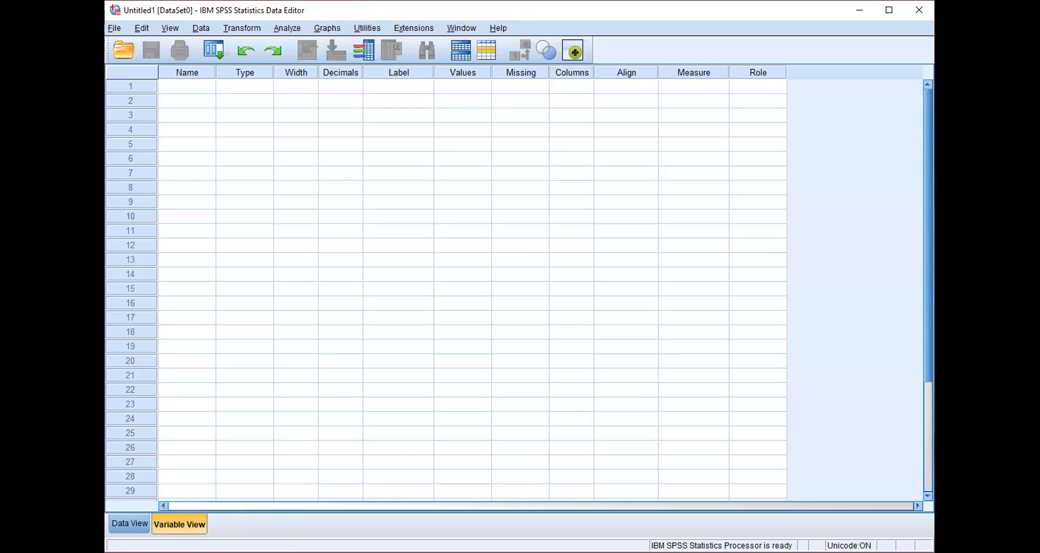
Create the first variable in Variable View and name it Gen
left_click(128, 526)
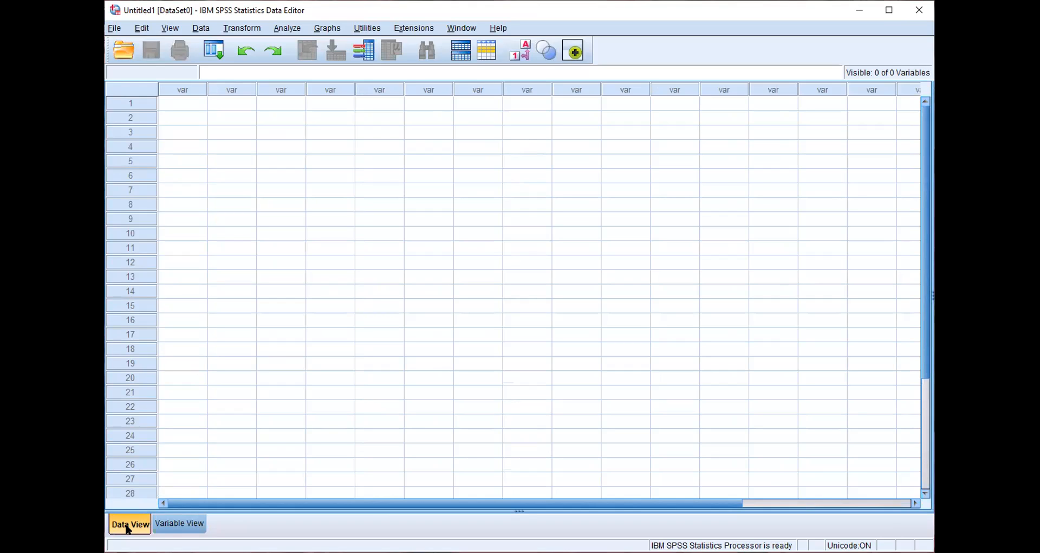
left_click(172, 523)
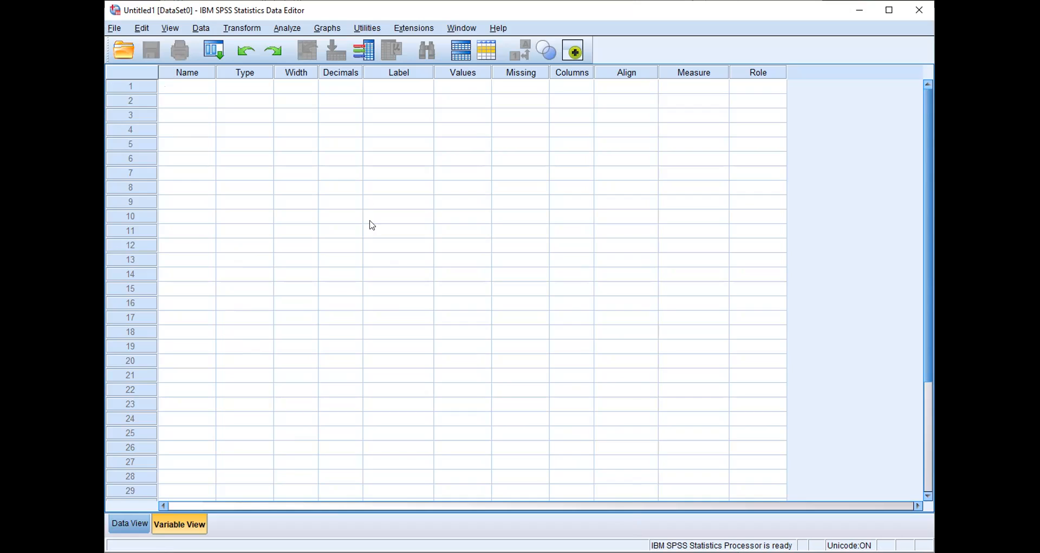
left_click(191, 87)
type("Gen")
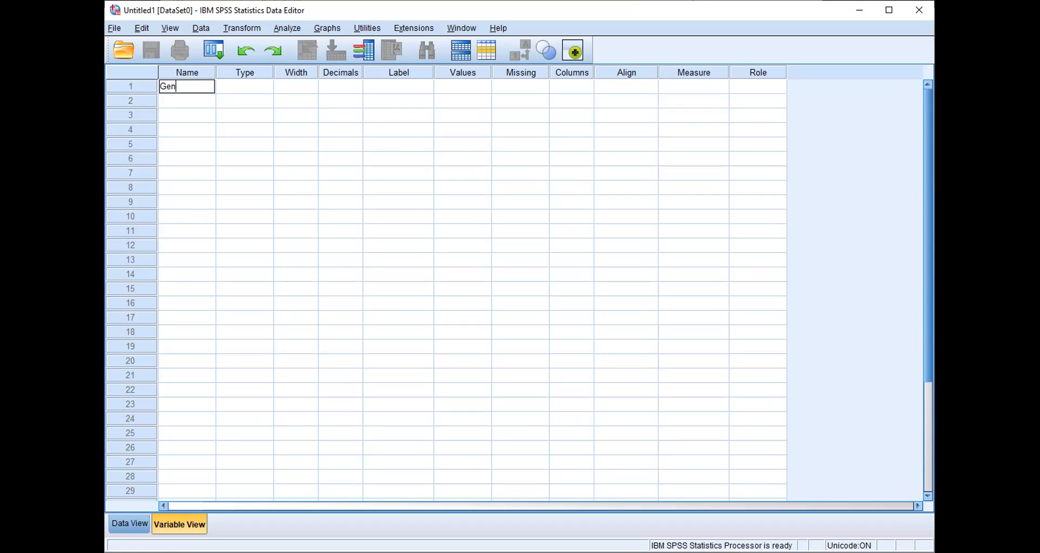
Confirm the Gen variable's type as Numeric and set its label to Gender
left_click(251, 85)
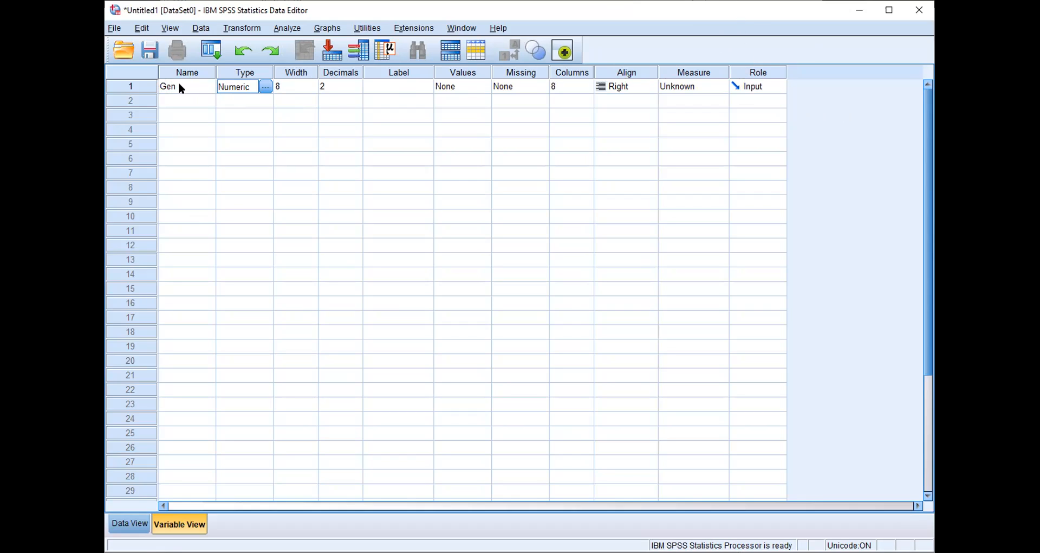
left_click(266, 88)
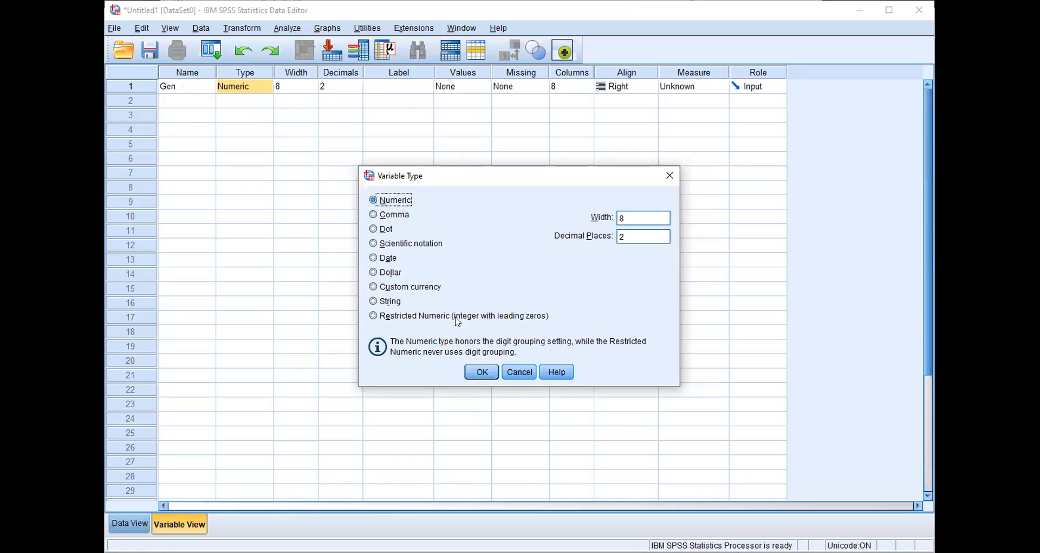
left_click(480, 372)
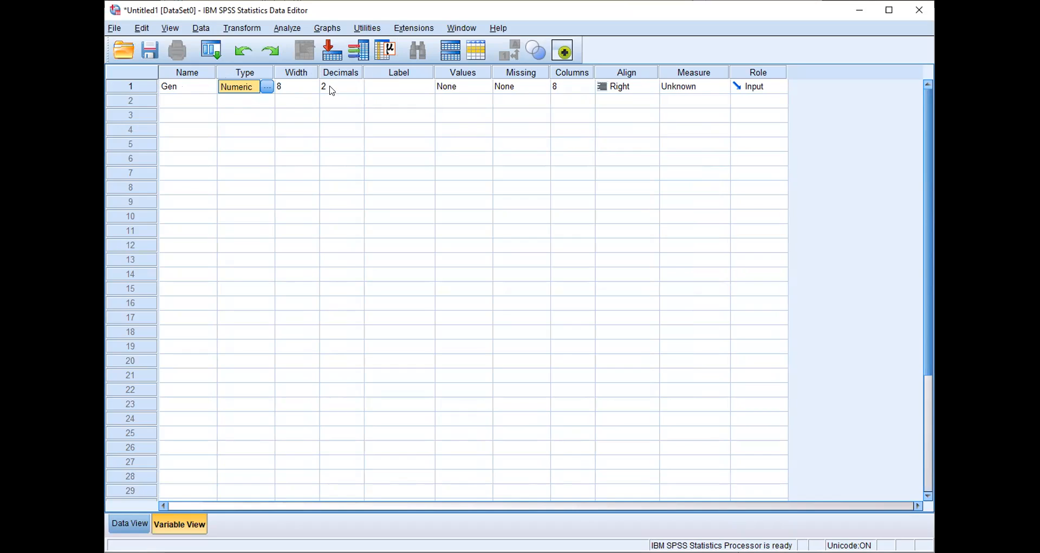
left_click(371, 86)
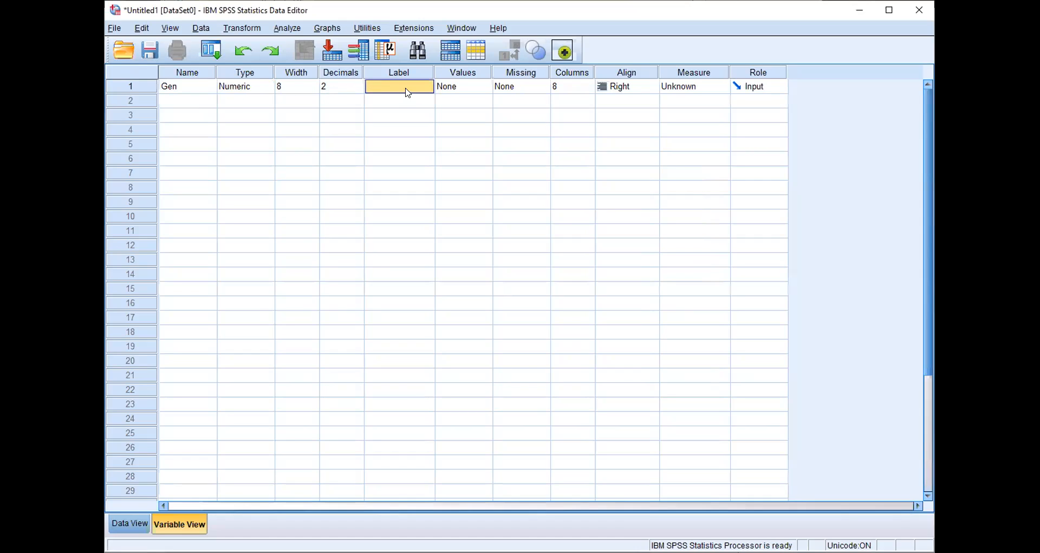
type("Gender")
left_click(481, 88)
left_click(485, 86)
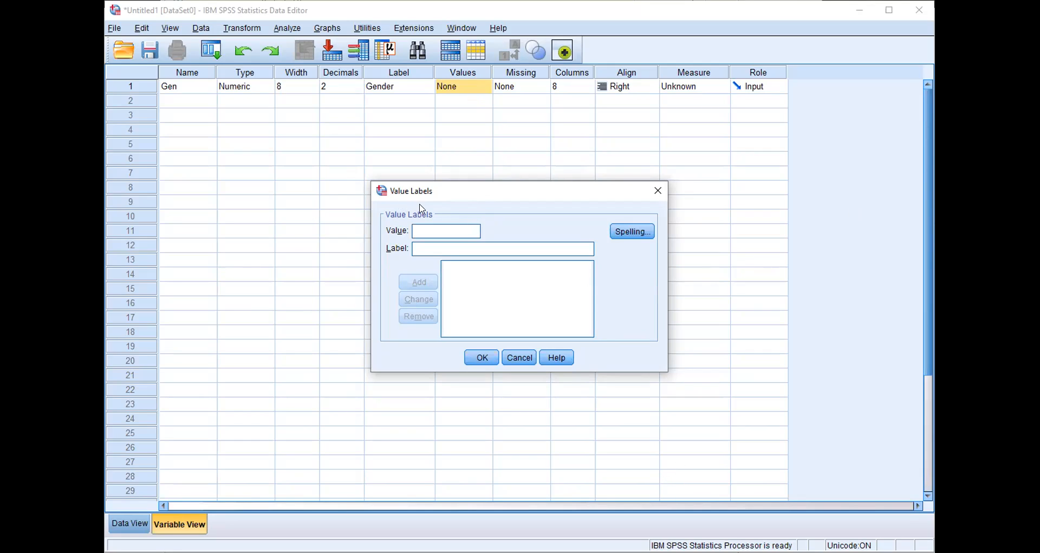
left_click(656, 195)
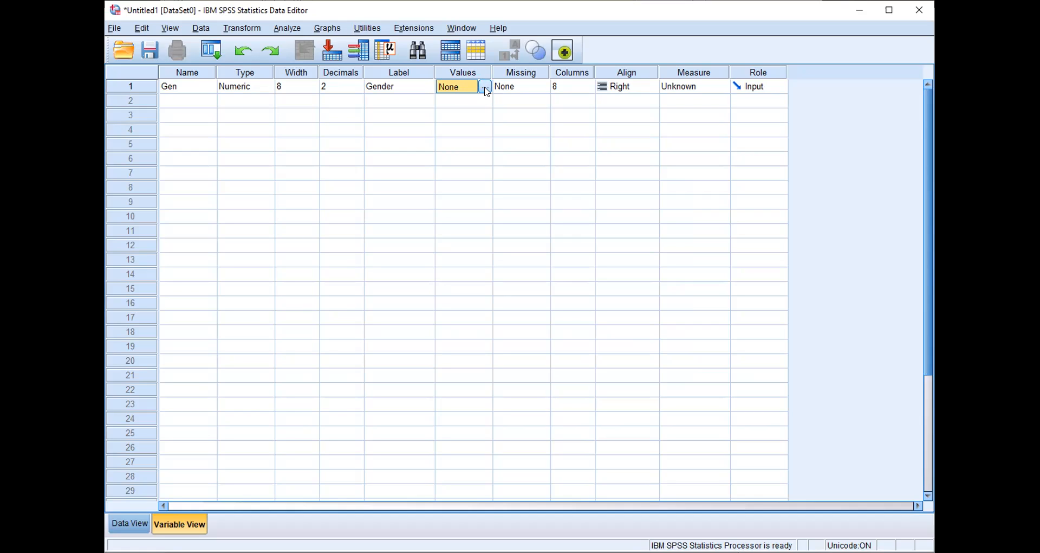
Add the value labels 0 = Male and 1 = Female to the Gen variable
left_click(485, 87)
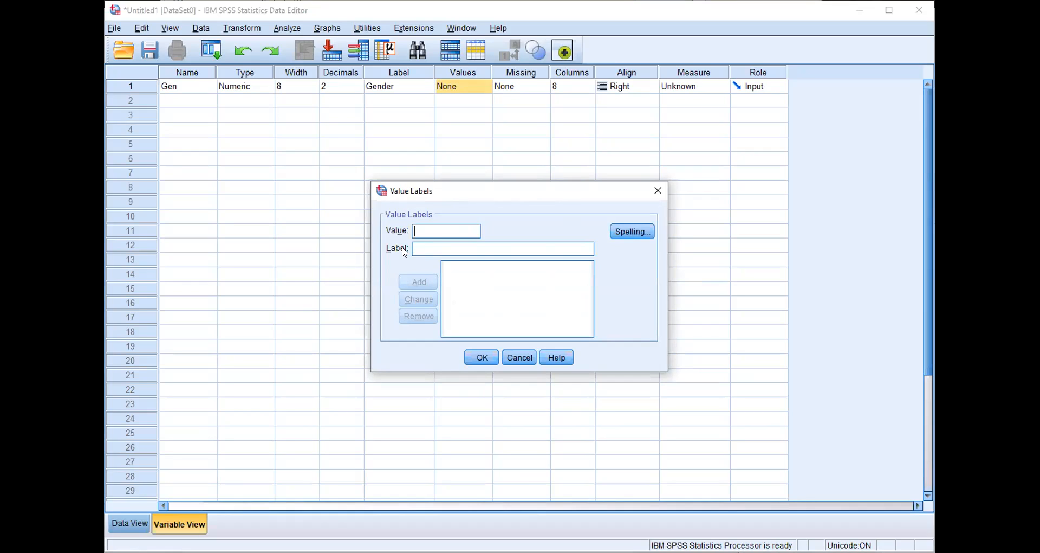
type("0")
type("Male")
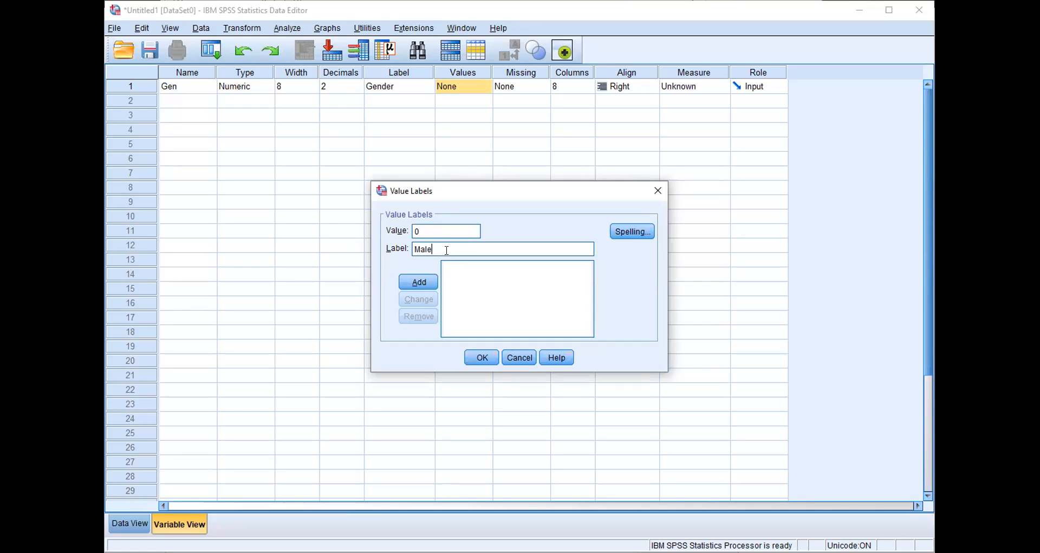
left_click(411, 287)
left_click(461, 269)
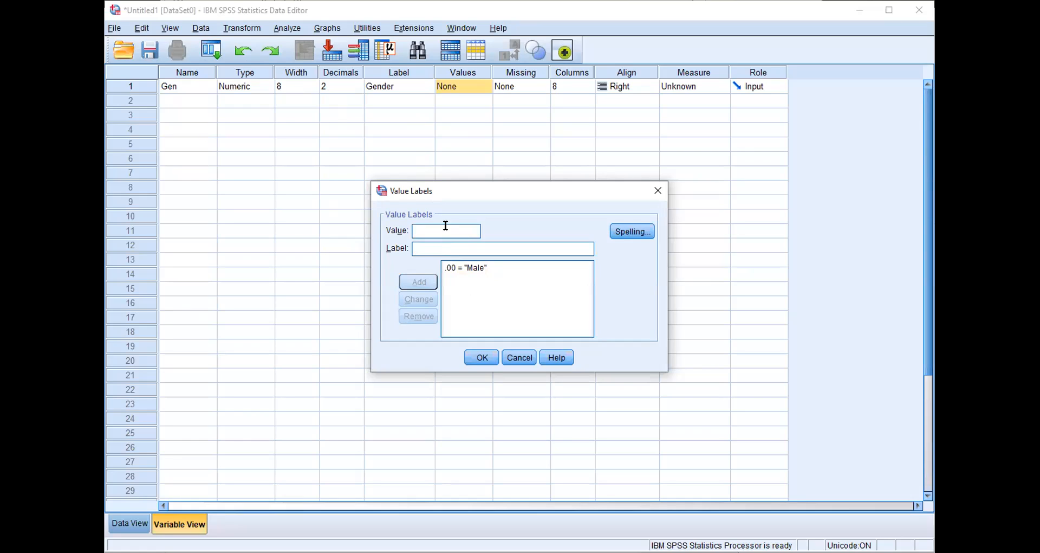
type("1")
left_click(421, 248)
type("Female")
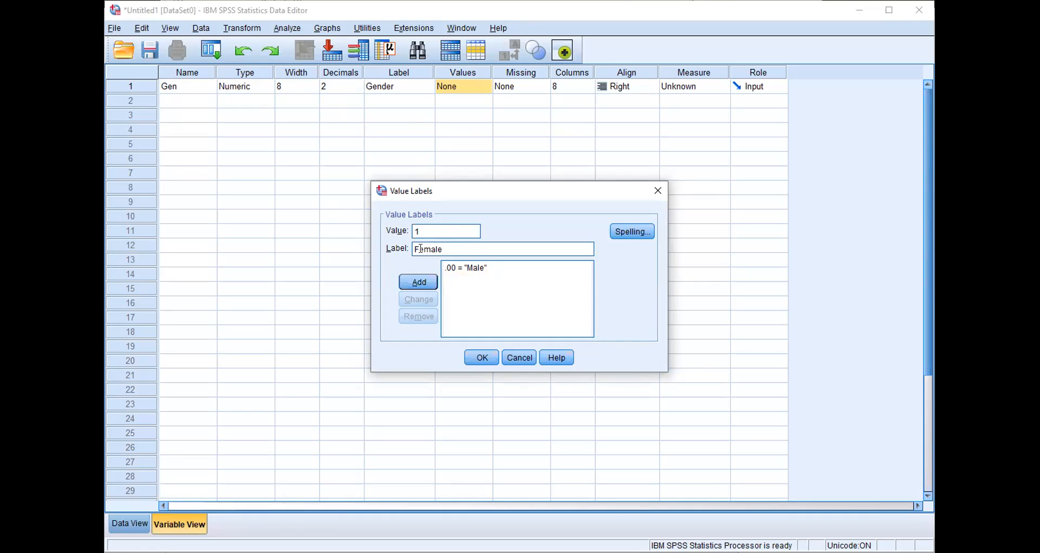
left_click(424, 282)
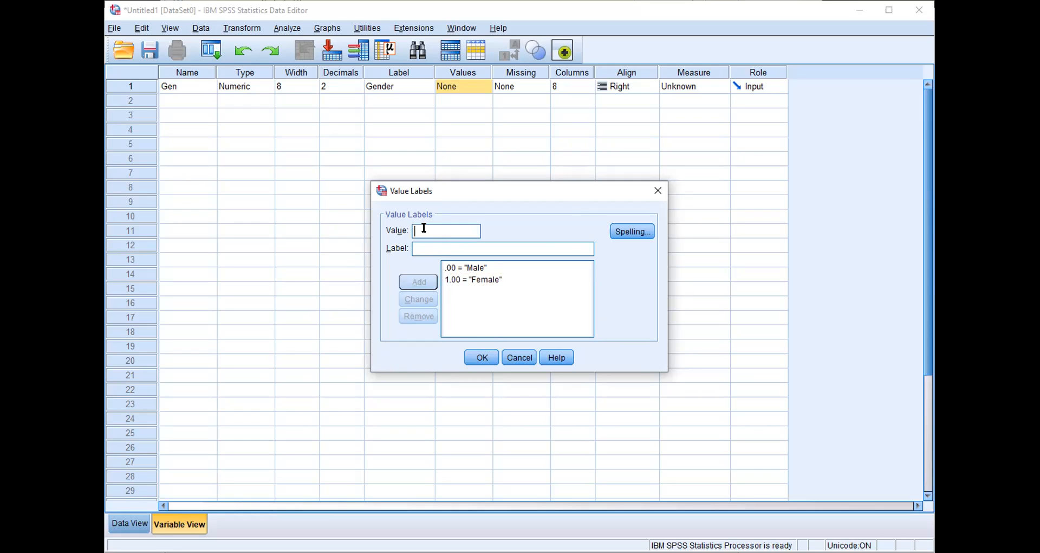
Add the value label 9 = Missing to the Gen variable and apply its value labels
type("9")
key("Tab")
type("Missing")
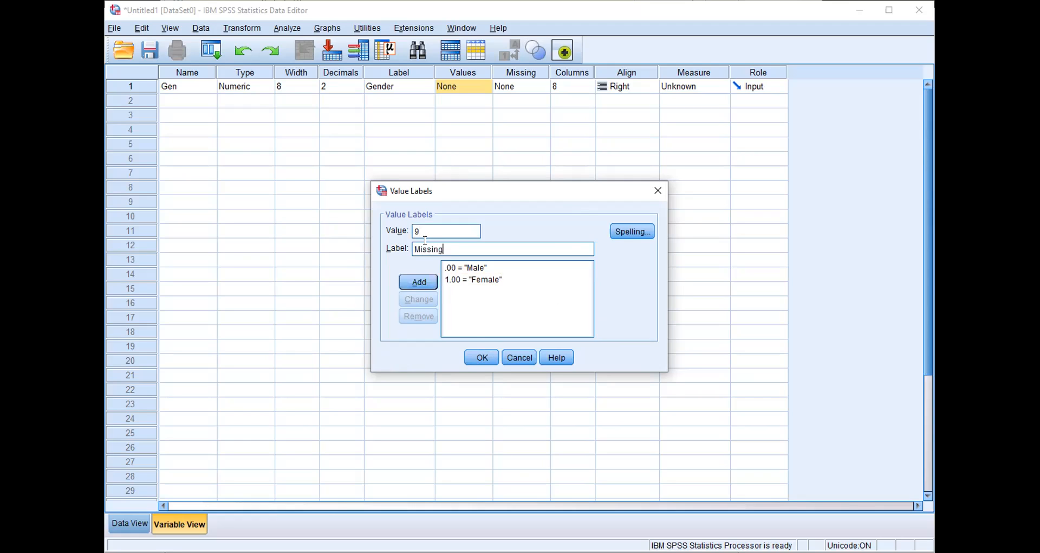
left_click(410, 287)
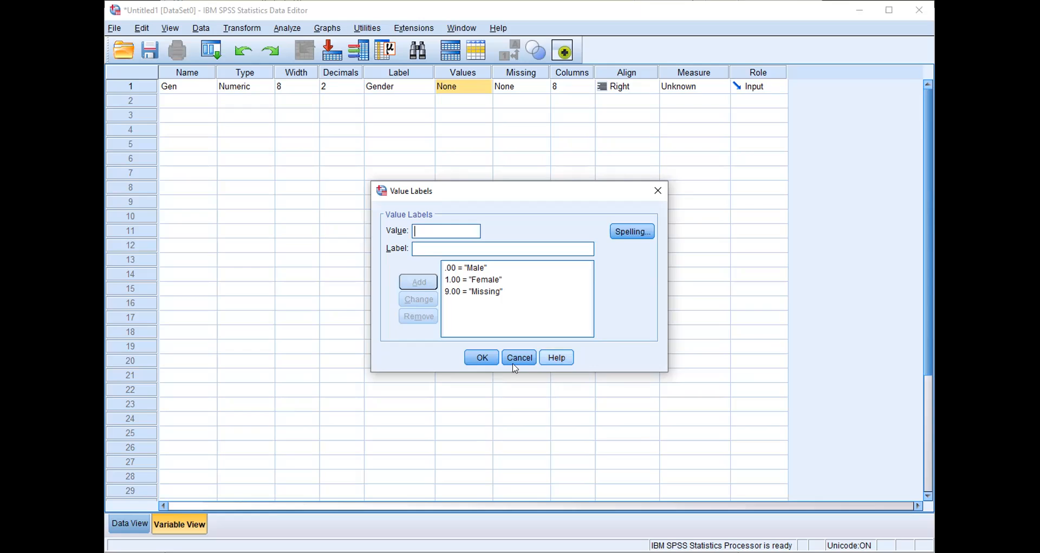
left_click(487, 357)
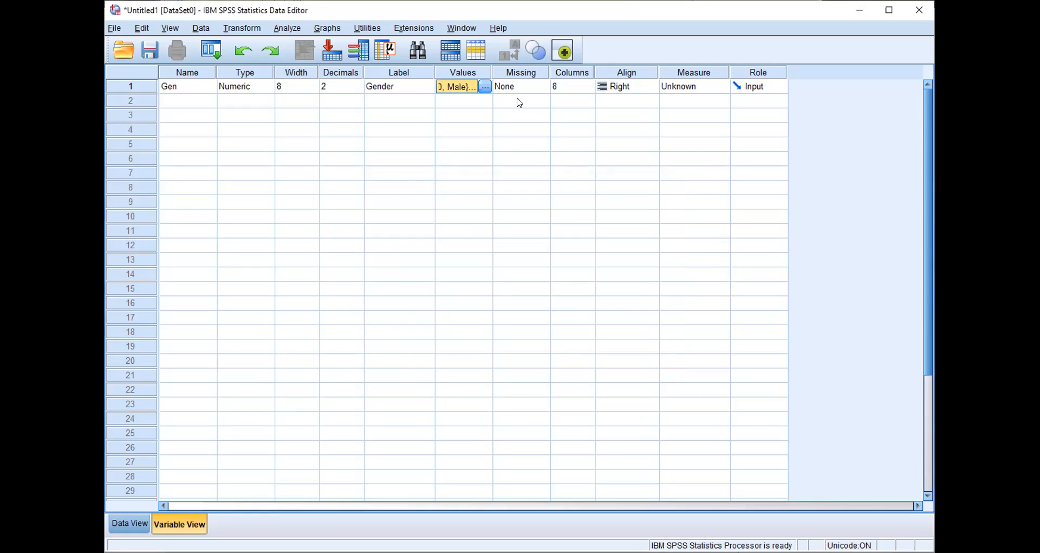
left_click(483, 86)
left_click(480, 356)
Set the measurement level of the Gen variable to Scale
left_click(710, 89)
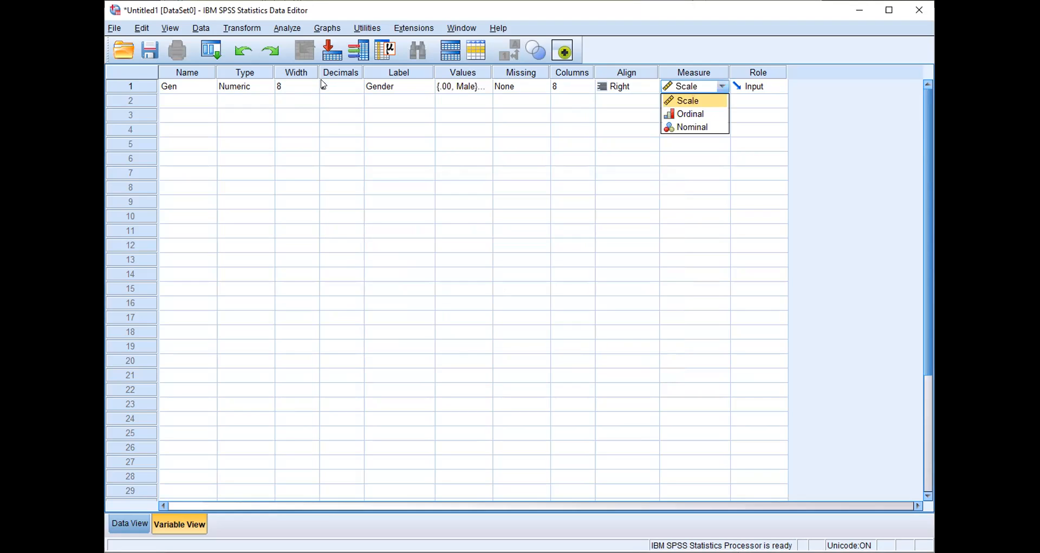
left_click(694, 101)
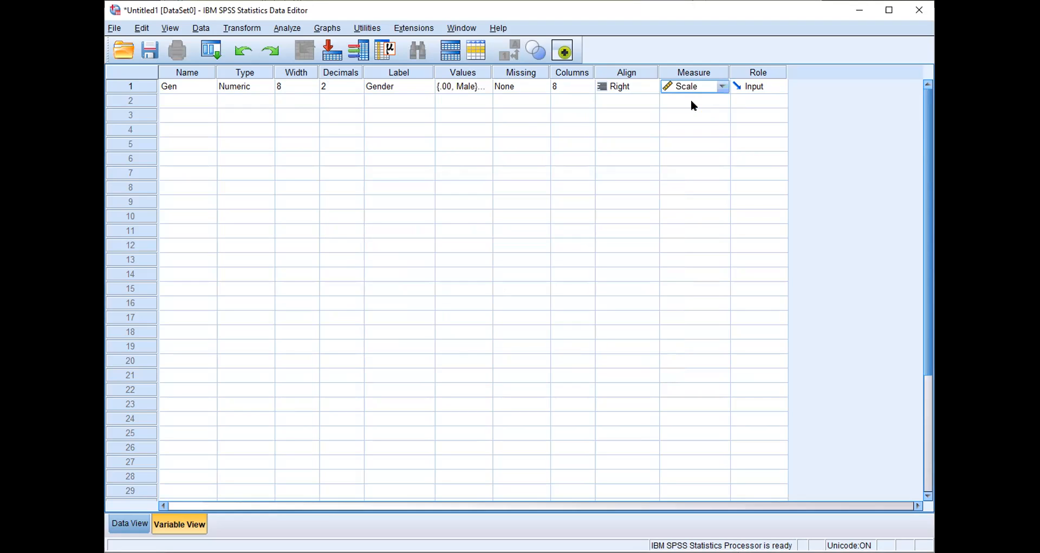
left_click(723, 88)
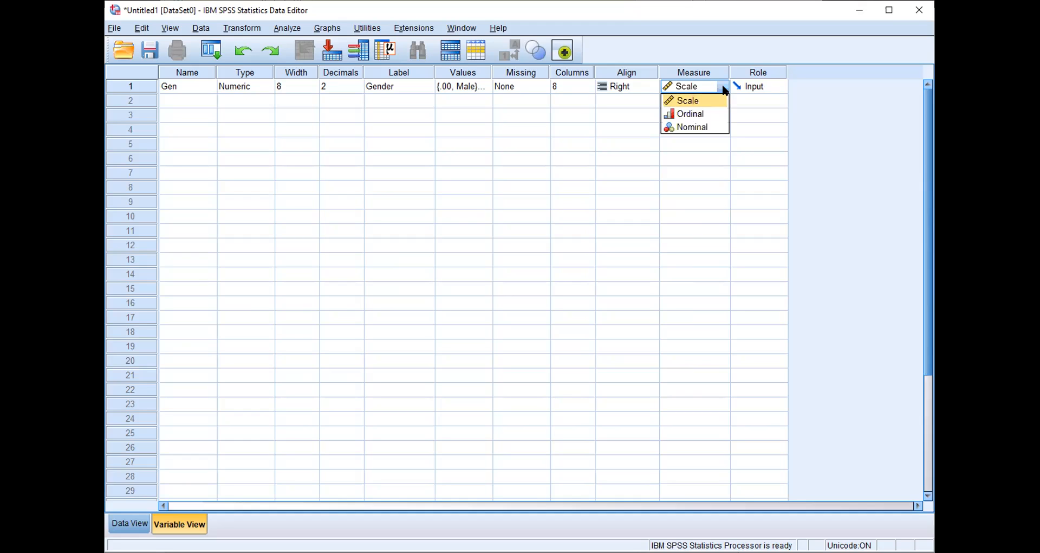
left_click(685, 101)
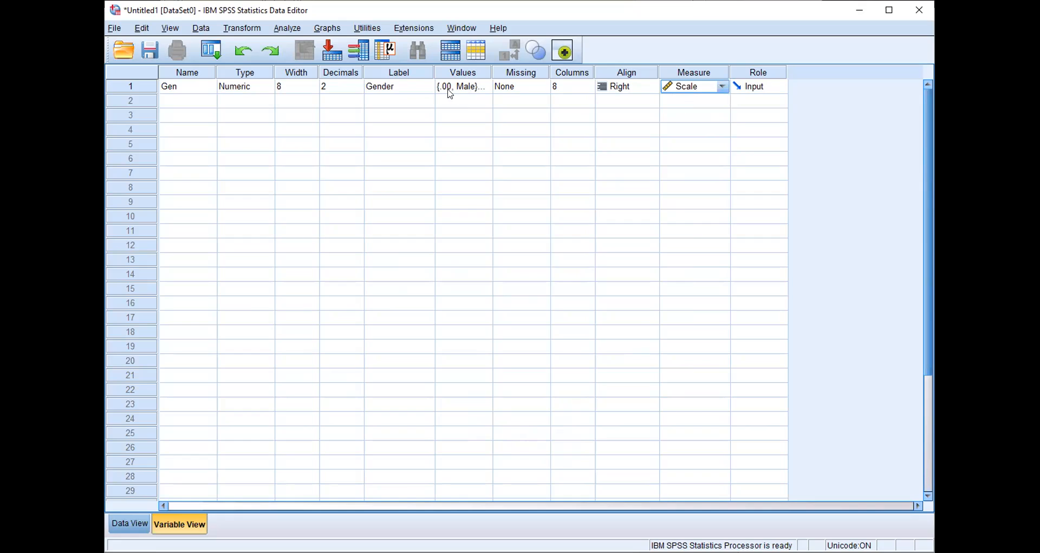
Set the Gen variable's decimals to 0 and review how its value labels are listed
left_click(340, 87)
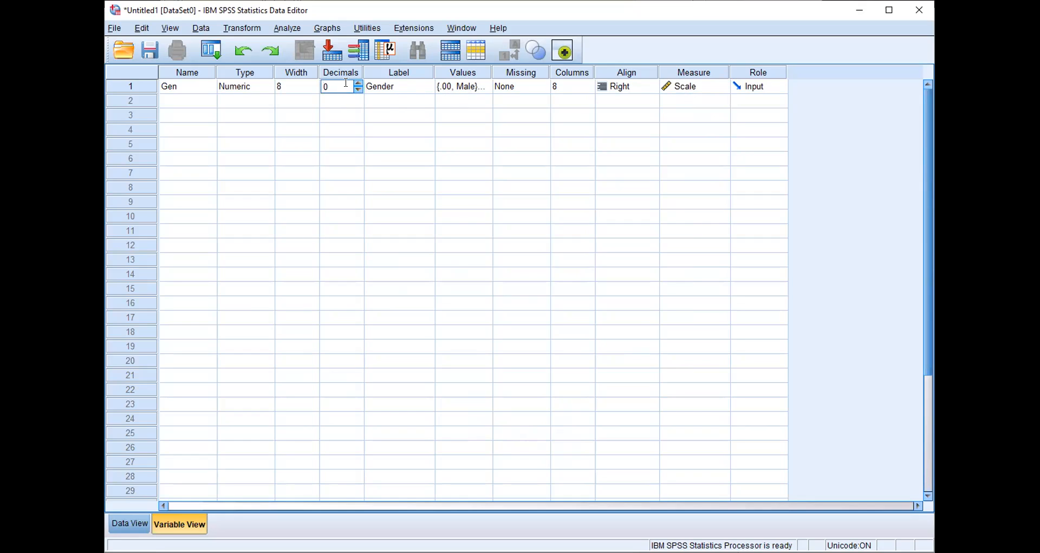
left_click(346, 103)
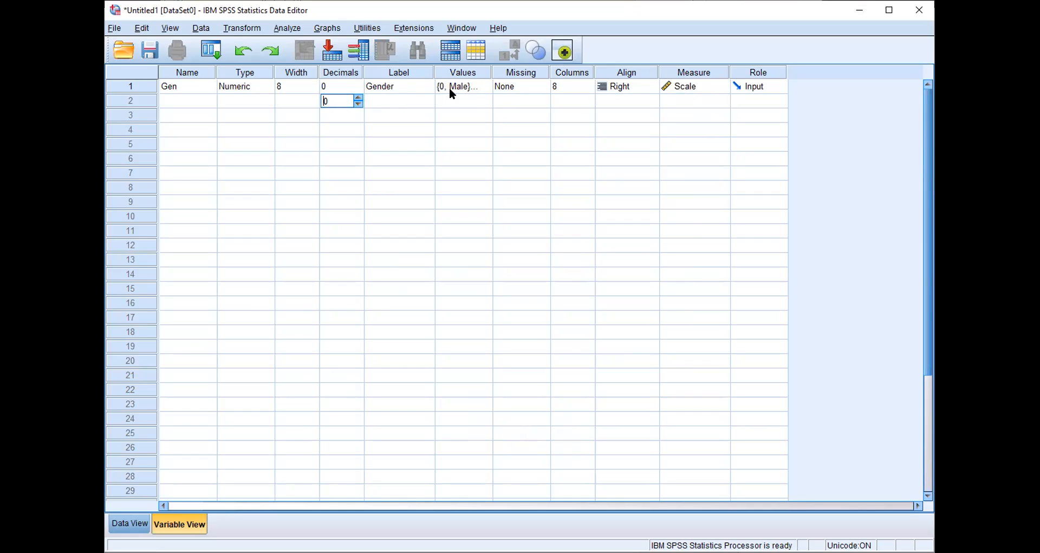
left_click(479, 89)
left_click(482, 87)
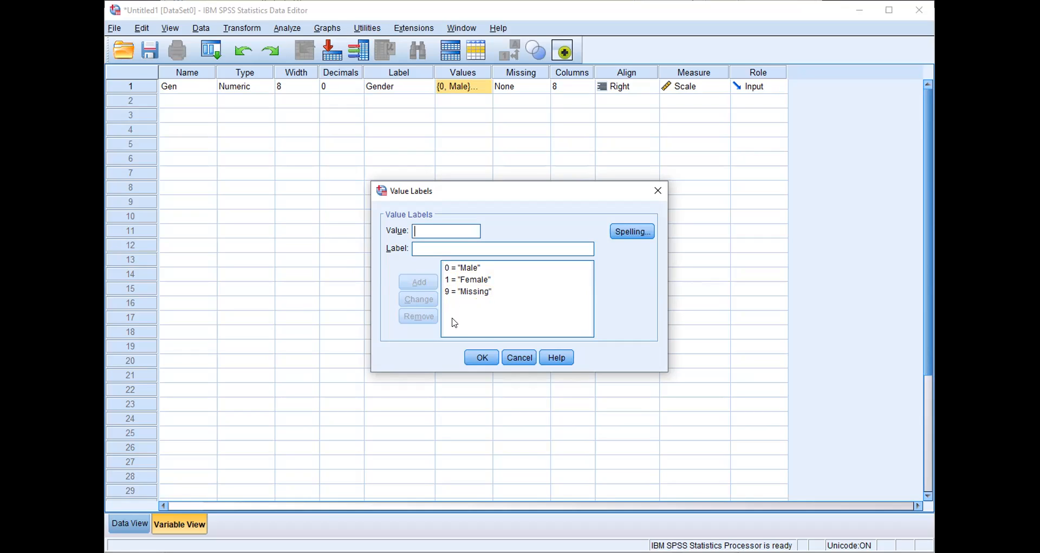
left_click(484, 356)
Create a second variable named Ag below Gen
left_click(196, 106)
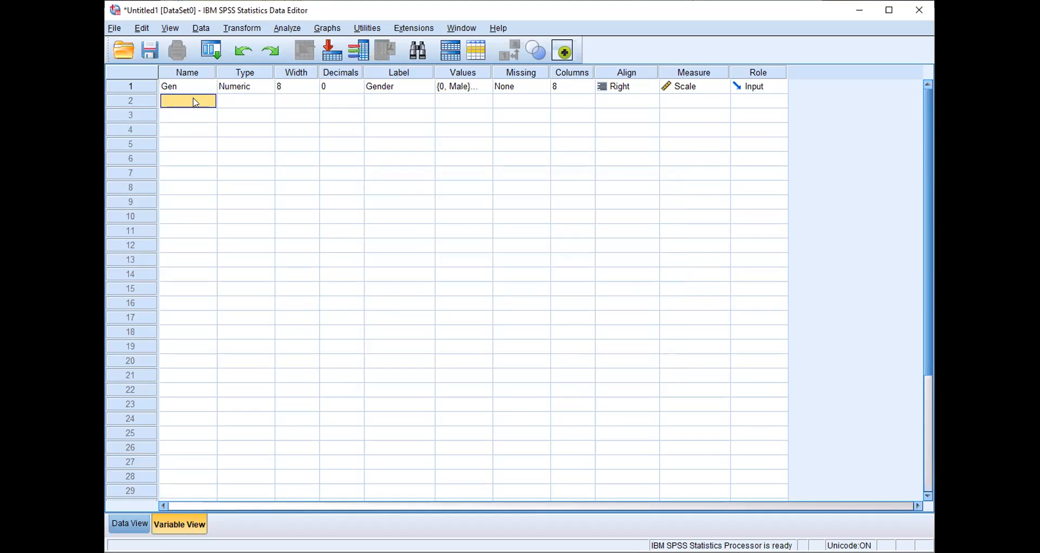
type("Ag")
left_click(253, 100)
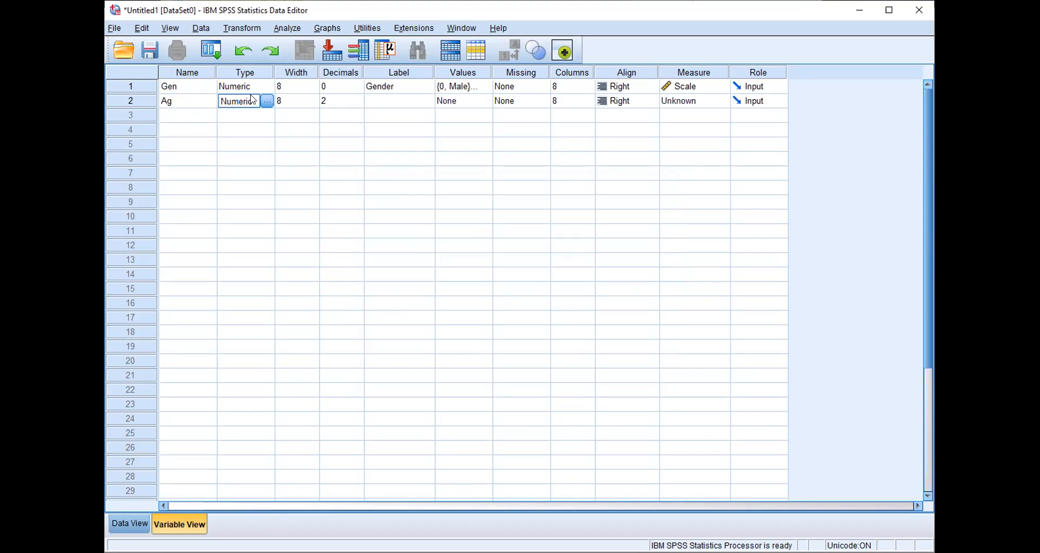
Set the Ag variable's decimals to 0 and its label to Age
left_click(374, 102)
left_click(348, 102)
left_click(358, 104)
left_click(359, 104)
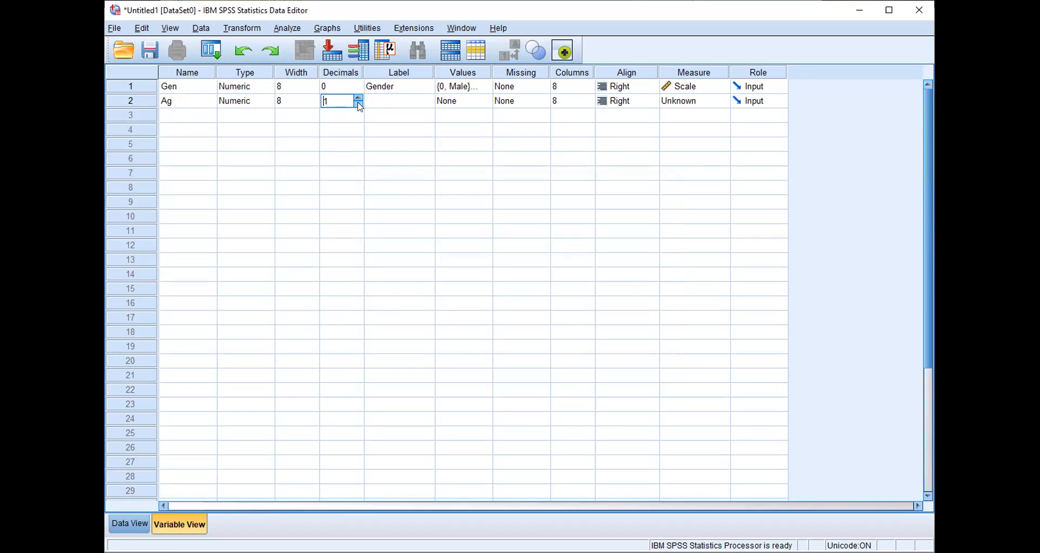
left_click(370, 102)
type("Age")
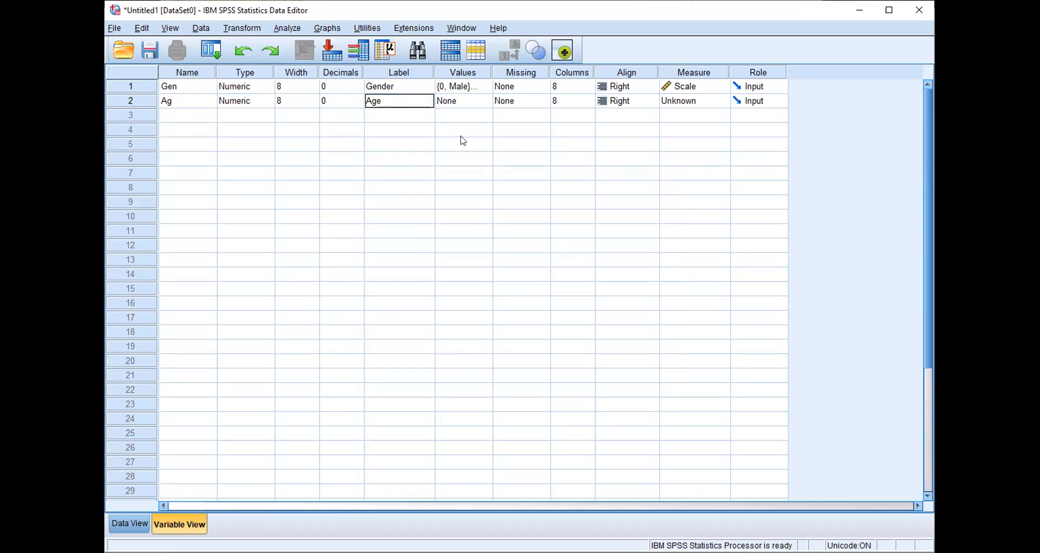
Add the value label 1 = Under 20 to the Ag variable
left_click(478, 102)
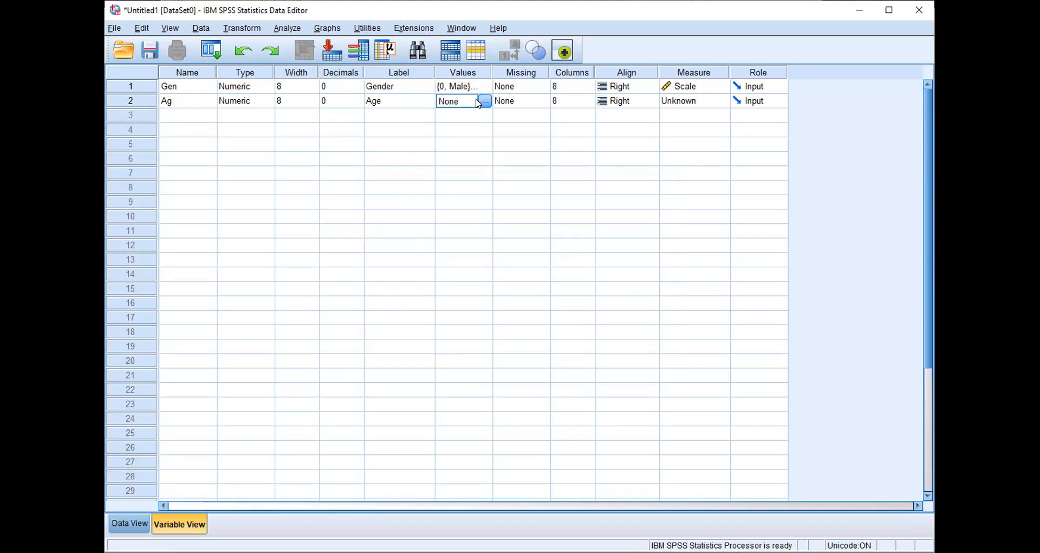
left_click(485, 101)
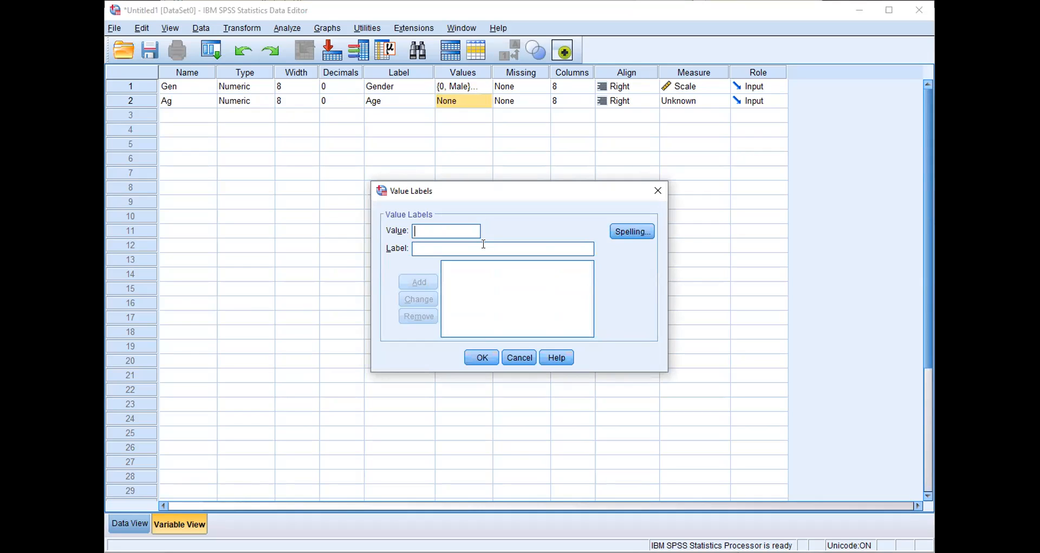
type("1")
type("Under 1")
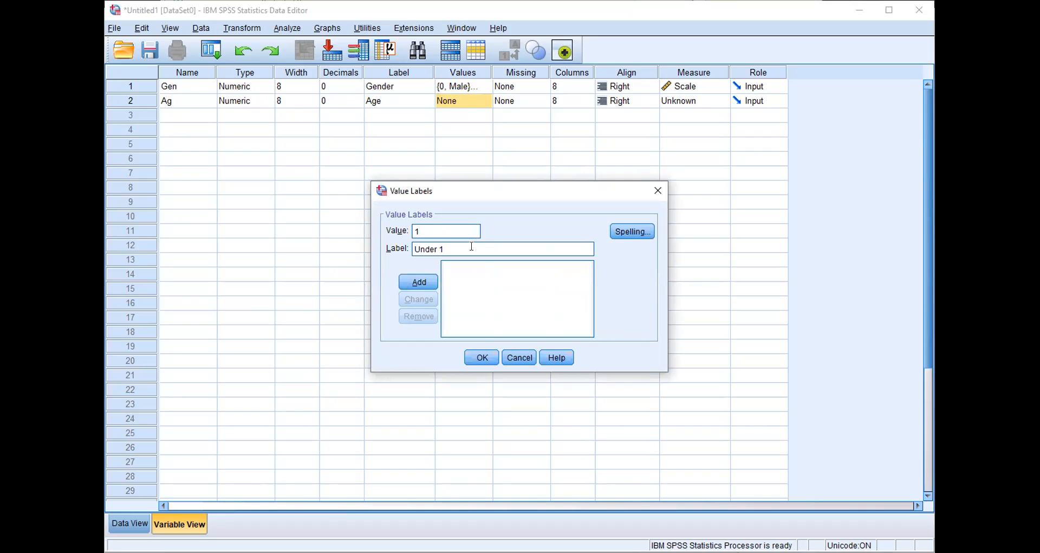
key("BackSpace")
type("20")
left_click(418, 282)
Add the value label 2 = 21-30 to the Ag variable
type("2")
left_click(441, 247)
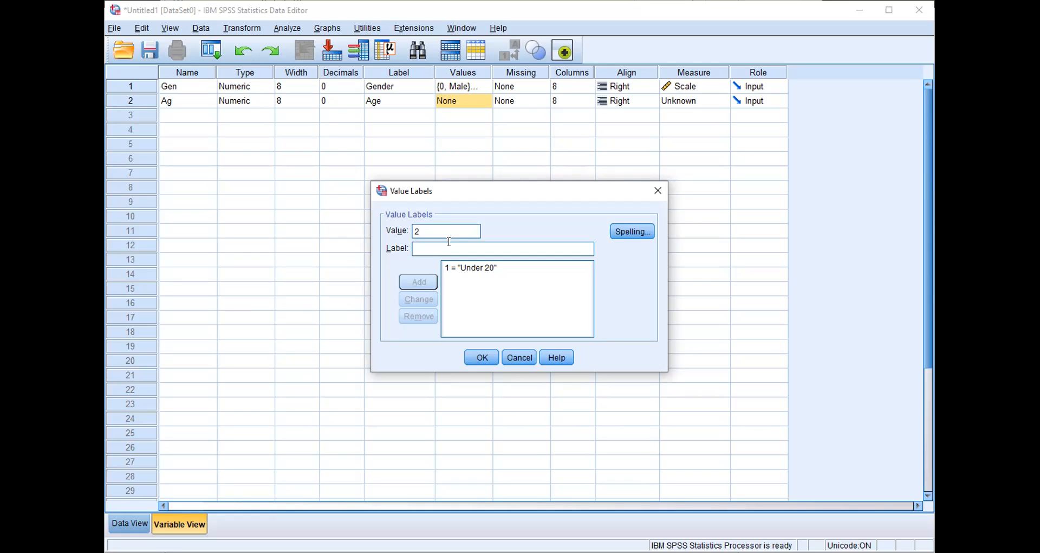
type("21-30")
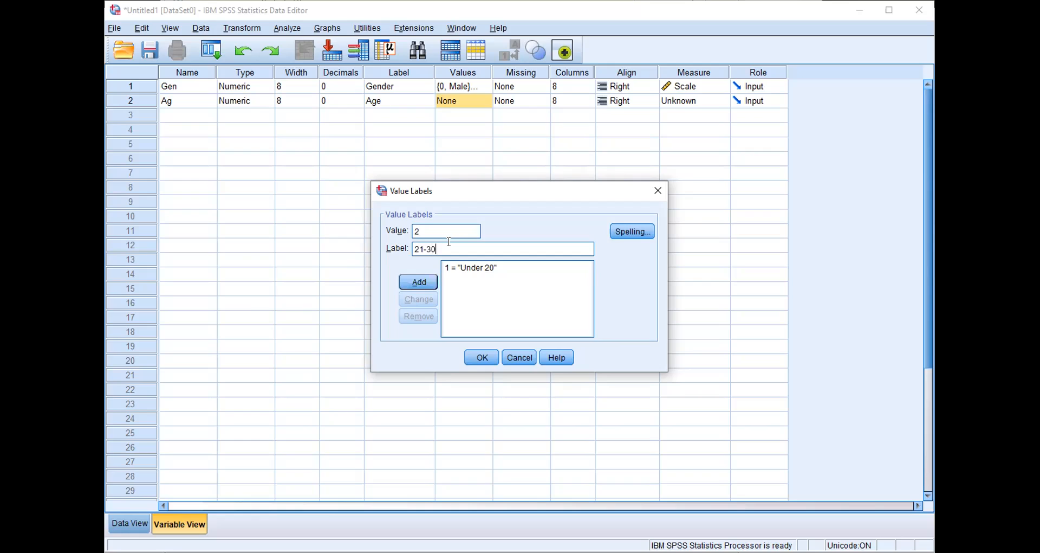
left_click(408, 280)
Add the value label 3 = 31-40 to the Ag variable
type("3")
left_click(428, 245)
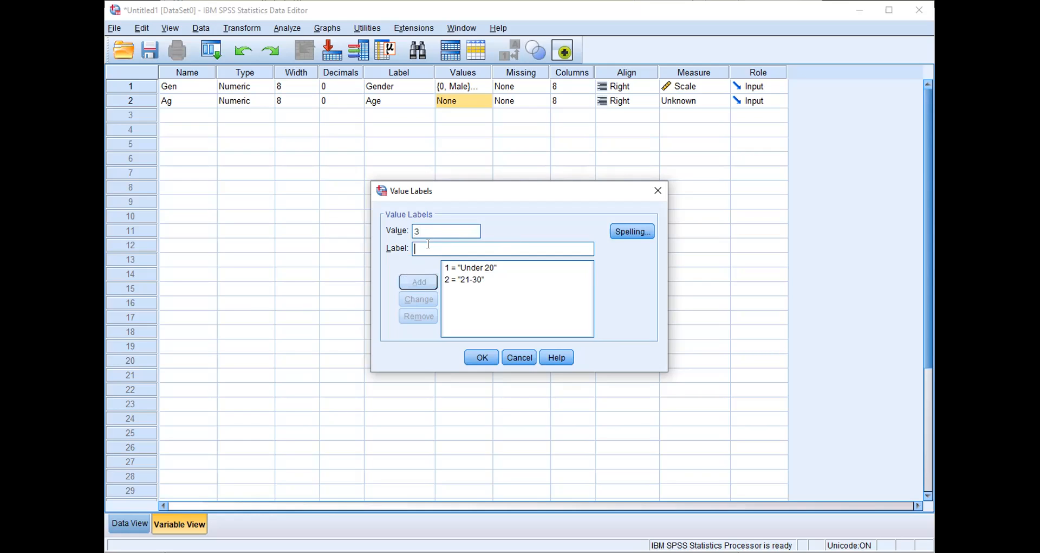
type("31-4")
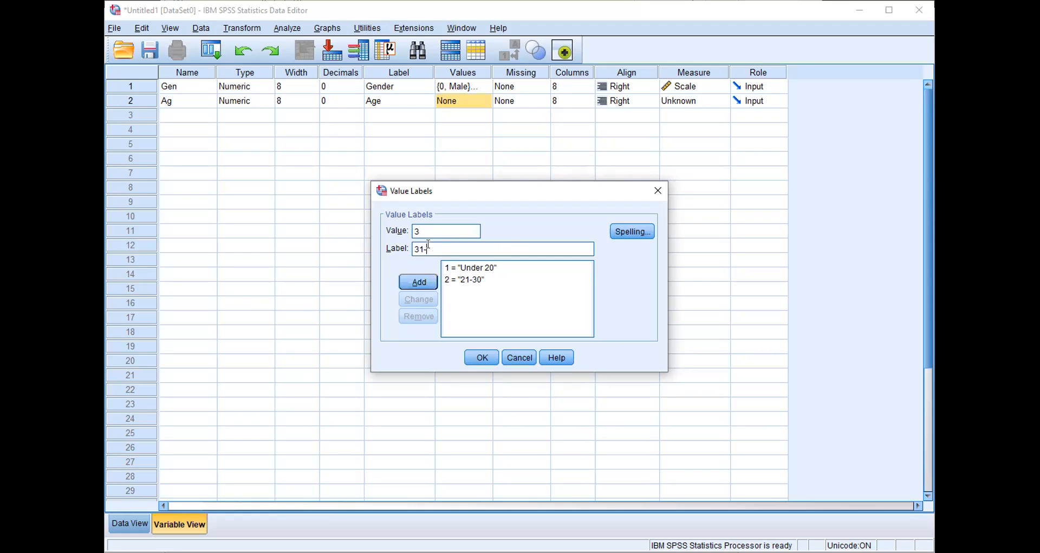
type("0")
left_click(418, 282)
Add the value label 5 = 41-50 to the Ag variable
type("5")
left_click(426, 248)
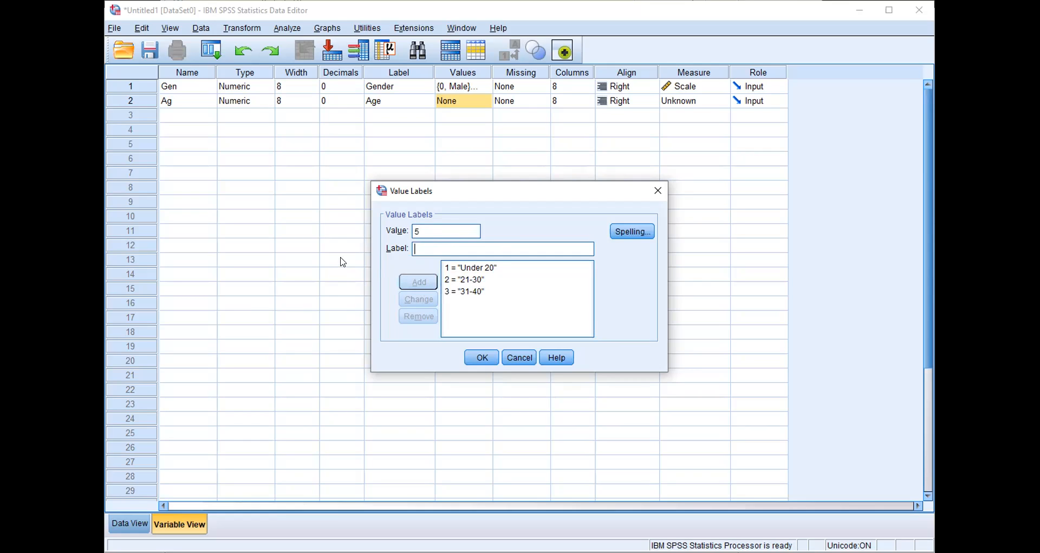
type("41-50")
left_click(412, 287)
Change the code of the 41-50 value label to 4
left_click(447, 303)
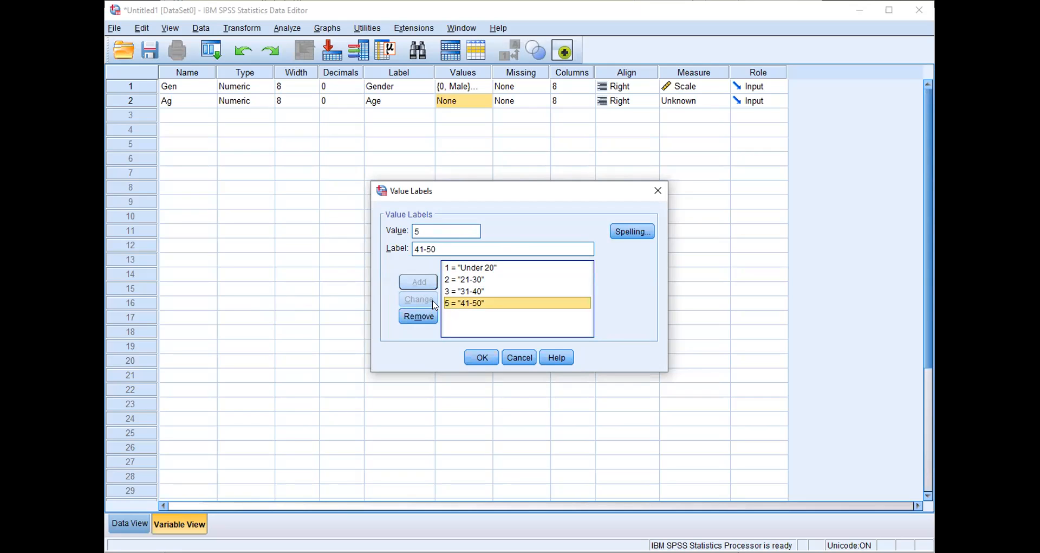
left_click_drag(440, 231, 415, 228)
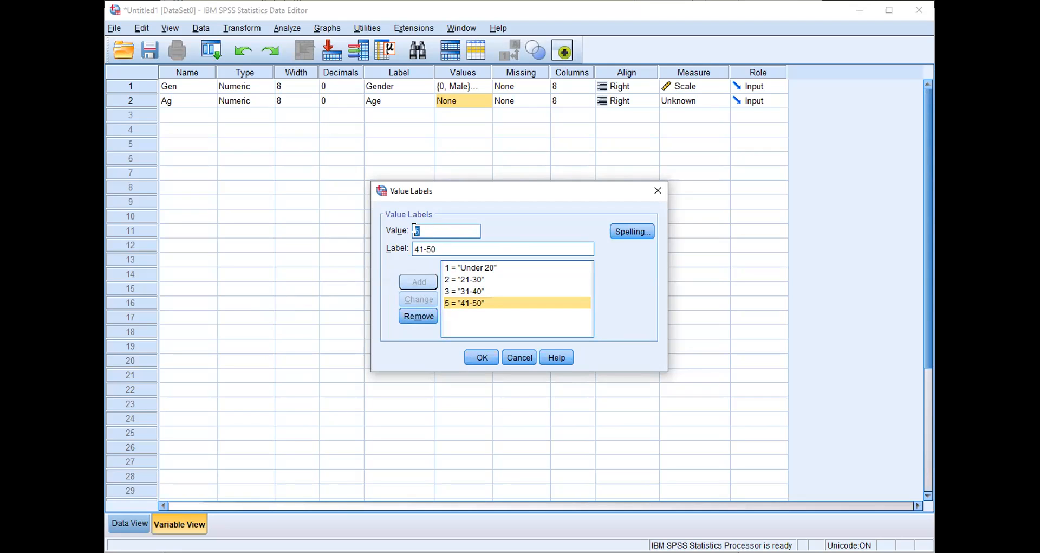
type("4")
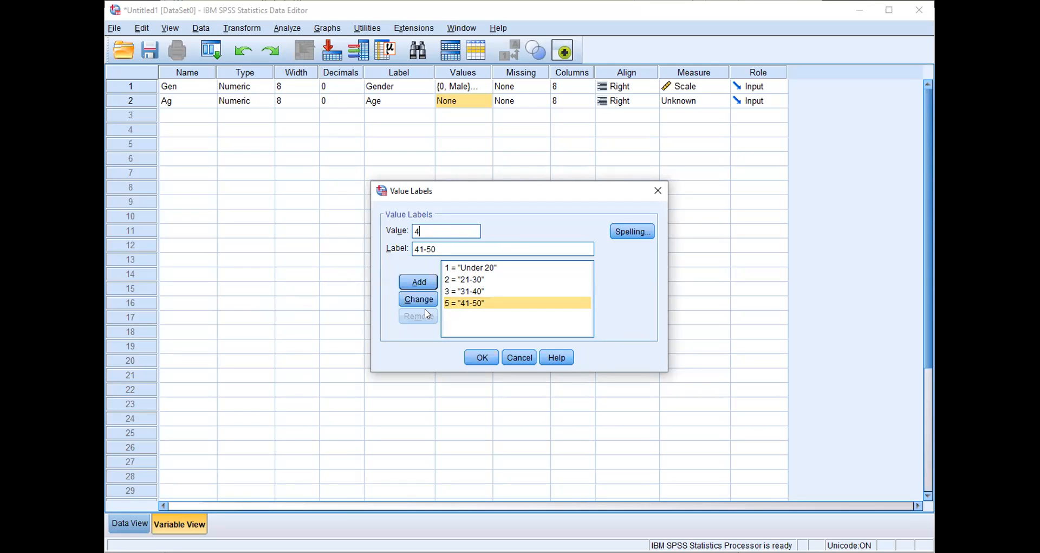
left_click(428, 299)
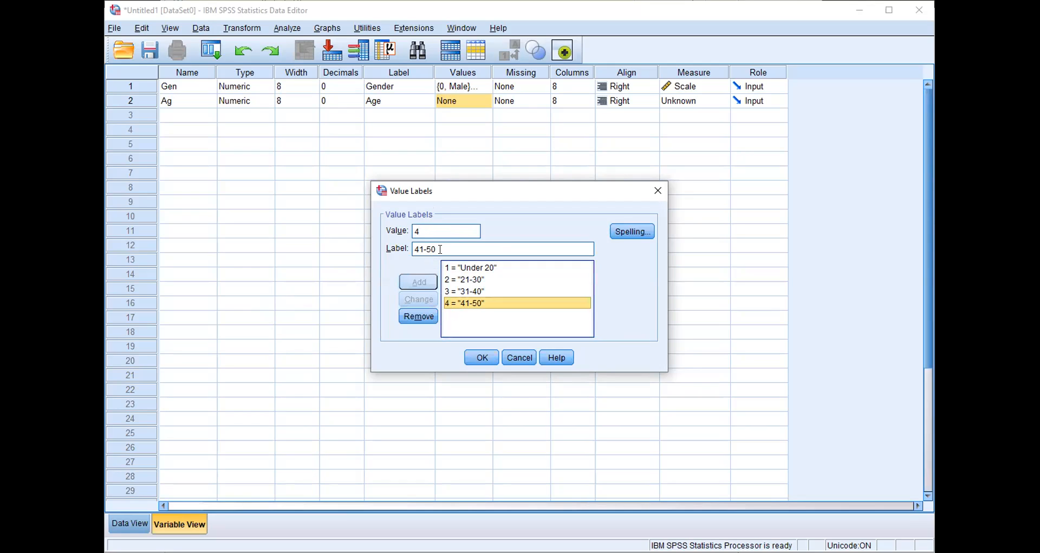
Add the value label 5 = Above 50 to the Ag variable and apply the value labels
left_click_drag(420, 231, 407, 239)
type("5")
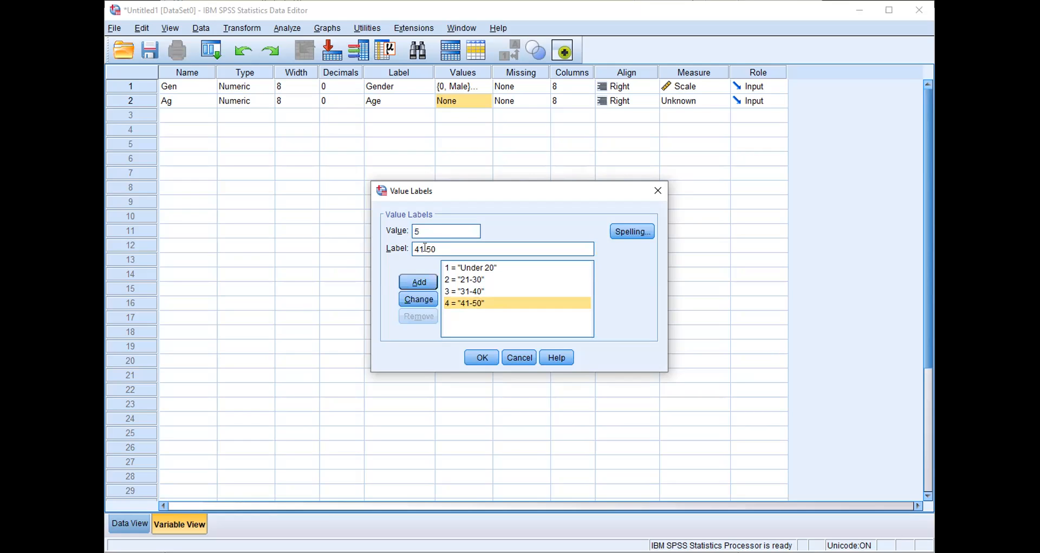
key("BackSpace")
key("BackSpace")
key("BackSpace")
type("Above")
left_click(477, 356)
left_click(543, 304)
left_click(423, 285)
left_click(481, 357)
Set the Ag variable's measurement level to Scale
left_click(678, 101)
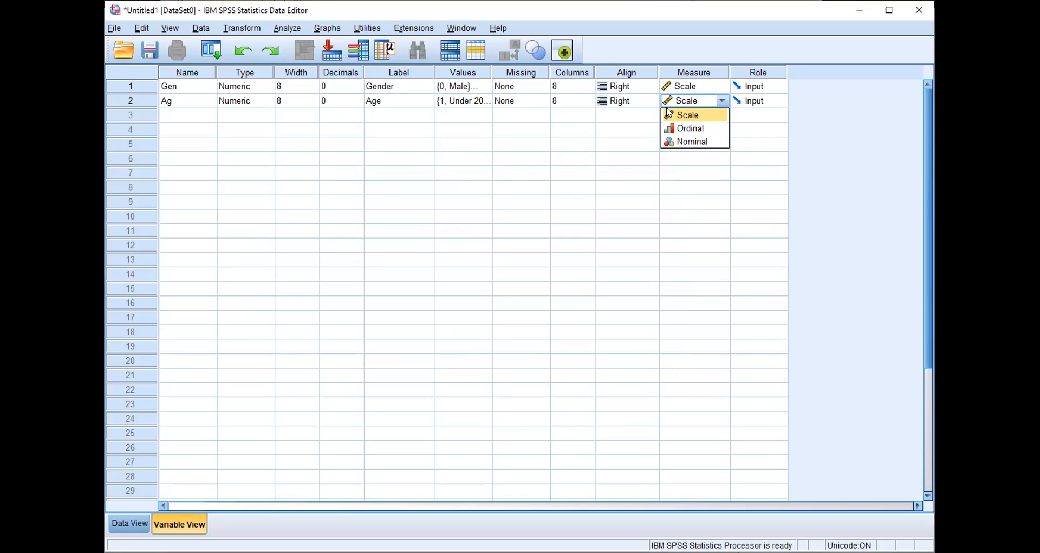
left_click(669, 115)
left_click(192, 127)
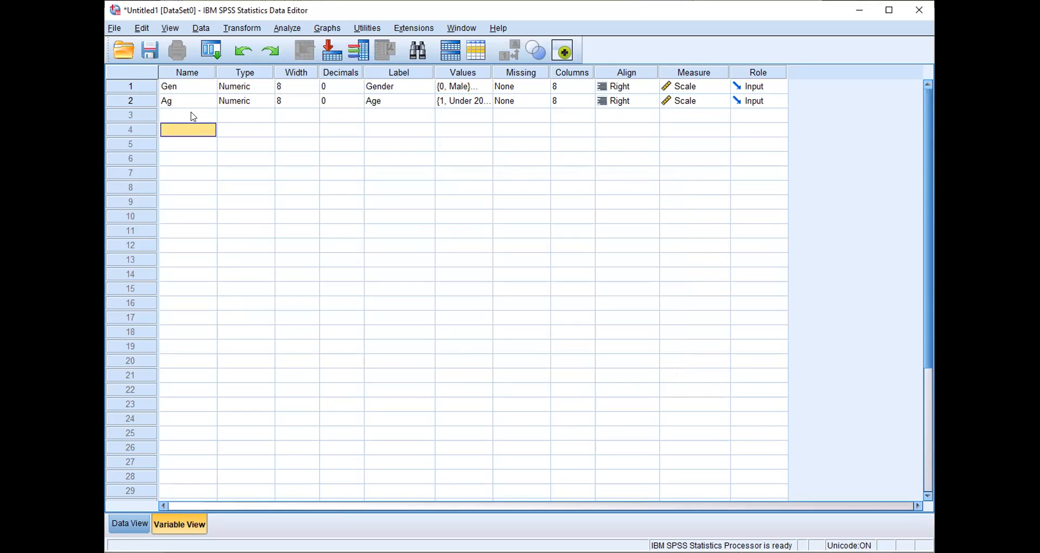
left_click(194, 116)
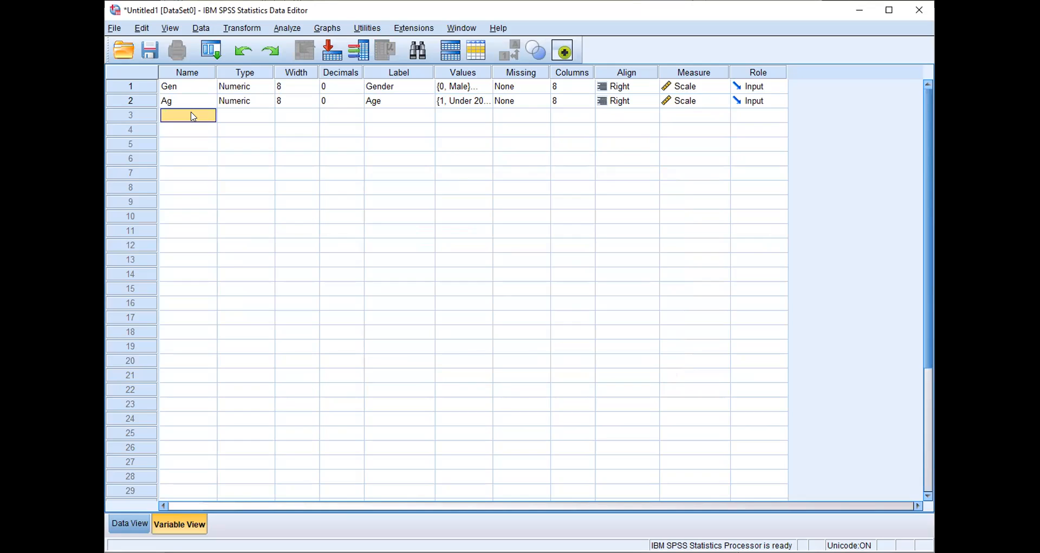
type("E")
key("BackSpace")
Add the value label 9 = Missing to the Ag variable and apply it
left_click(470, 103)
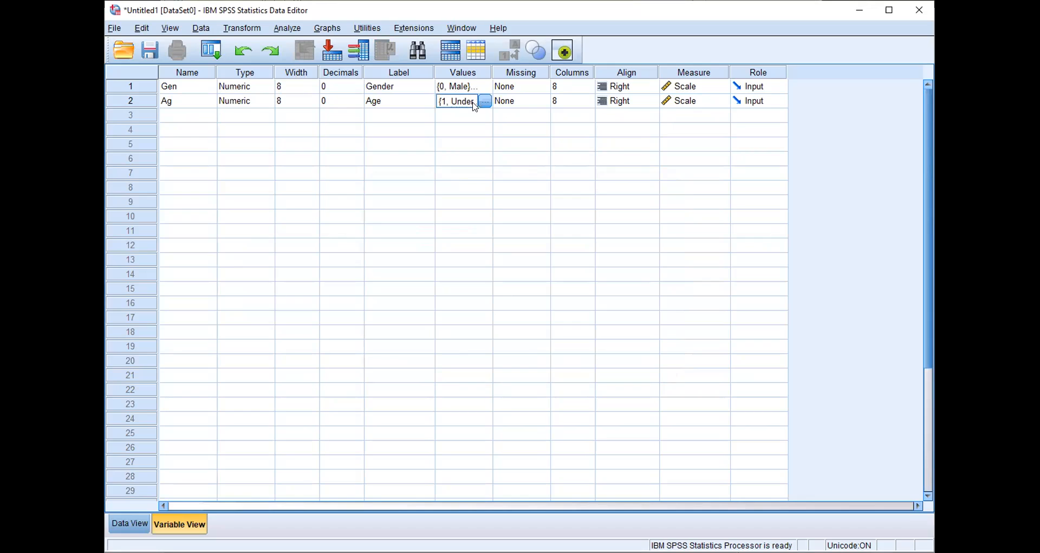
left_click(486, 102)
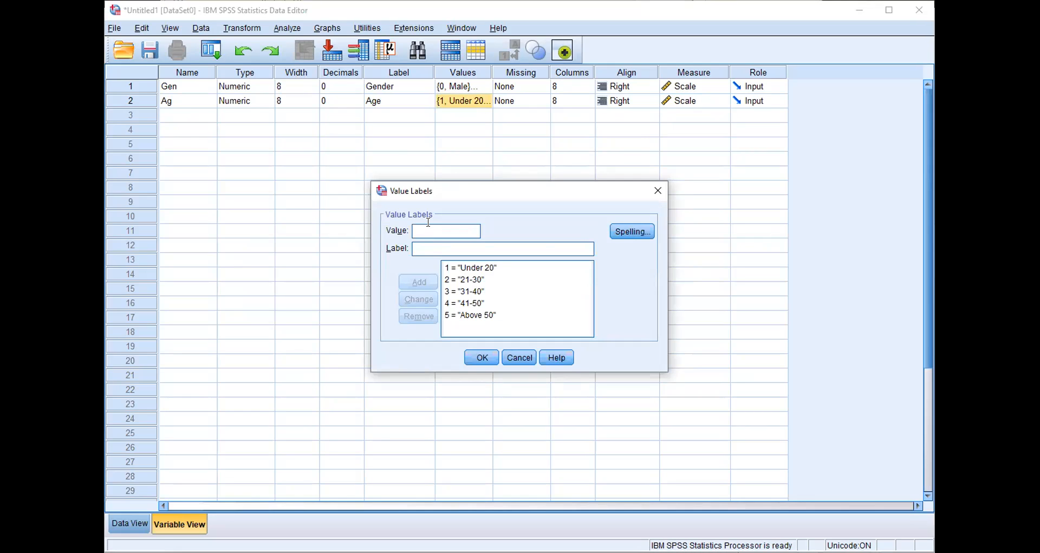
type("9")
left_click(414, 242)
type("Missing")
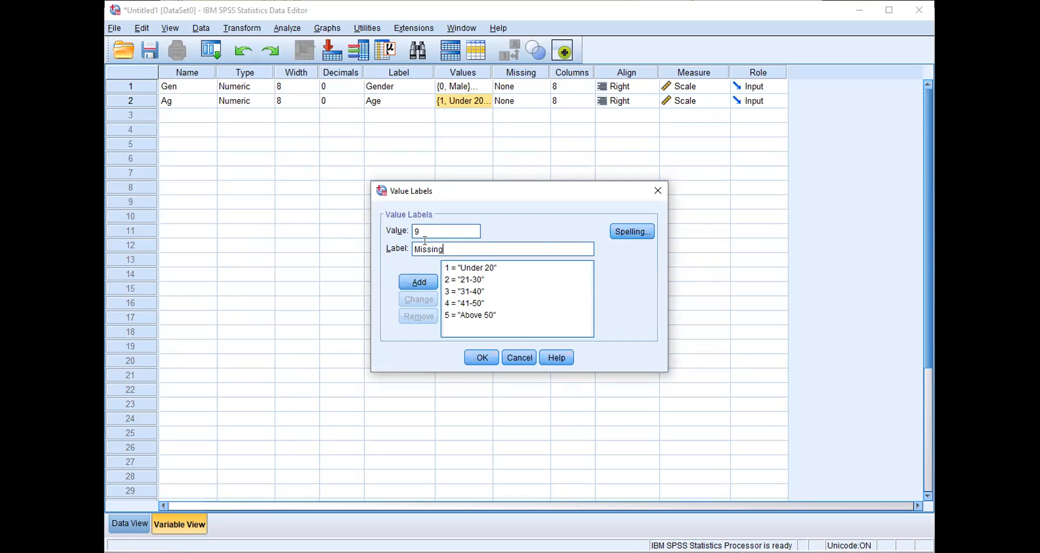
left_click(418, 282)
left_click(482, 357)
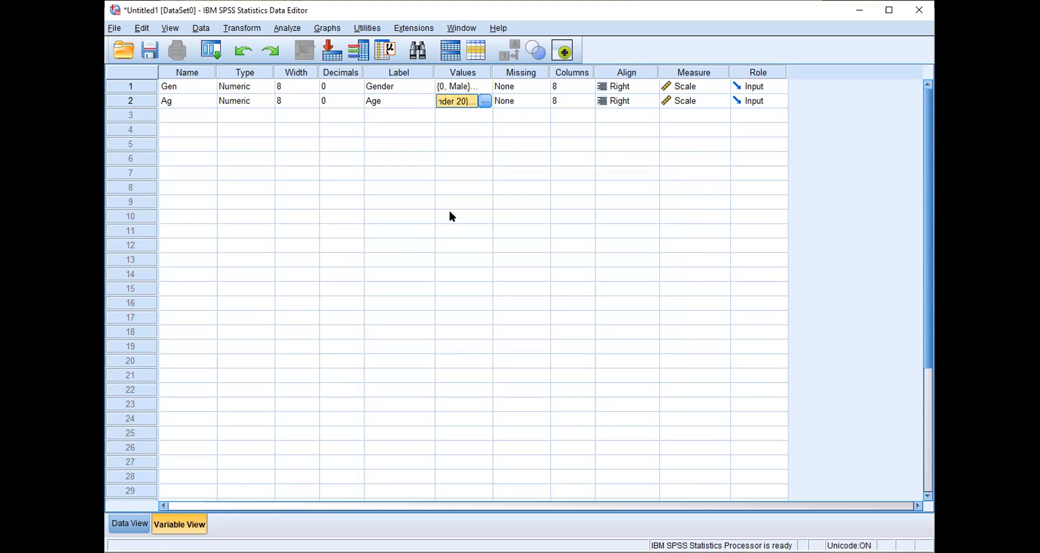
Create a third variable named El below Ag with the label Education Level
left_click(182, 116)
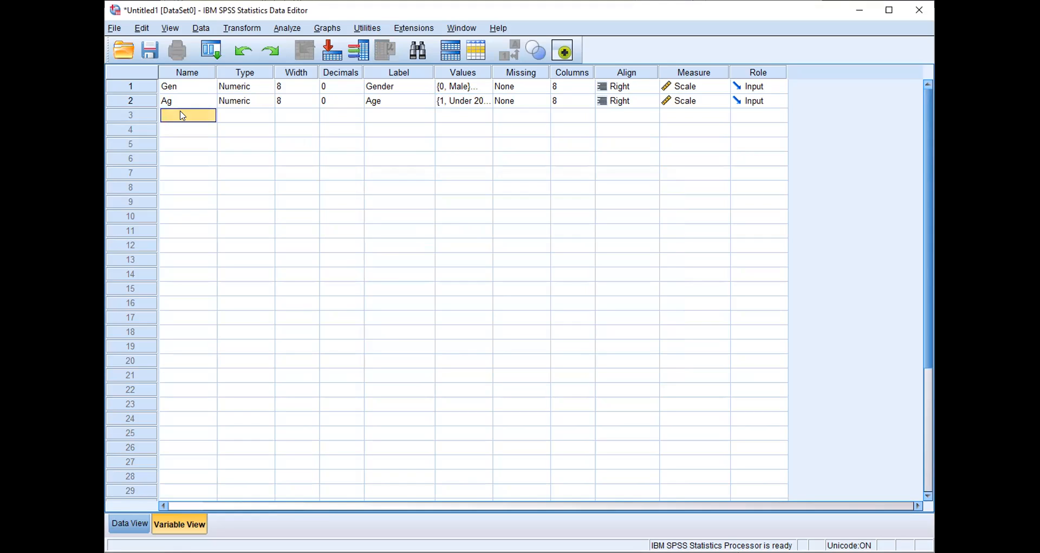
type("El")
left_click(393, 115)
type("E")
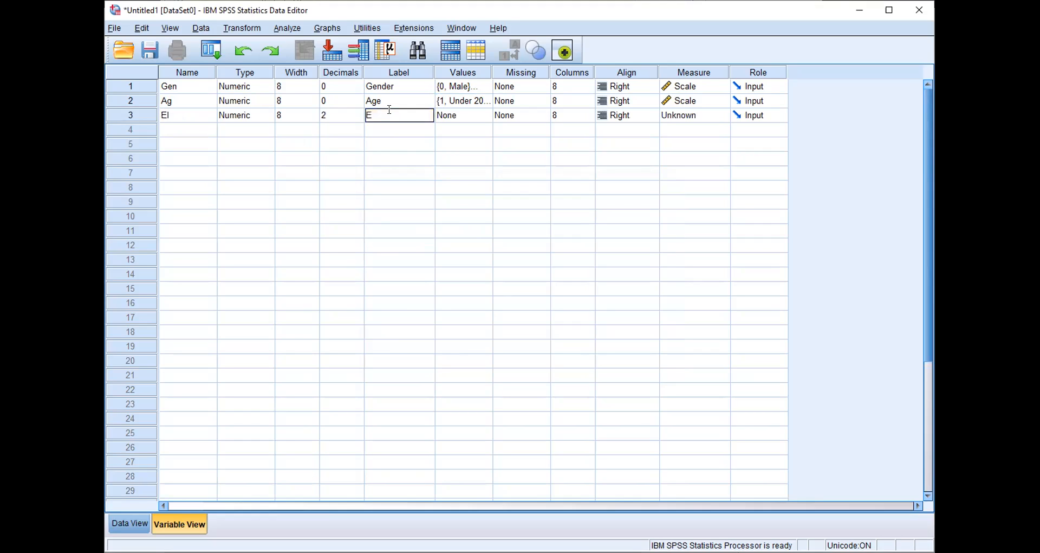
type("ducation Level")
Rename the Education Level variable as EduEl
left_click(165, 115)
left_click(164, 115)
key("BackSpace")
type("du")
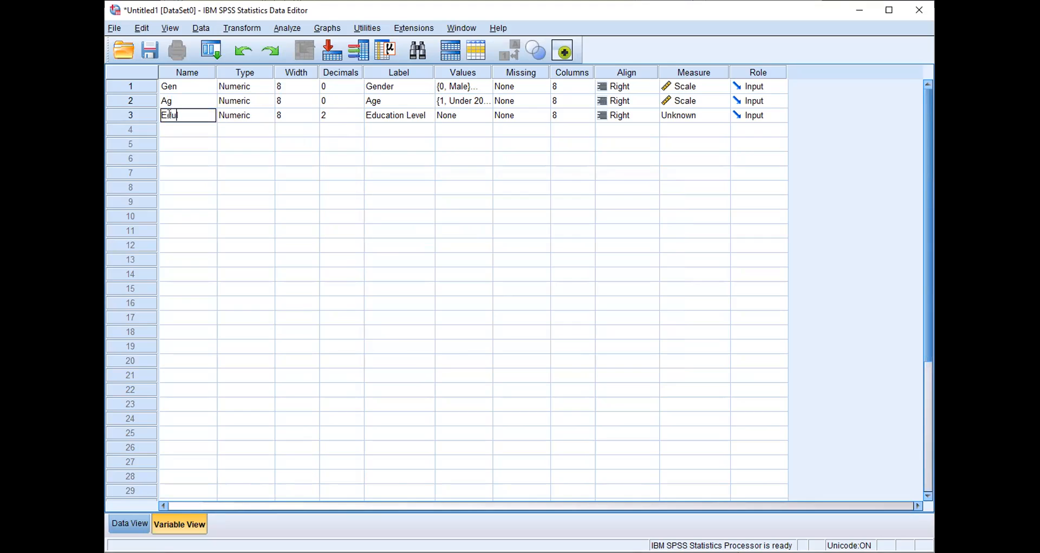
type("El")
Add the value label 1 = Secondary to the EduEl variable
left_click(486, 119)
left_click(485, 115)
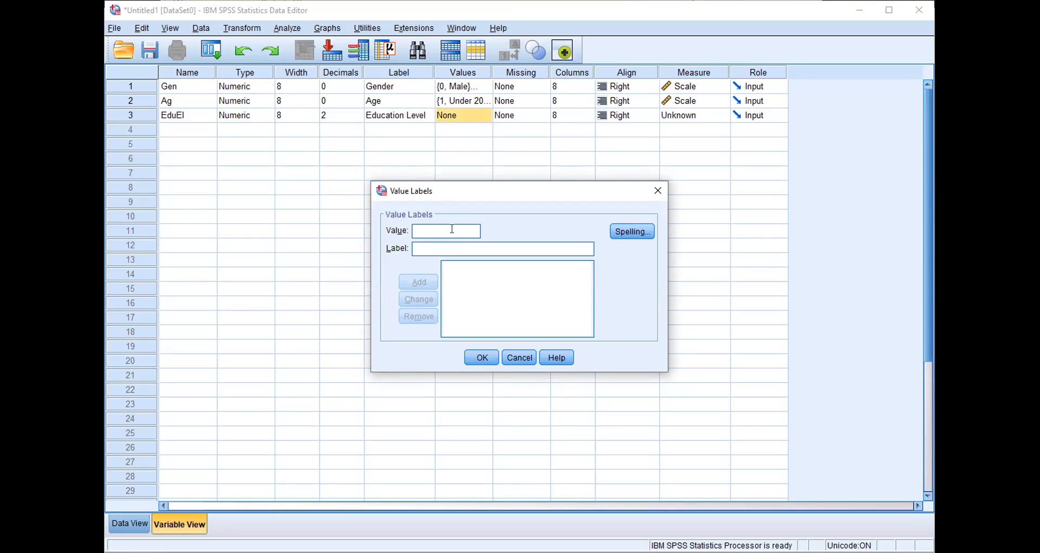
type("1")
left_click(461, 248)
type("Secobndary")
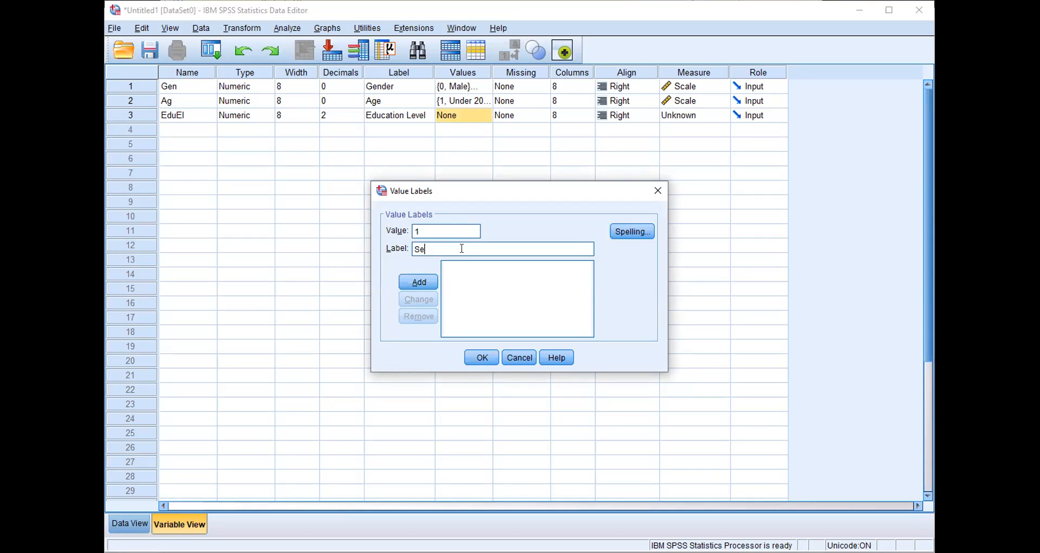
key("BackSpace")
key("BackSpace")
key("BackSpace")
key("BackSpace")
key("BackSpace")
key("BackSpace")
type("ndary")
left_click(420, 282)
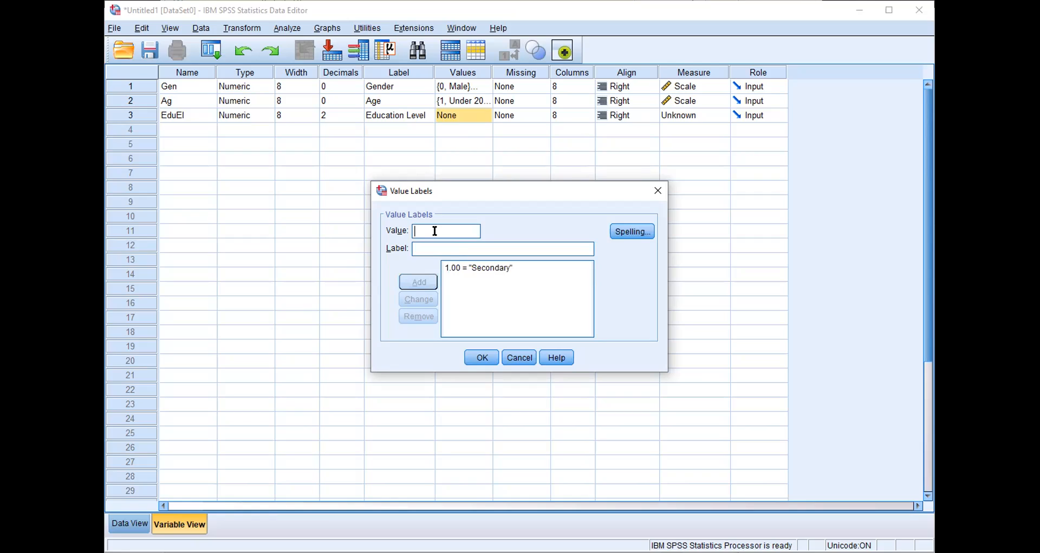
Add the value label 2 = Tertiary-Undergraduate to the EduEl variable
type("2")
left_click(428, 248)
type("Tertiary")
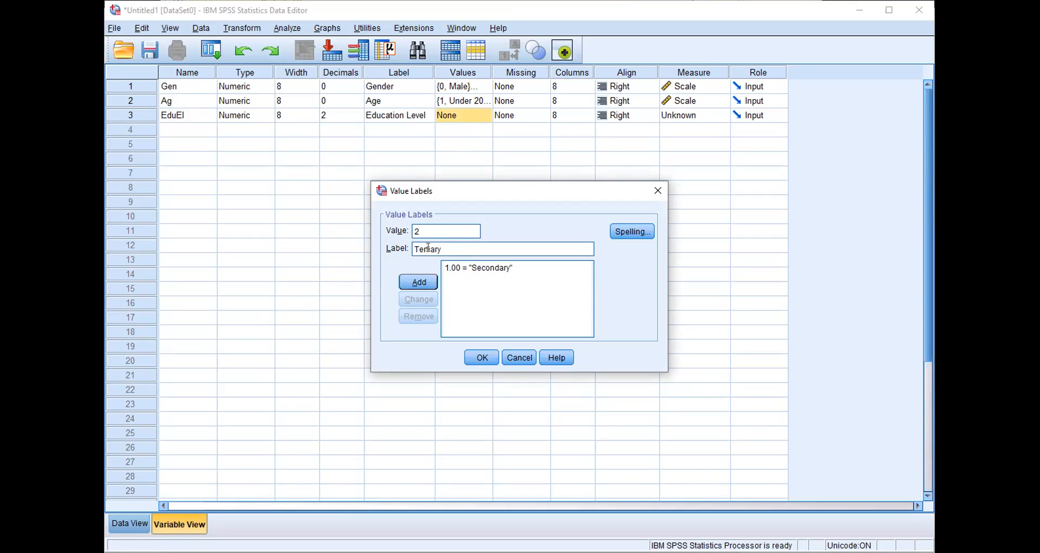
type("-Undergraduate")
key("Return")
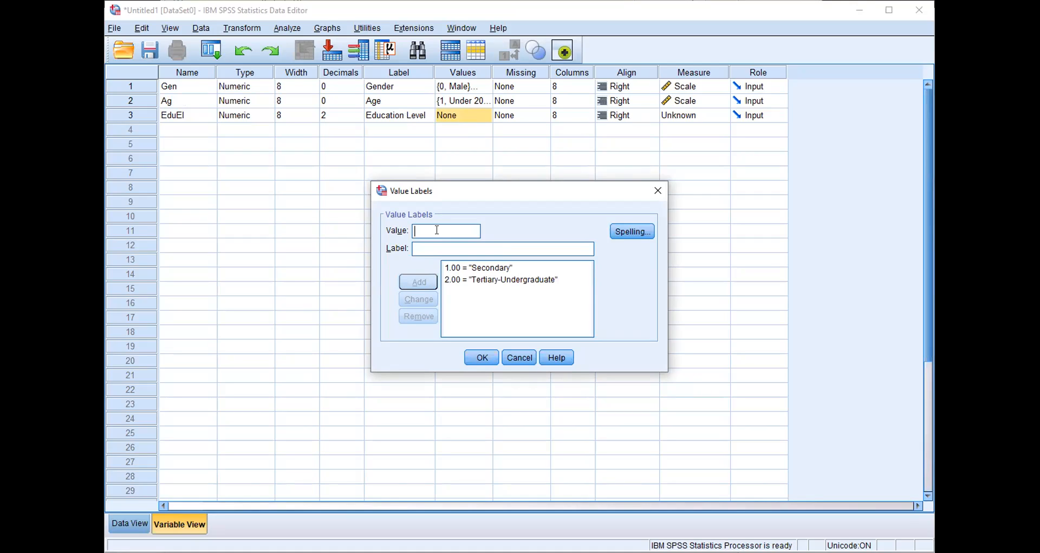
Add the value label 3 = Tertiary-Post graduate to the EduEl variable
type("3")
left_click(474, 242)
type("Tertiat")
key("BackSpace")
type("ry")
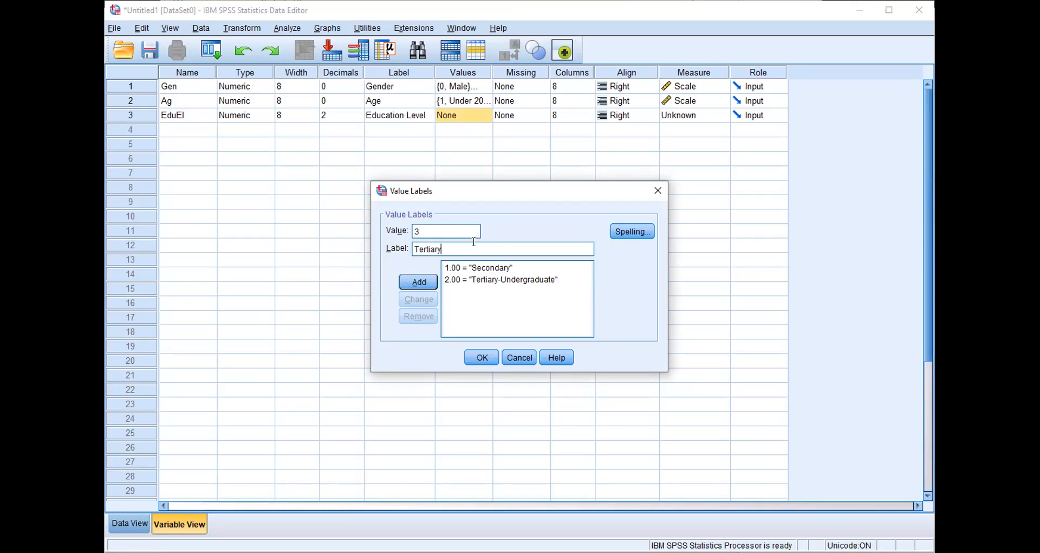
type("-Post graduate")
left_click(423, 282)
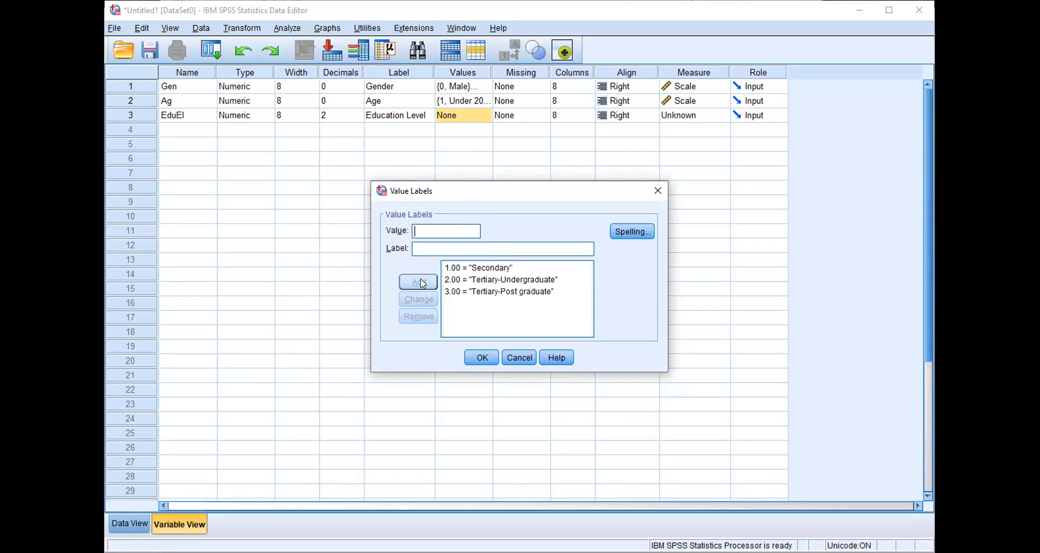
Add the value label 4 = None to the EduEl variable
left_click(437, 229)
type("4")
left_click(439, 244)
type("None")
left_click(420, 282)
Add the value label 9 = Missing to the EduEl variable and apply the value labels
type("9")
left_click(509, 248)
type("Missing")
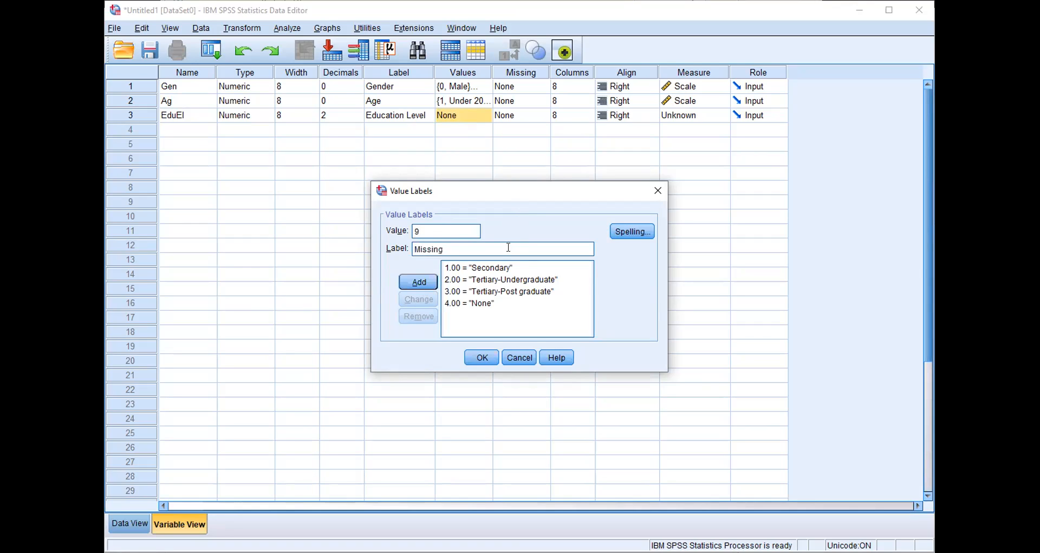
left_click(418, 282)
left_click(480, 358)
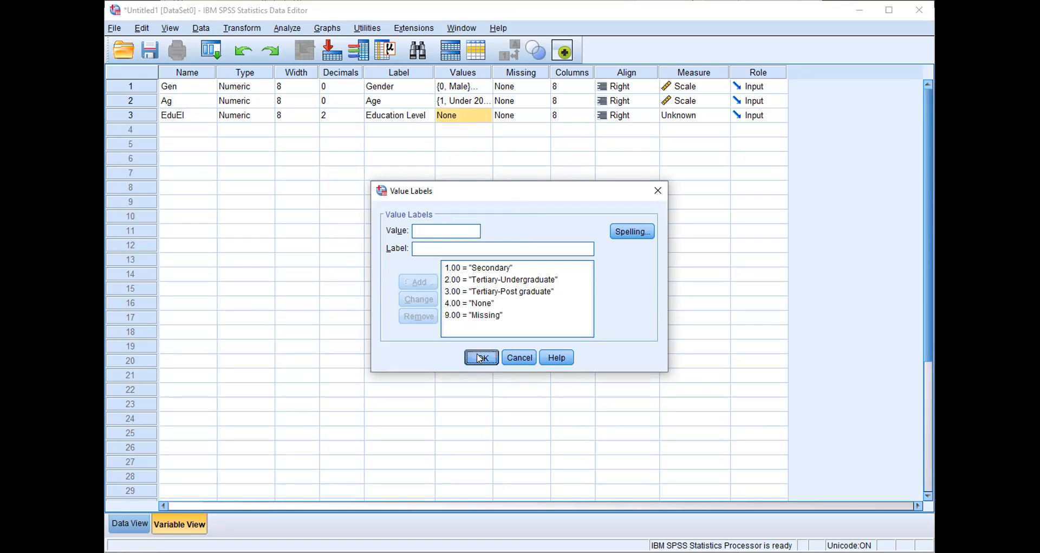
Set the EduEl variable's measurement level to Scale
left_click(185, 130)
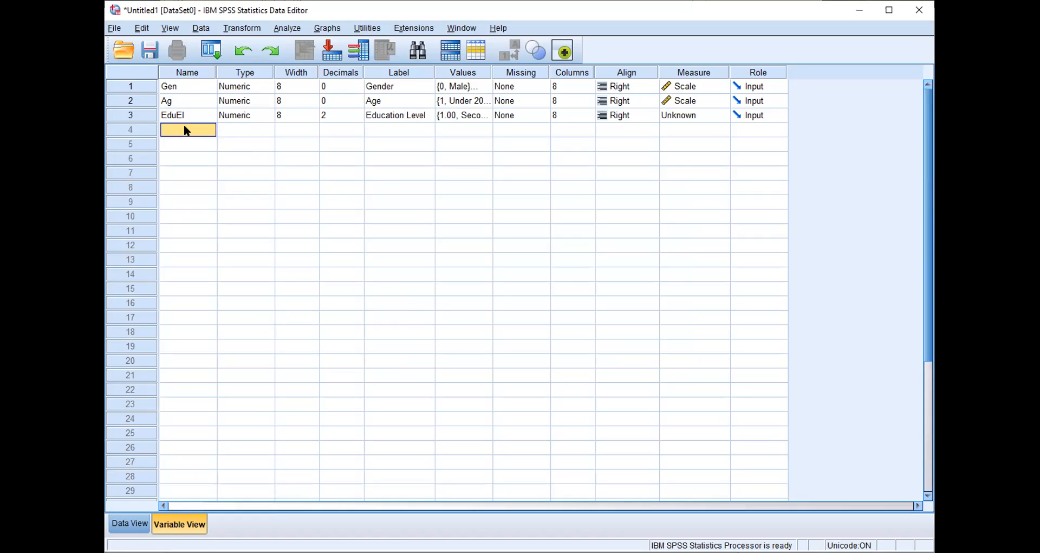
left_click(718, 115)
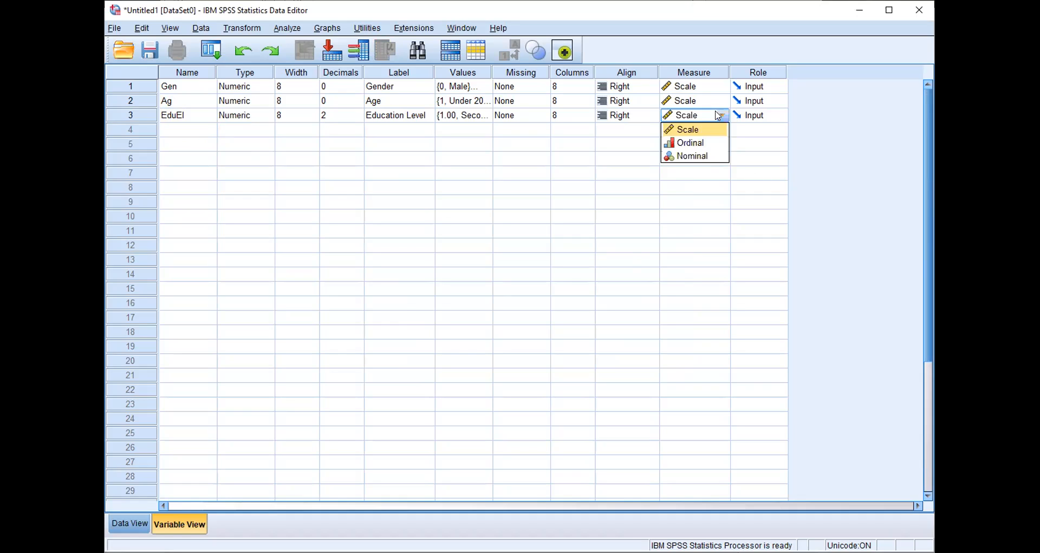
left_click(704, 129)
left_click(186, 130)
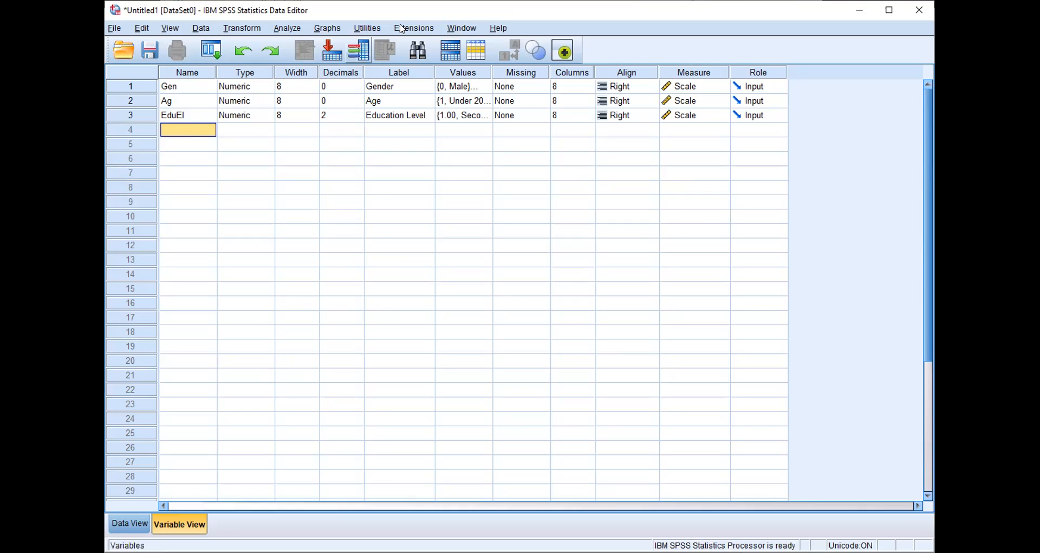
Set the EduEl variable's decimals to 0
left_click(352, 115)
left_click(358, 112)
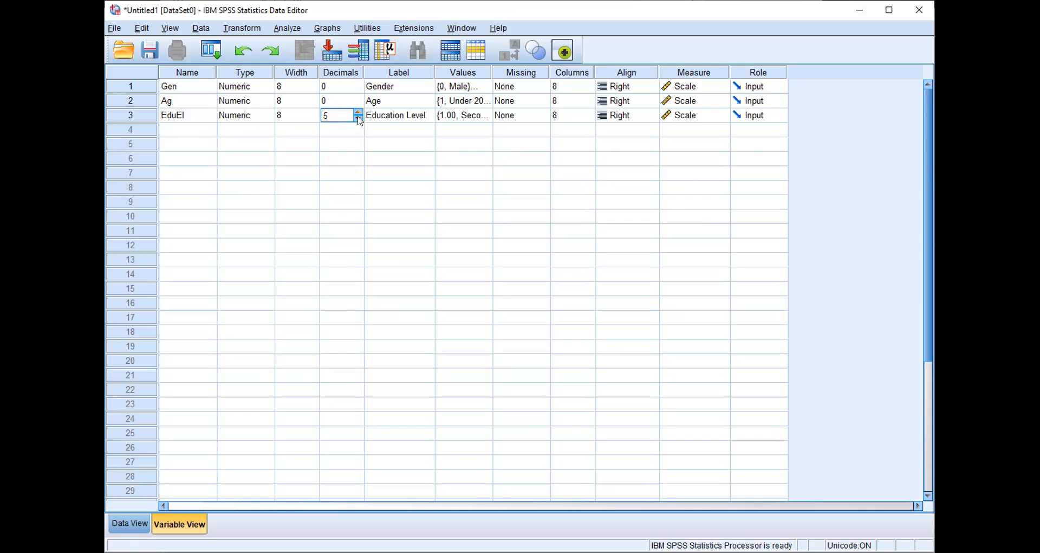
left_click(359, 121)
left_click(359, 121)
Create a fourth variable named Occp below EduEl with the label Occupation
left_click(196, 130)
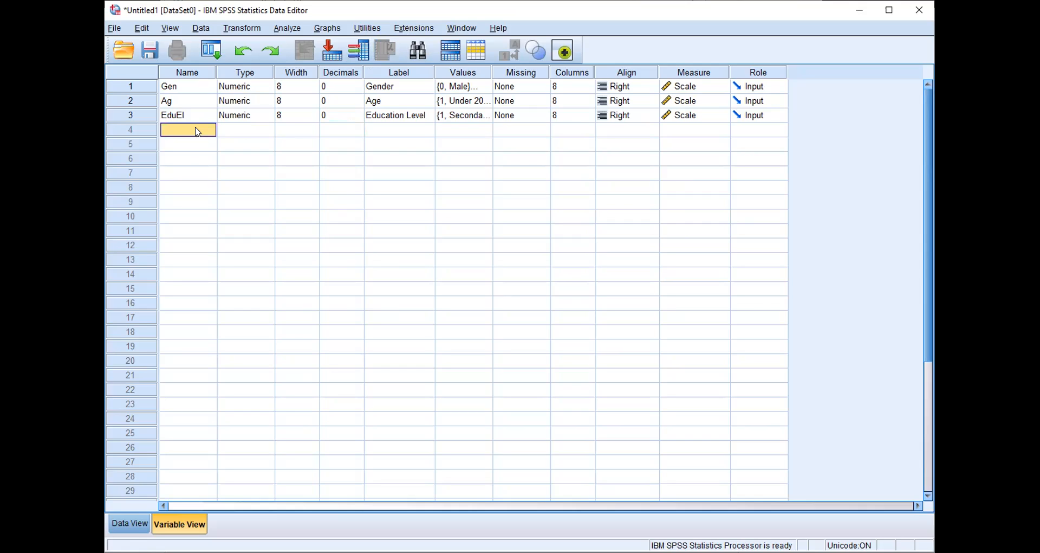
type("Occp")
left_click(372, 127)
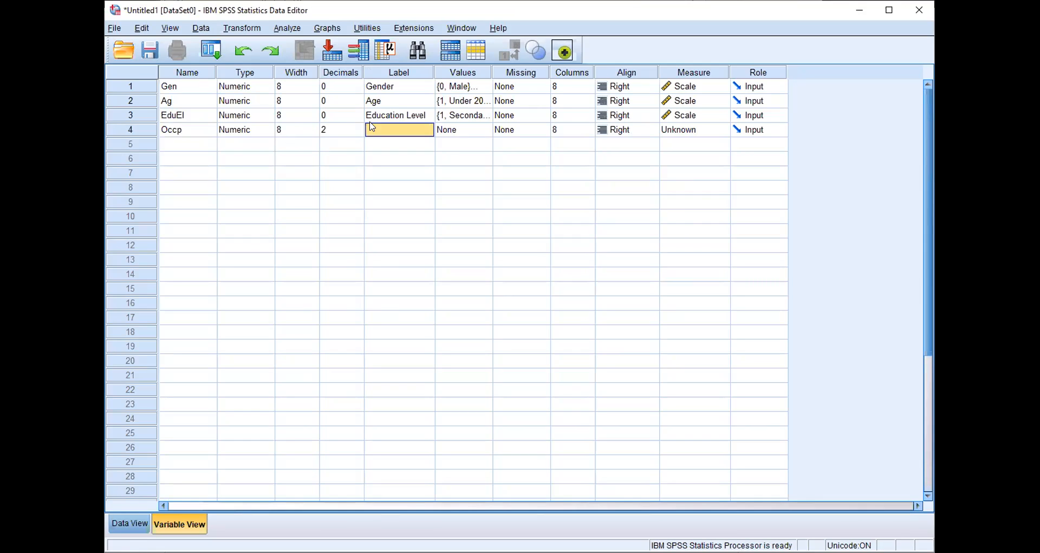
type("Occupation")
Open the value labels of the Occp variable and add the label 1 = Student
left_click(484, 132)
left_click(485, 132)
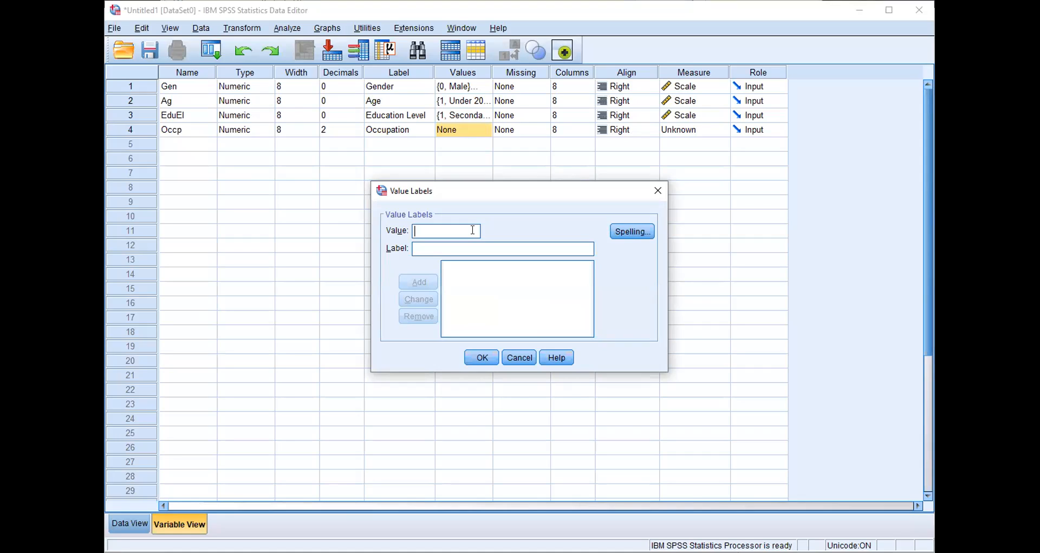
type("1")
key("Tab")
type("Student")
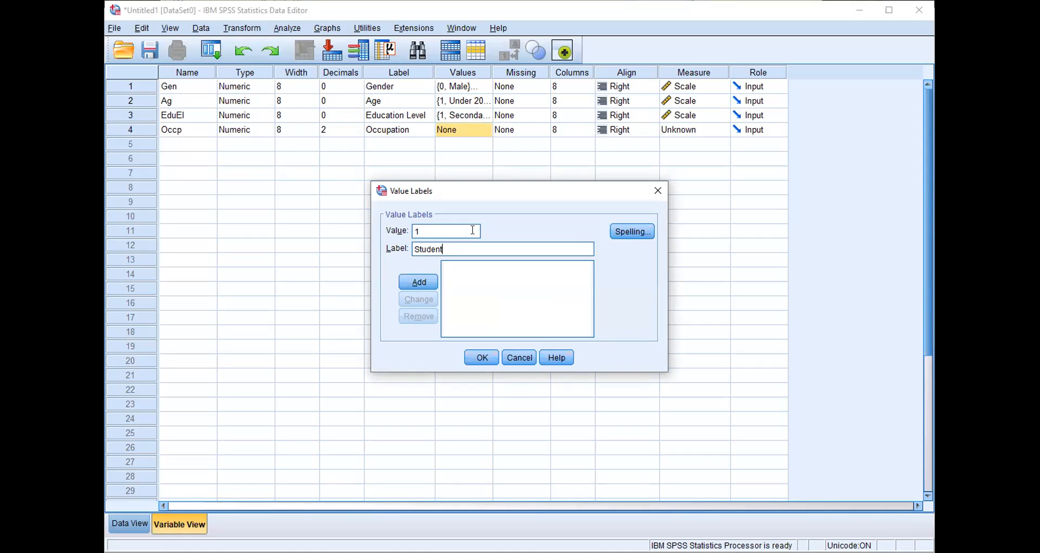
key("Return")
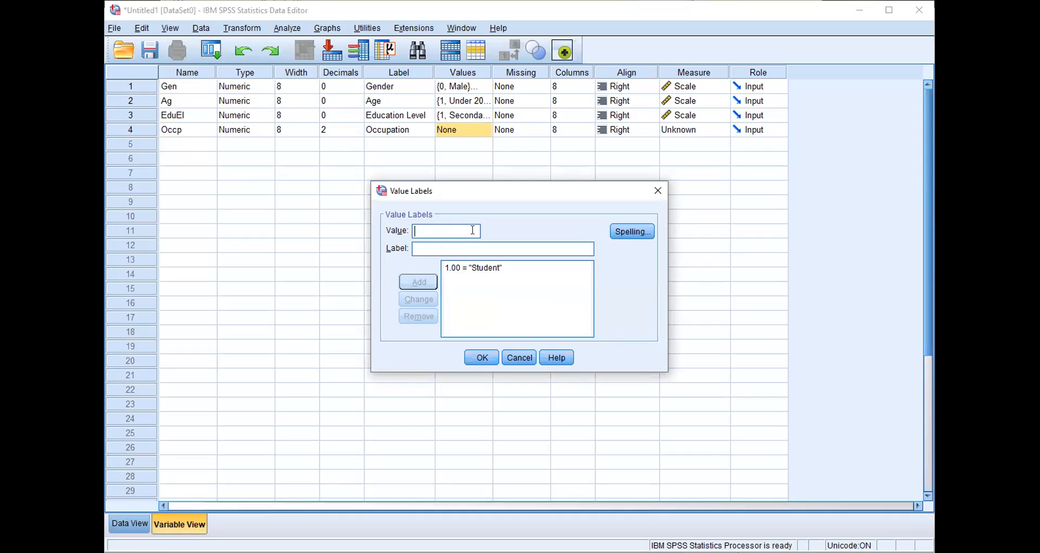
Add the value label 2 = Salaried worker to the Occp variable
type("2")
key("Tab")
type("Salar")
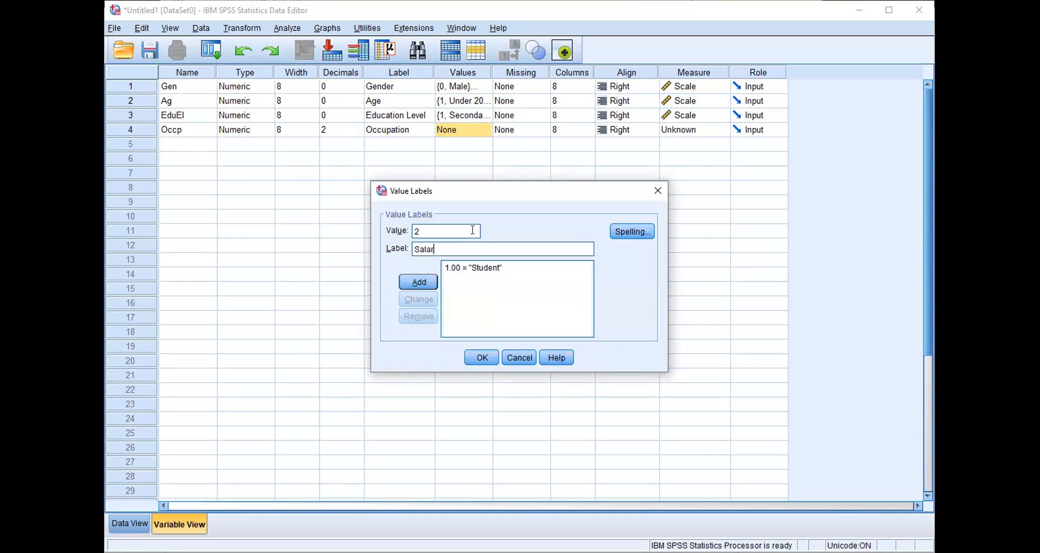
type("ied worker")
key("Tab")
key("space")
Add the value label 3 = Self employed to the Occp variable
type("3")
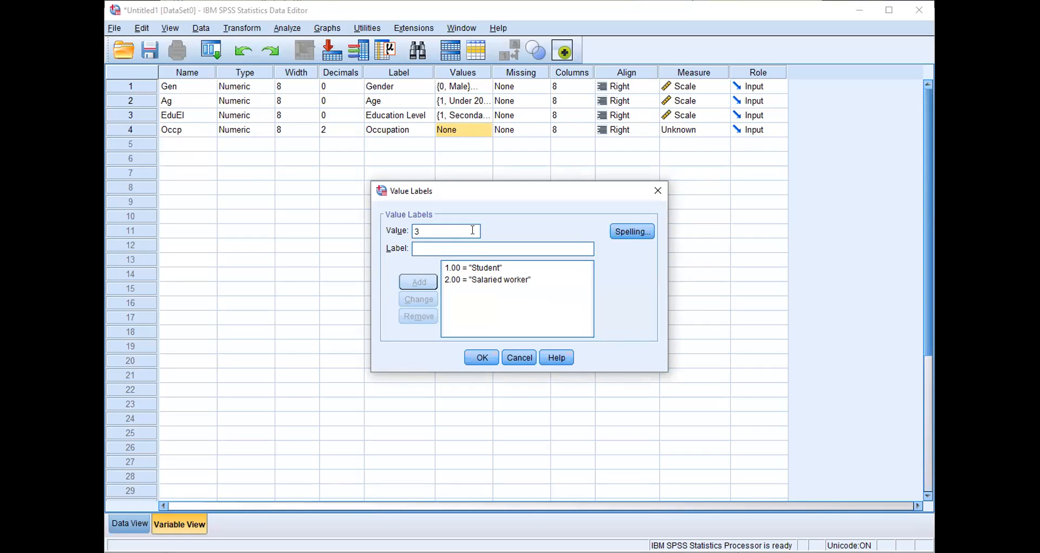
key("Tab")
type("Sel")
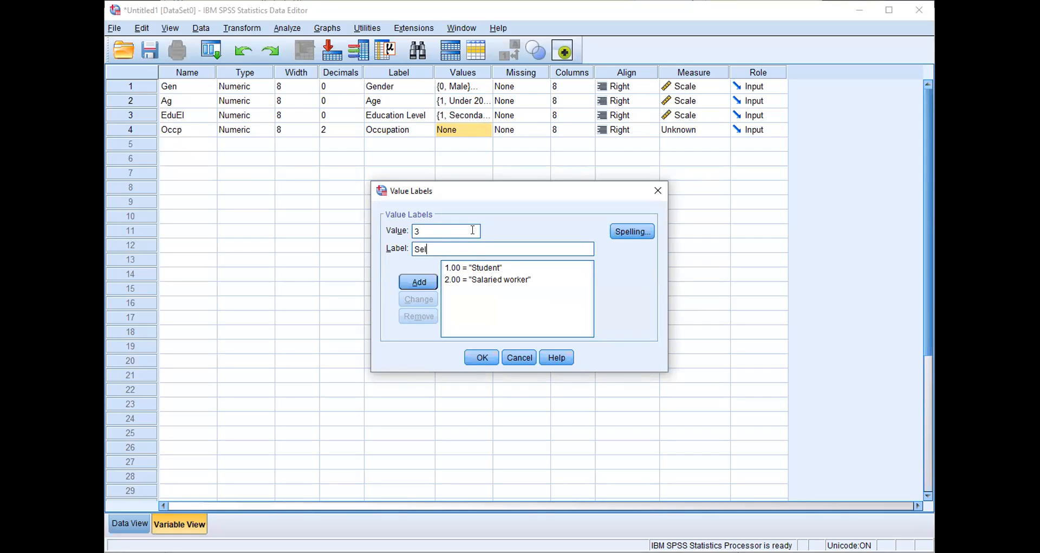
type("f employed")
key("Tab")
key("Return")
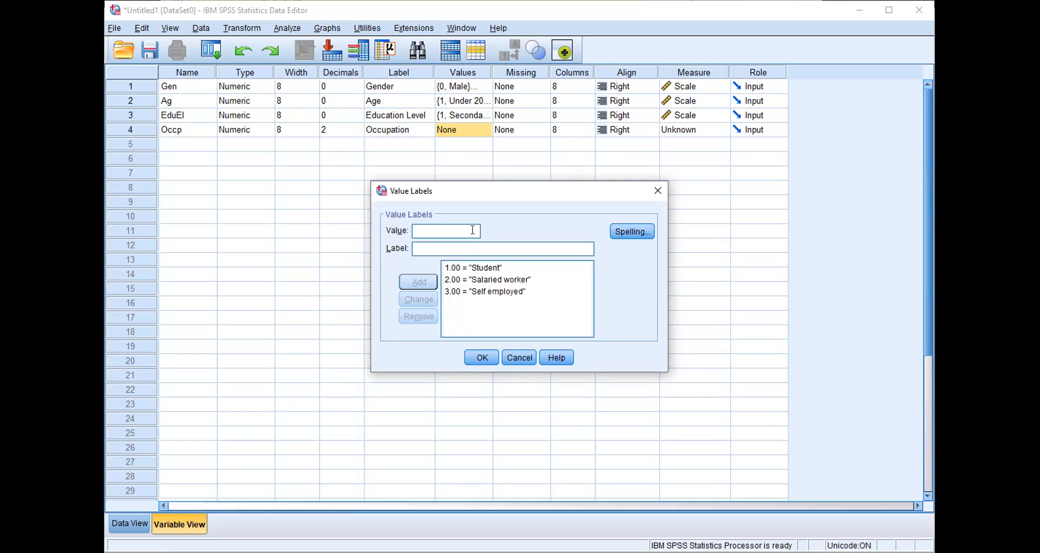
Add the value label 4 = Pensioner to the Occp variable
type("4P")
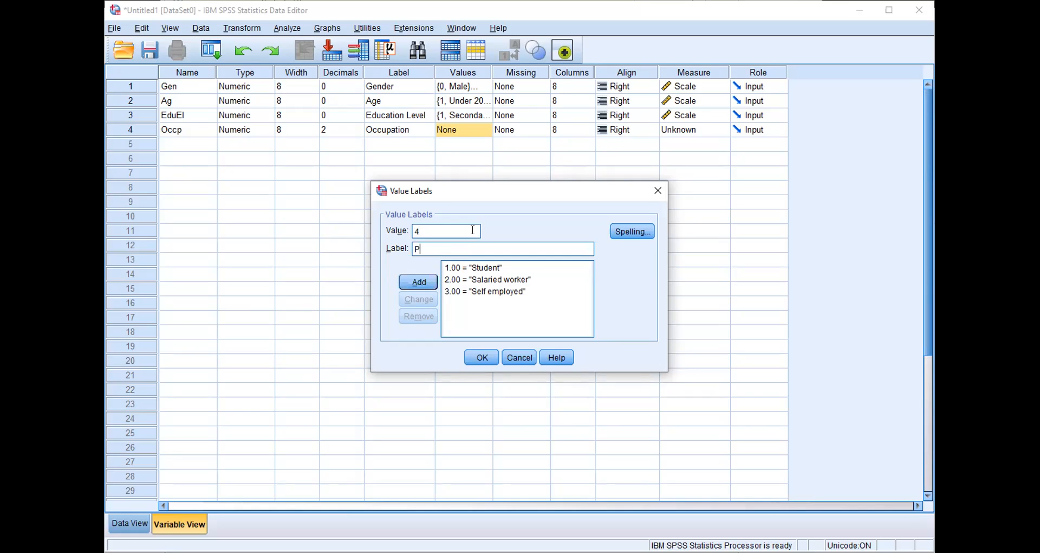
type("ensioner")
key("Tab")
key("space")
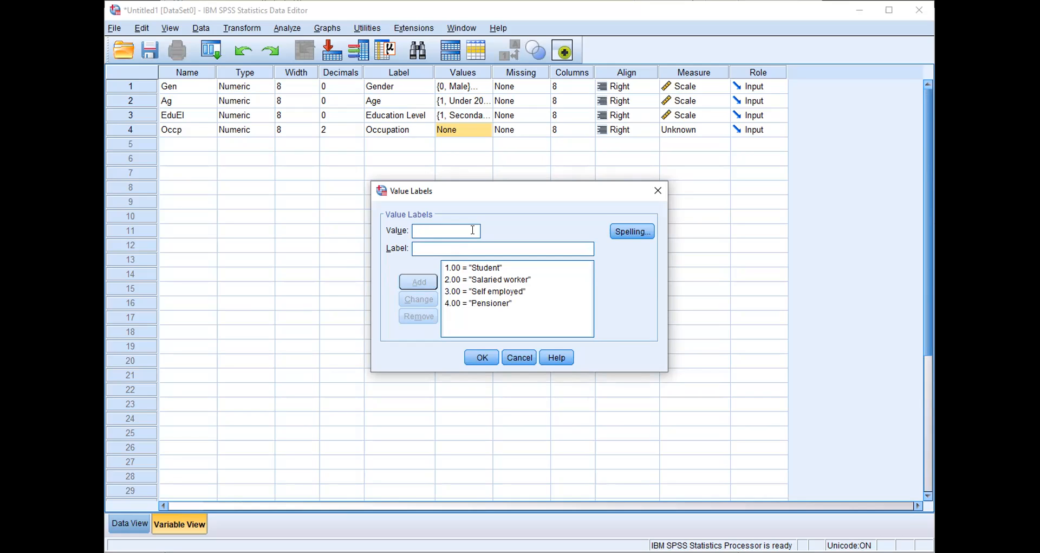
Add the value label 5 = Unemployed to the Occp variable
type("5")
key("Tab")
type("UNEMPL")
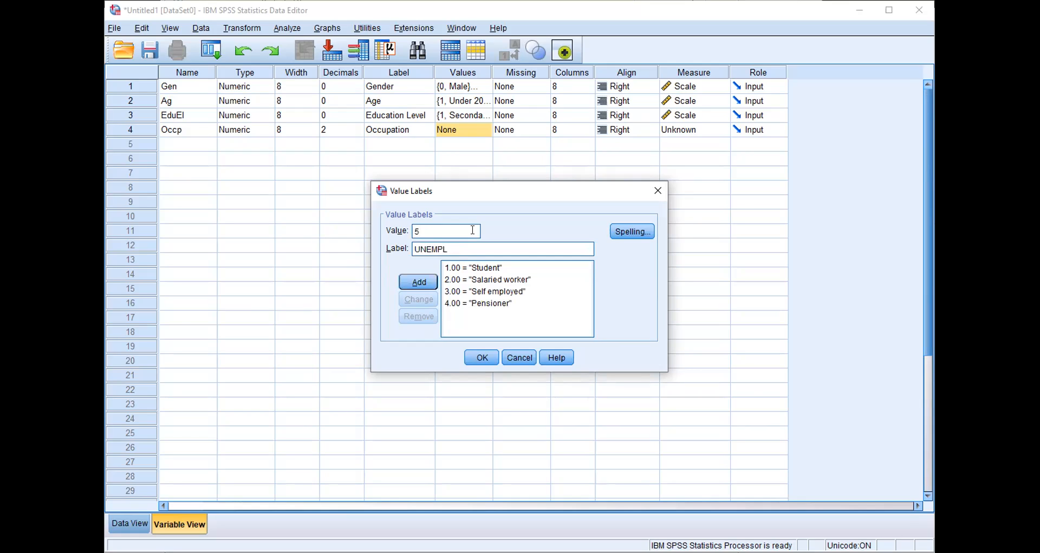
key("BackSpace")
key("BackSpace")
key("BackSpace")
key("BackSpace")
key("BackSpace")
type("nemployed")
key("Tab")
key("Return")
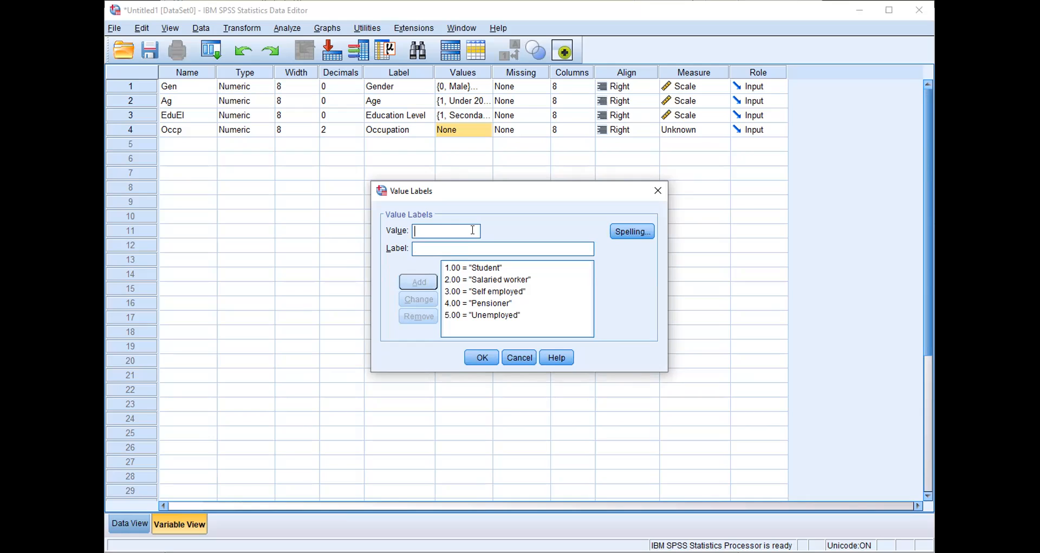
Add the value label 9 = Missing to the Occp variable and apply the value labels
type("9Mis")
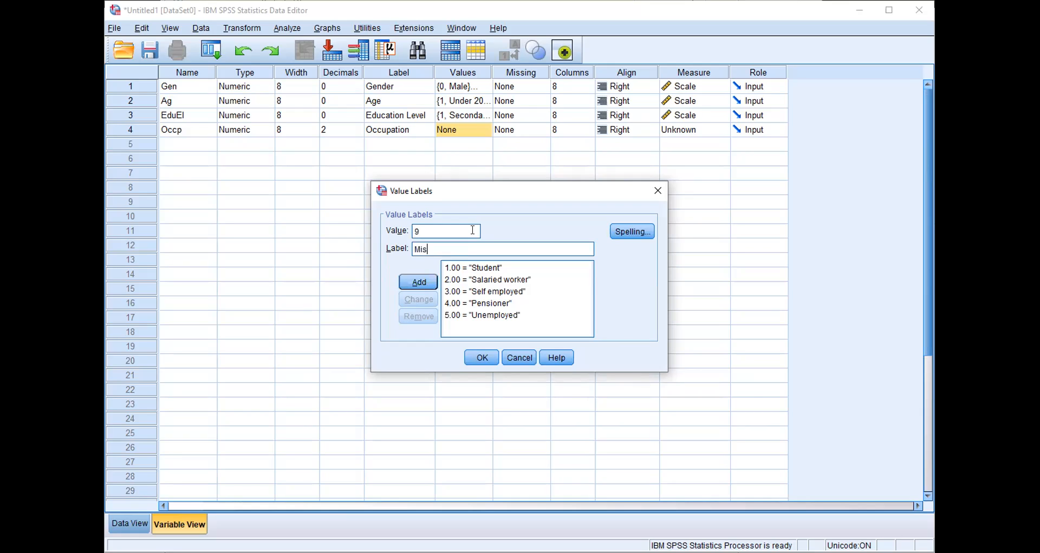
type("sing")
key("Tab")
key("space")
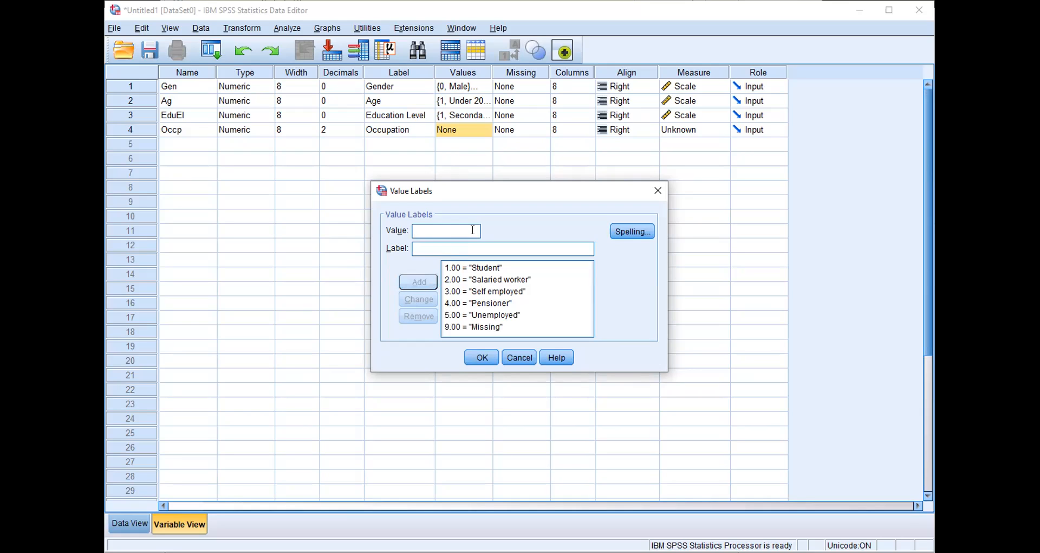
key("Tab")
key("Tab")
key("Tab")
key("Return")
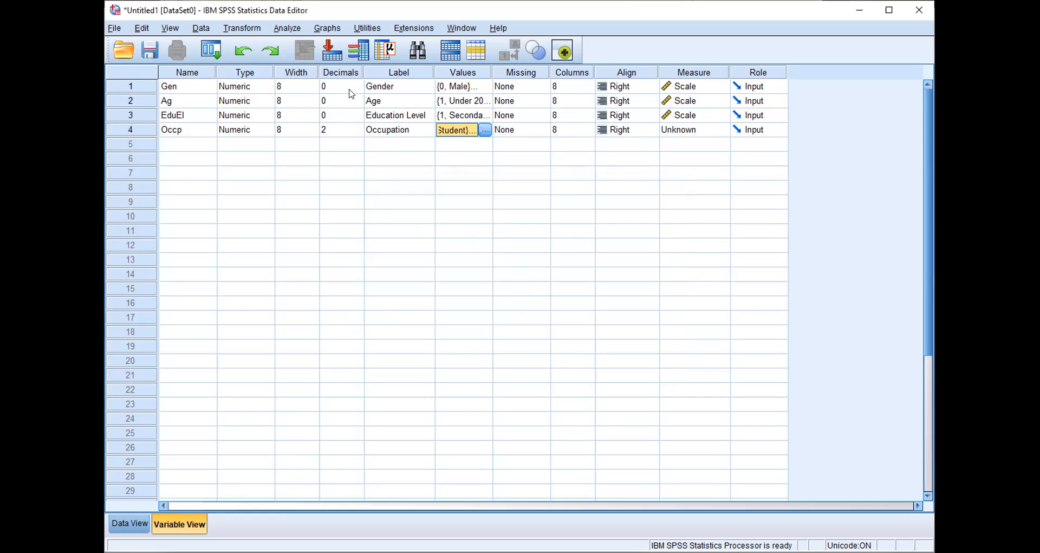
Set the Occp variable's decimals to 0 and its measurement level to Scale
left_click(341, 129)
left_click(359, 133)
left_click(358, 133)
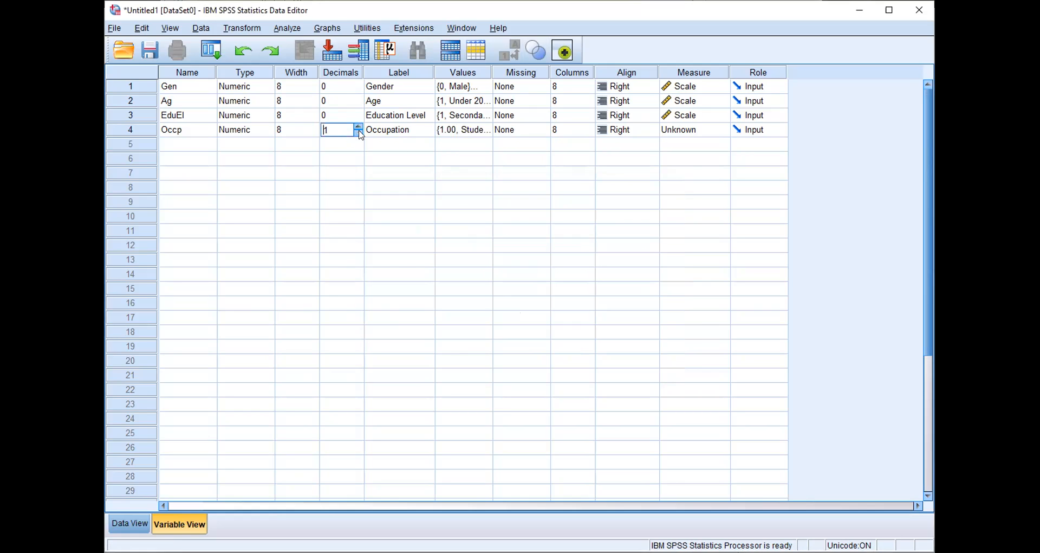
left_click(669, 130)
left_click(684, 144)
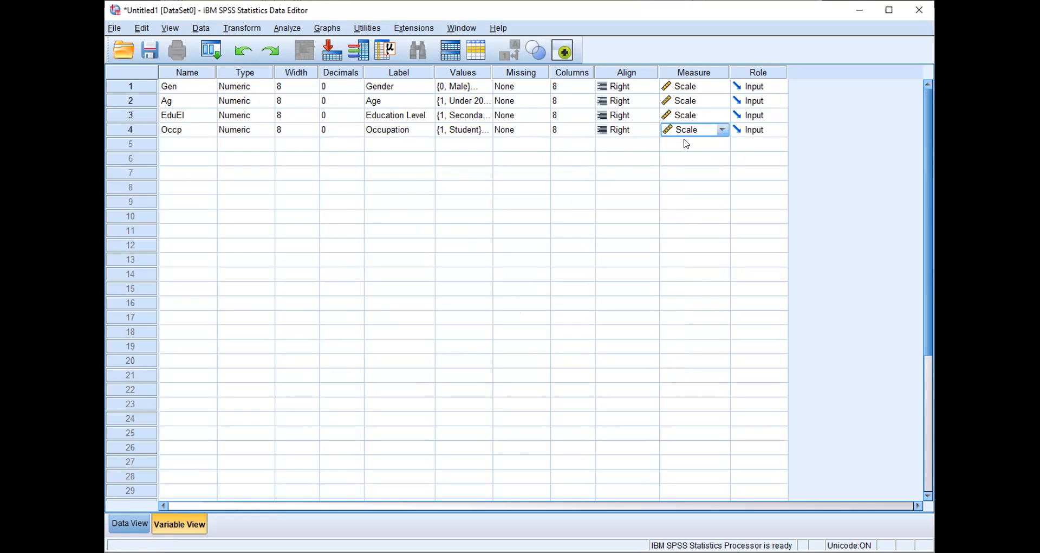
Create a fifth variable named MarSt below Occp with 0 decimals and the label Marital Status
left_click(205, 145)
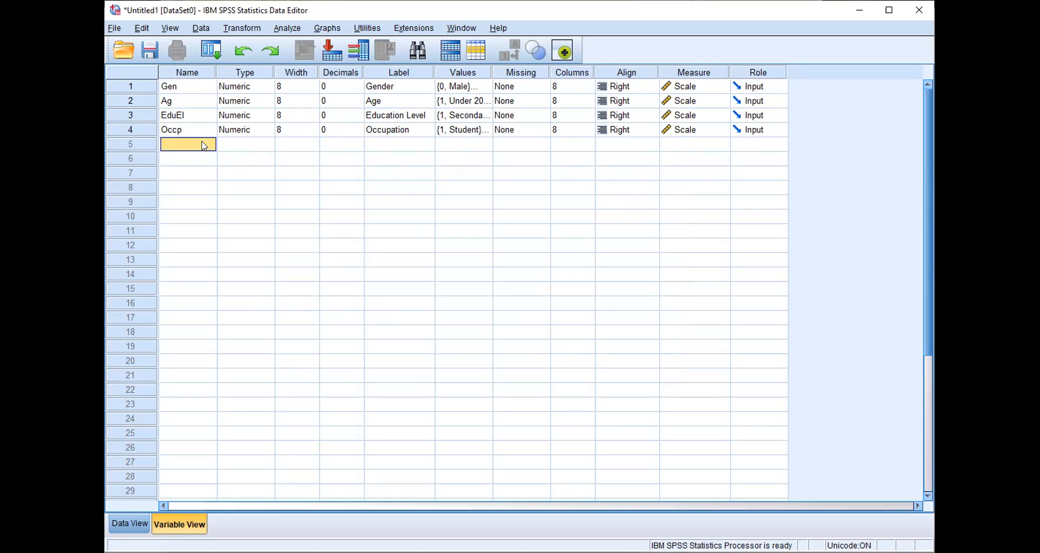
type("MarSt")
left_click(375, 143)
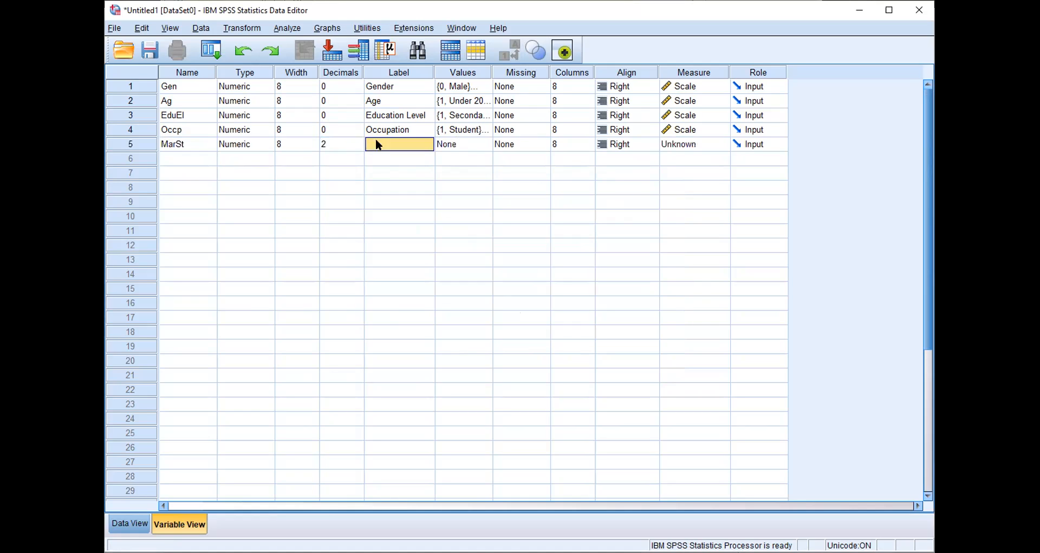
left_click(344, 145)
left_click(359, 147)
left_click(359, 147)
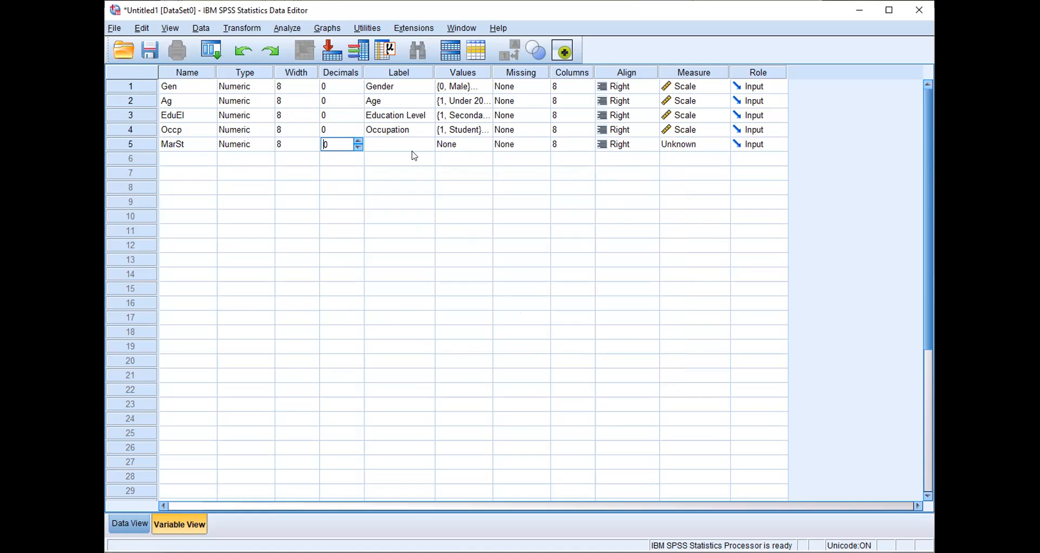
left_click(415, 151)
type("Marital Status")
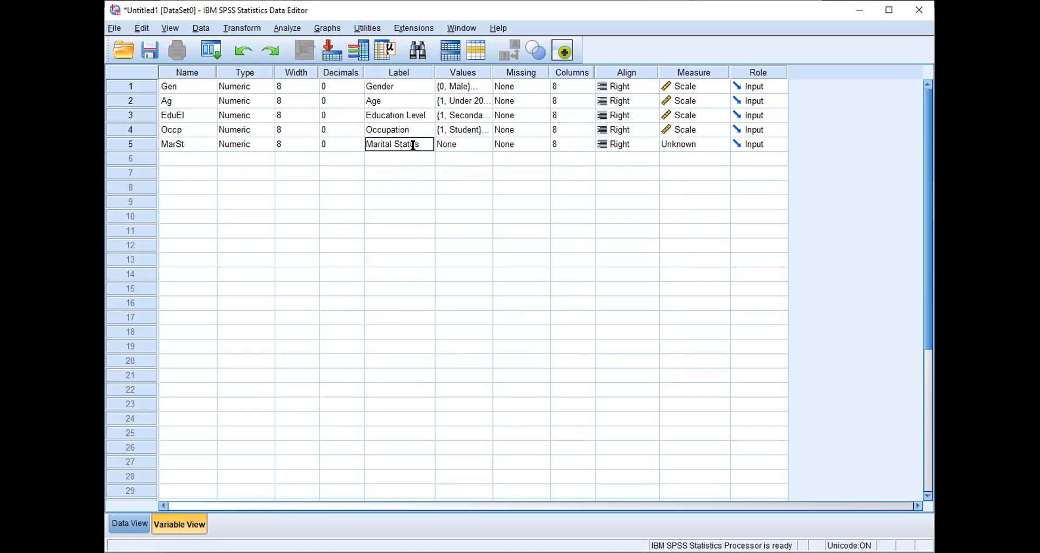
Open the value labels of the MarSt variable and add the label 1 = Single
left_click(484, 144)
left_click(485, 144)
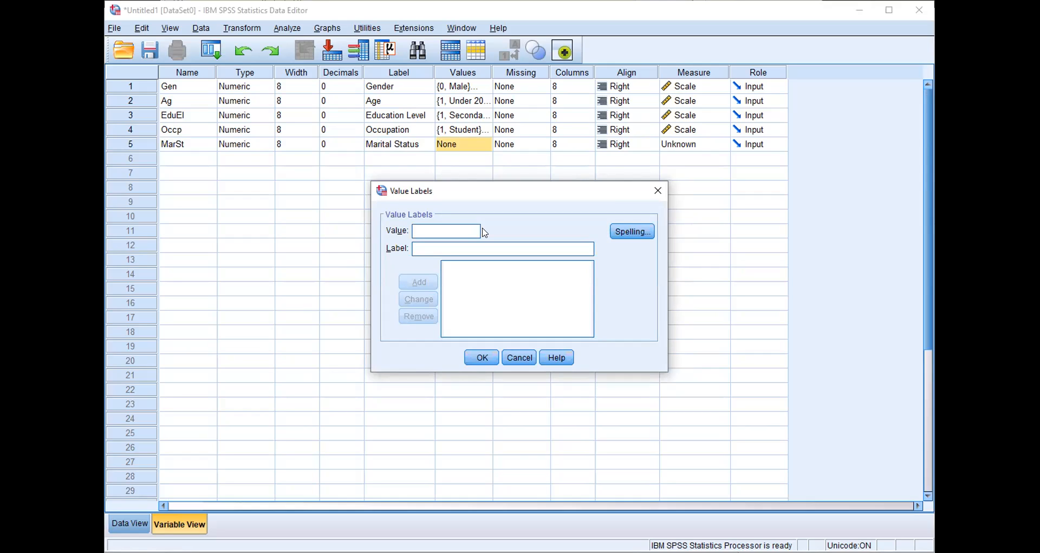
type("1")
key("Tab")
type("Single")
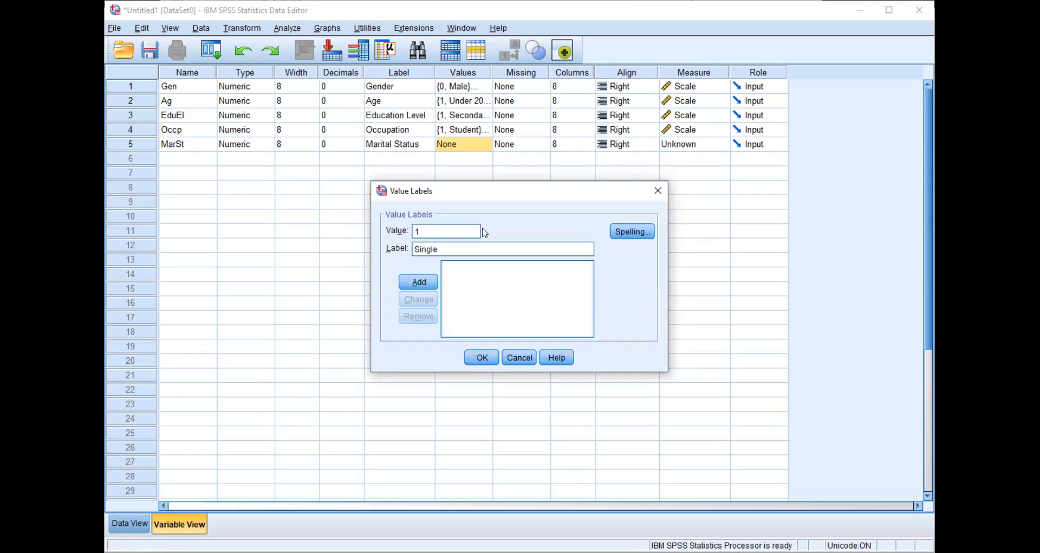
key("Return")
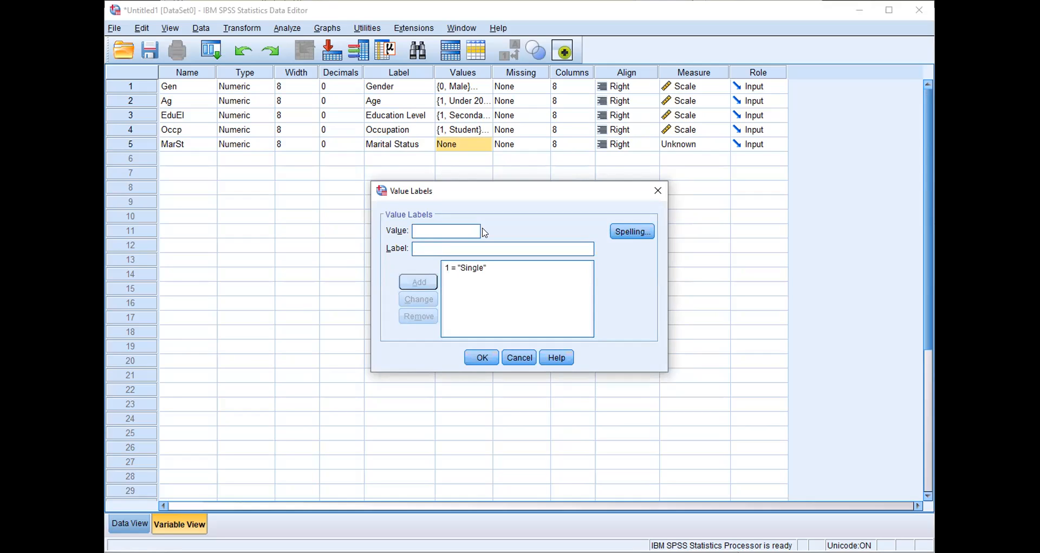
Add the value label 2 = Cohabiting to the MarSt variable
type("2")
key("Tab")
type("Co-habit")
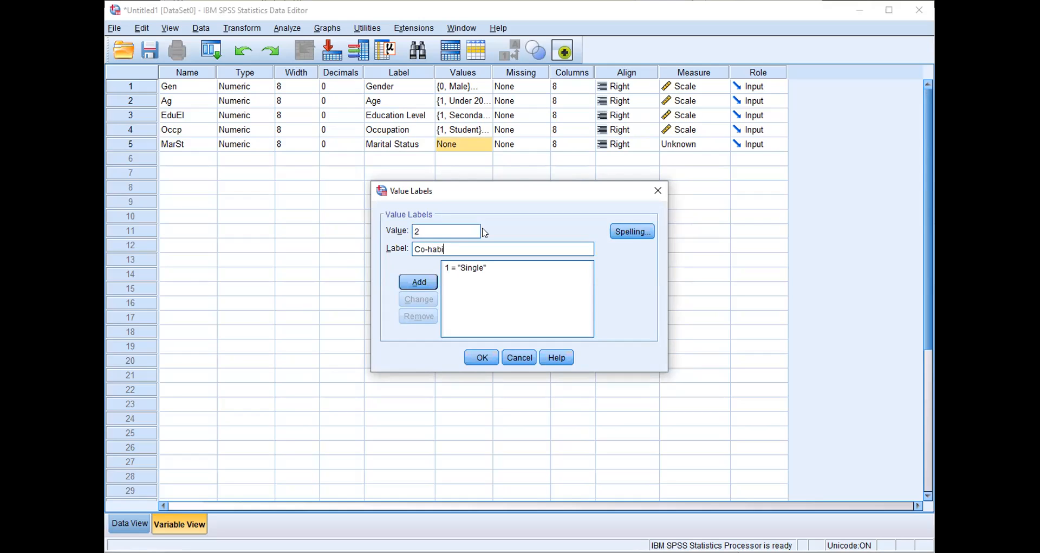
key("BackSpace")
key("BackSpace")
key("BackSpace")
key("BackSpace")
key("BackSpace")
key("BackSpace")
type("habiting")
key("Tab")
key("space")
Add the value labels 3 = Married and 4 = Separated to the MarSt variable
type("3")
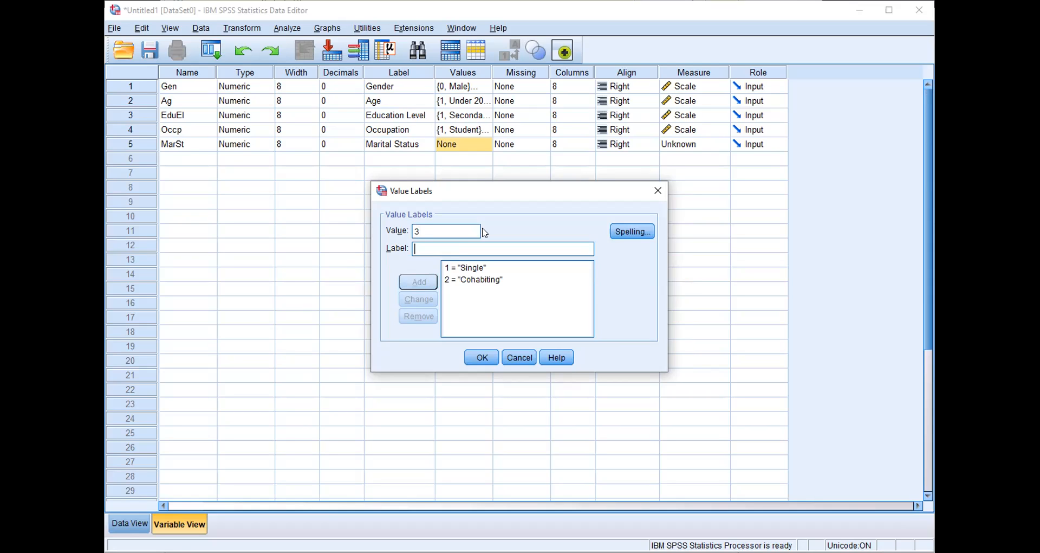
type("Married")
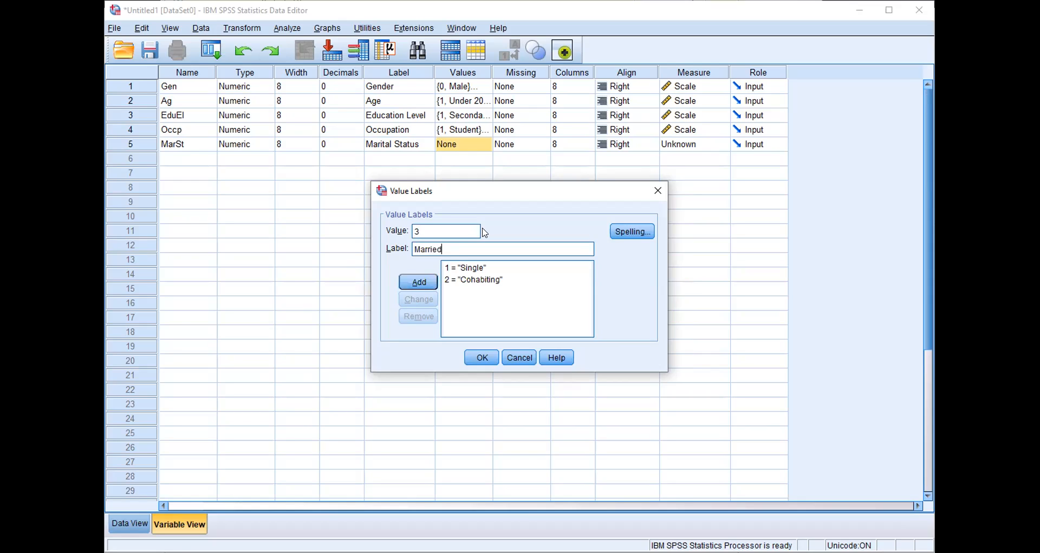
key("Tab")
key("space")
type("4")
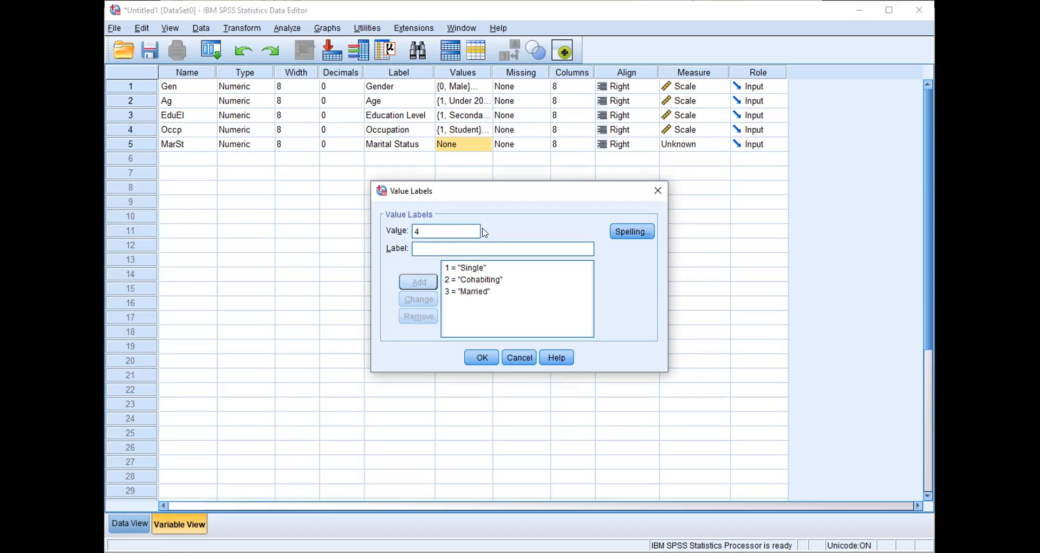
type("Separated")
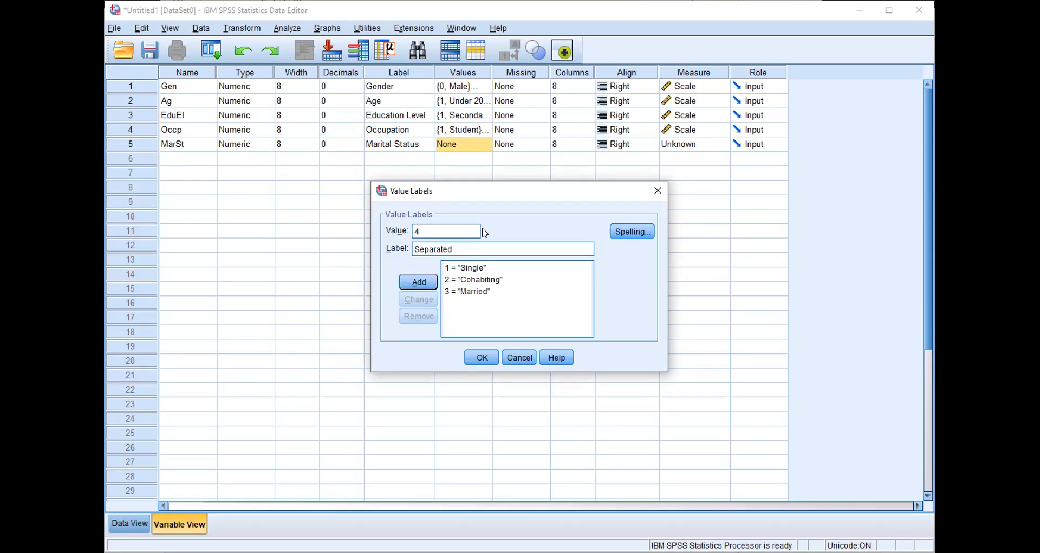
key("Tab")
key("space")
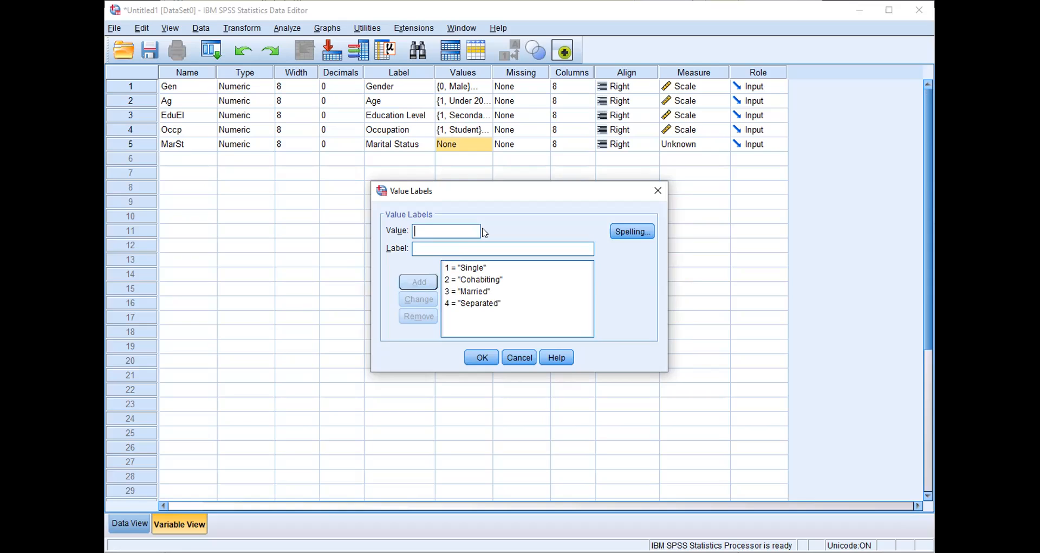
Add the value label 5 = Divorced to the MarSt variable
type("5")
key("Tab")
type("Di")
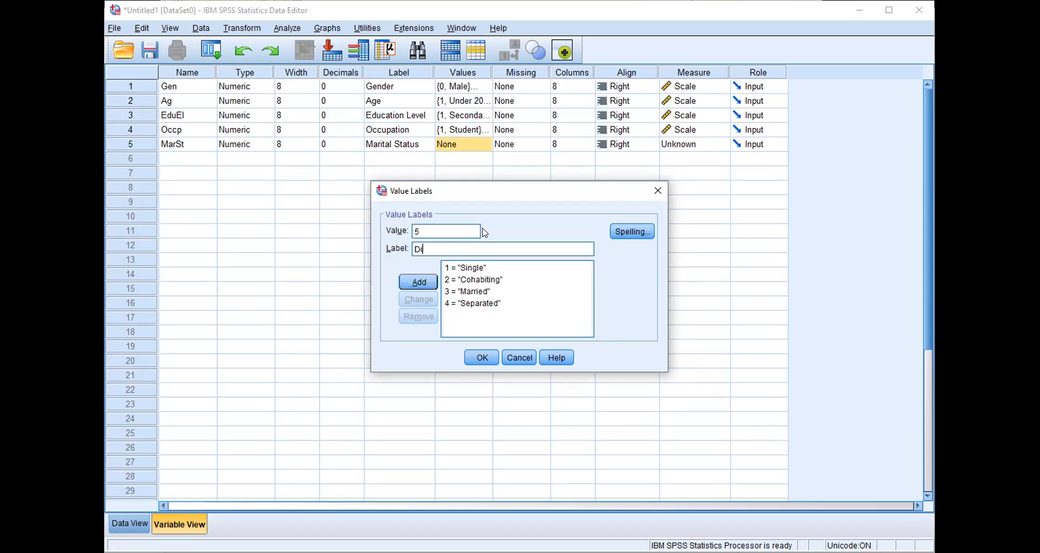
type("vorced")
key("Tab")
key("space")
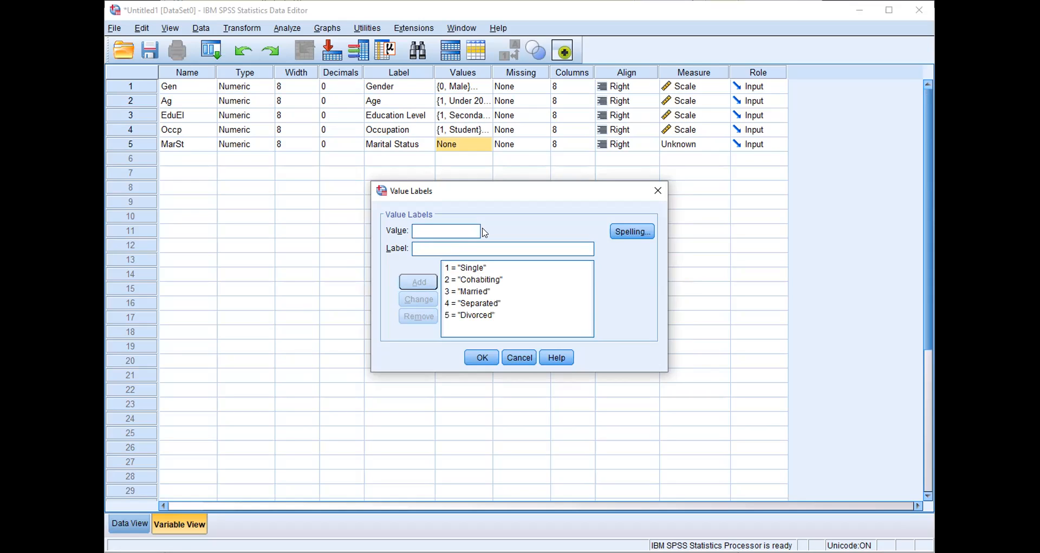
Add the value label 6 = Widowed to the MarSt variable
type("6")
key("Tab")
type("Widowed")
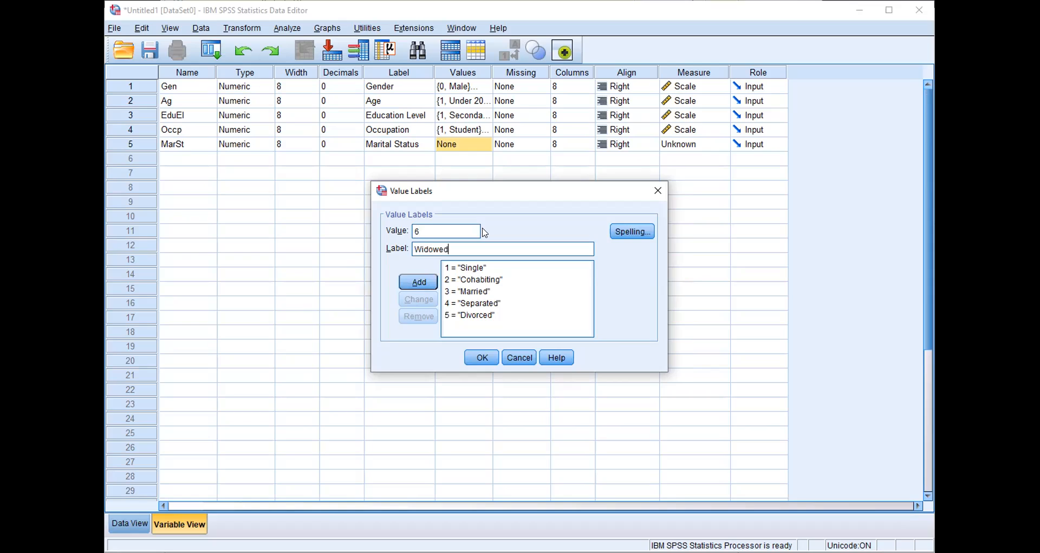
key("Tab")
key("space")
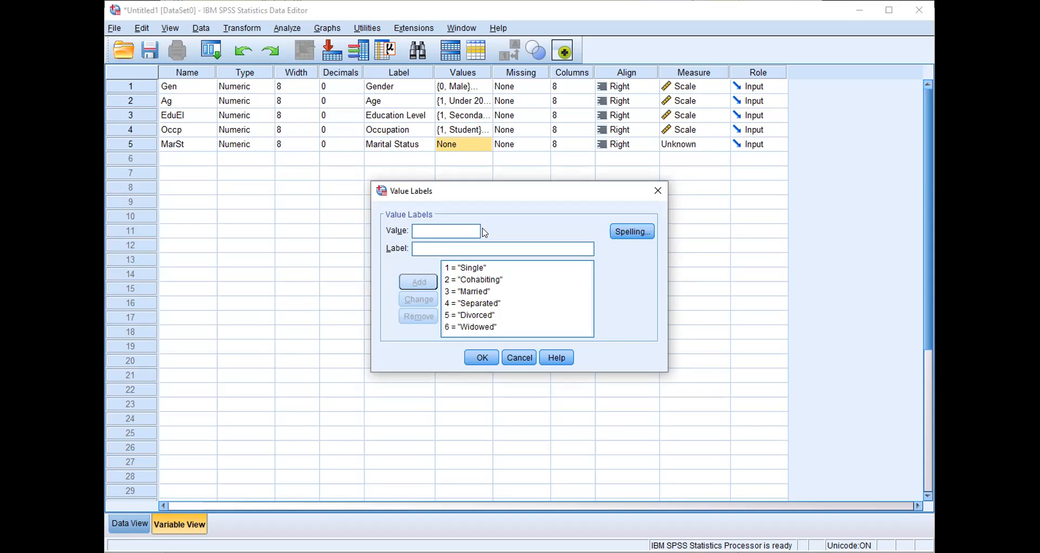
Add the value label 9 = Missing to the MarSt variable
type("9")
key("Tab")
type("Missing")
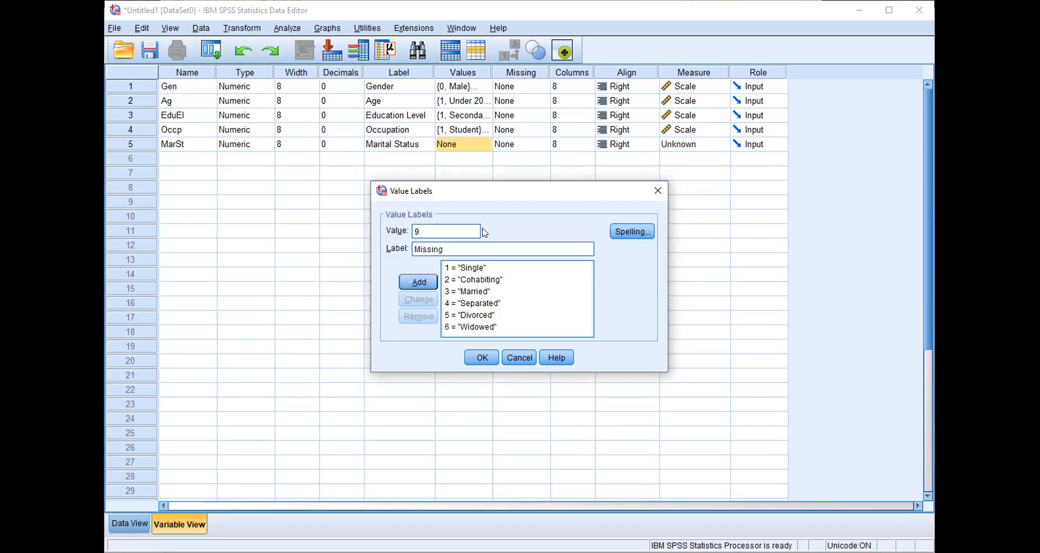
key("Tab")
key("Return")
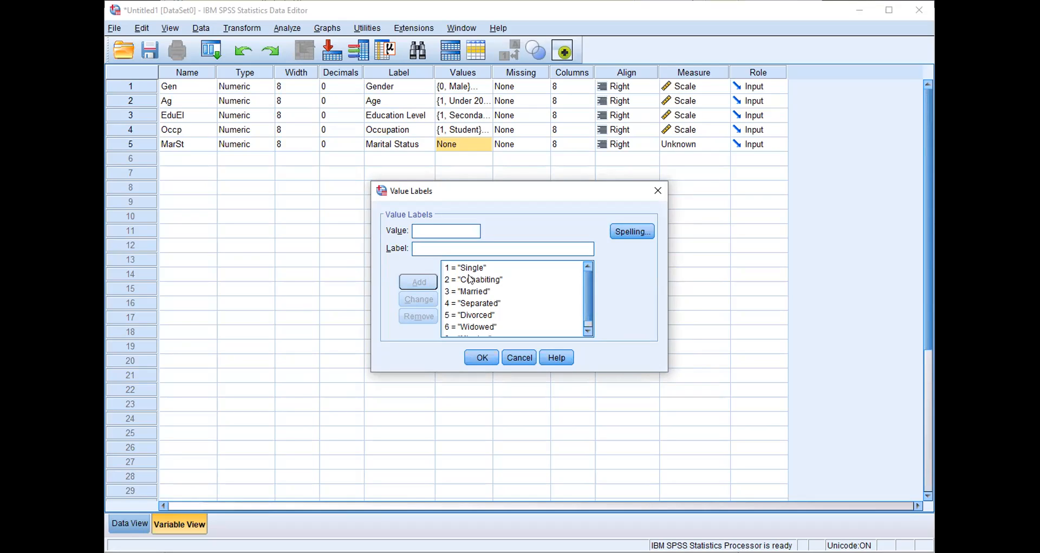
Confirm the MarSt value labels and set the variable's measurement level to Scale
left_click(484, 357)
left_click(677, 151)
left_click(676, 159)
Create a sixth variable named HeSePro and set its decimals to 0
left_click(184, 160)
left_click(183, 155)
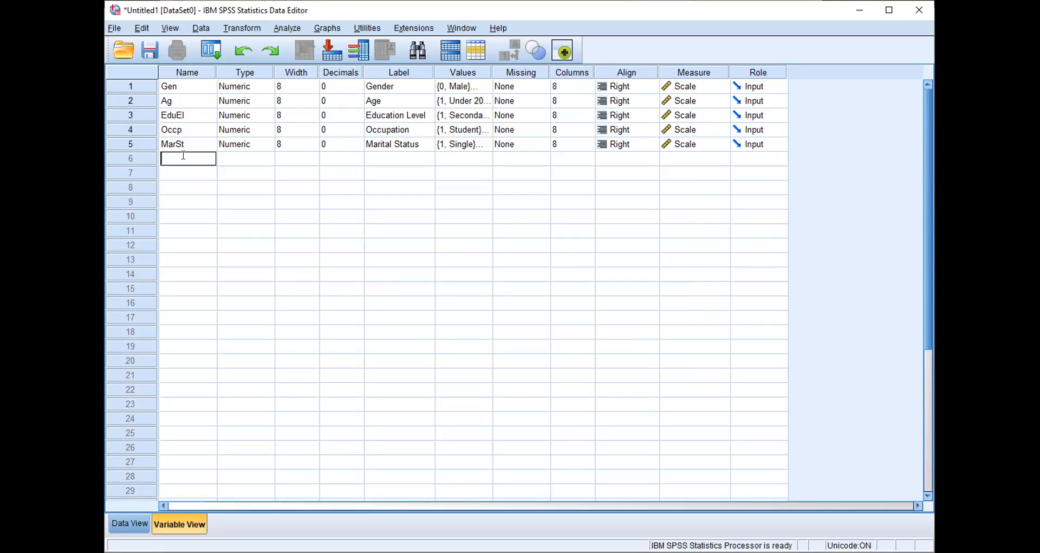
type("HeSePro")
left_click(331, 157)
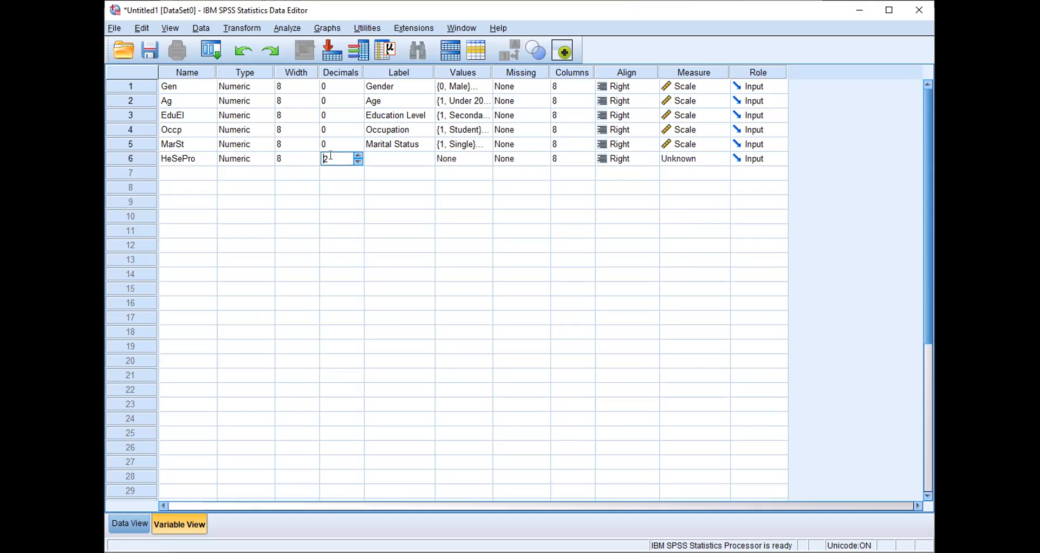
left_click(359, 162)
left_click(359, 161)
Label the HeSePro variable "Health Service Provider" and widen the Label column to fit the text
left_click(417, 159)
type("Hea")
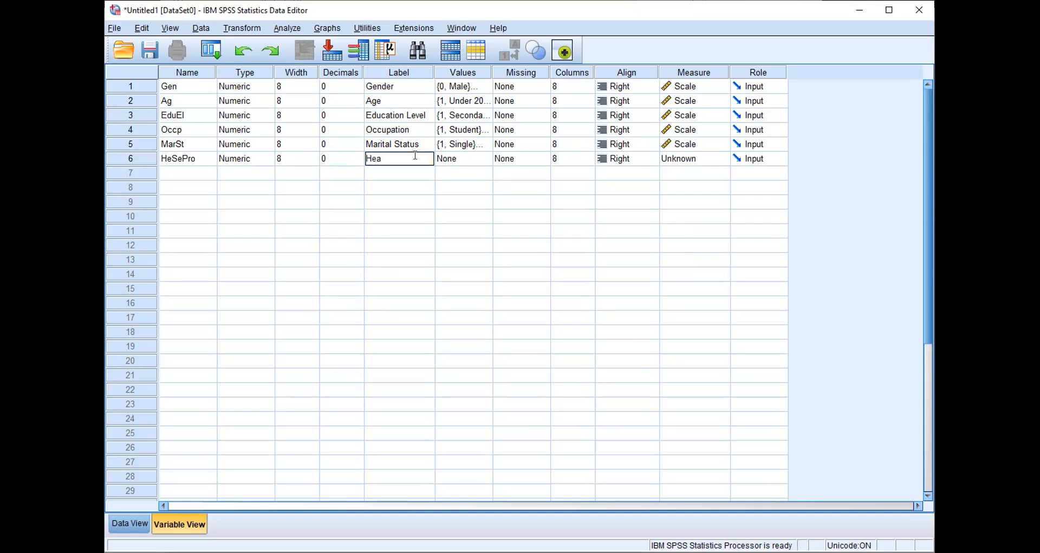
type("lth Service Provider")
left_click_drag(431, 75, 477, 74)
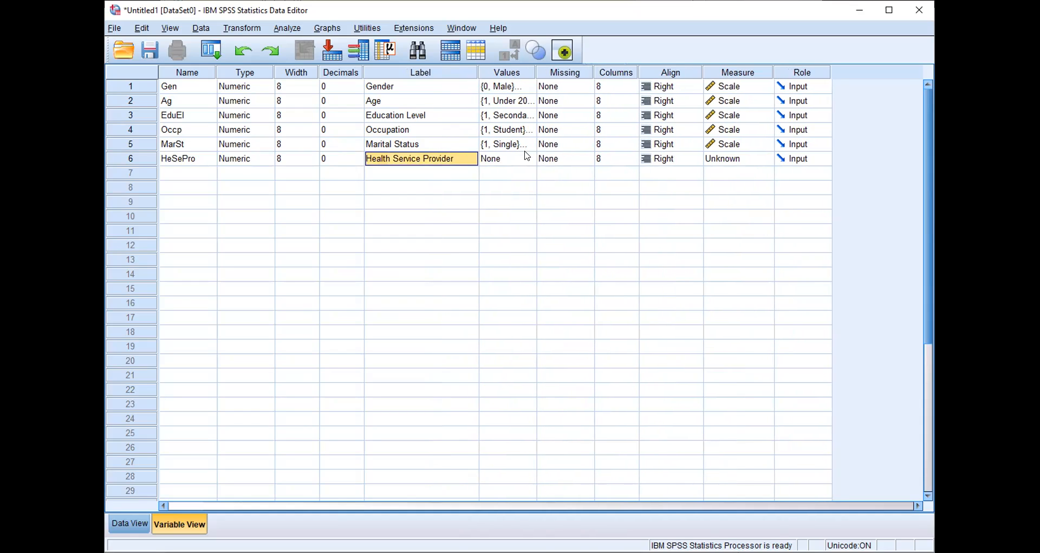
Open the value labels of HeSePro and add 1 = Korle-Bu Teaching Hospital
left_click(528, 158)
left_click(528, 159)
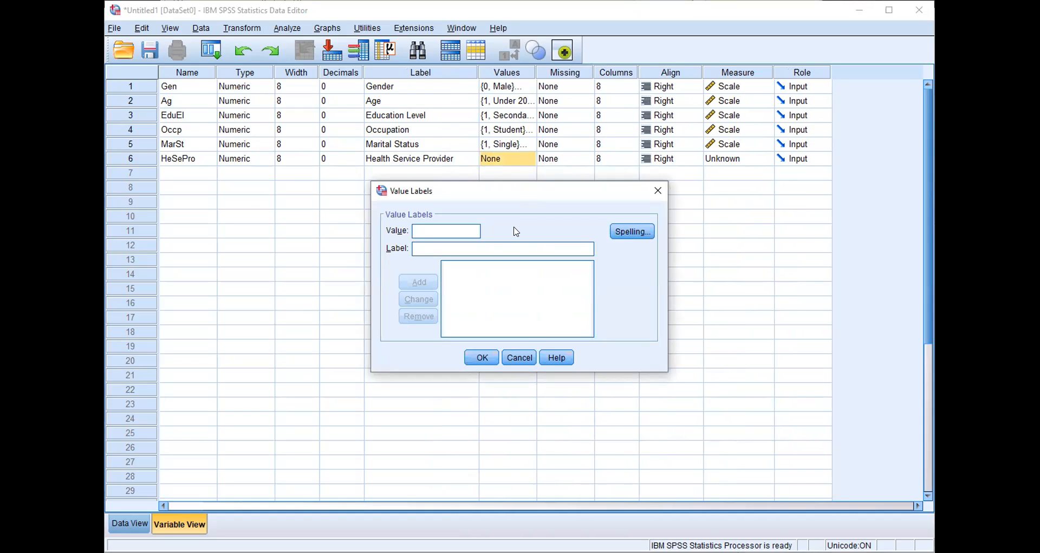
type("1")
key("Tab")
type("Kor")
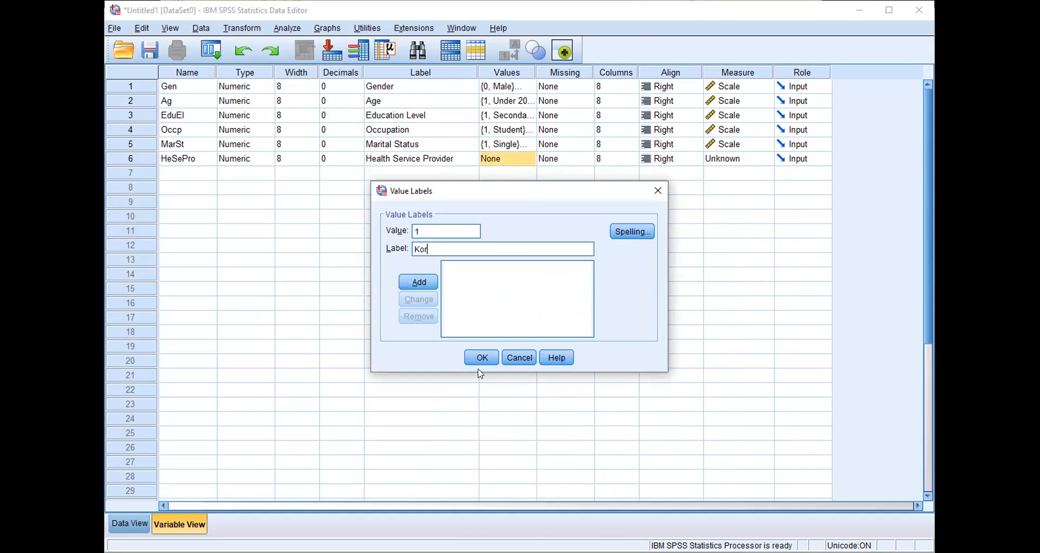
type("le-Bu Teaching Hospital")
key("Tab")
key("space")
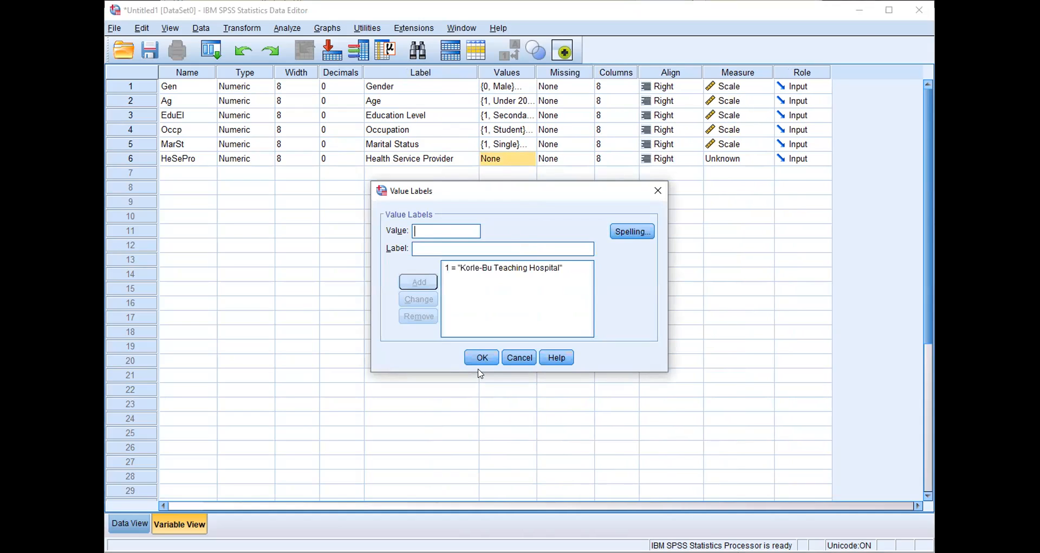
Add the value label 2 = 37 Military Hospital to the HeSePro variable
type("2")
key("Tab")
type("37")
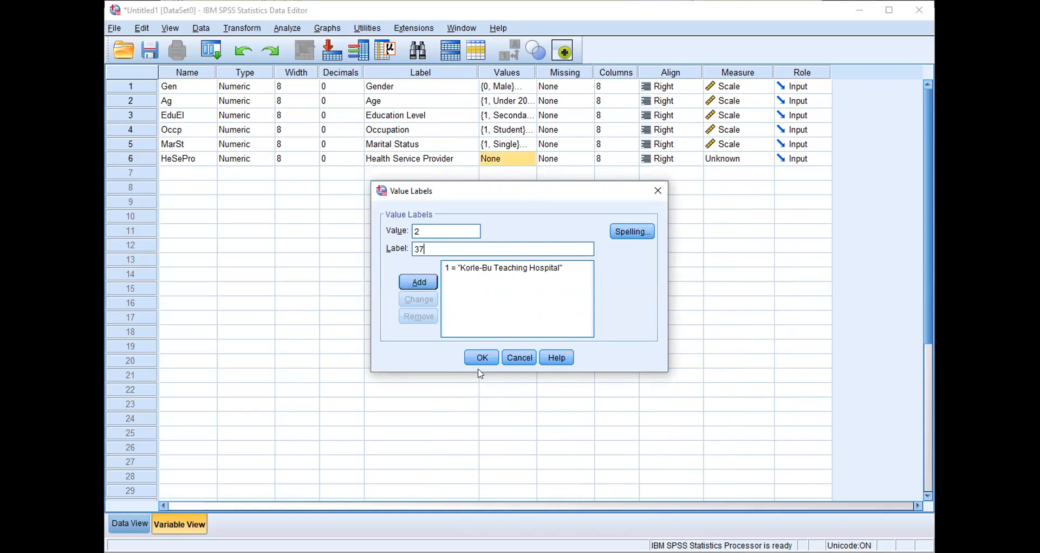
type(" Military Hospital")
key("Tab")
key("space")
Add the value label 3 = Mamobi General Hospital to the HeSePro variable
type("3")
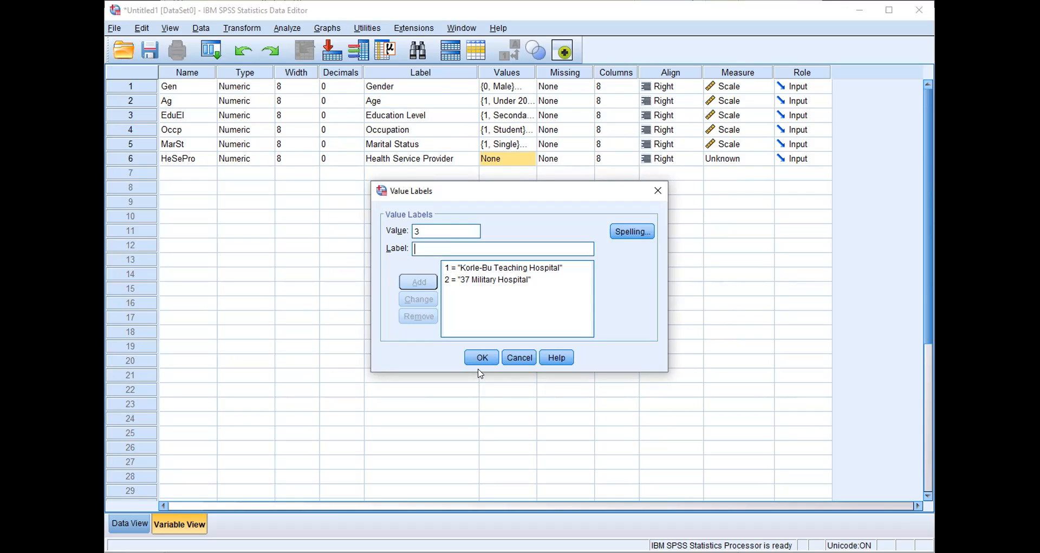
type("Ma")
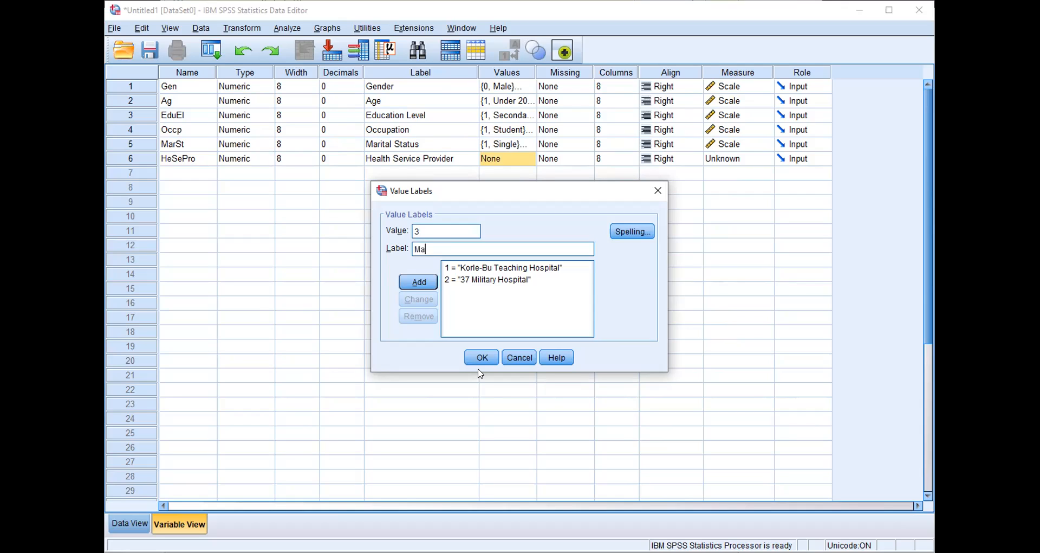
type("mobi General Hospital")
key("Return")
Add the value label 4 = Madina Polyclinic to the HeSePro variable
type("4")
key("Tab")
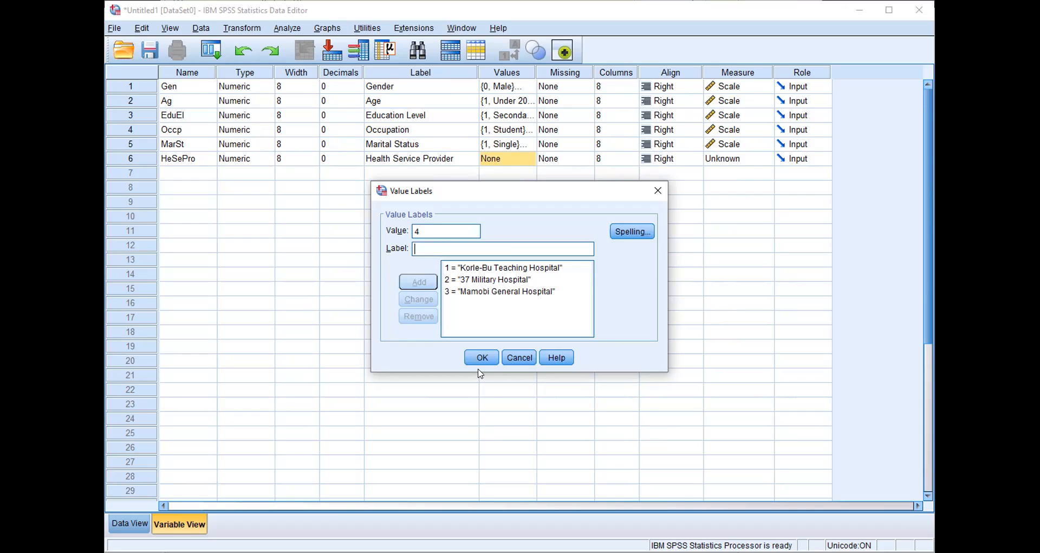
type("Mad")
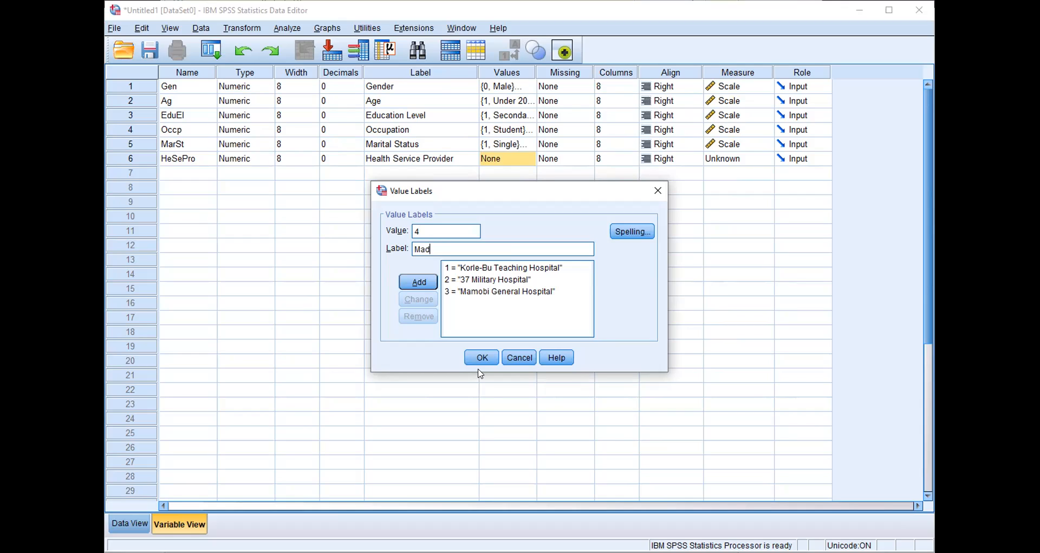
type("ina Polyclininc")
key("BackSpace")
key("BackSpace")
key("BackSpace")
key("BackSpace")
type("nic")
key("Return")
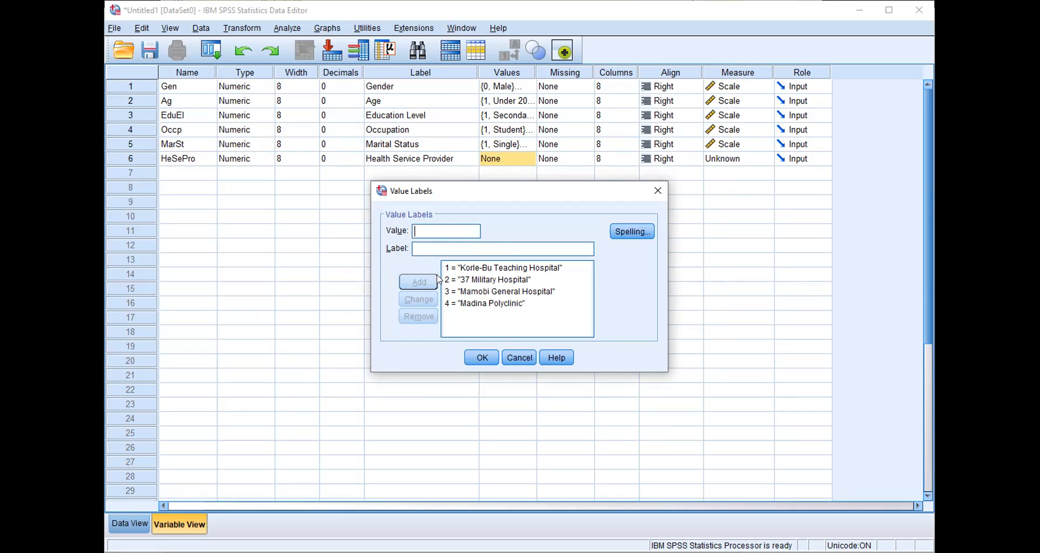
Add the value label 5 = Greater Accra Regional Hospital (Ridge) to the HeSePro variable
type("5")
left_click(438, 247)
type("Graeter Accra Regio")
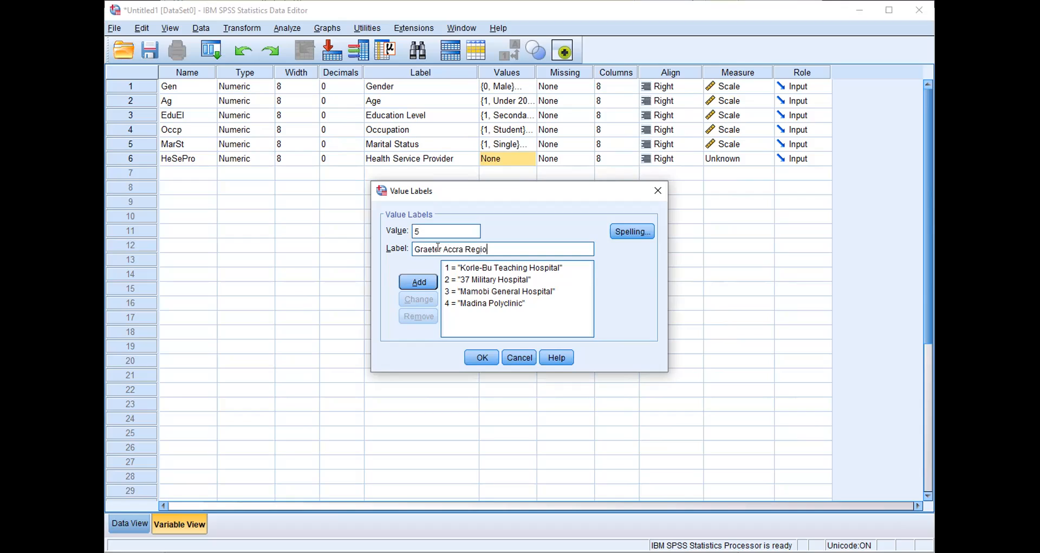
type("nal Hospital (Ridge)")
key("Tab")
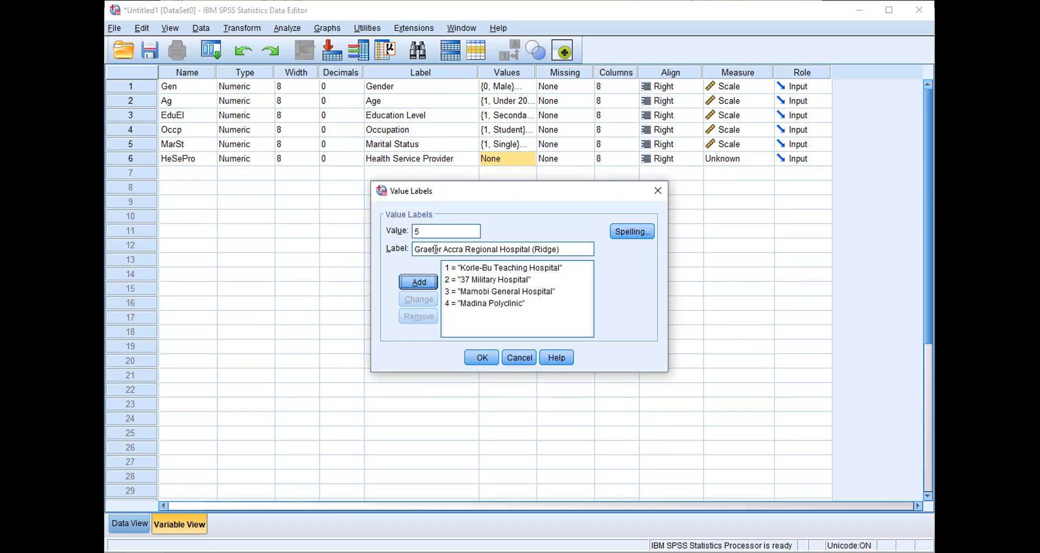
left_click(430, 249)
key("BackSpace")
key("BackSpace")
type("ea")
left_click(427, 289)
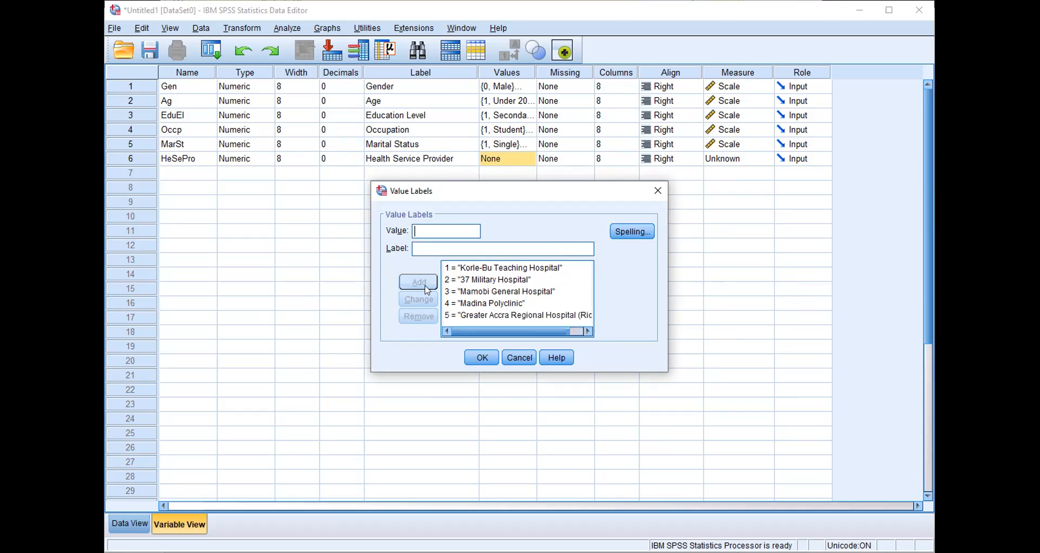
Add the value label 6 = Nyaho Medical Center to the HeSePro variable
left_click(445, 233)
type("6")
key("Tab")
type("Nyaho Medical Center")
key("Tab")
key("Return")
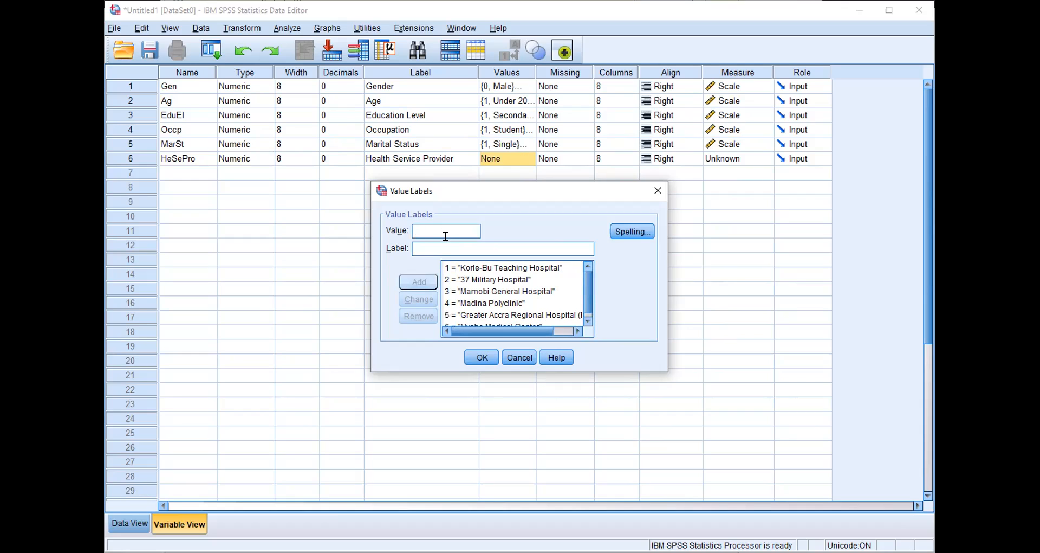
Add the value label 7 = Police Hospital to the HeSePro variable
type("7")
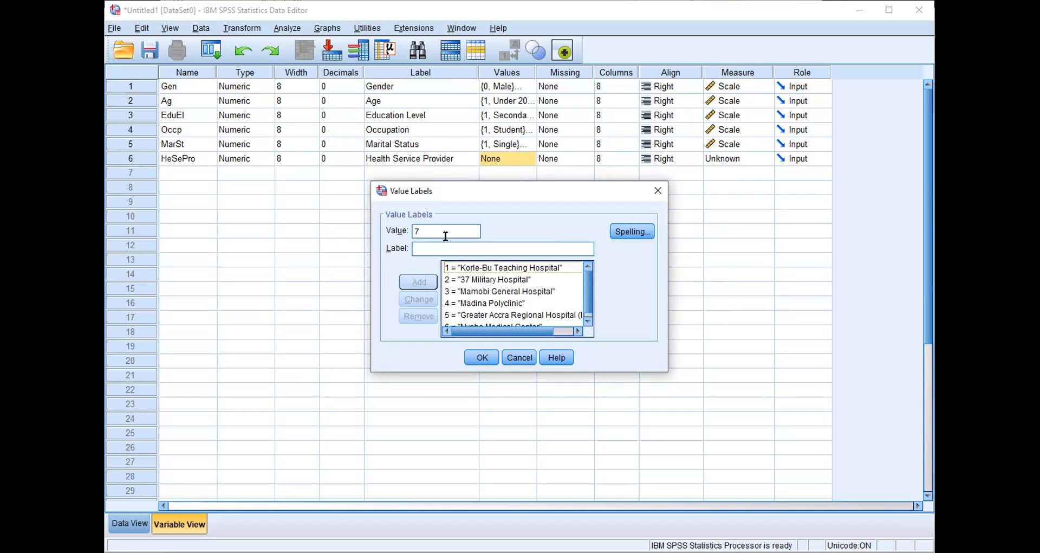
key("space")
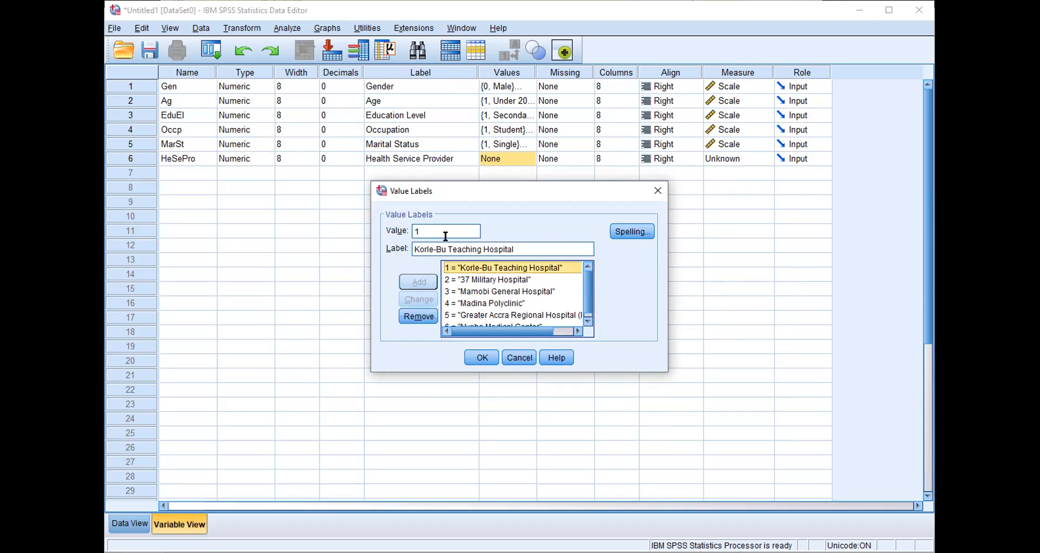
left_click(428, 228)
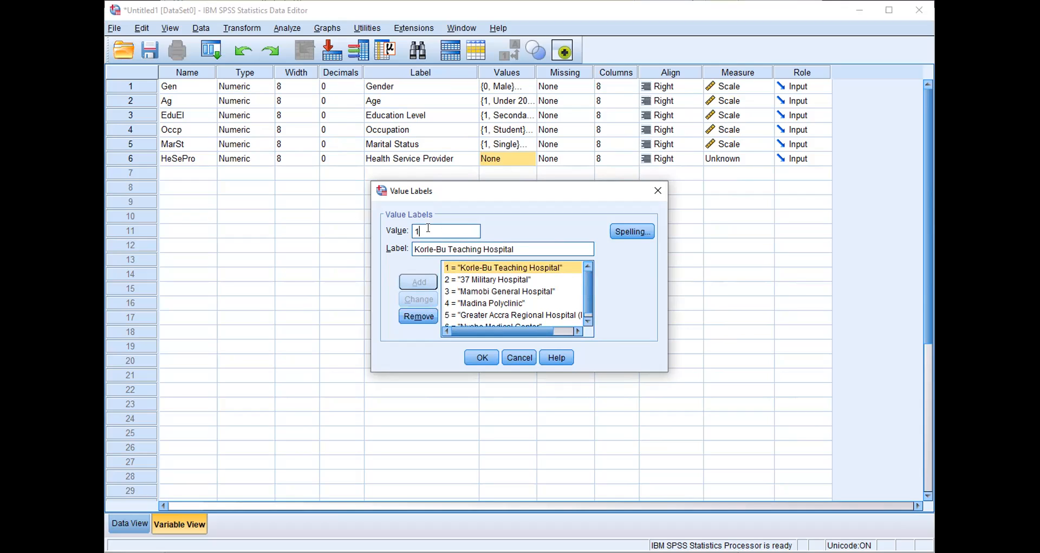
key("BackSpace")
type("7")
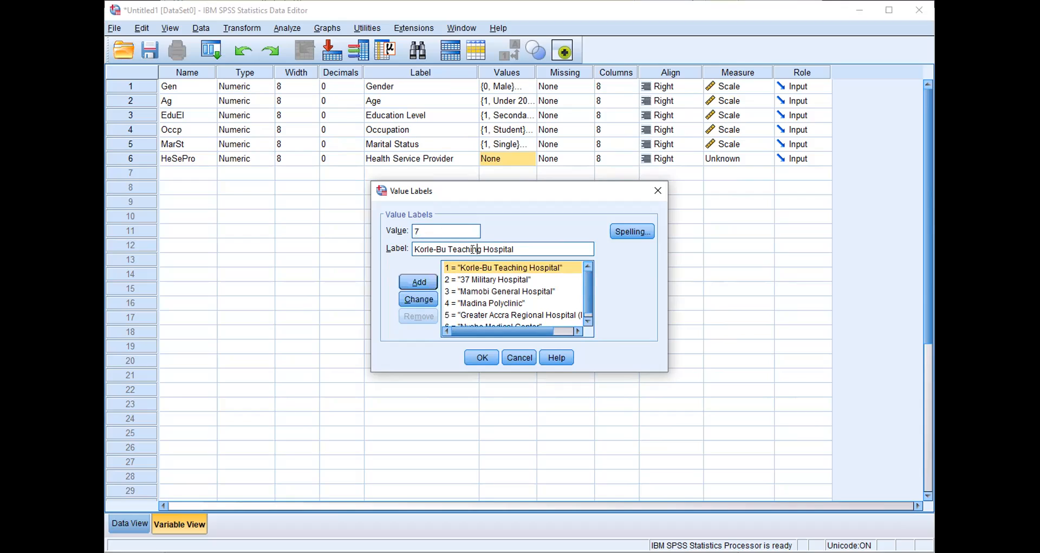
key("Tab")
type("Police Hospital")
key("Return")
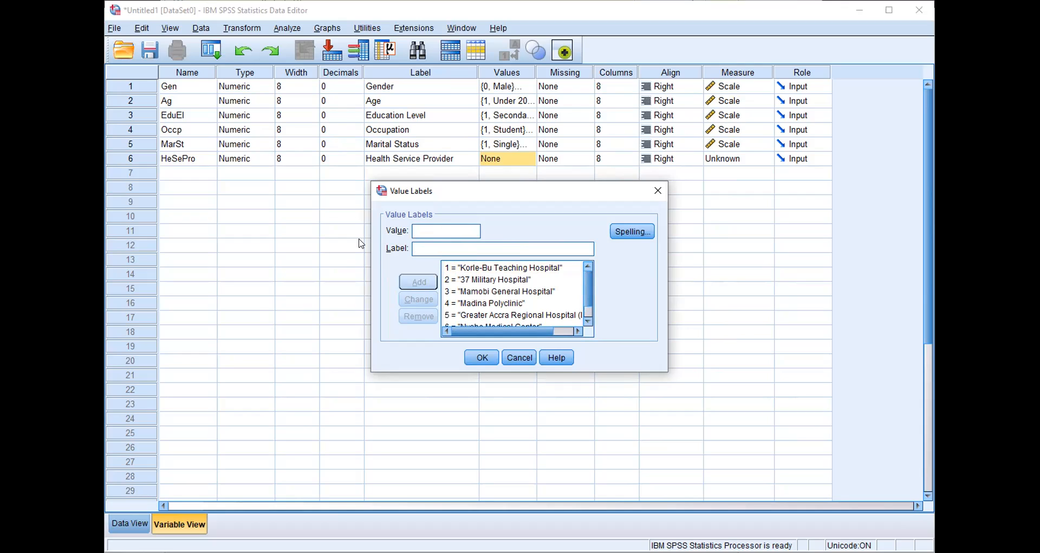
Add the value label 9 = Missing to the HeSePro variable and confirm its value labels
type("9")
key("Tab")
type("M")
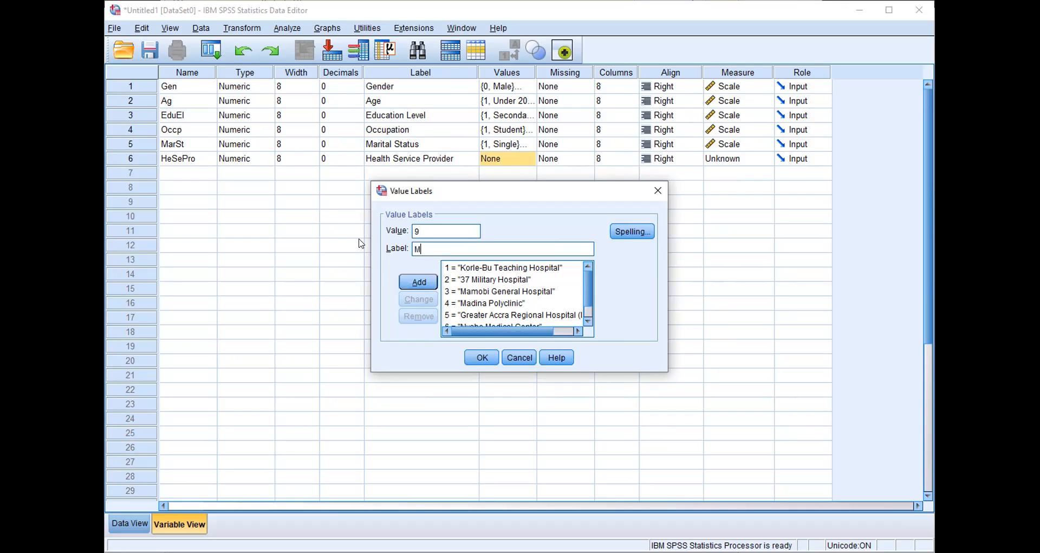
type("issing")
key("Tab")
left_click(481, 356)
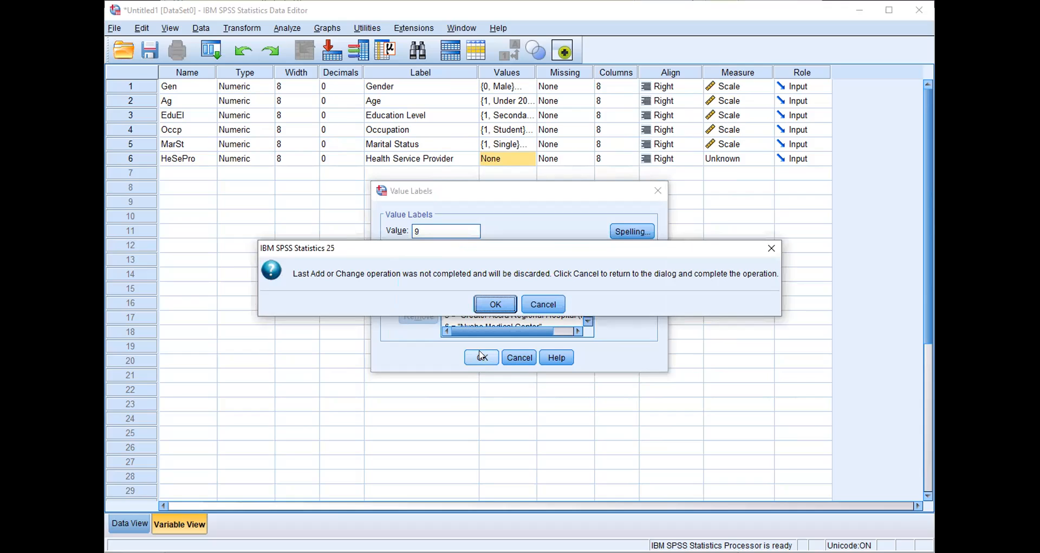
left_click(544, 304)
scroll(550, 312, "up", 2)
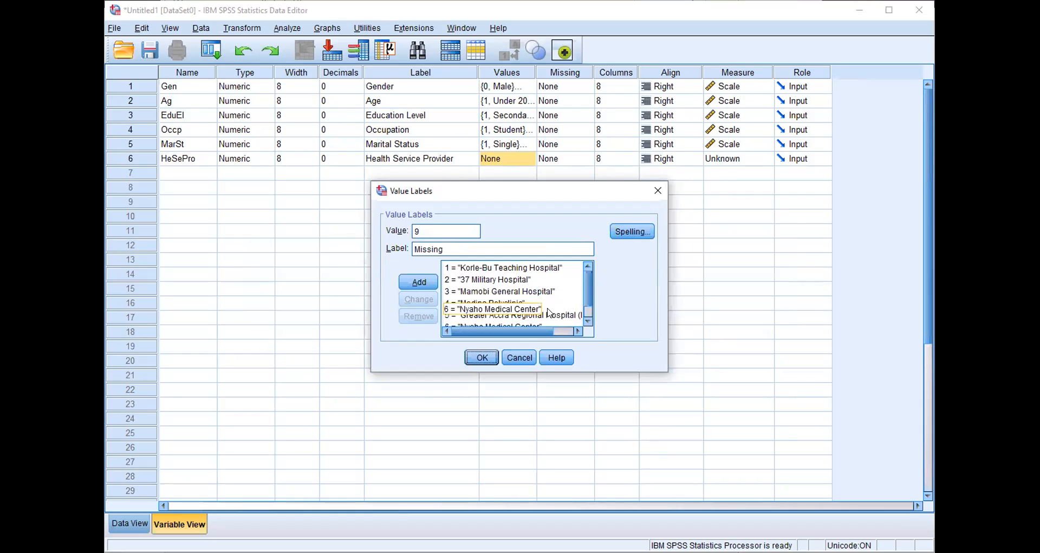
left_click(418, 282)
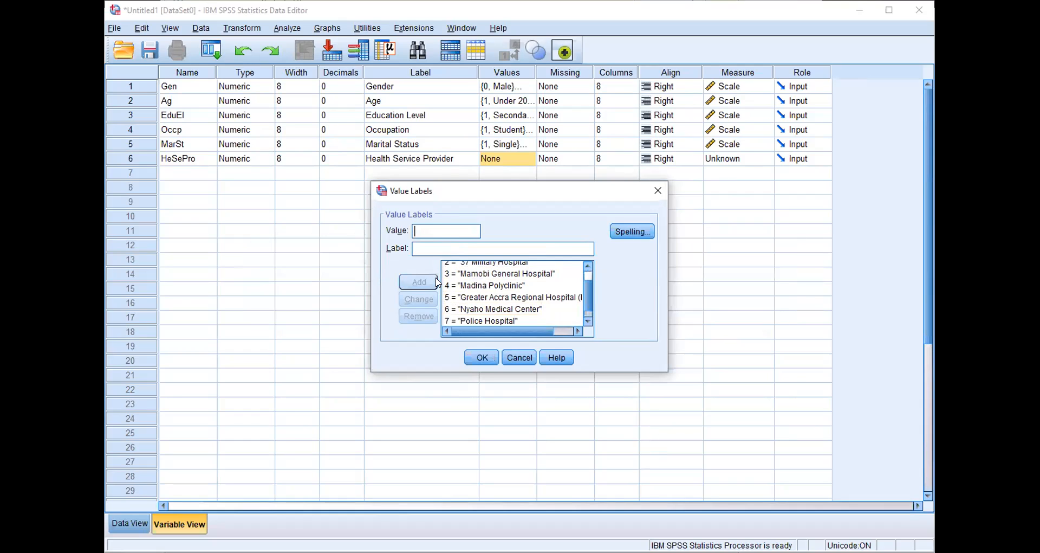
left_click(481, 357)
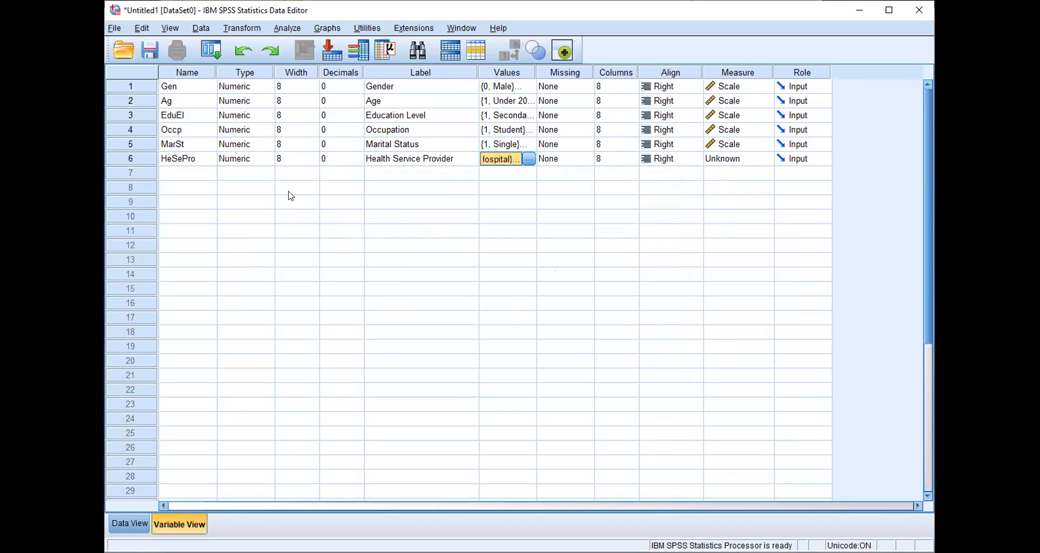
Create a seventh variable named Em1 and set its decimals to 0
left_click(203, 177)
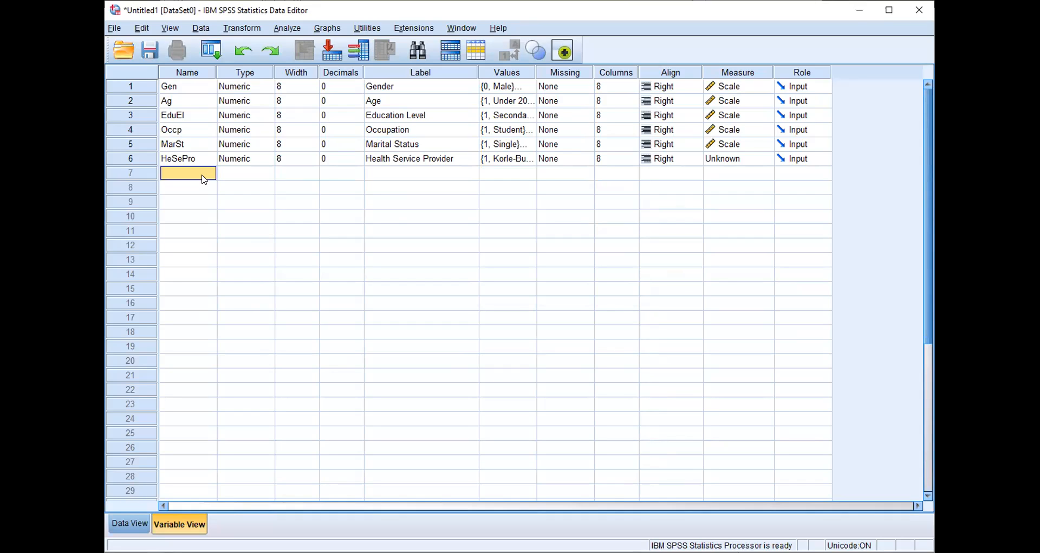
type("Em1")
key("alt+Tab")
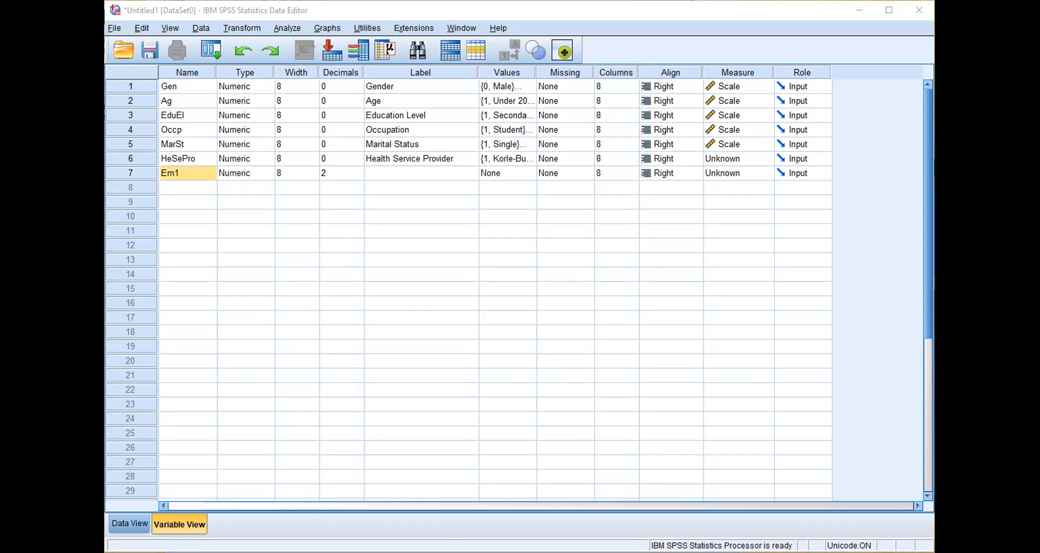
key("alt+Tab")
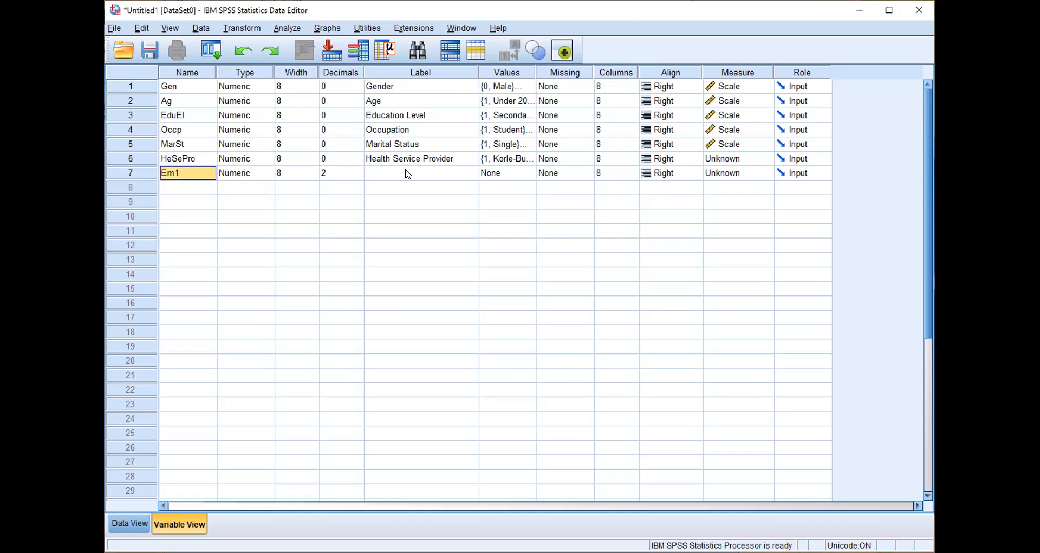
left_click(406, 173)
left_click(341, 173)
left_click(358, 177)
left_click(359, 177)
Paste "My hospital has my best interest at heart" as the label of Em1 and widen the Label column to fit it
left_click(398, 172)
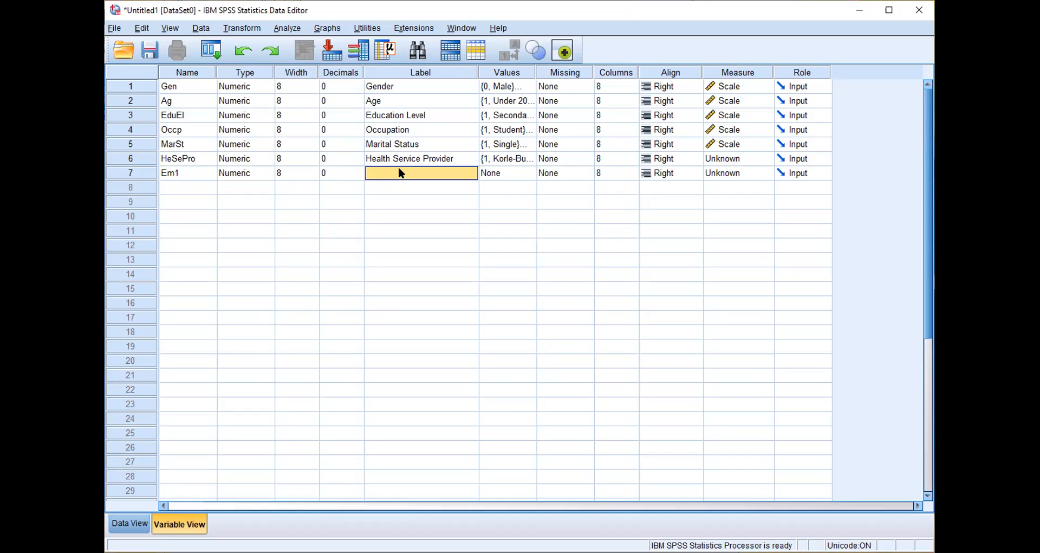
left_click(688, 5)
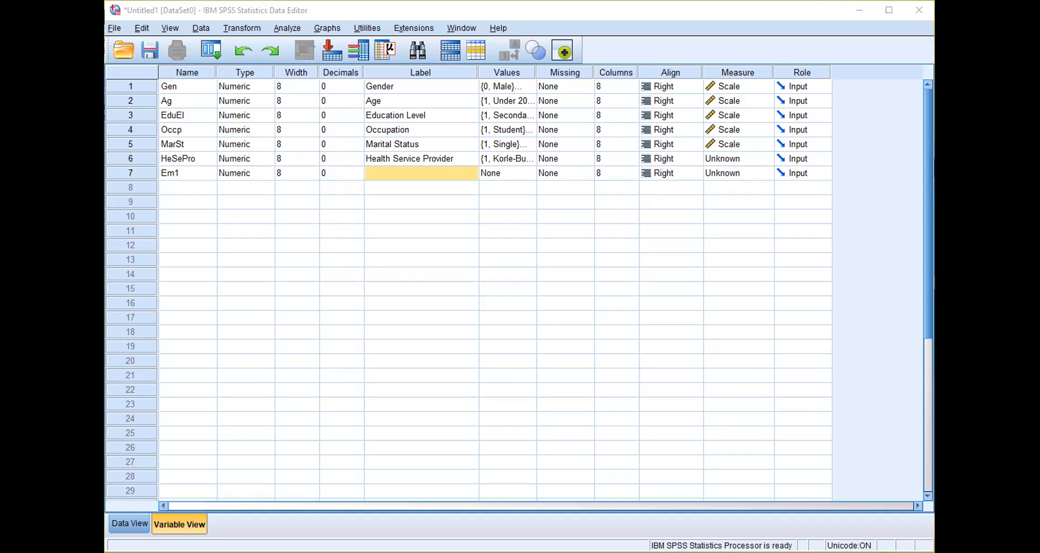
left_click(413, 174)
right_click(413, 174)
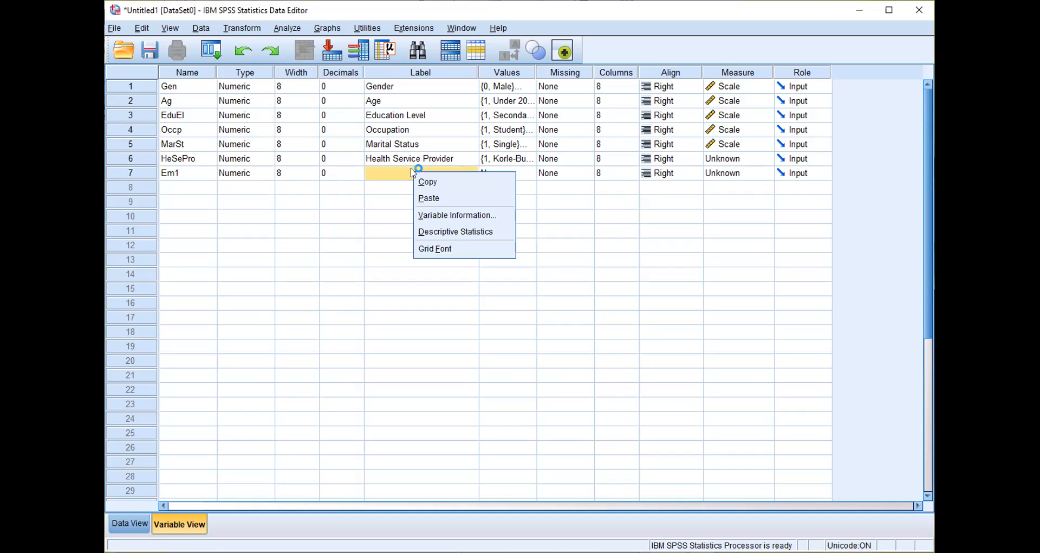
left_click(426, 198)
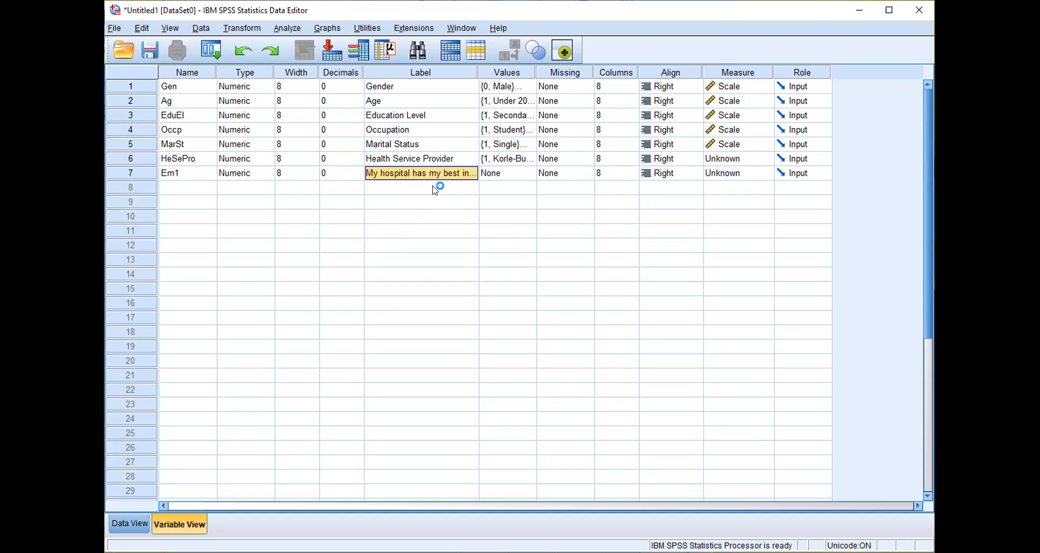
left_click_drag(479, 72, 579, 72)
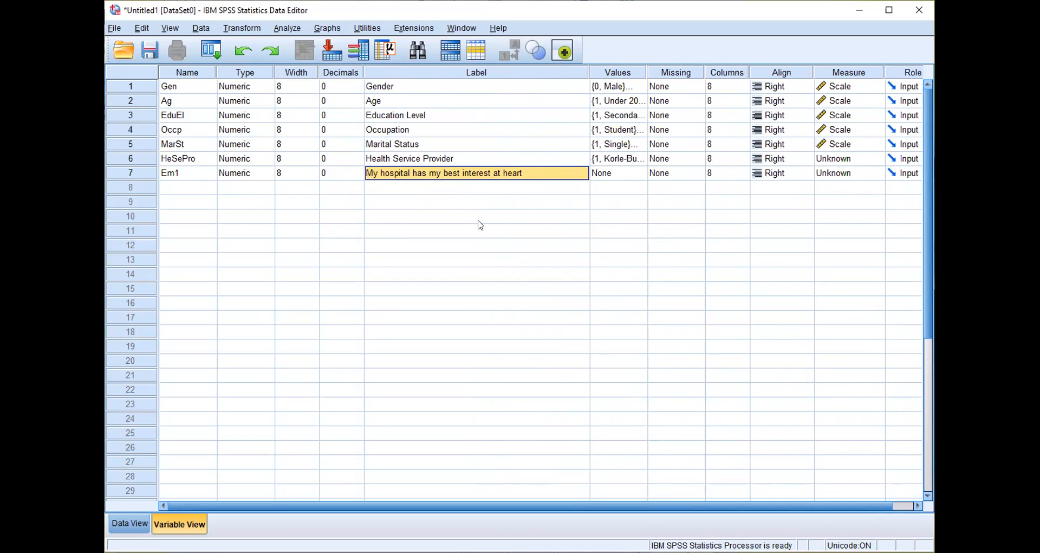
Open the value labels of the Em1 variable and add 1 = Strongly Disagree
left_click(635, 174)
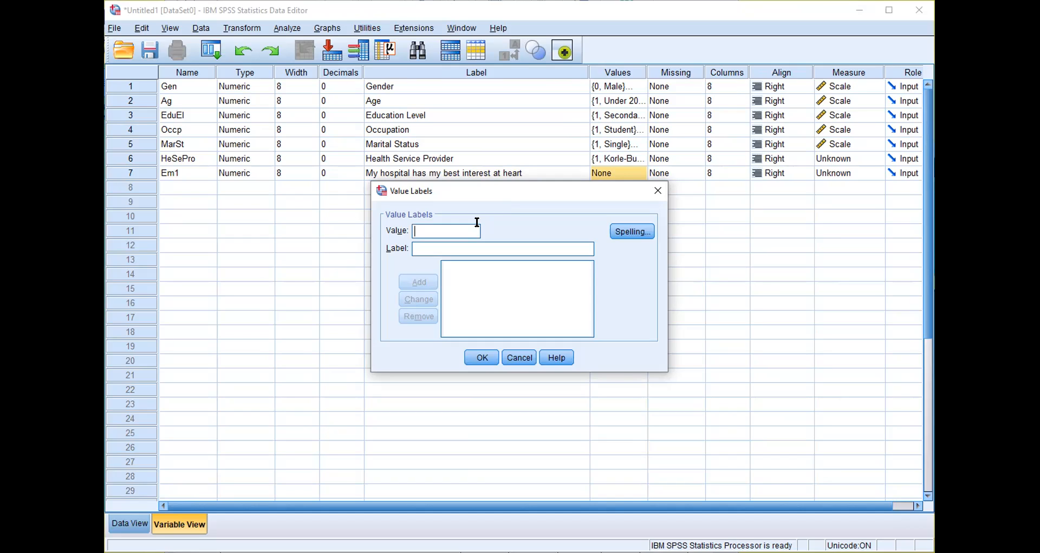
type("1")
left_click(459, 247)
type("Strongly ")
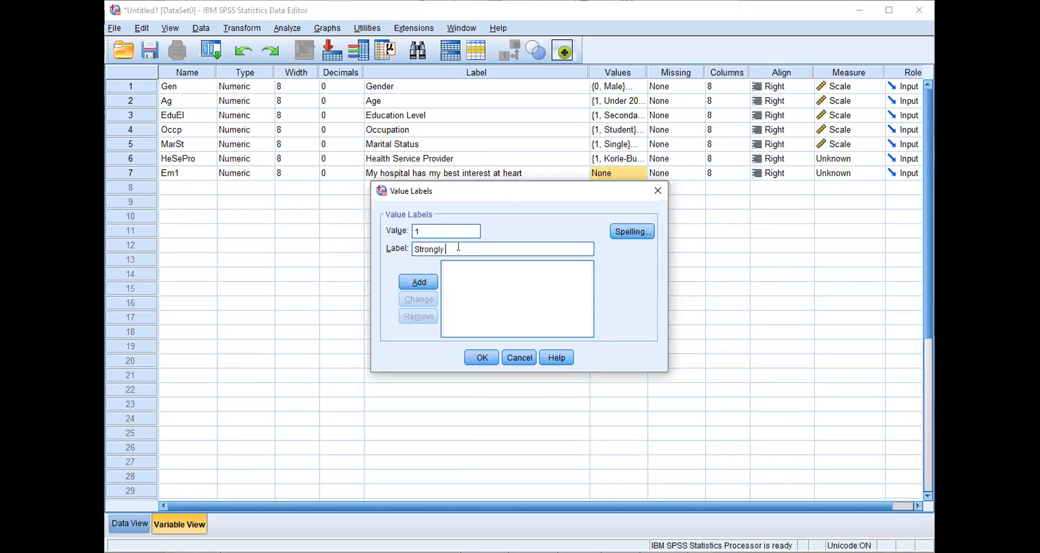
type("Dis")
type("ree")
left_click(419, 282)
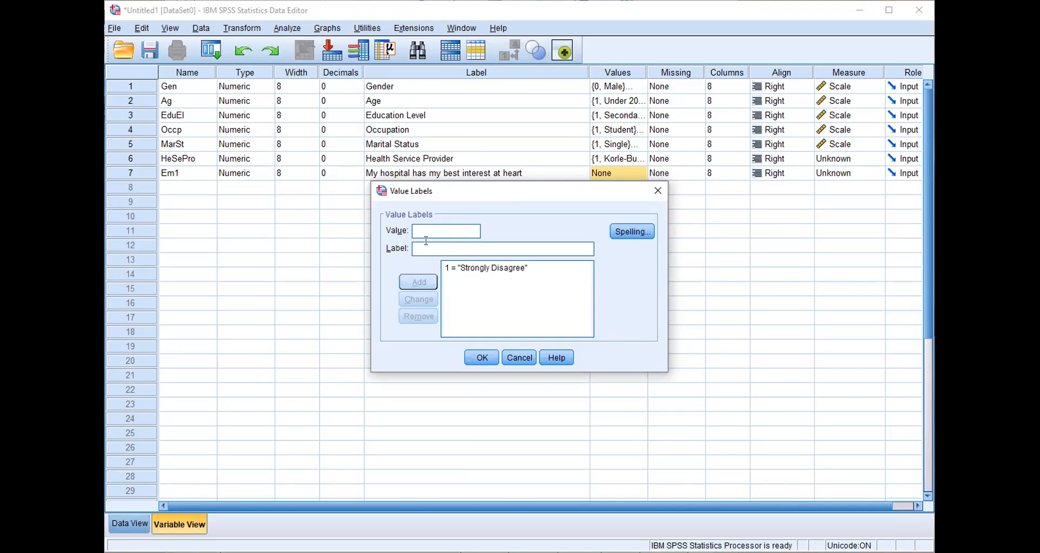
Add the value labels 2 = Disagree and 3 = Neutral to the Em1 variable
type("2")
key("Tab")
type("Disagree")
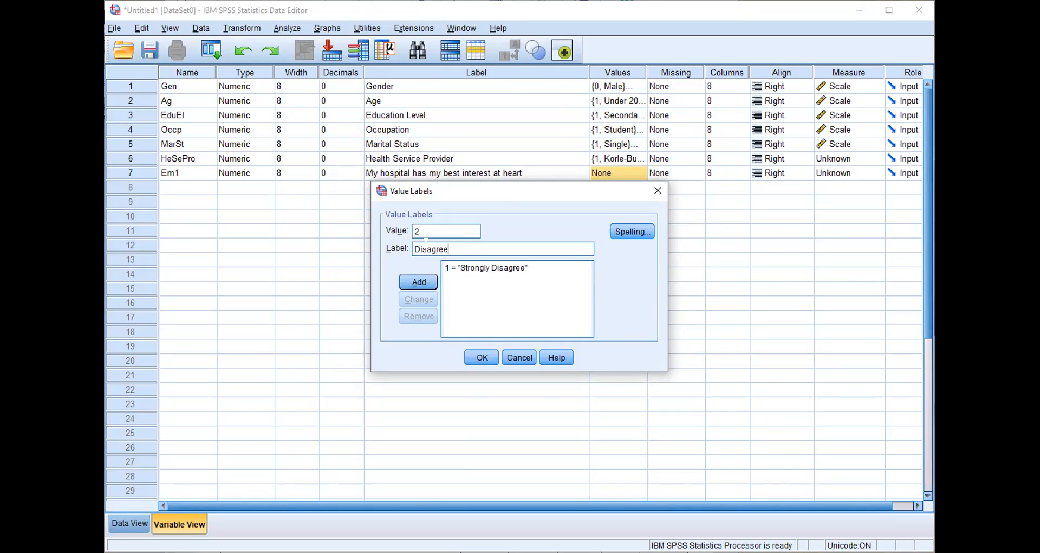
key("Return")
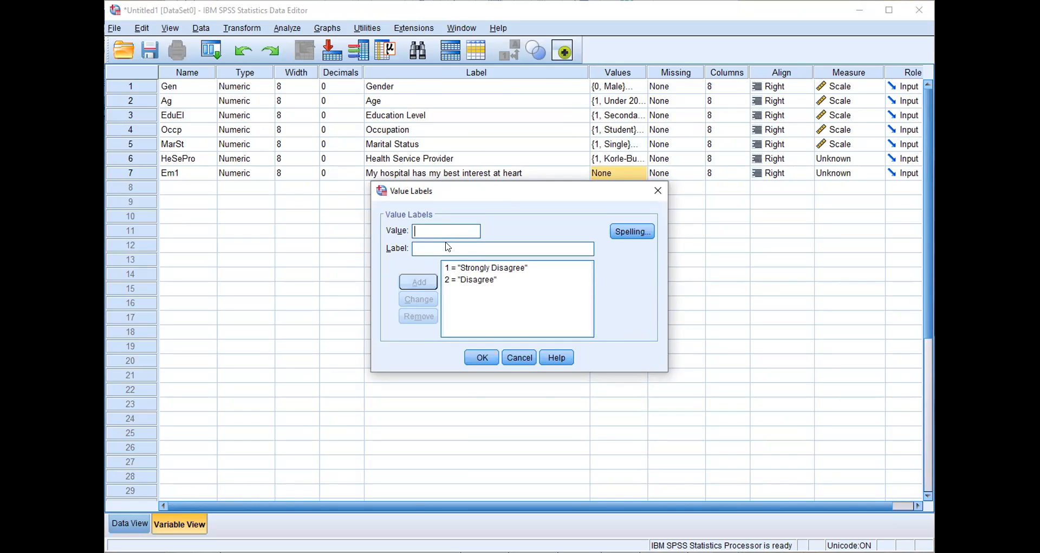
type("3")
key("Tab")
type("Neutral")
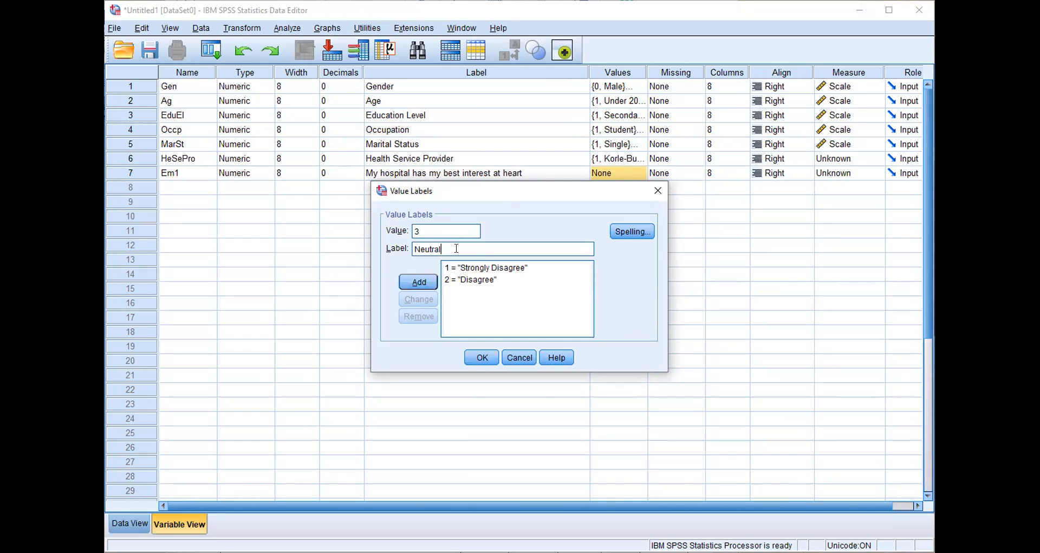
key("Return")
Add the value labels 4 = Agree and 5 = Strongly Agree to the Em1 variable
type("4")
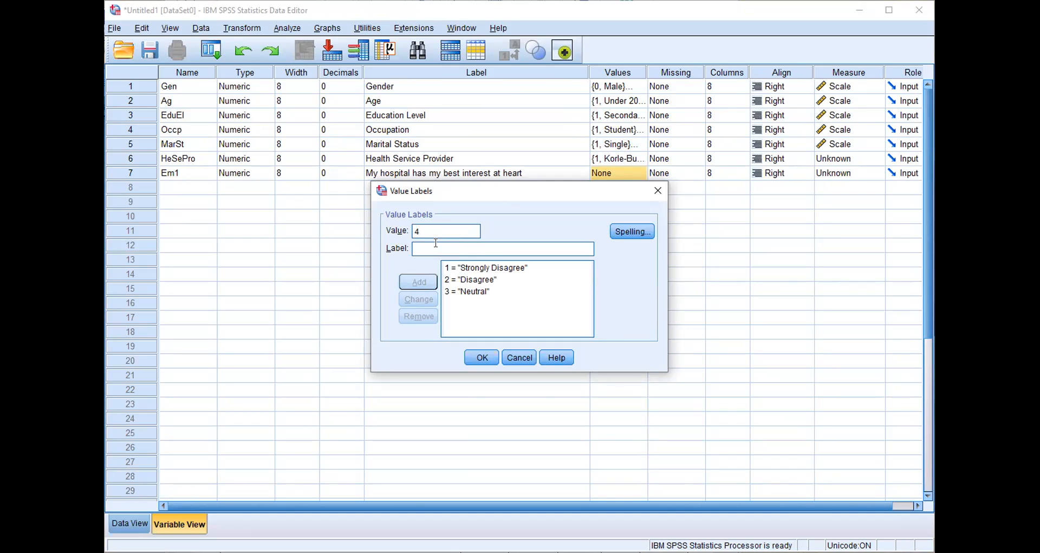
left_click(436, 245)
type("Agree")
left_click(423, 283)
left_click(450, 233)
type("5S")
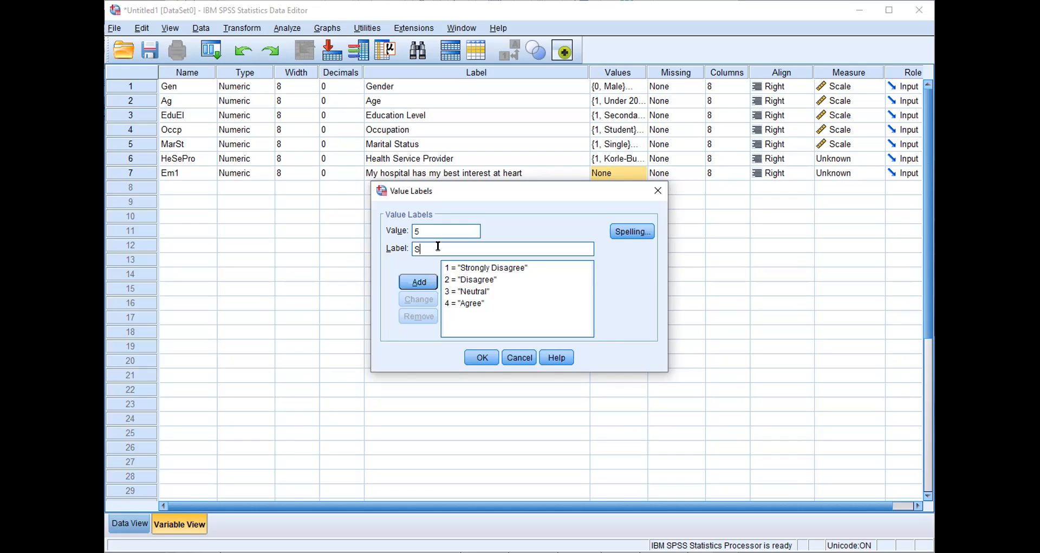
type("trongly Agree")
left_click(419, 282)
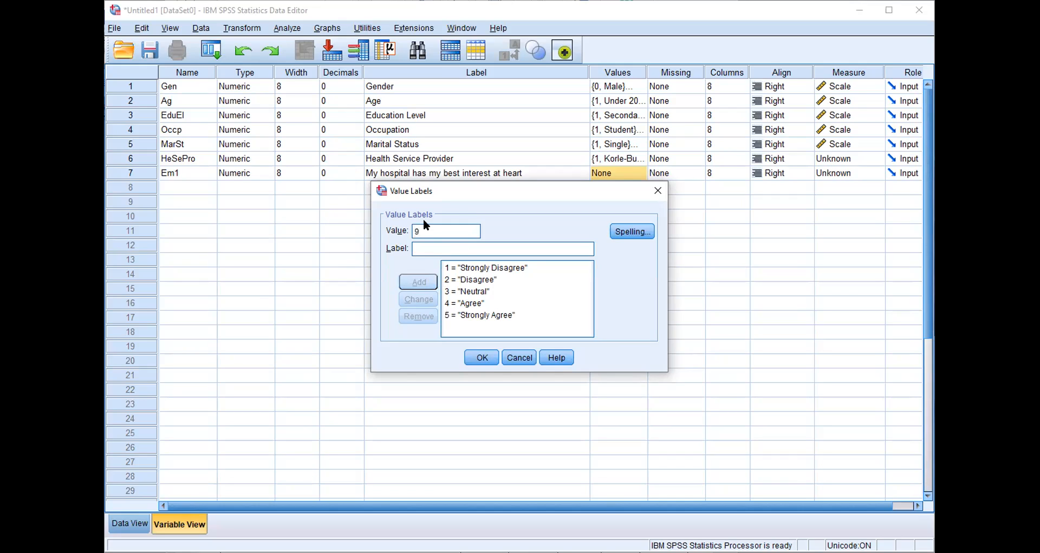
Add the value label 9 = Missing to the Em1 variable and confirm its value labels
left_click(436, 249)
type("Missing")
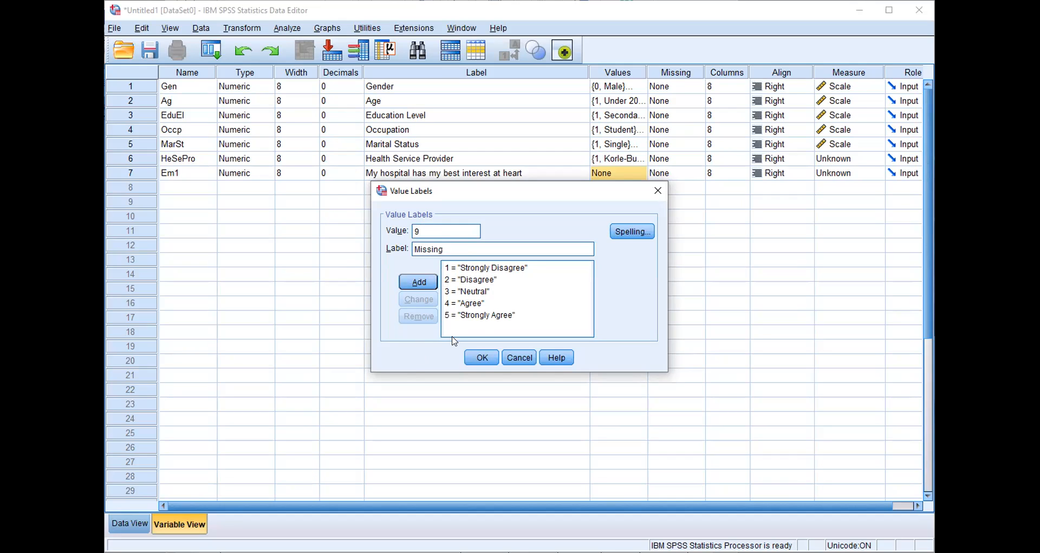
left_click(433, 283)
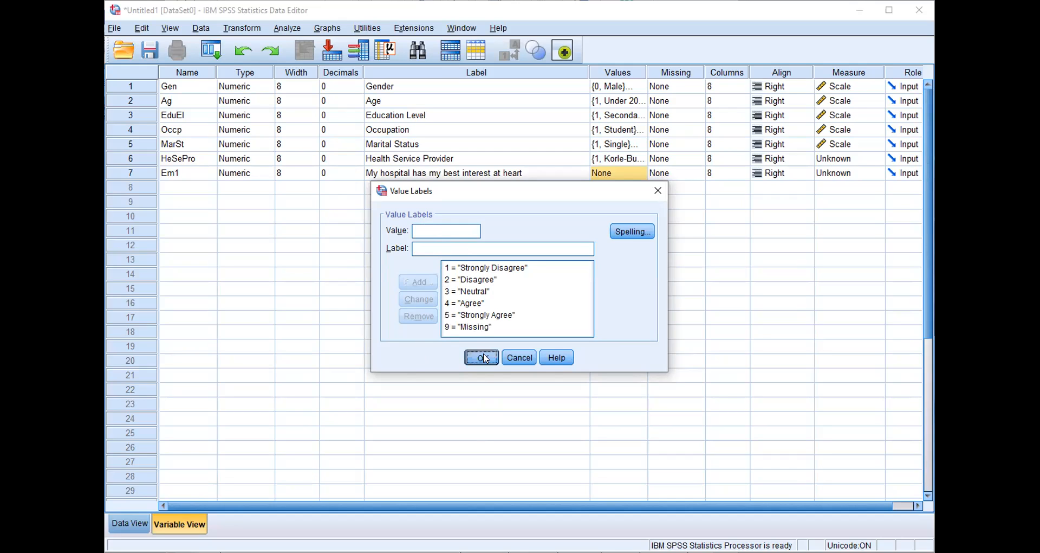
left_click(482, 358)
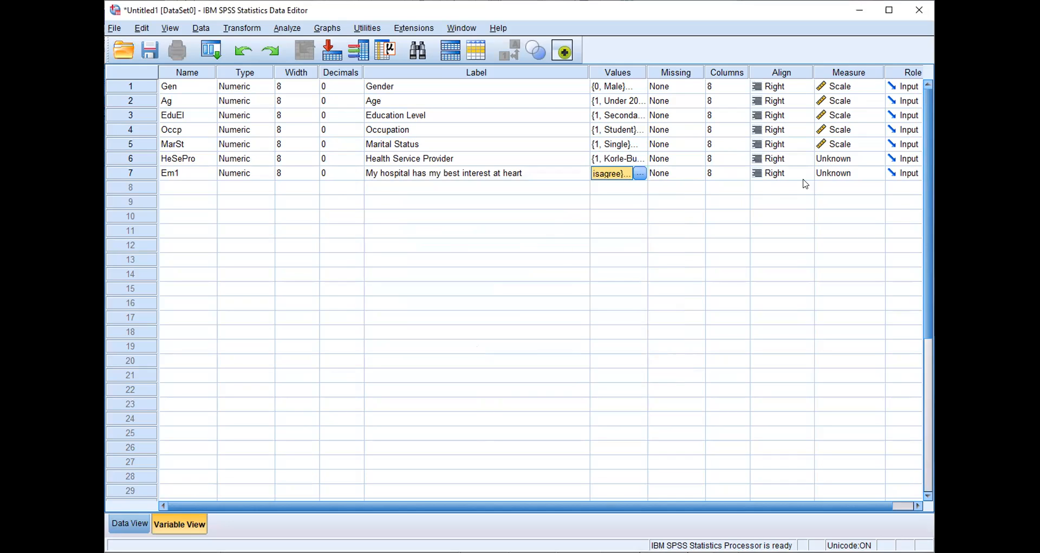
Set the measurement level of the HeSePro and Em1 variables to Scale
left_click(845, 159)
left_click(841, 173)
left_click(837, 173)
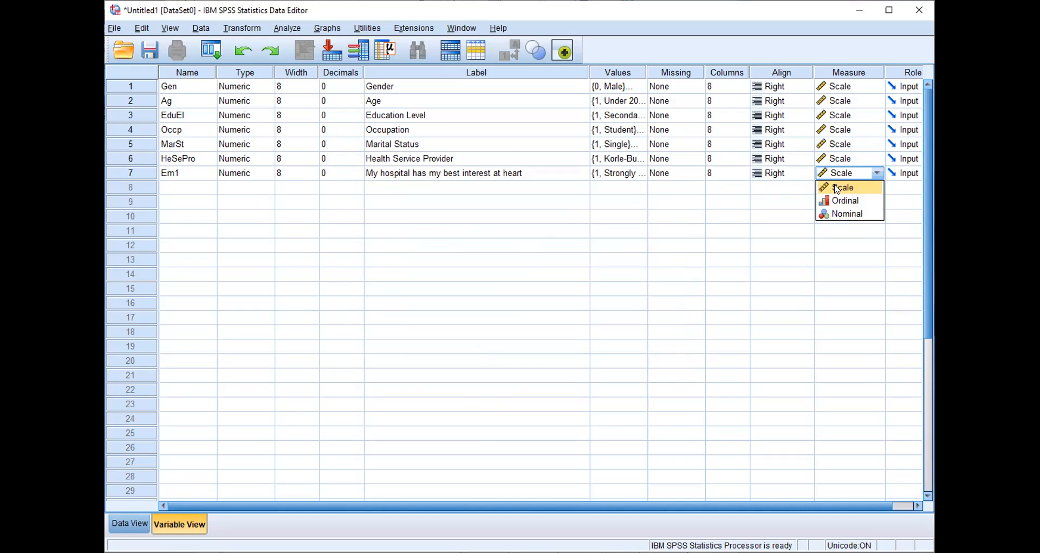
left_click(837, 188)
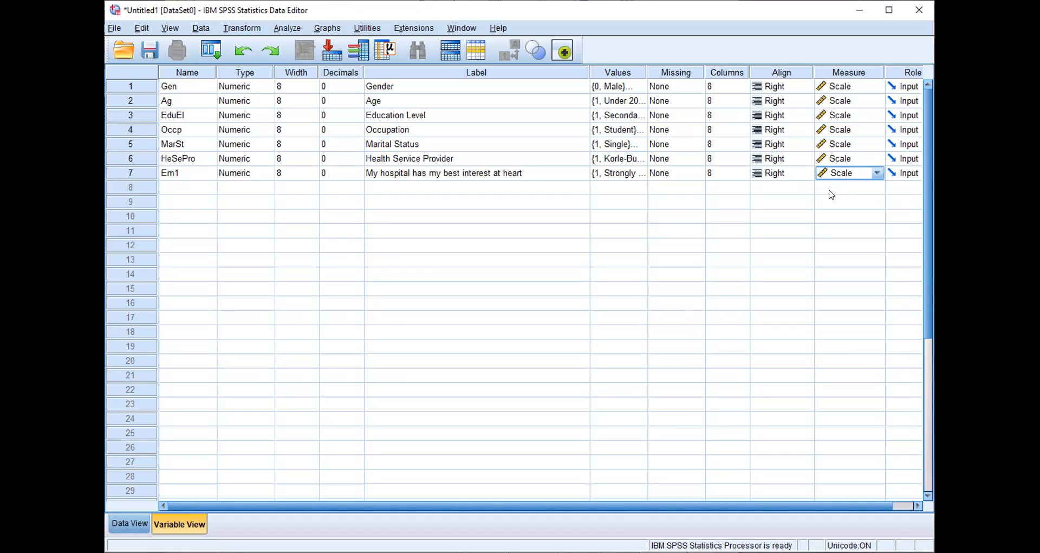
Create an eighth variable named Em2 and set its decimals to 0
left_click(187, 192)
type("Em2")
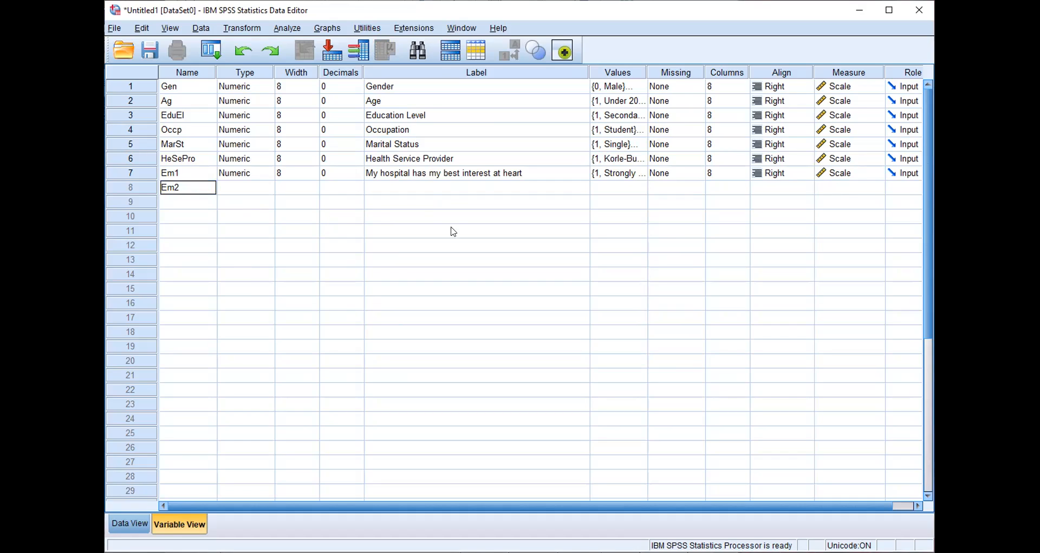
left_click(460, 187)
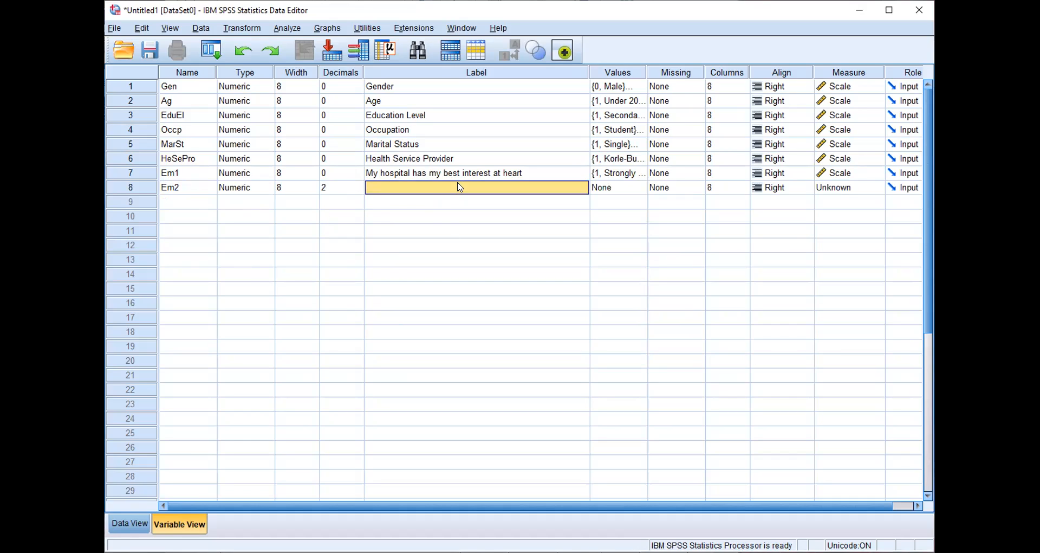
left_click(349, 188)
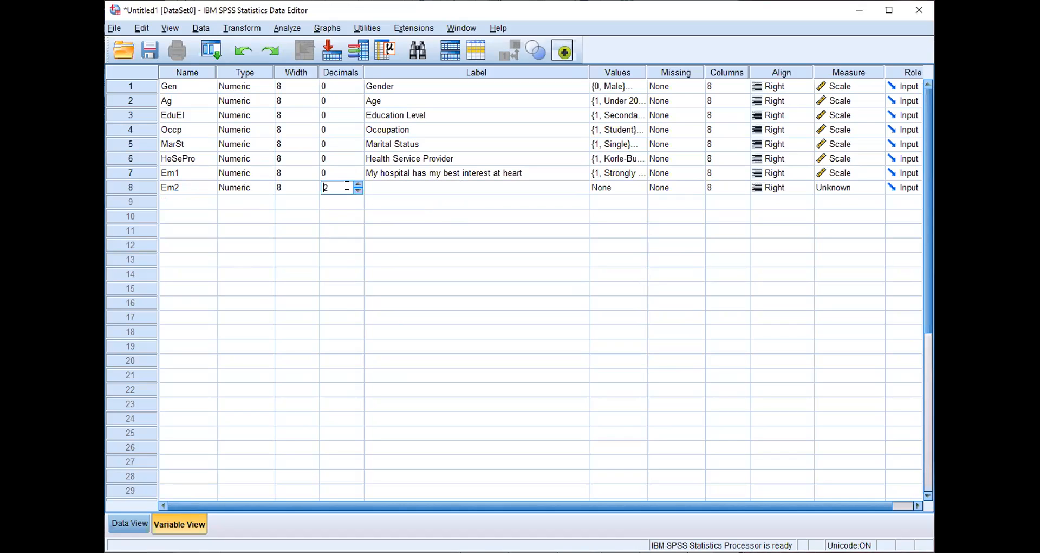
left_click(359, 190)
left_click(358, 190)
Paste the statement "My hospital gives me individual attention" as the label of Em2
key("alt+Tab")
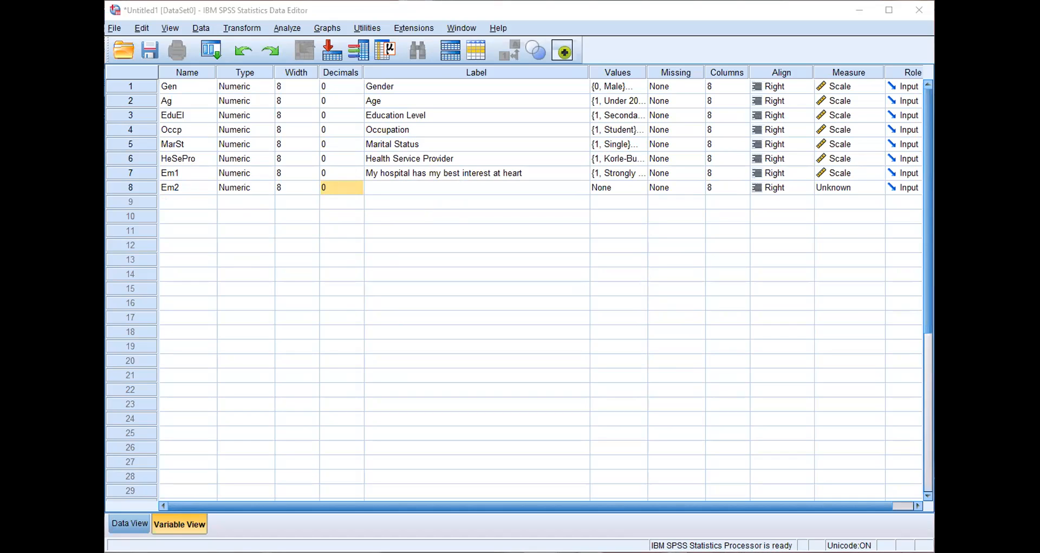
left_click(778, 189)
left_click(390, 188)
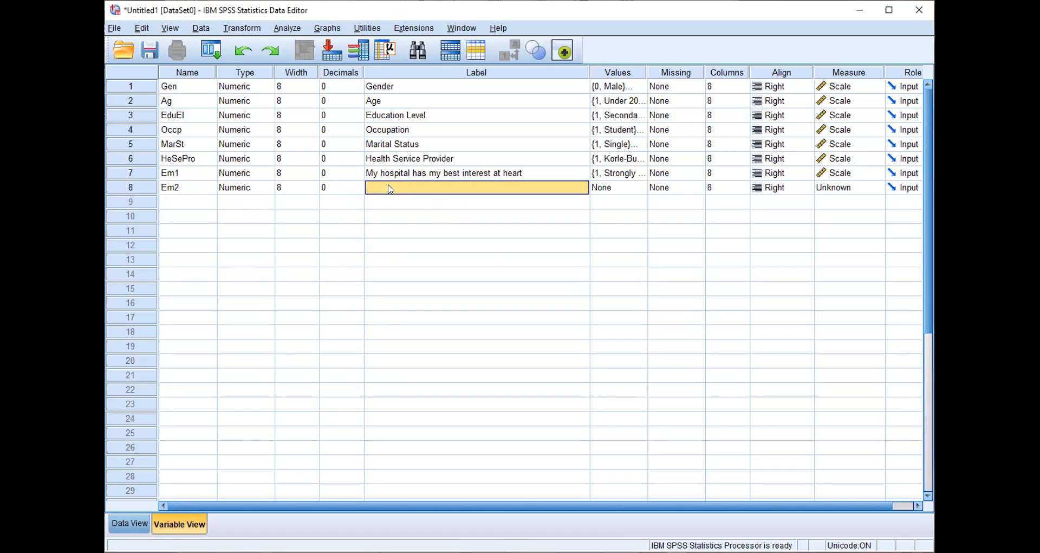
right_click(391, 188)
left_click(393, 211)
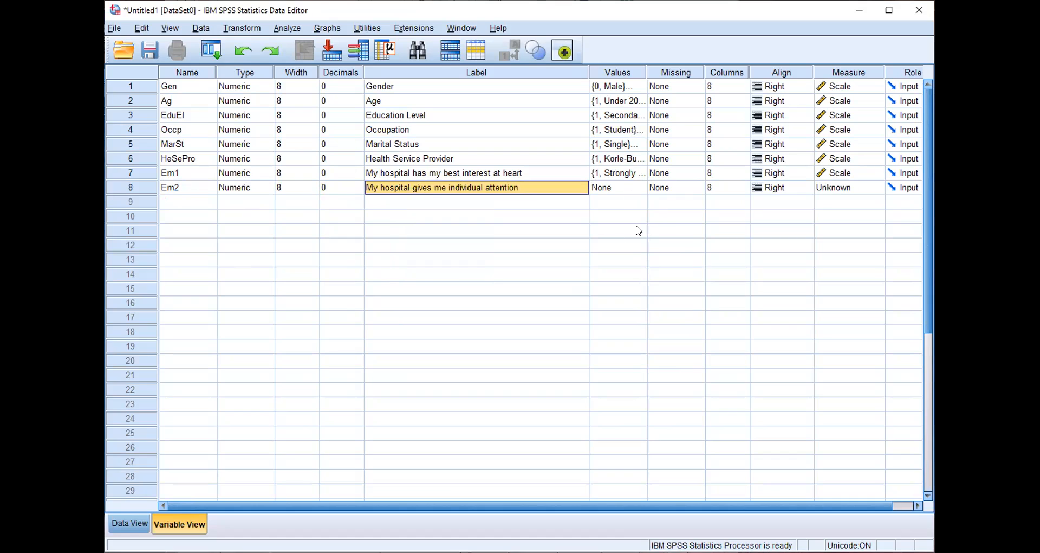
Widen the Values column and copy the value labels of Em1 to the Em2 variable
left_click_drag(647, 72, 743, 73)
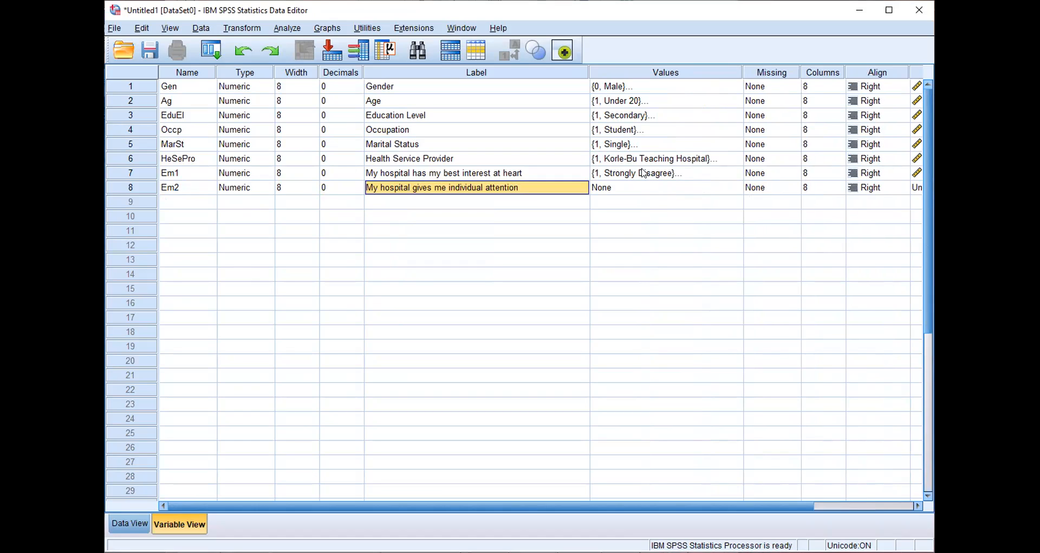
left_click(644, 174)
right_click(644, 176)
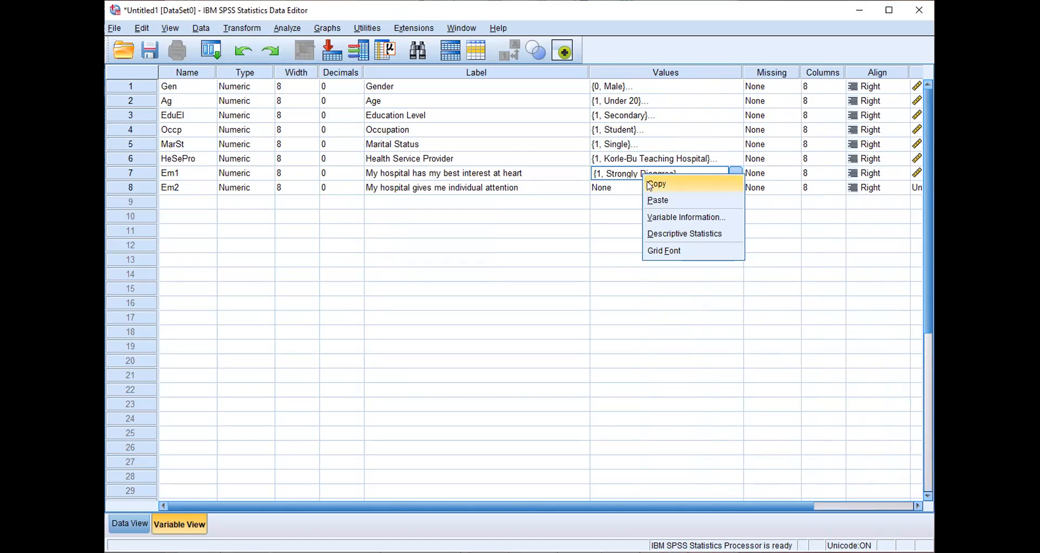
left_click(653, 184)
left_click(648, 188)
right_click(649, 188)
left_click(656, 214)
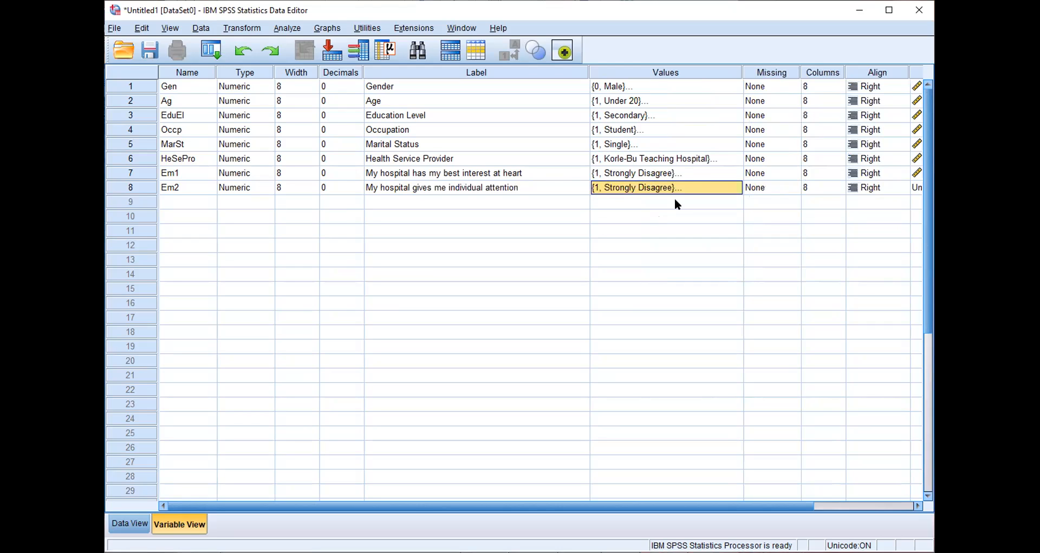
Set the measurement level of the Em2 variable to Scale
left_click(917, 188)
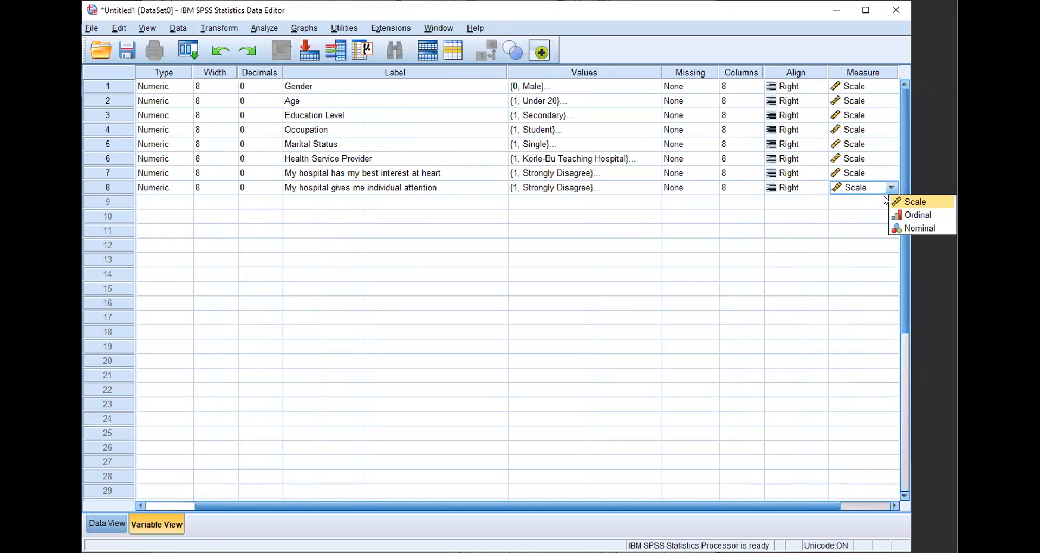
left_click(897, 201)
left_click_drag(735, 505, 834, 515)
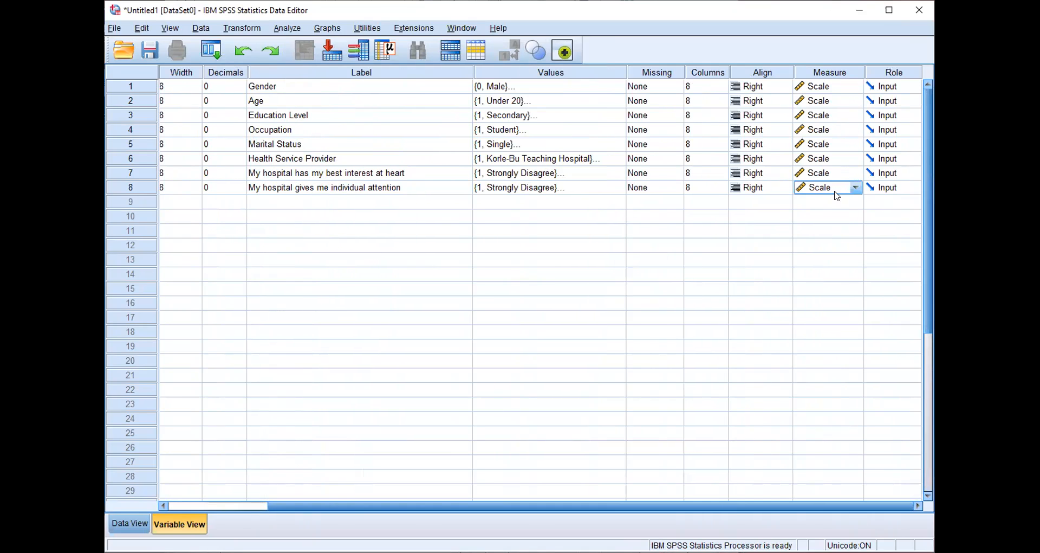
Create a ninth variable named Em3 and set its decimals to 0
left_click_drag(676, 507, 446, 490)
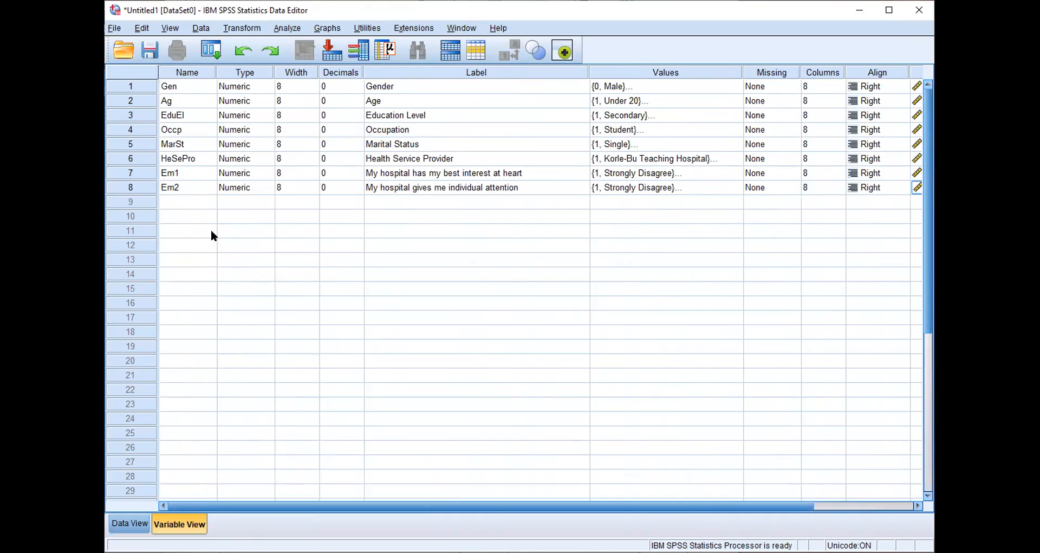
left_click(190, 200)
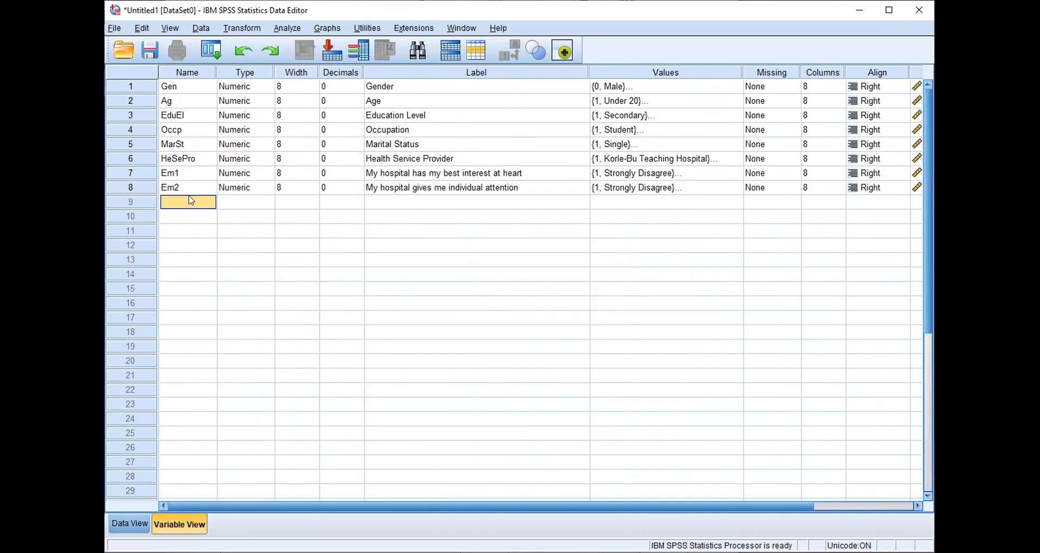
type("Em")
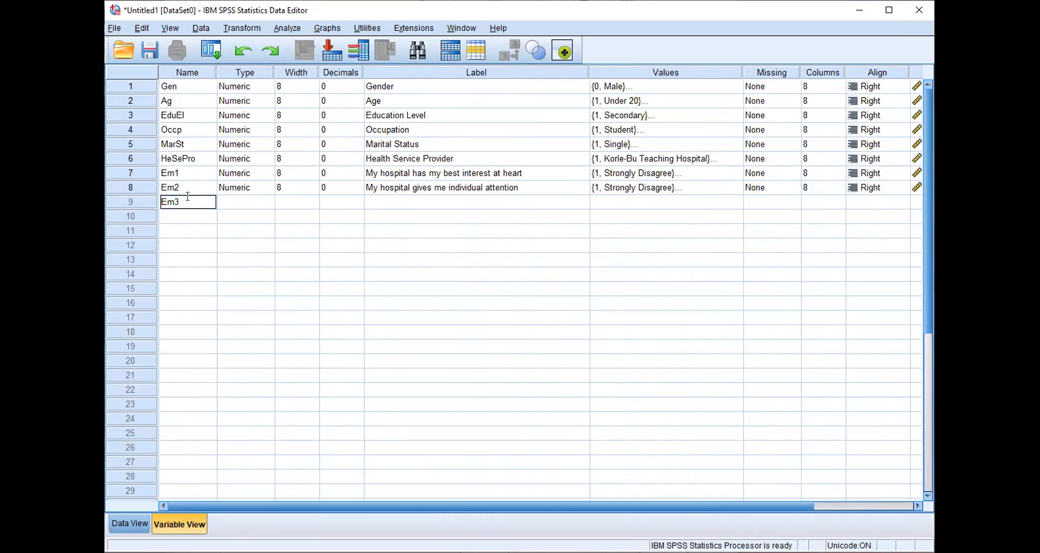
type("3")
left_click(383, 216)
left_click(383, 206)
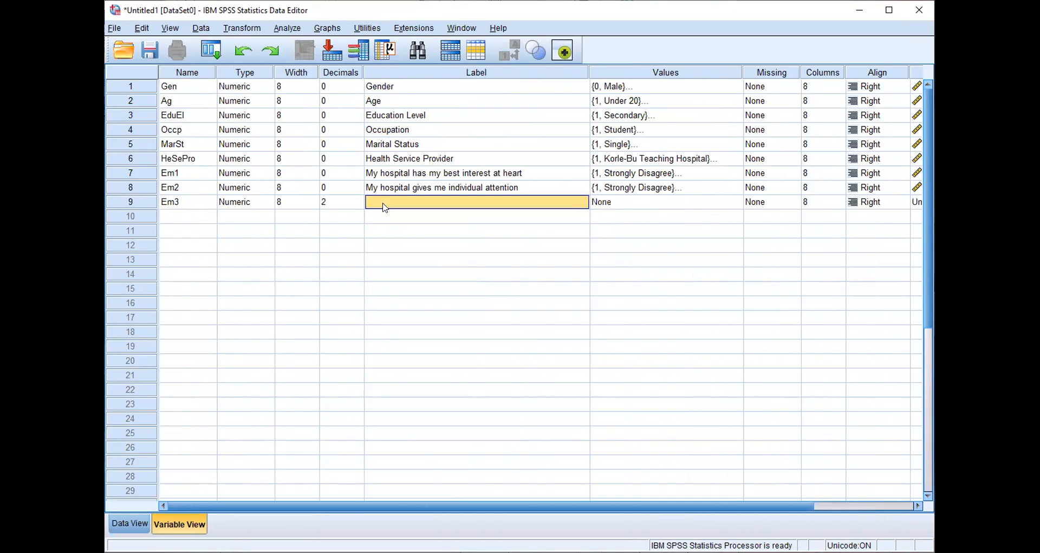
left_click(350, 207)
type("0")
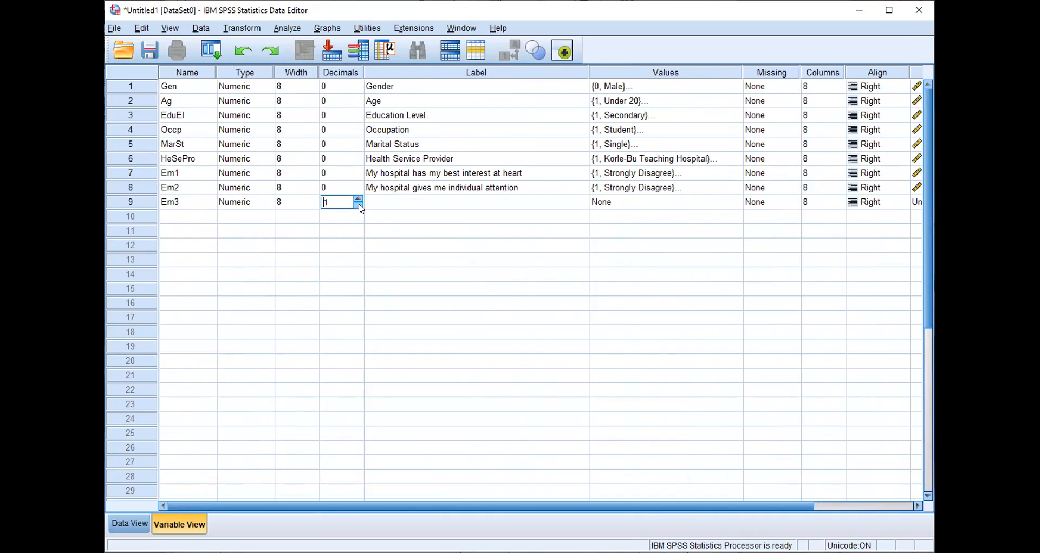
Paste the statement "My hospital understands my needs" as the label of Em3
key("alt+Tab")
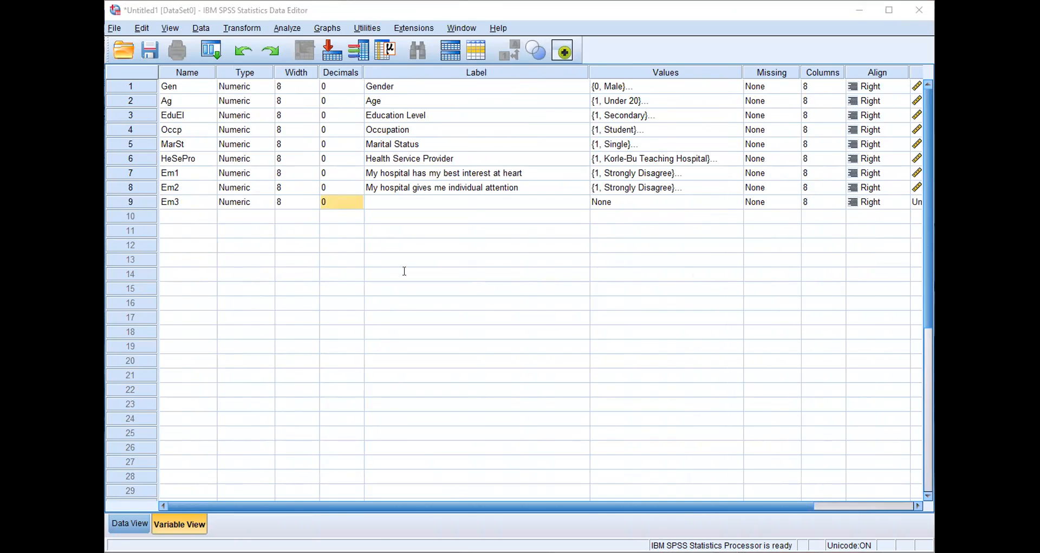
left_click(778, 349)
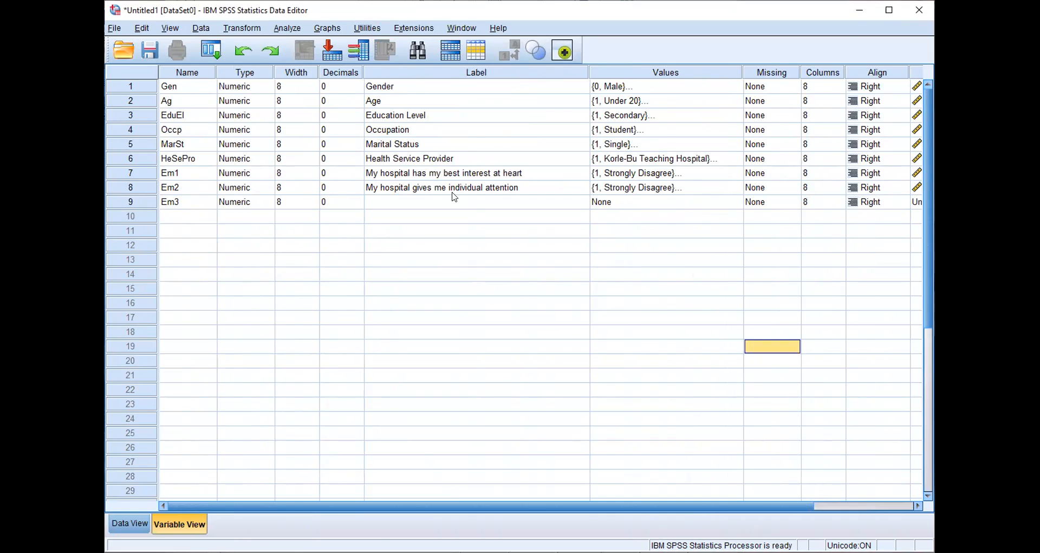
left_click(453, 201)
key("ctrl+v")
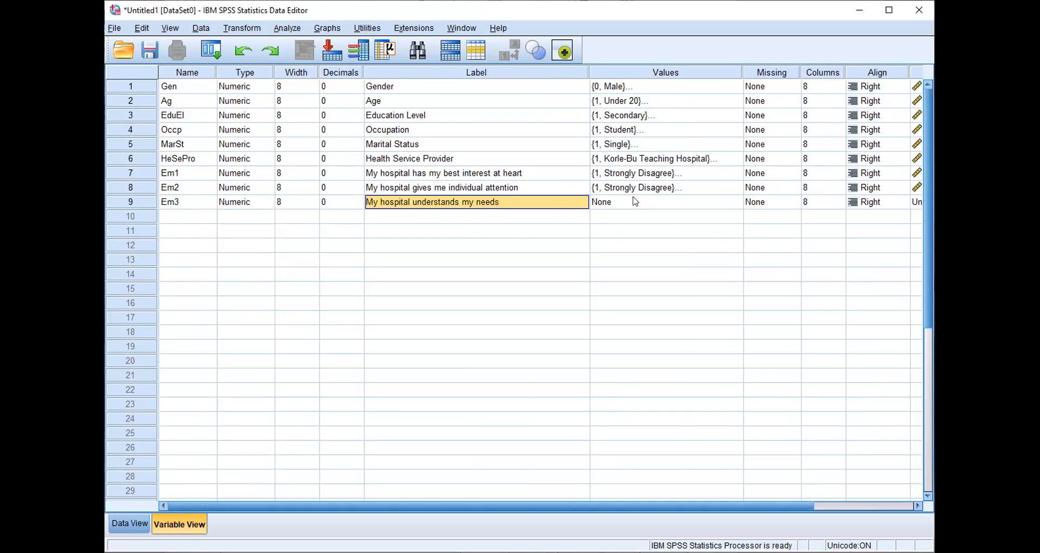
Copy the value labels of Em2 to the Em3 variable
left_click(654, 189)
right_click(654, 188)
left_click(675, 196)
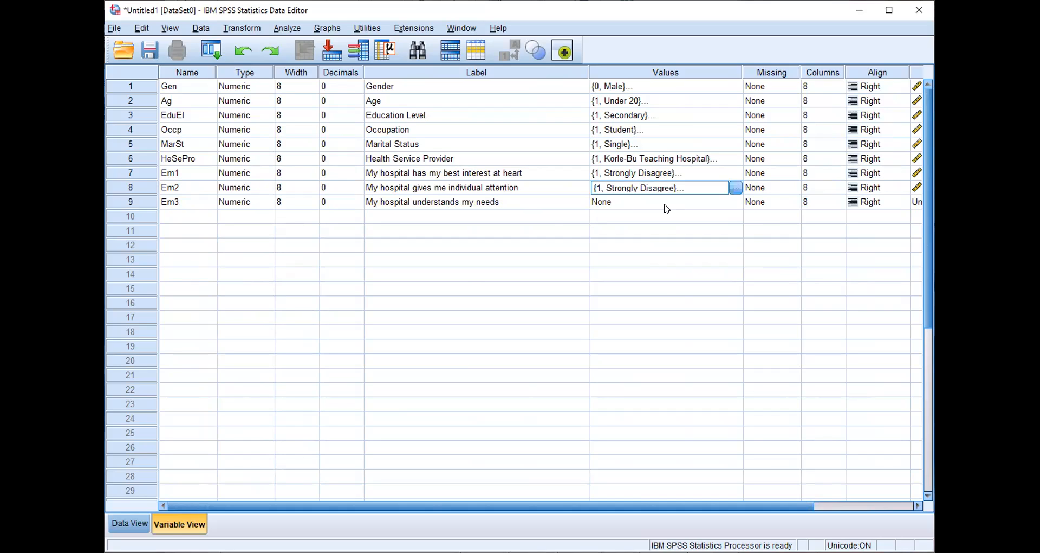
left_click(667, 205)
right_click(666, 205)
left_click(682, 232)
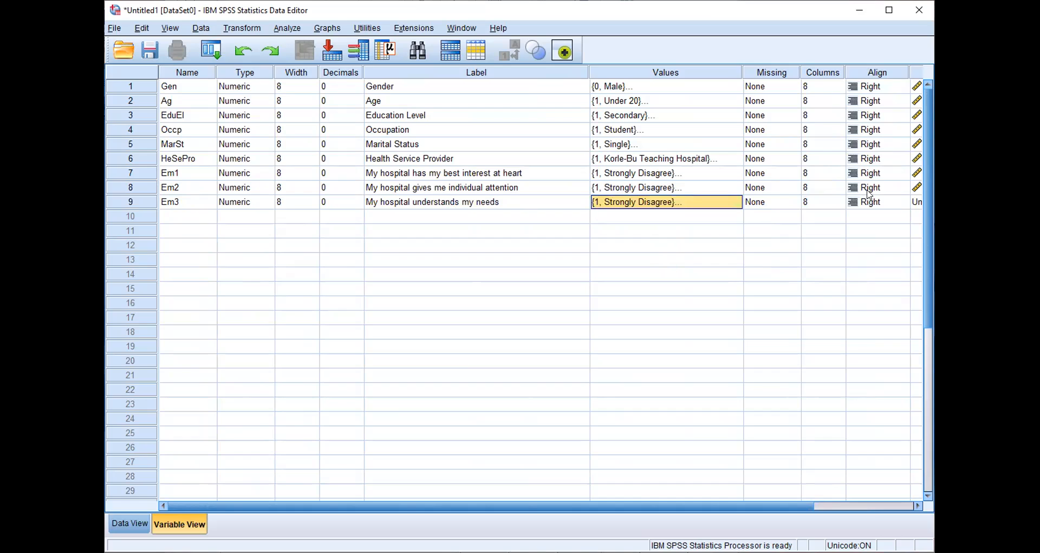
Set the measurement level of the Em3 variable to Scale
left_click_drag(741, 508, 785, 508)
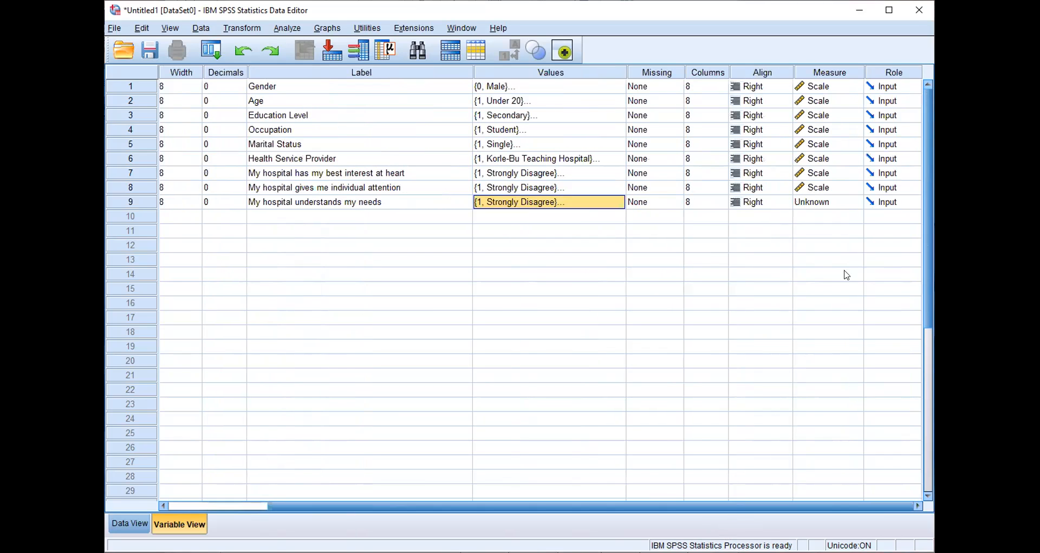
left_click(821, 188)
left_click(821, 204)
left_click(821, 204)
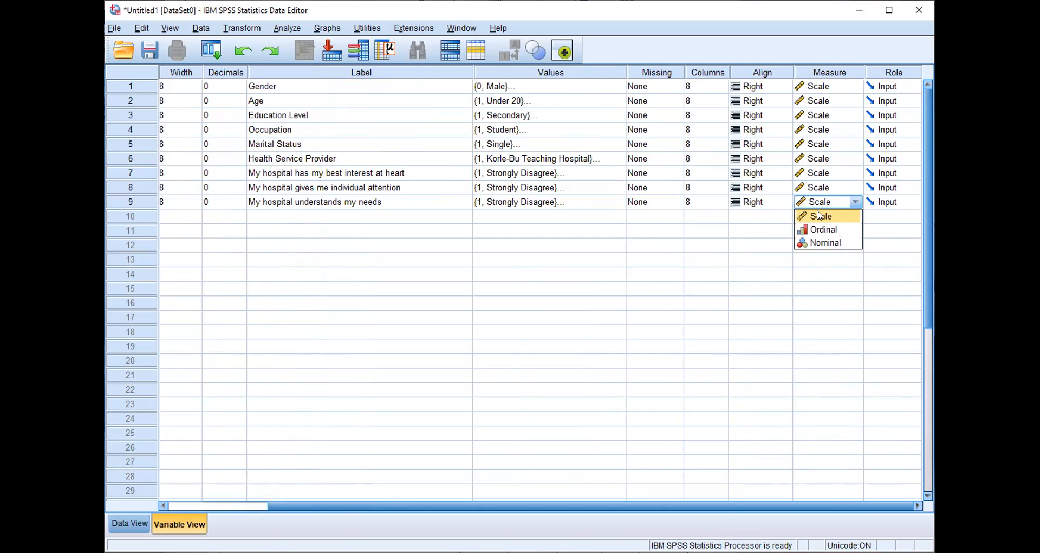
left_click(820, 213)
Create a tenth variable named Em4 and paste "My hospital has convenient business hours" as its label
left_click_drag(671, 513, 582, 512)
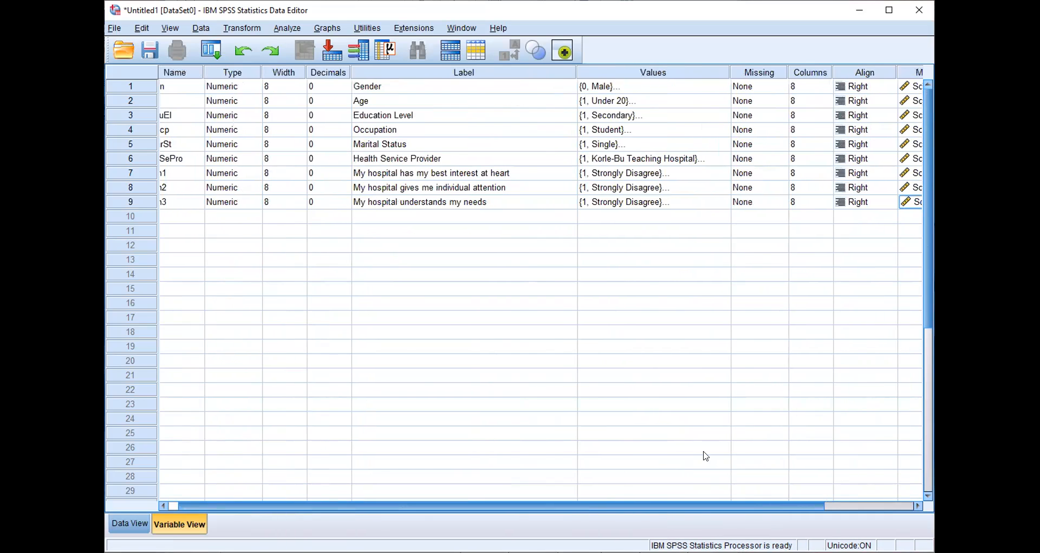
left_click_drag(519, 510, 507, 510)
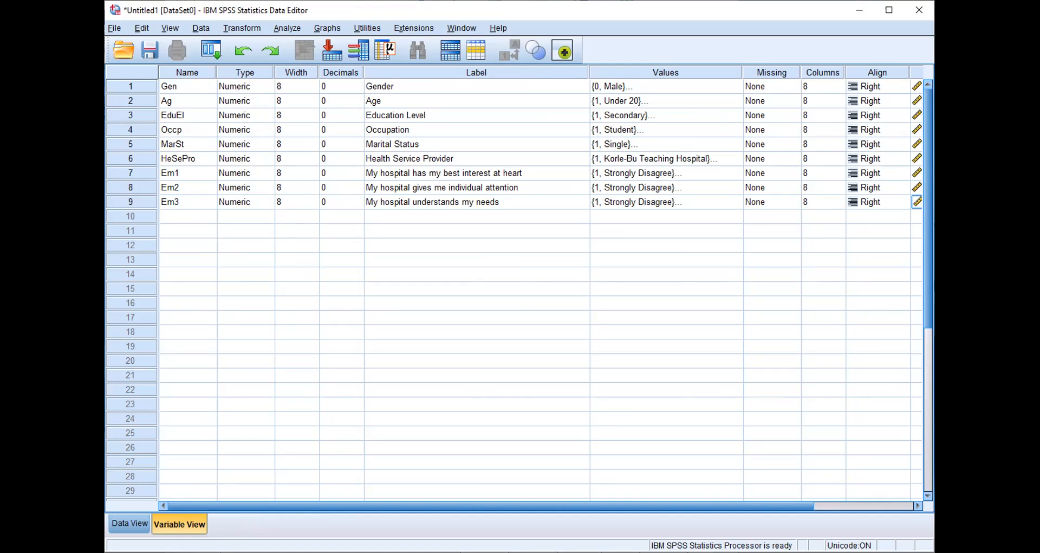
left_click(196, 219)
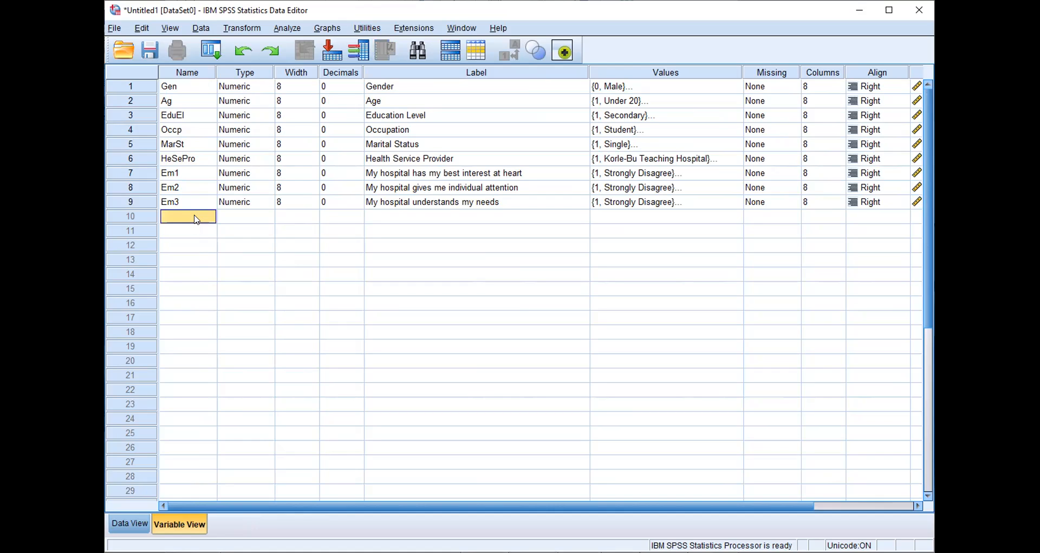
type("Em4")
left_click(377, 216)
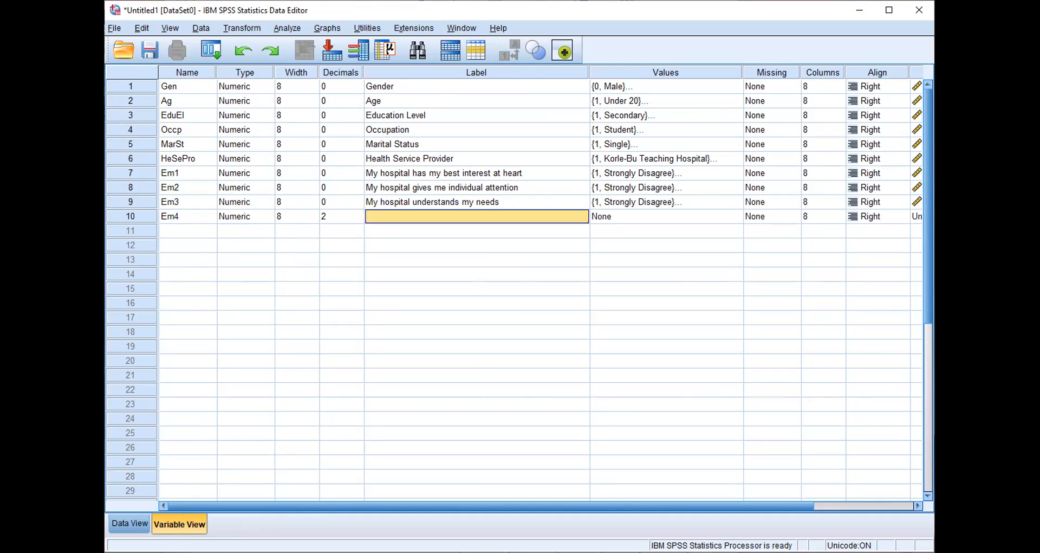
key("alt+Tab")
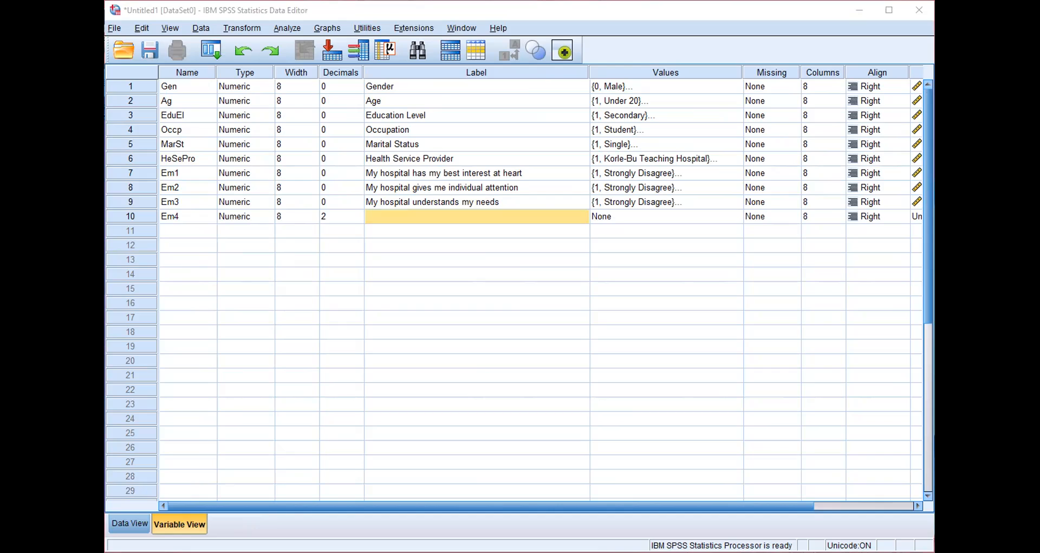
left_click(409, 216)
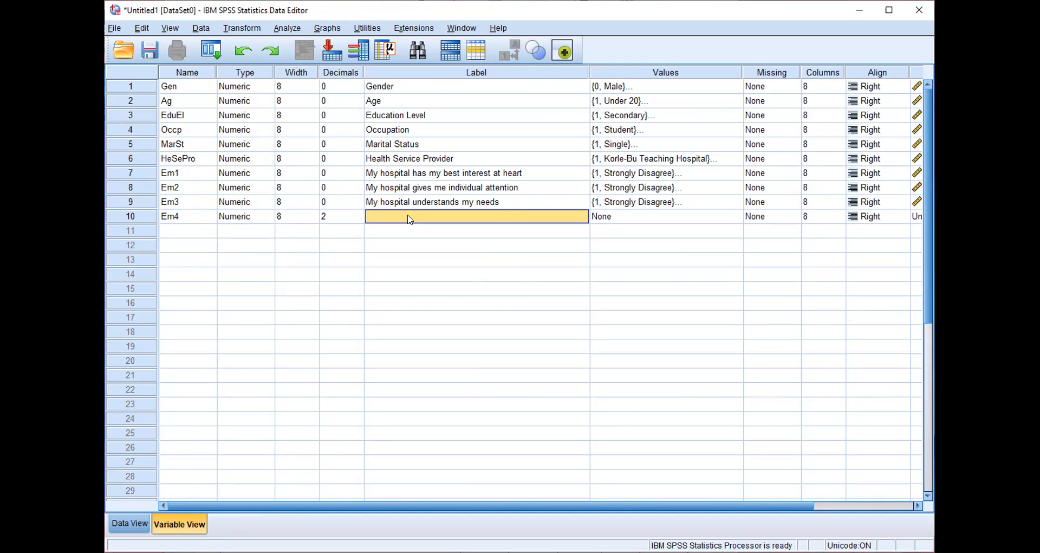
key("ctrl+v")
Copy the value labels of Em3 to the Em4 variable
left_click(623, 218)
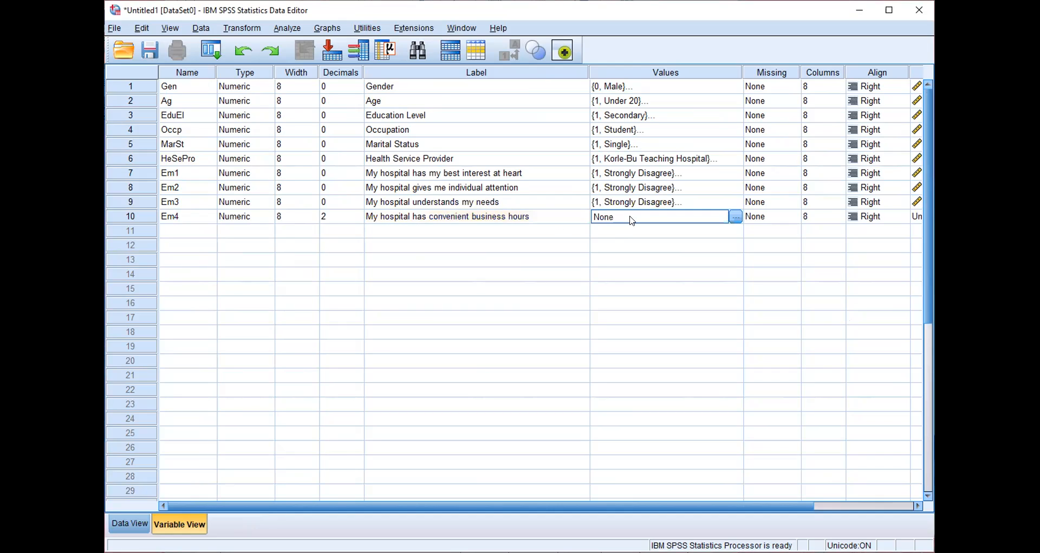
left_click(656, 201)
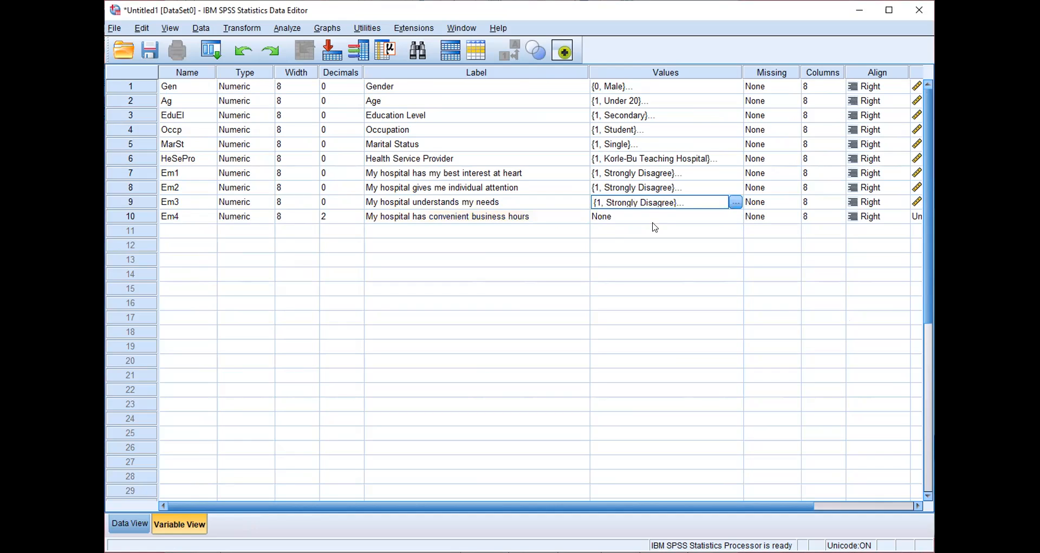
left_click(655, 217)
key("ctrl+v")
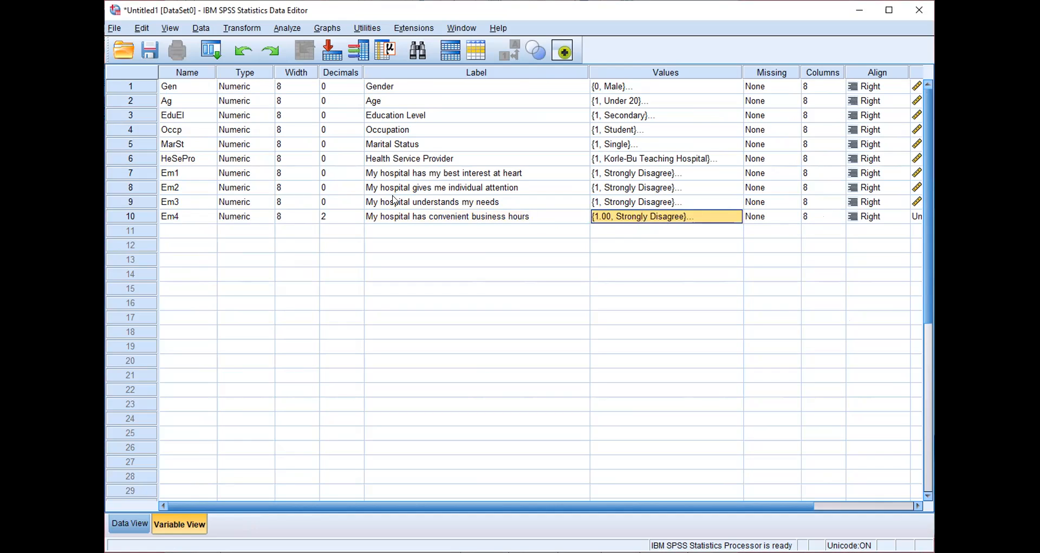
Set the measurement level of Em4 to Scale and its decimals to 0
left_click(916, 213)
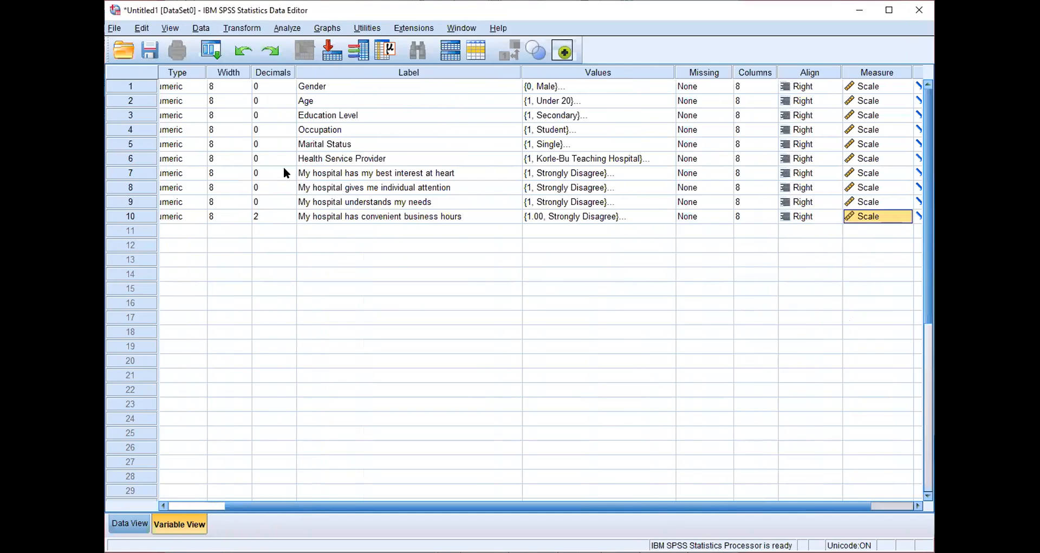
left_click(257, 216)
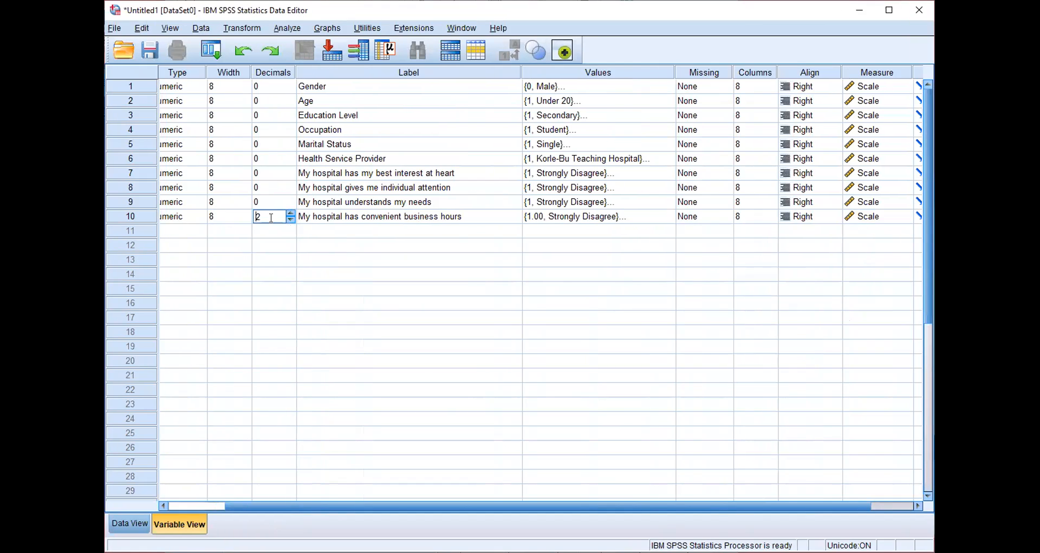
double_click(291, 219)
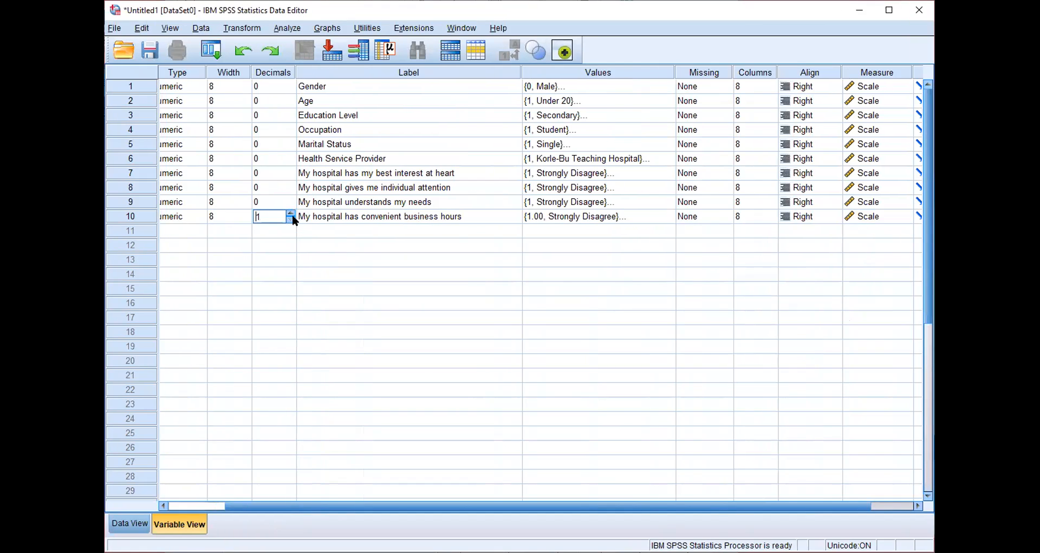
Create an eleventh variable named Em5
left_click(189, 232)
left_click_drag(288, 509, 239, 510)
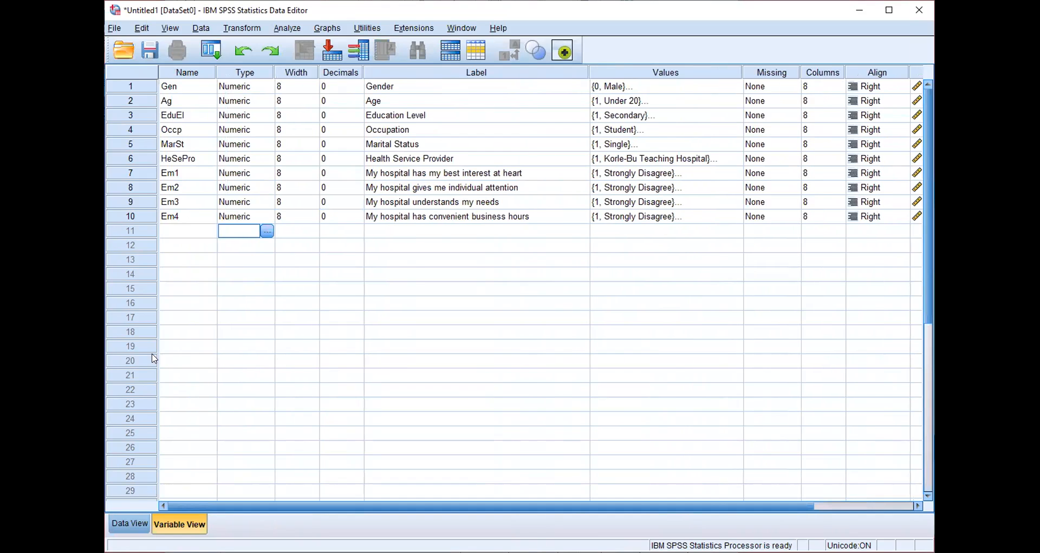
left_click(190, 232)
type("m5")
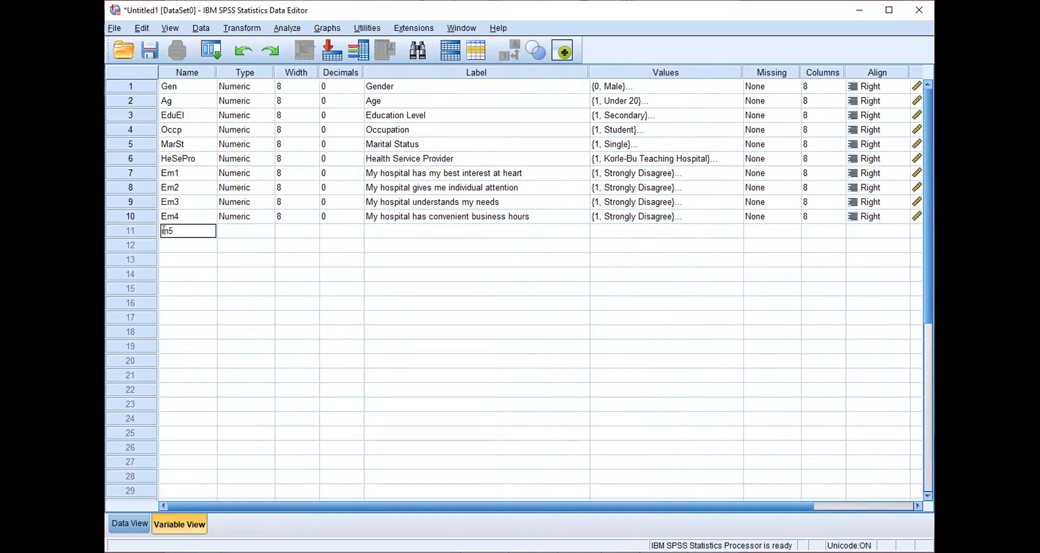
left_click(160, 231)
type("E")
Label Em5 "My hospital gives me personal attention" and set its decimals to 0
left_click(374, 229)
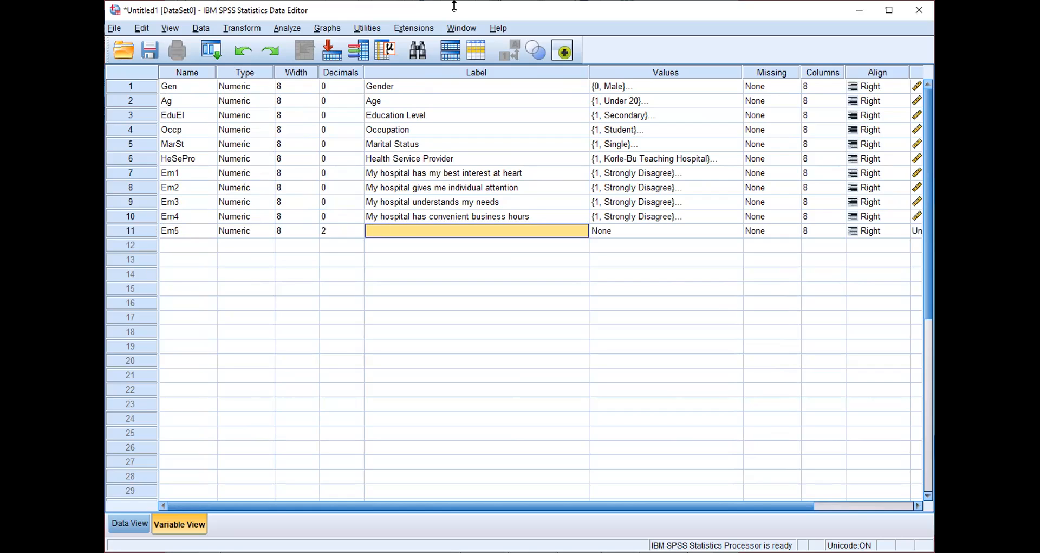
key("alt+Tab")
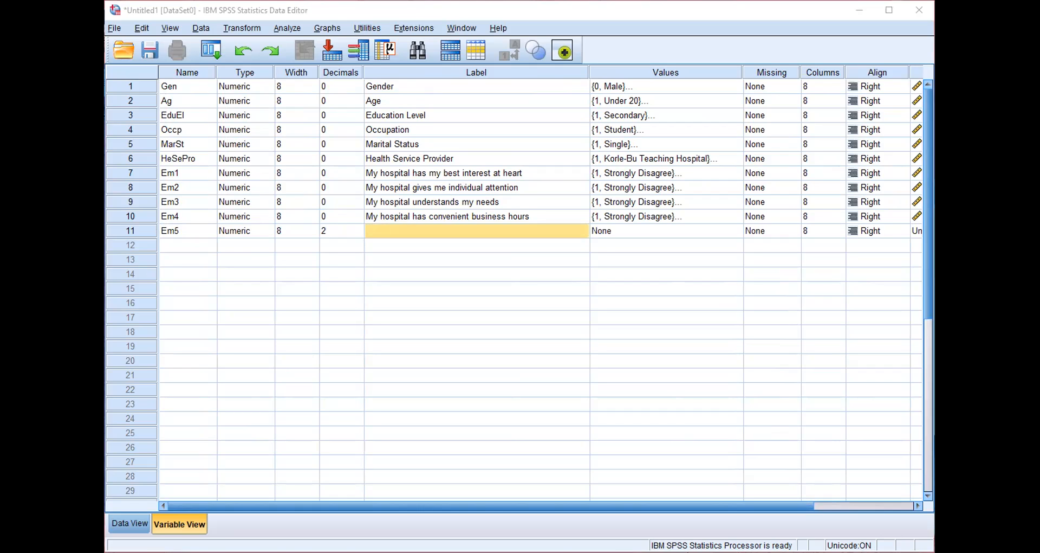
left_click(401, 234)
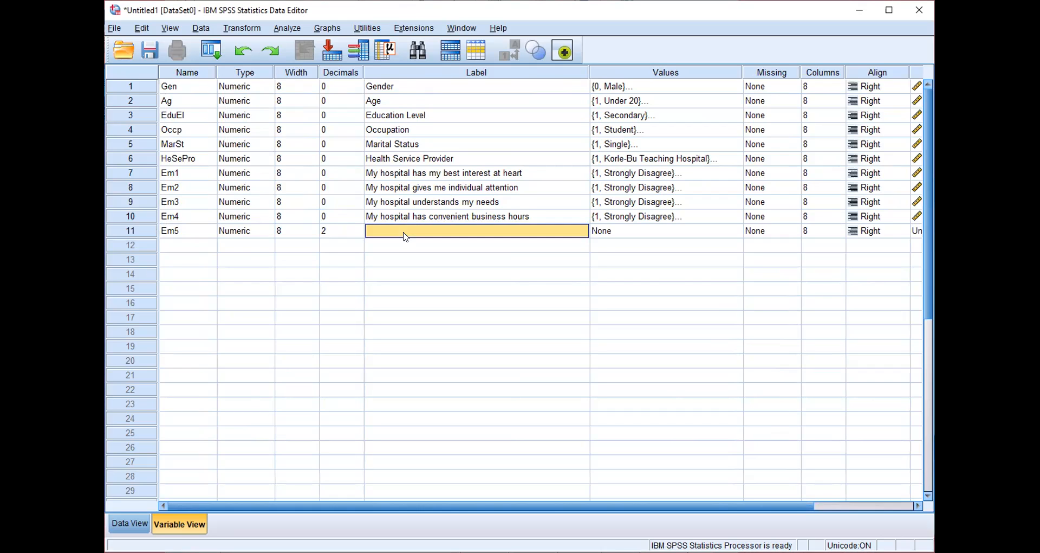
type("My hospital gives me personal attention")
left_click(331, 235)
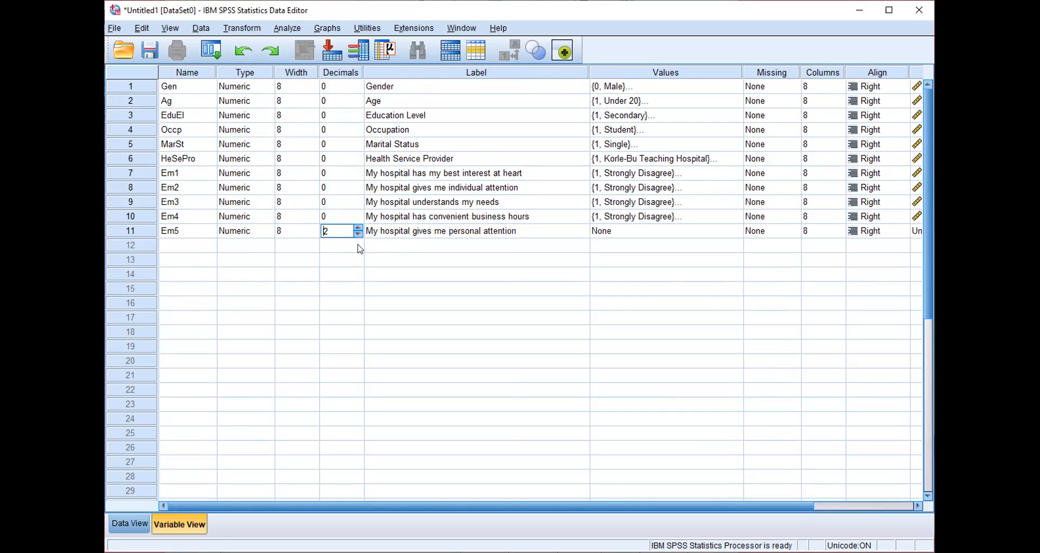
double_click(357, 234)
Copy the value labels of Em4 to the Em5 variable
left_click(730, 232)
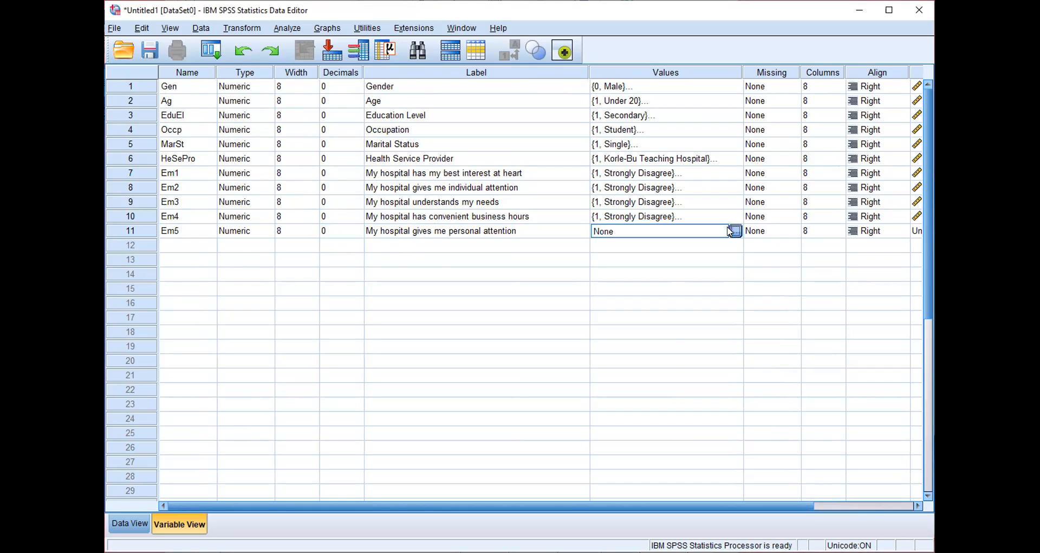
left_click(737, 231)
left_click(659, 191)
left_click(659, 214)
left_click(650, 233)
key("ctrl+v")
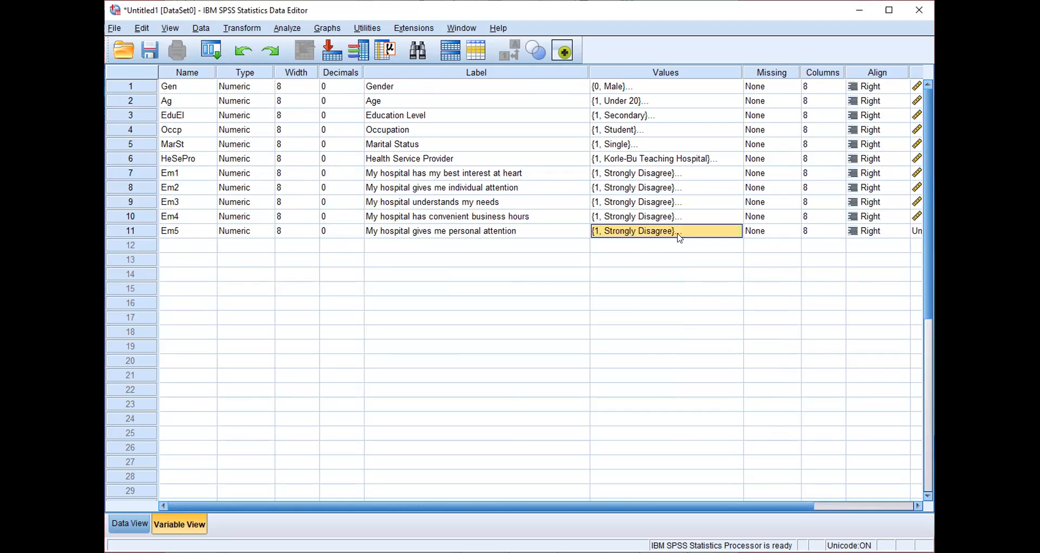
Set the measurement level of the Em5 variable to Scale
left_click(914, 231)
left_click(894, 238)
left_click(180, 242)
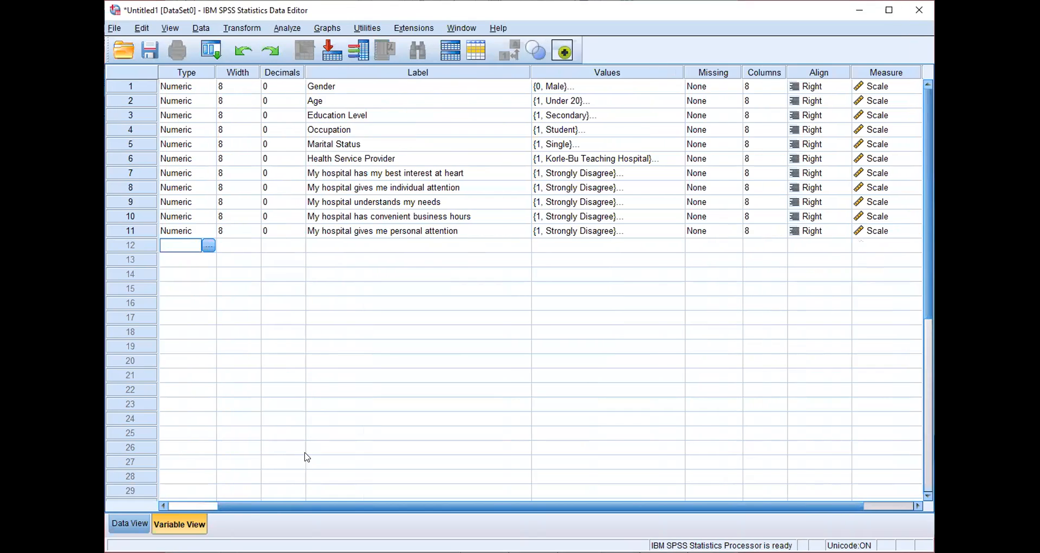
scroll(302, 458, "left", 1)
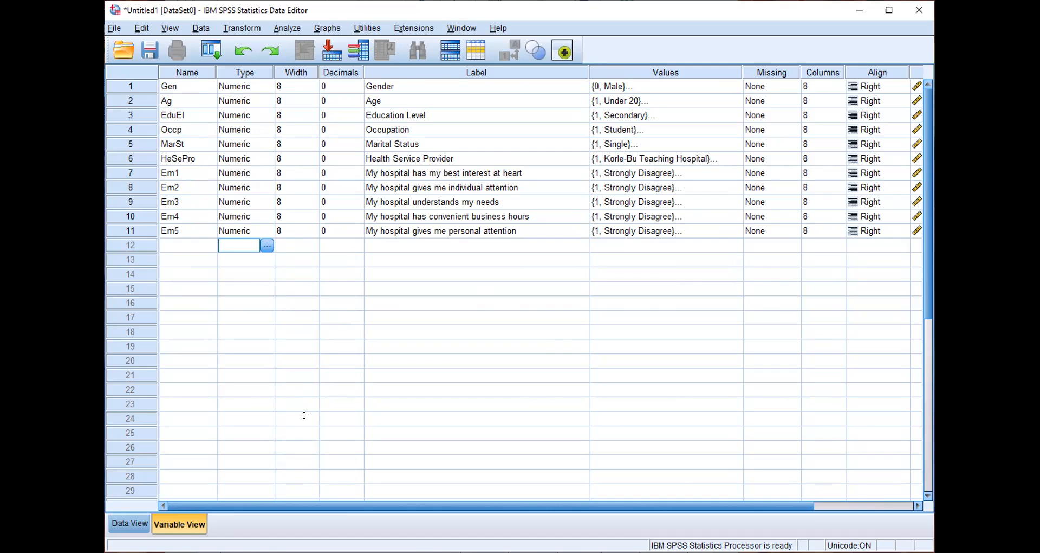
key("alt+Tab")
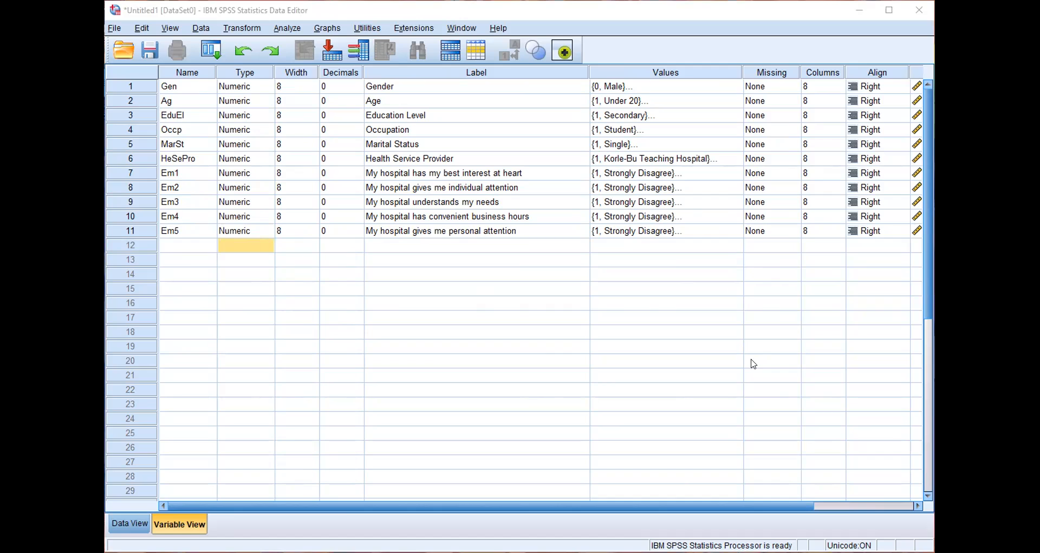
double_click(791, 459)
left_click(509, 337)
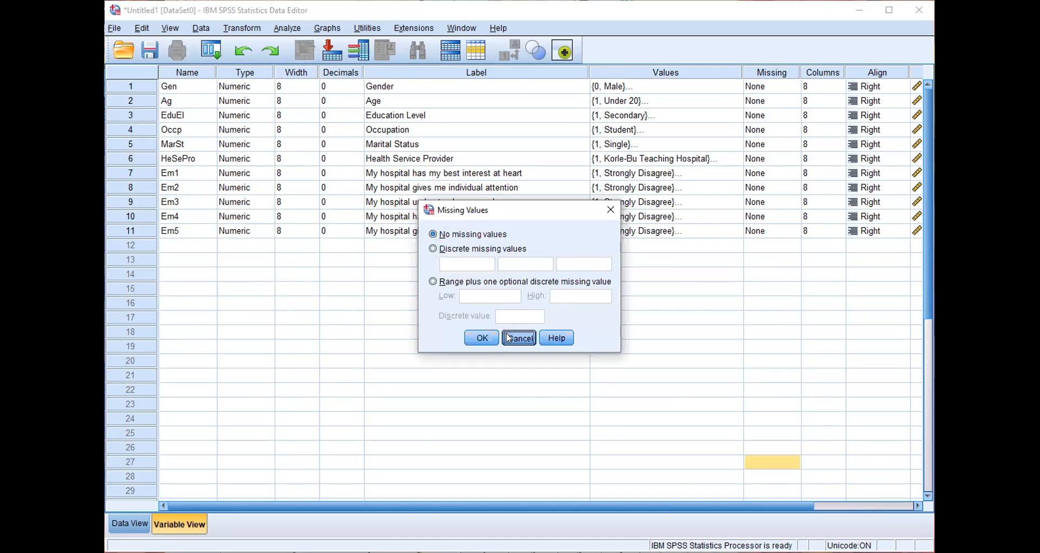
left_click(762, 332)
Create five more variables below Em5 named Res1, Res2, Res3, Res4 and Res5
left_click(181, 248)
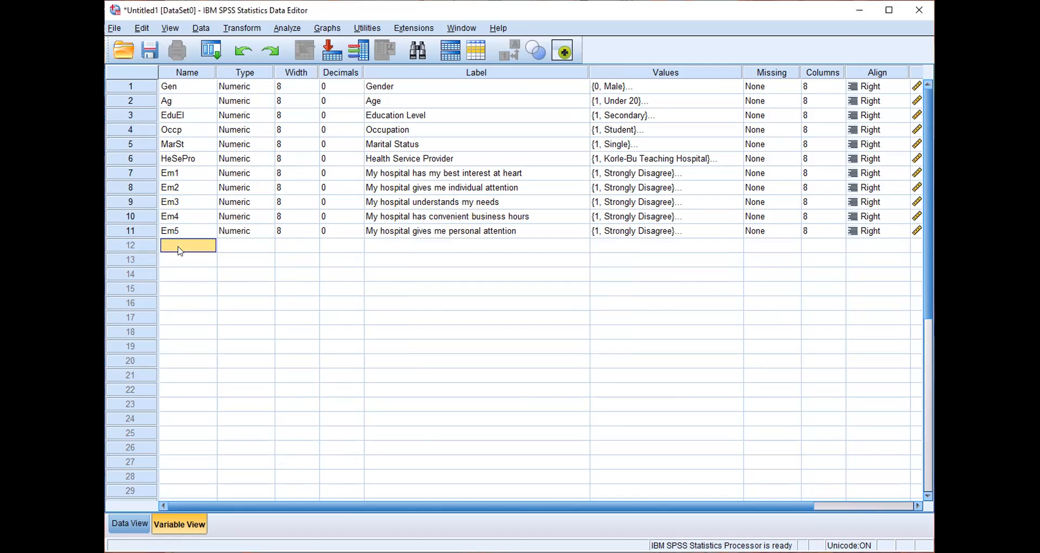
type("Res1")
left_click(183, 258)
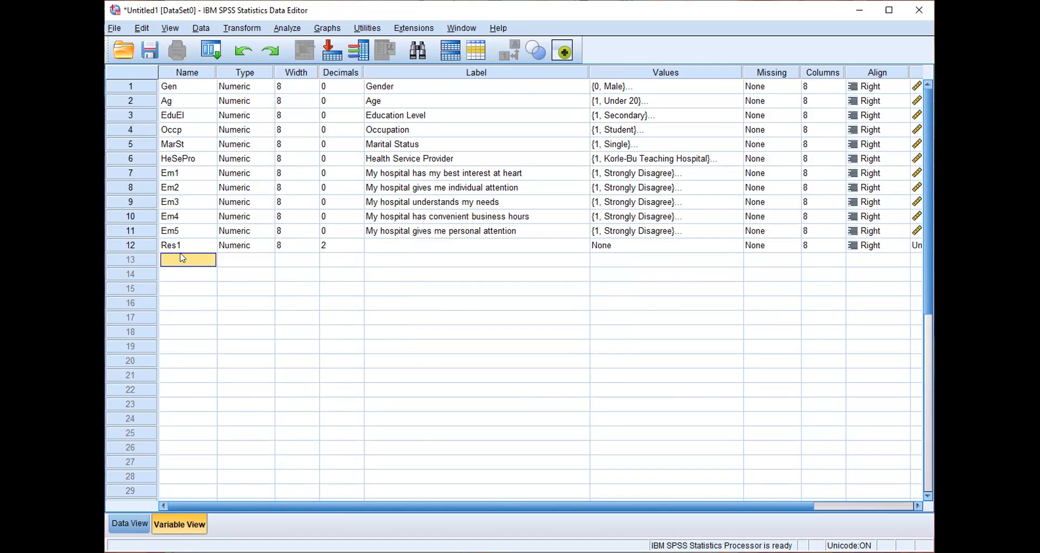
type("Res2")
left_click(182, 275)
type("Res3")
left_click(177, 287)
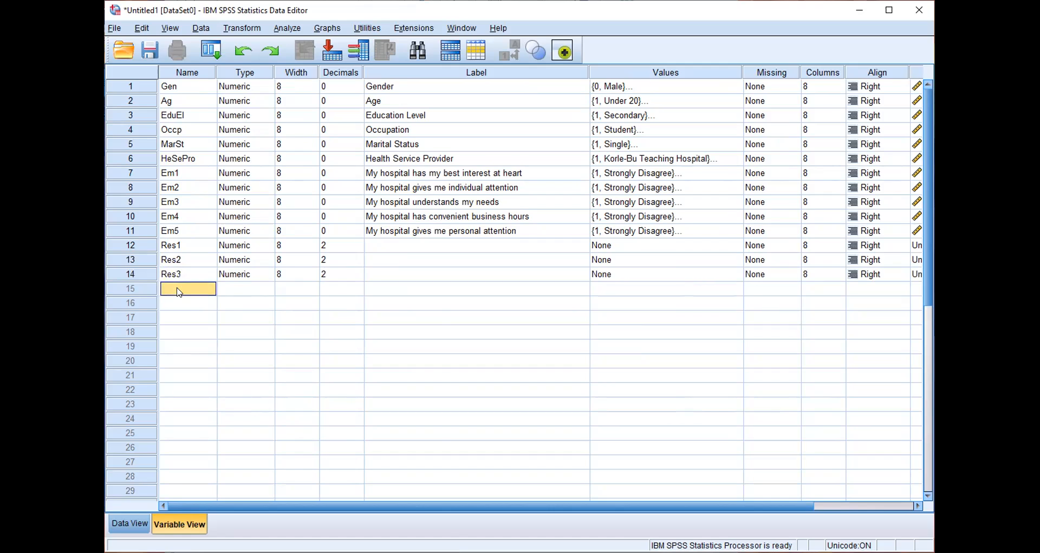
type("Res4")
left_click(174, 306)
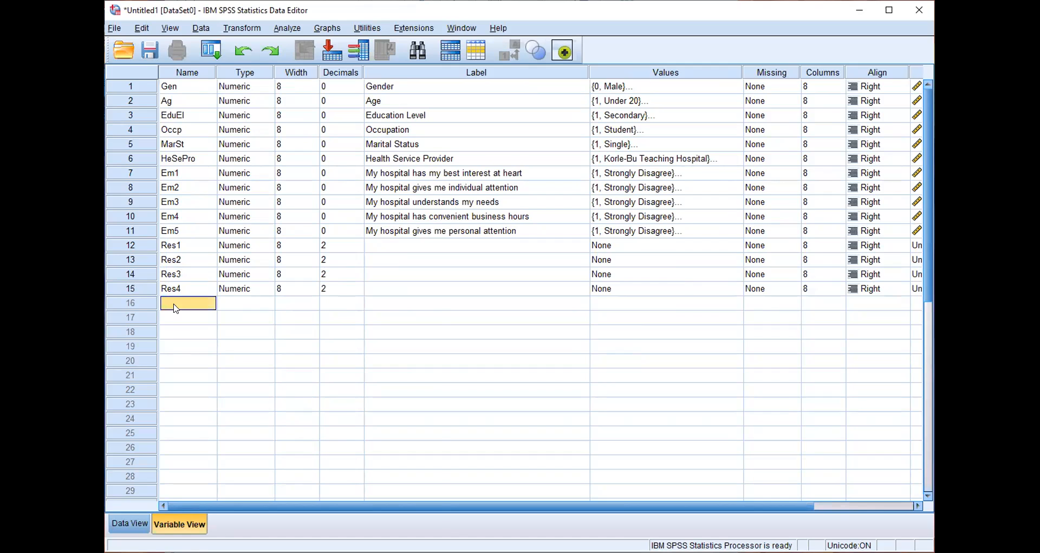
type("Res5")
Set the decimals of the variables Res1 through Res5 to 0
left_click(355, 293)
left_click(355, 246)
left_click(359, 249)
left_click(358, 249)
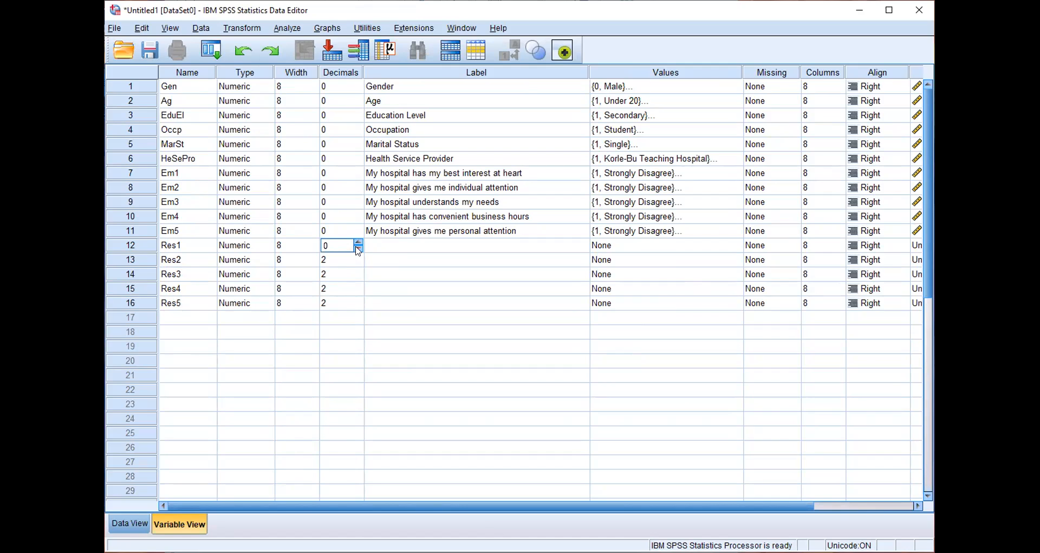
left_click(356, 263)
left_click(352, 274)
left_click(358, 278)
left_click(358, 278)
left_click(354, 289)
left_click(358, 292)
left_click(357, 292)
left_click(353, 303)
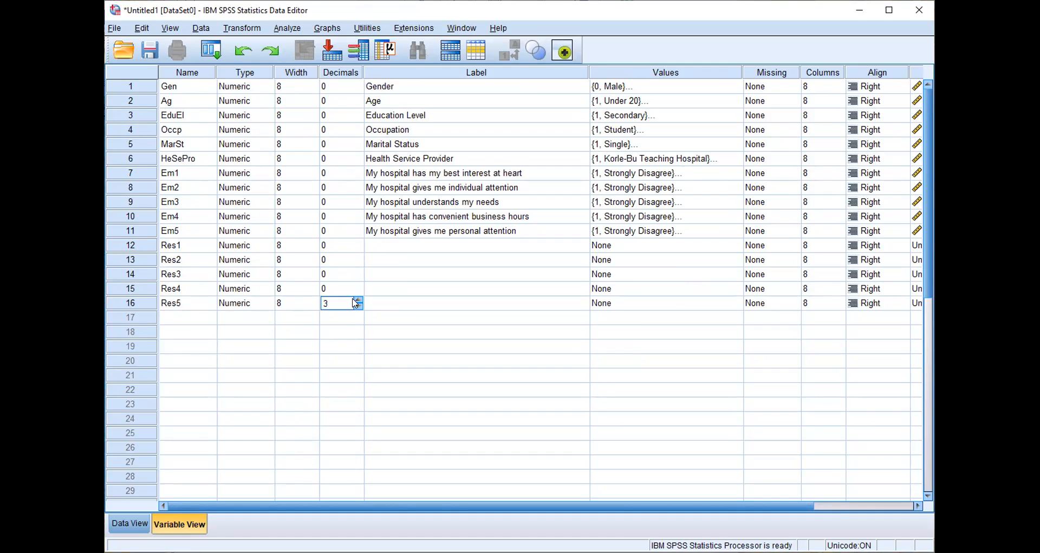
left_click(359, 308)
left_click(358, 307)
left_click(358, 307)
left_click(358, 307)
left_click(353, 320)
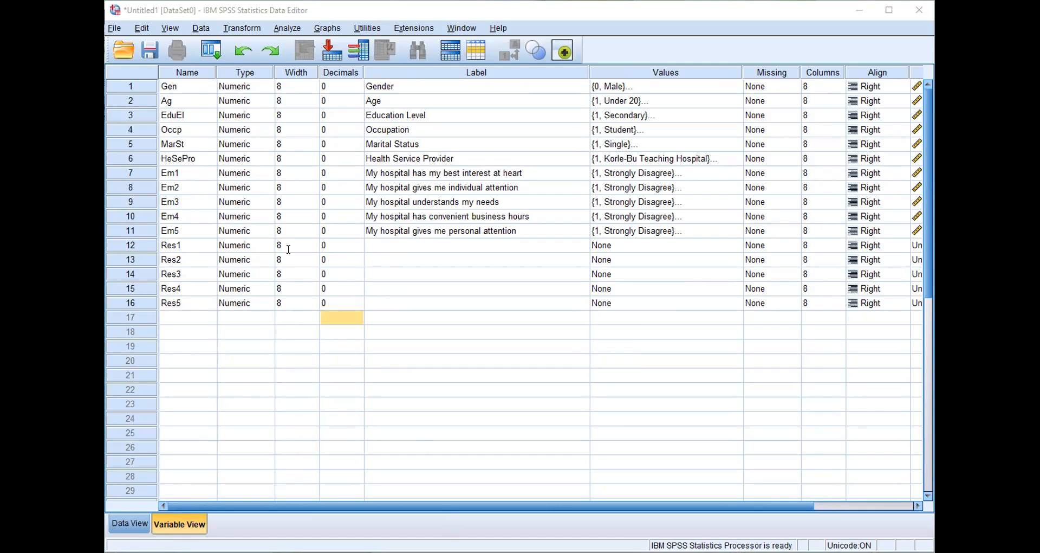
Paste the copied block of hospital statements into the labels of Res1 through Res5
left_click_drag(400, 245, 407, 301)
right_click(408, 301)
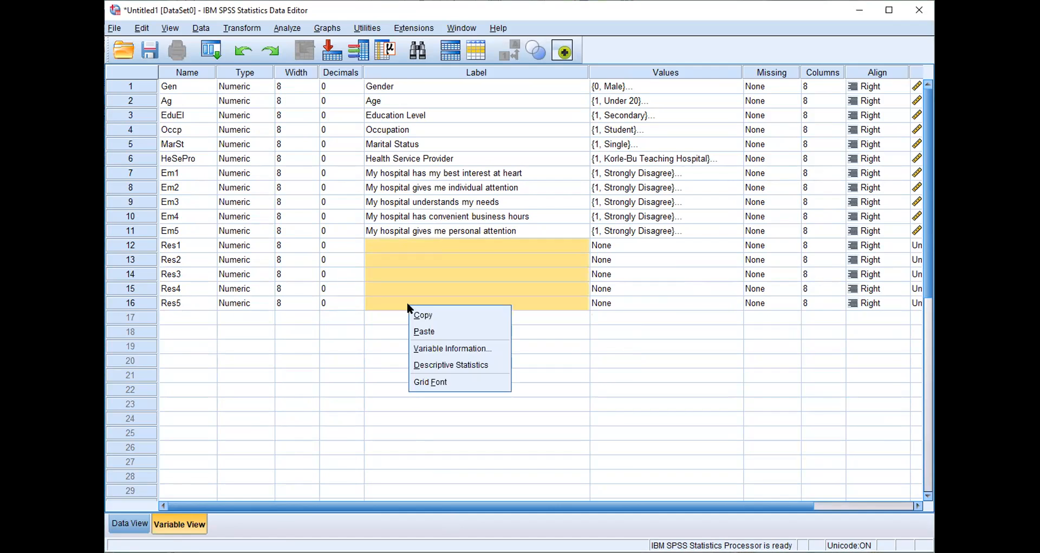
left_click(422, 332)
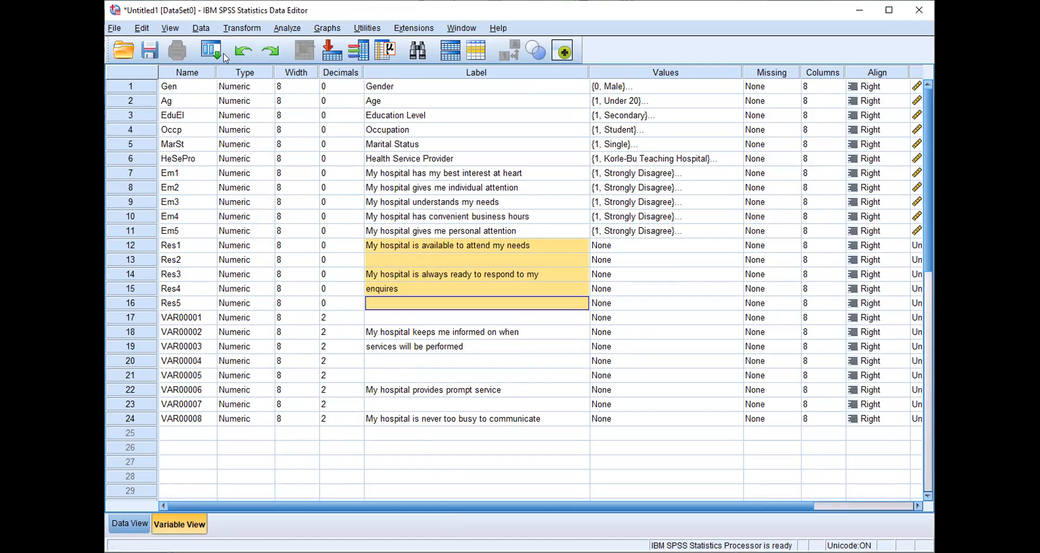
Undo the block paste of hospital statements into the labels of the Res variables
left_click(243, 50)
left_click(426, 246)
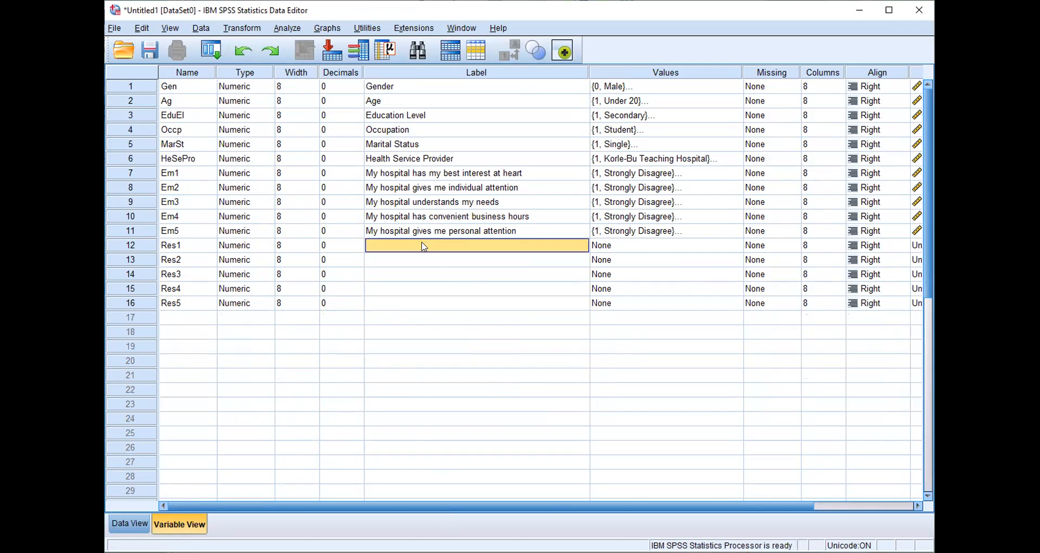
Try to paste the copied hospital statements across the selected label cells of Res1 through Res5
left_click_drag(424, 247, 431, 302)
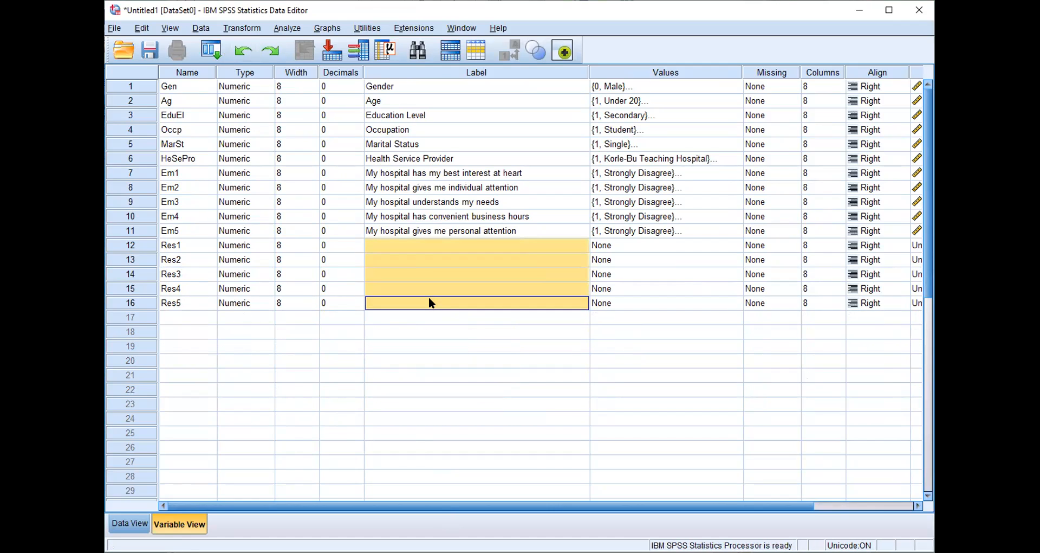
right_click(431, 302)
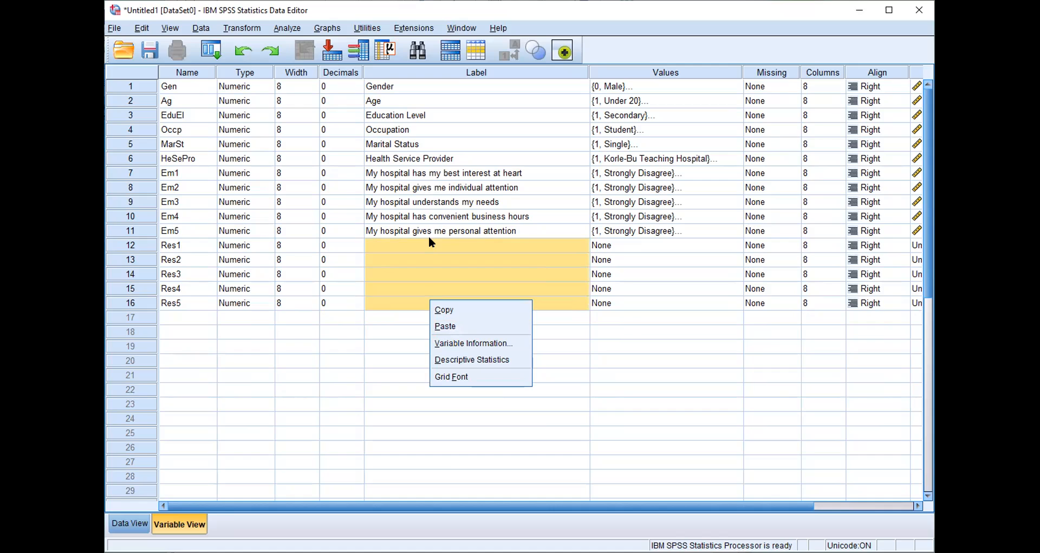
key("p")
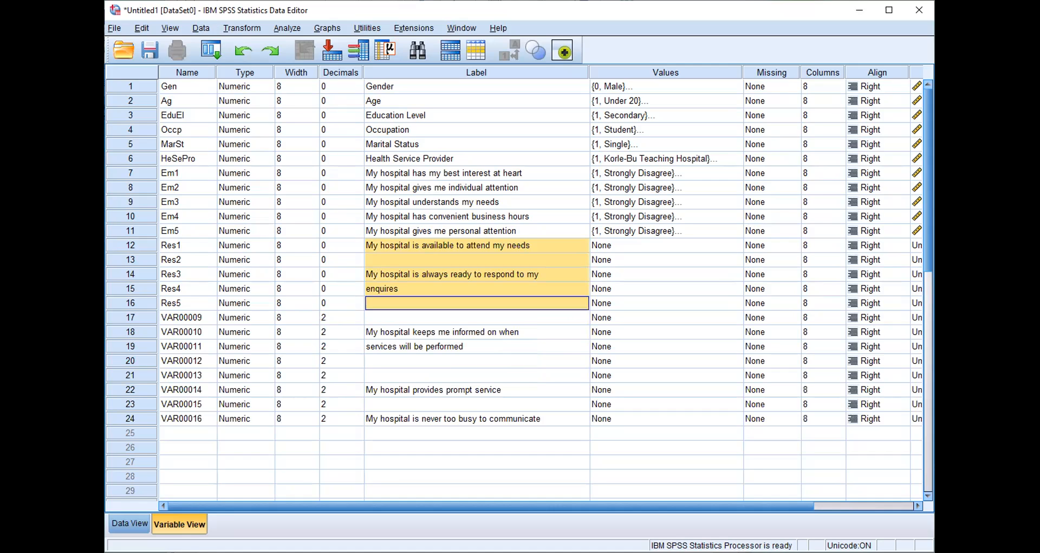
left_click(243, 50)
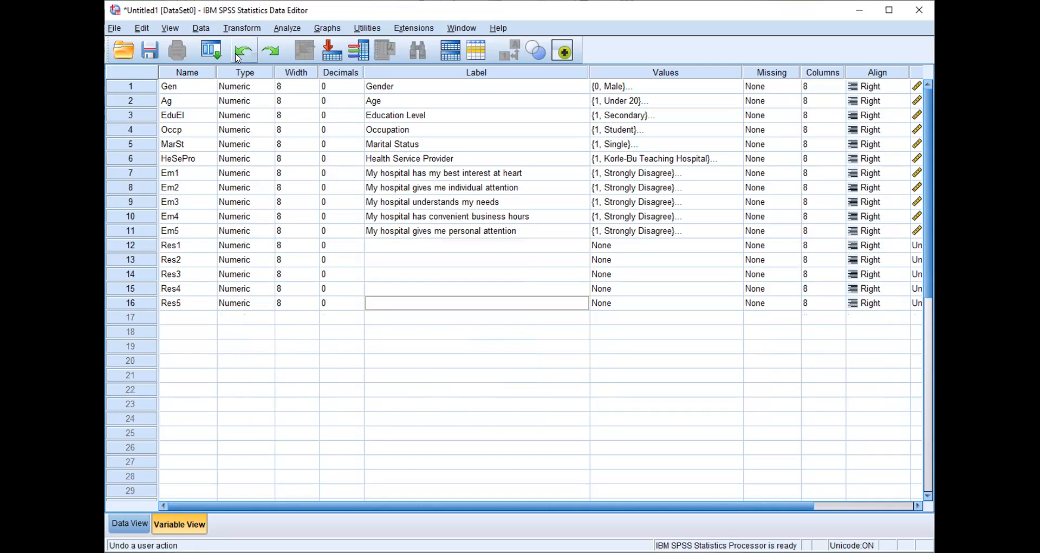
Set the label of Res1 to "My hospital is available to attend my needs"
key("alt+Tab")
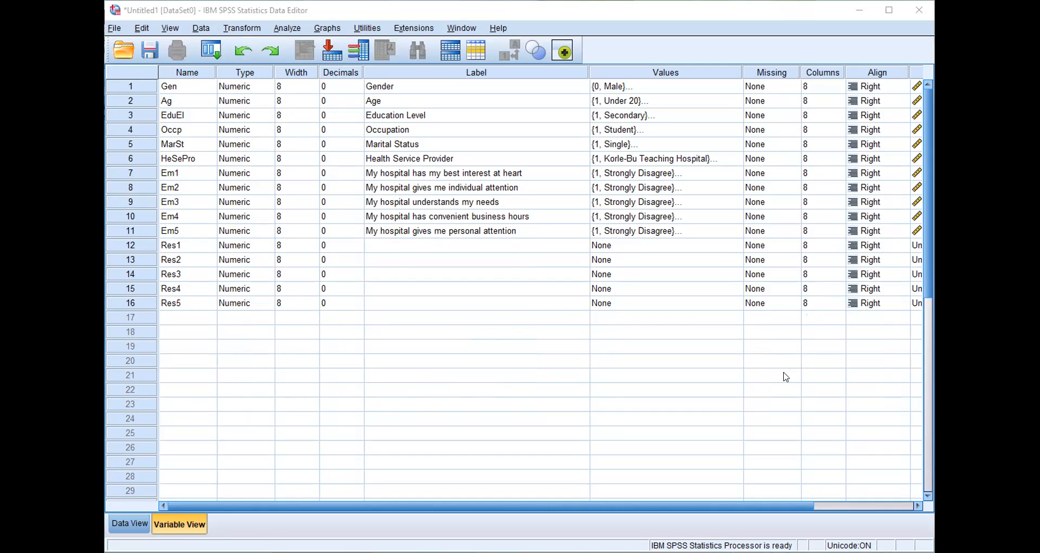
left_click(401, 247)
type("My hospital is available to attend my needs")
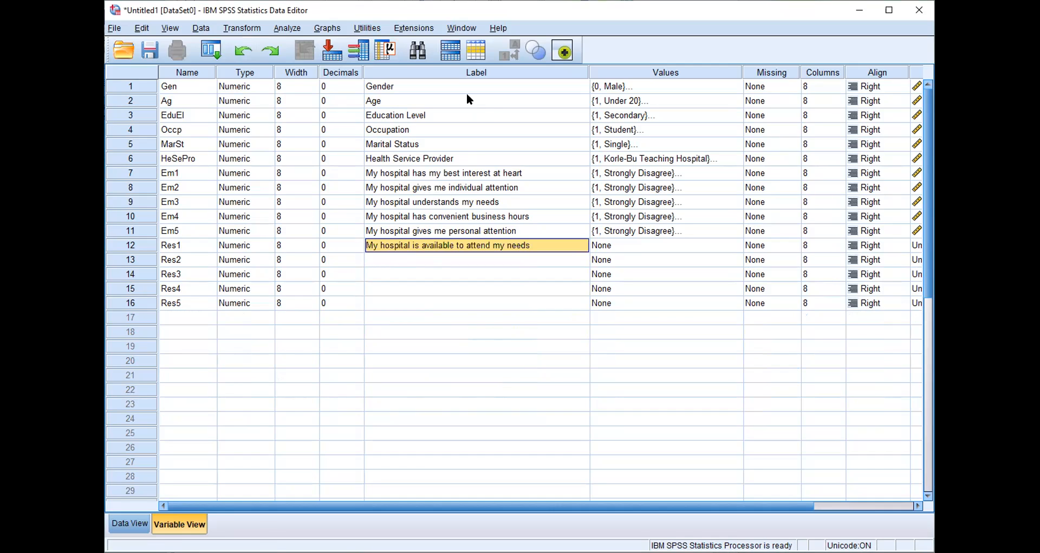
Set the label of Res2 to "My hospital is always ready to respond to my enquiries" and clear the overflow text from Res3's label
key("alt+Tab")
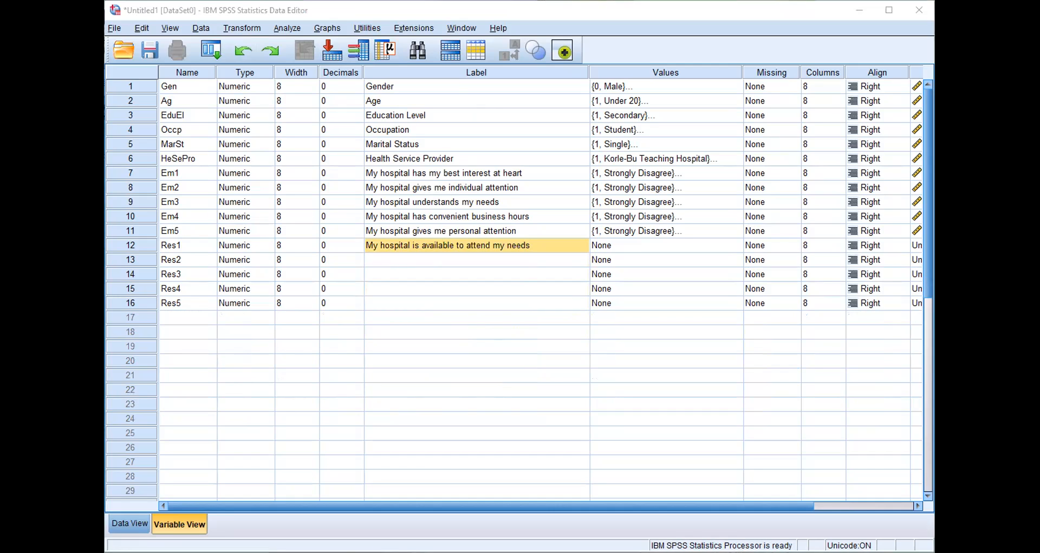
left_click(390, 261)
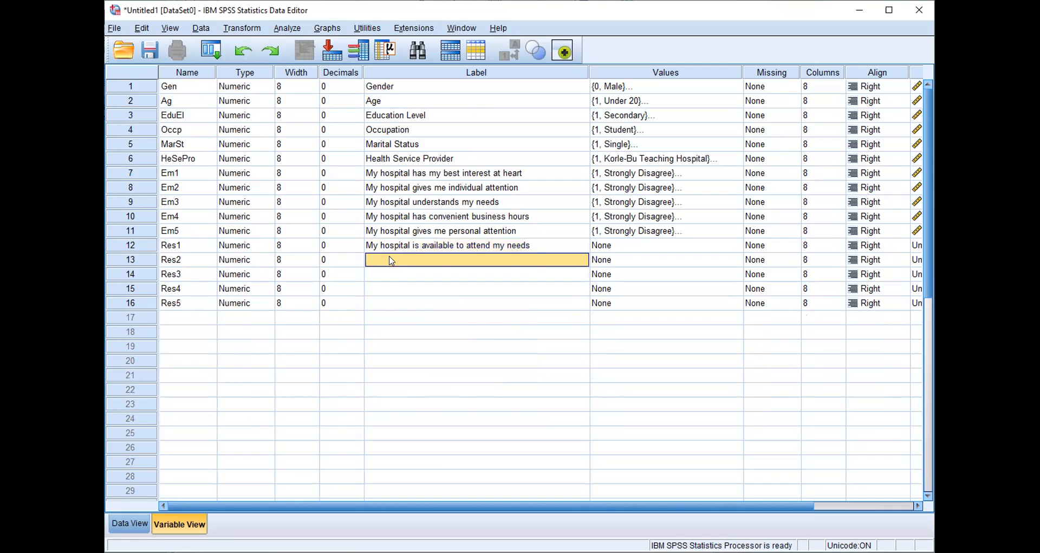
type("My hospital is always ready to respond to my enquires")
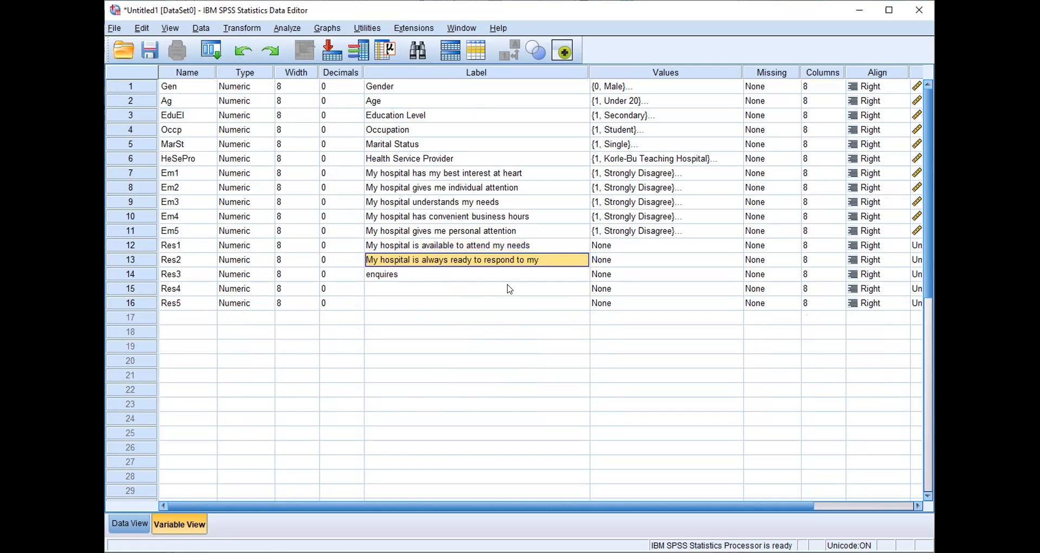
left_click(434, 272)
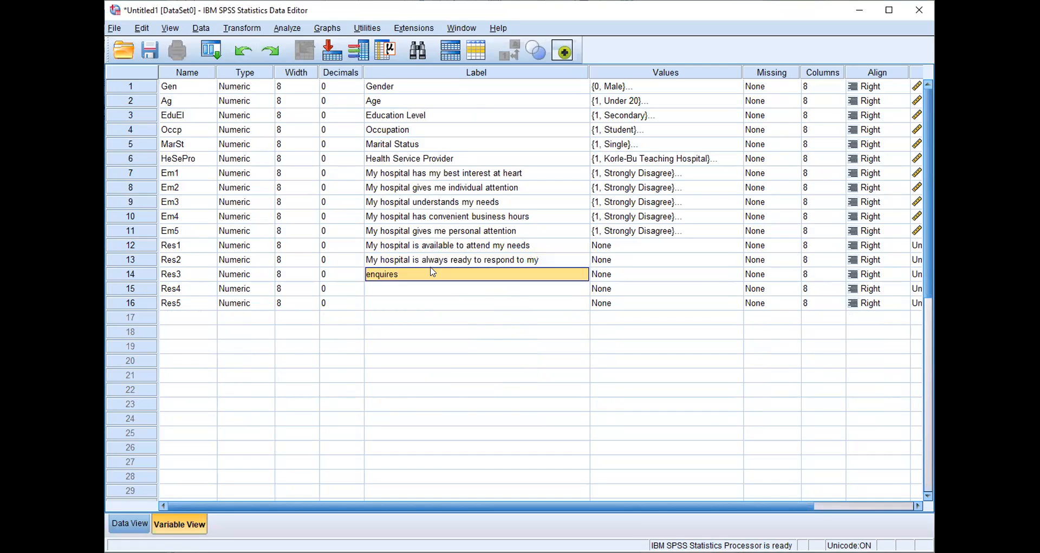
key("Delete")
left_click(559, 261)
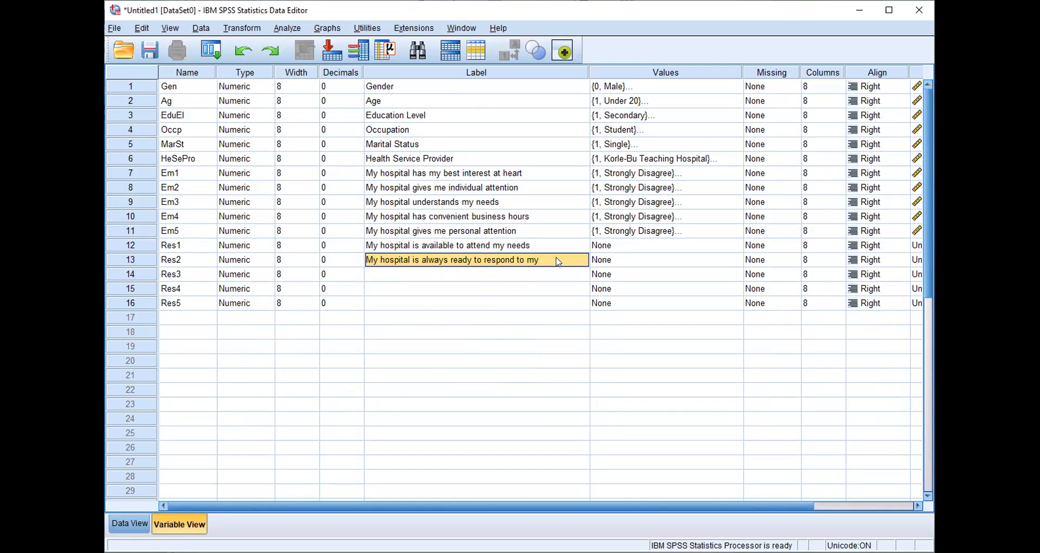
left_click(554, 260)
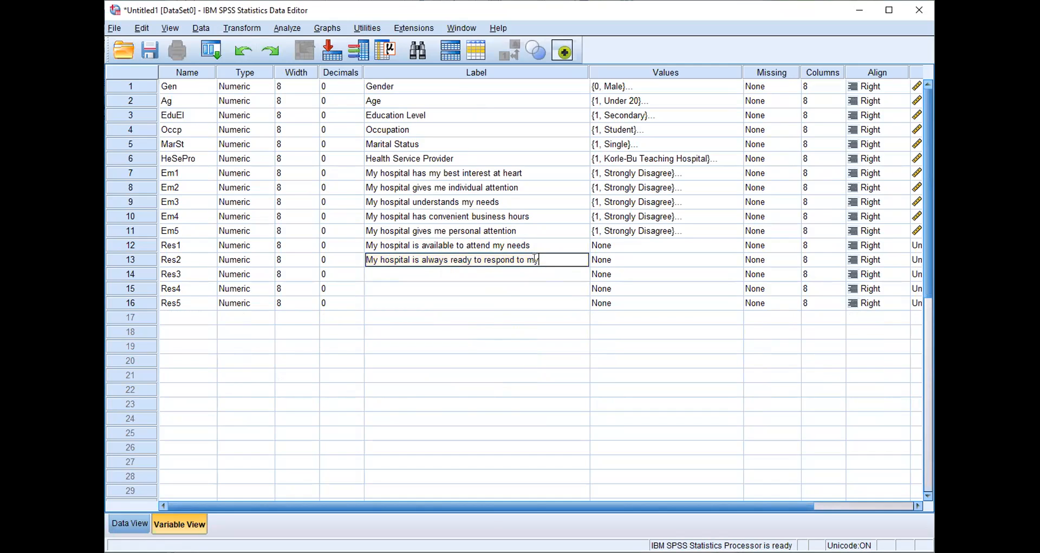
type("inquiries")
left_click(511, 277)
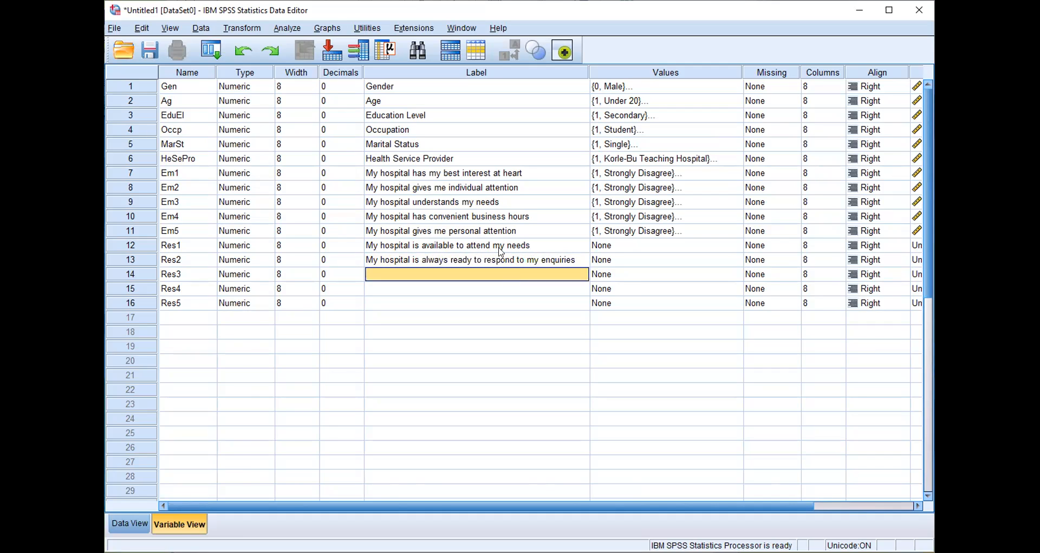
Copy the next questionnaire statement, about being kept informed on when services will be performed, and paste it into the label of Res3
key("alt+Tab")
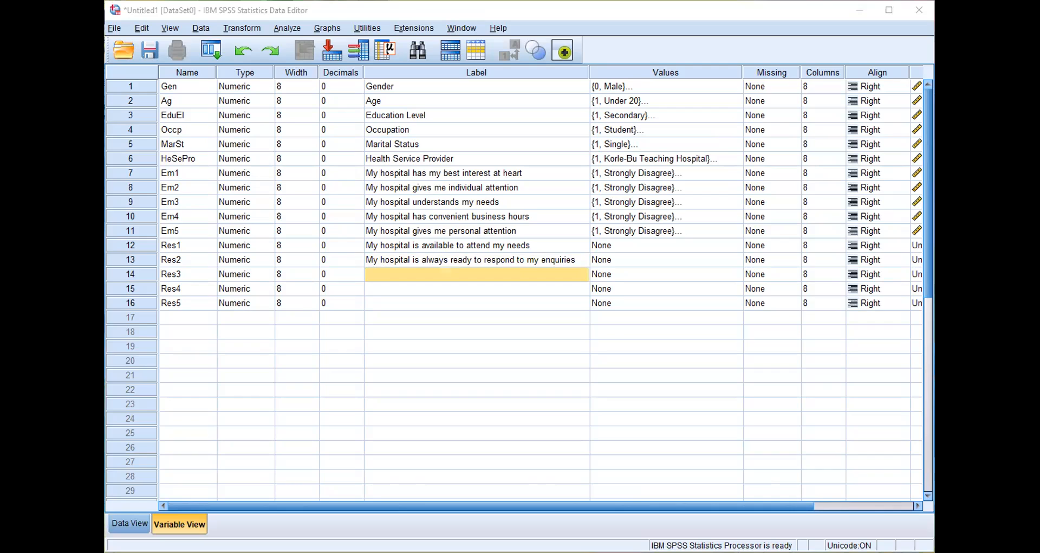
left_click(780, 404)
left_click(515, 276)
right_click(486, 285)
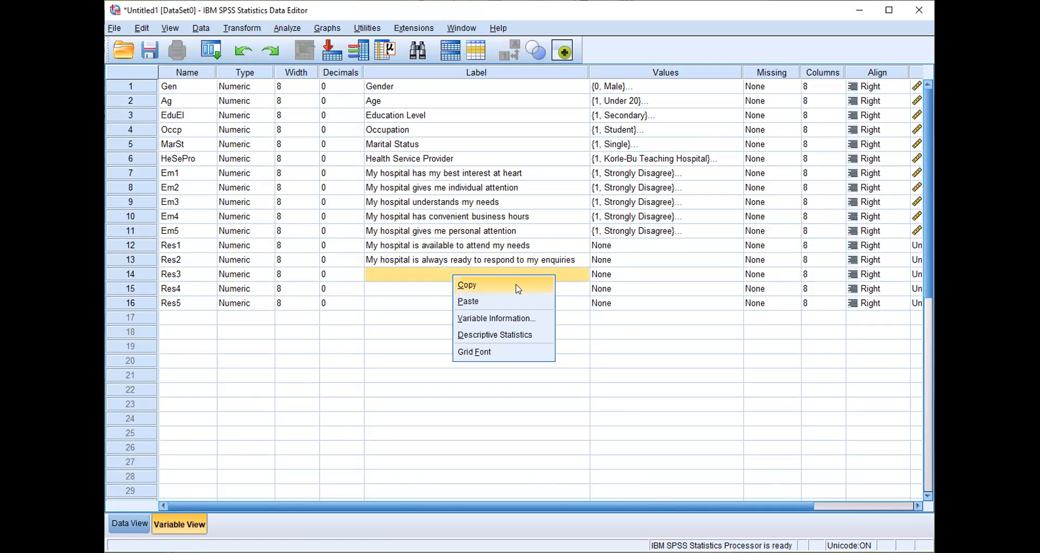
left_click(512, 298)
Clear the overflow text from Res4's label and complete Res3's label with "services will be performed"
left_click(479, 292)
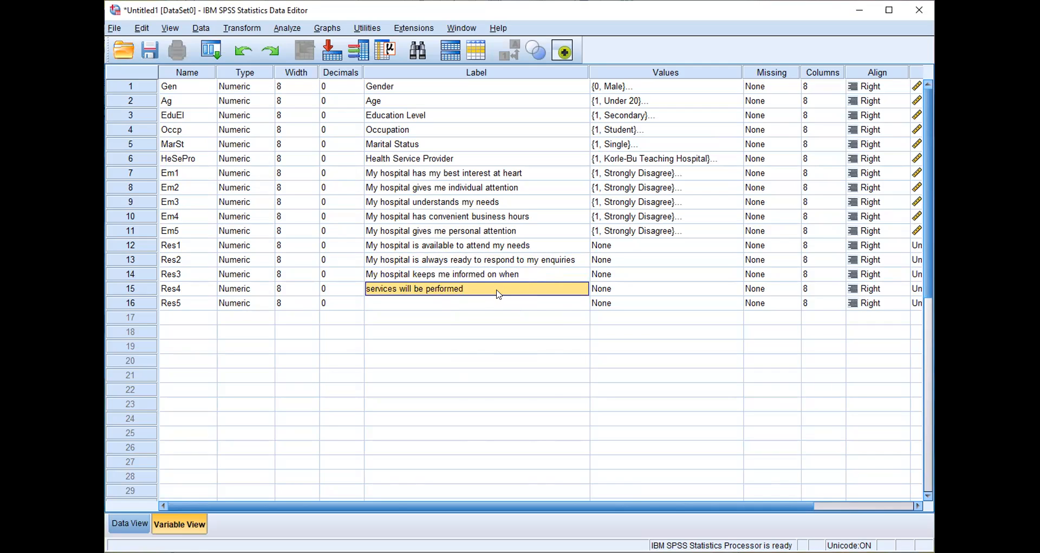
right_click(499, 294)
left_click(475, 291)
key("Delete")
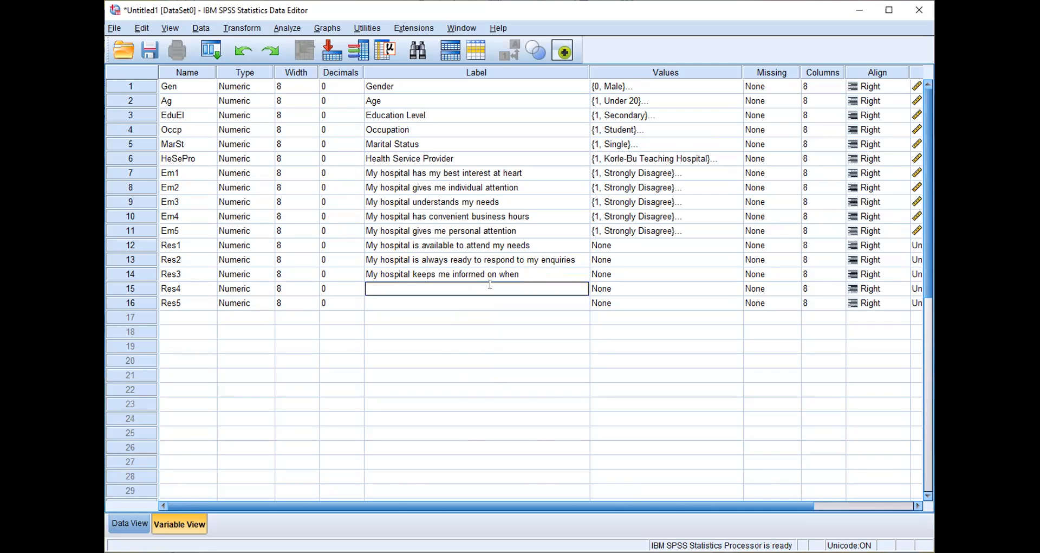
left_click(529, 278)
double_click(532, 274)
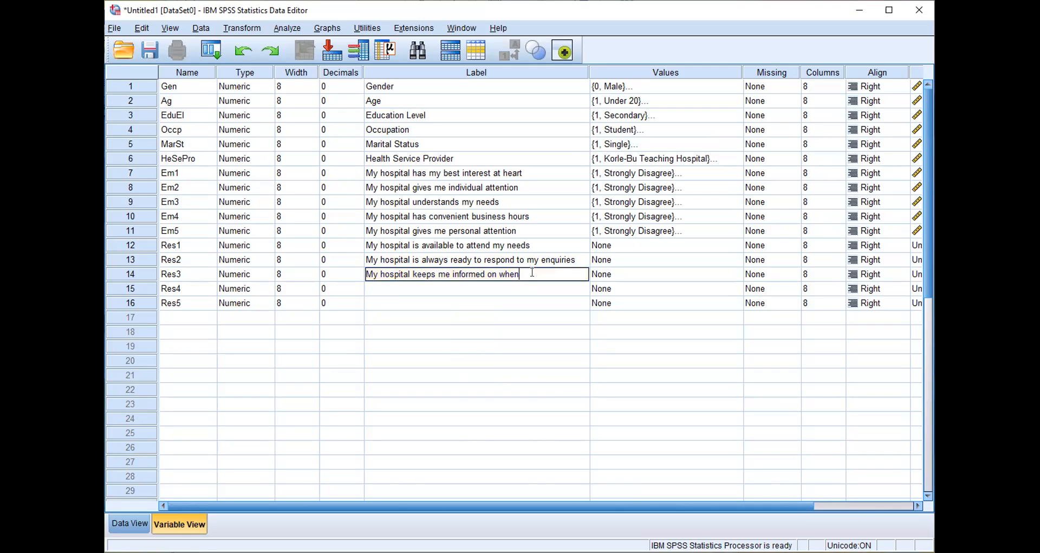
type("services will be performed")
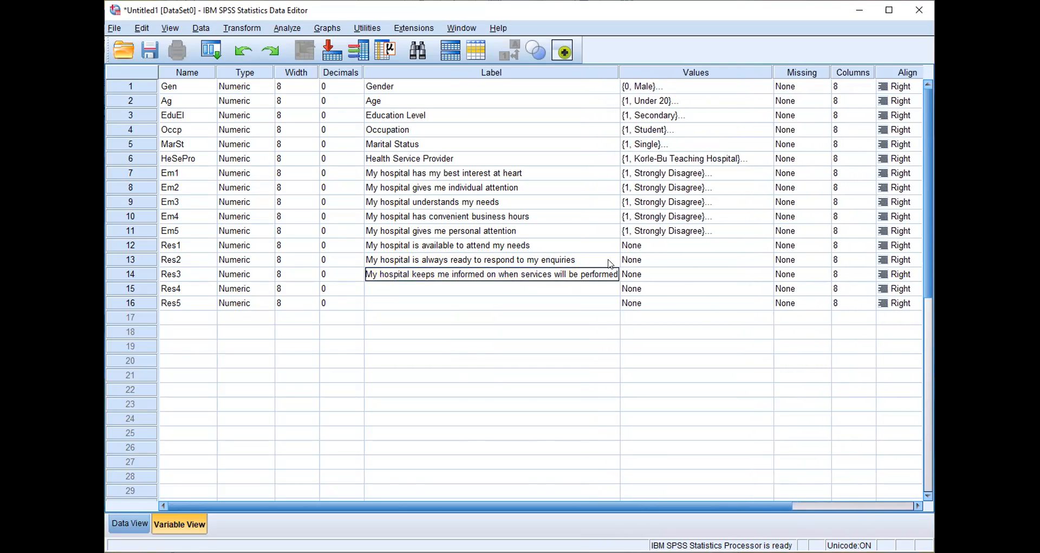
Set the label of Res4 to "My hospital provides prompt service", copied from the questionnaire
left_click(568, 303)
left_click(544, 290)
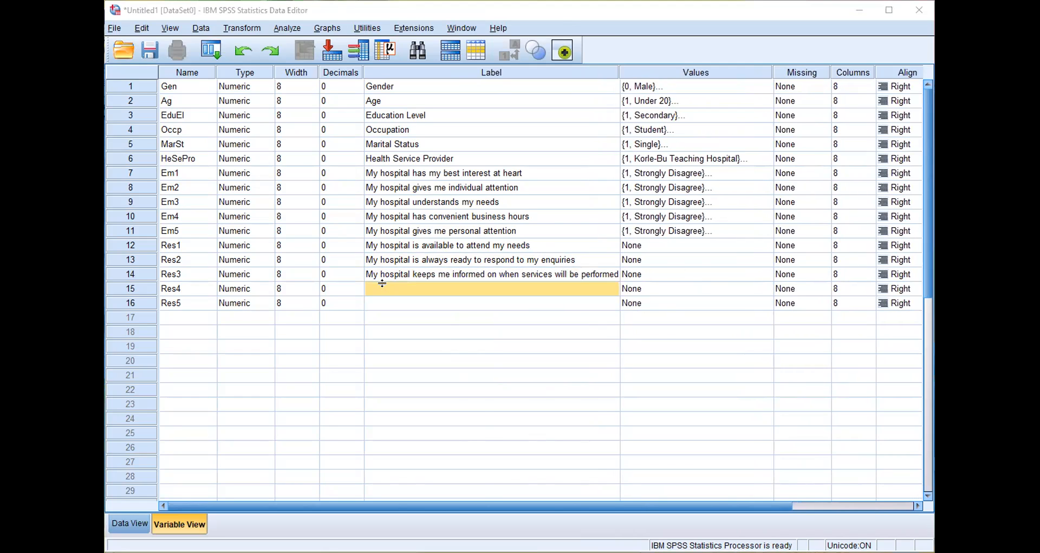
left_click(760, 369)
left_click(519, 357)
left_click(441, 291)
type("My hospital provides prompt service")
left_click(448, 303)
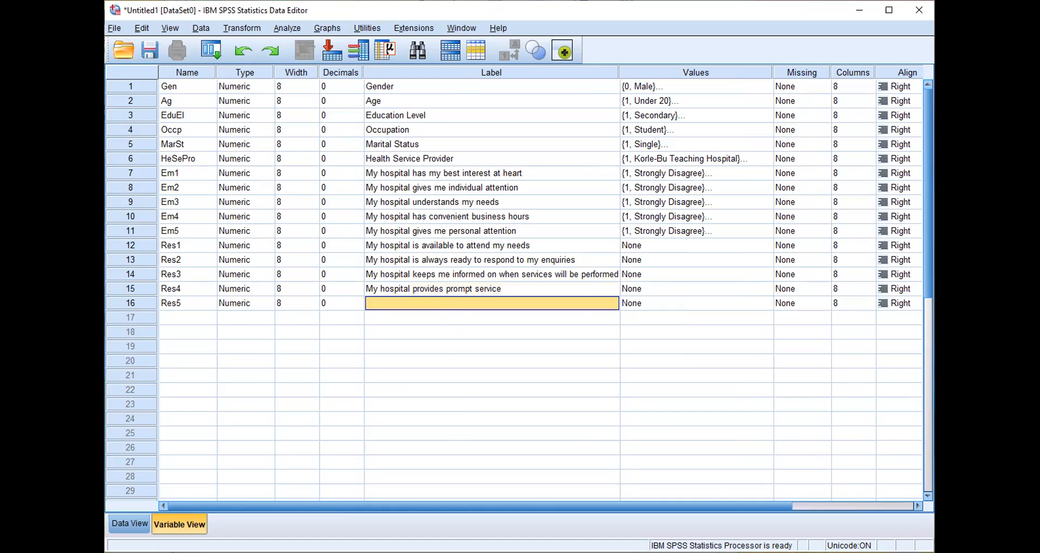
Label the variable Res5 as "My hospital is never too busy to communicate"
key("alt+Tab")
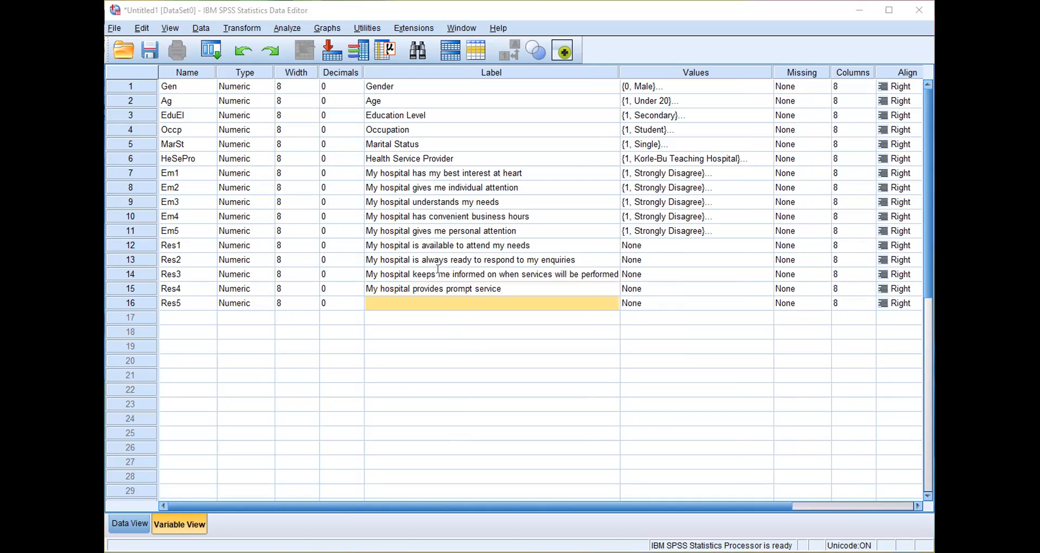
left_click(844, 375)
double_click(406, 303)
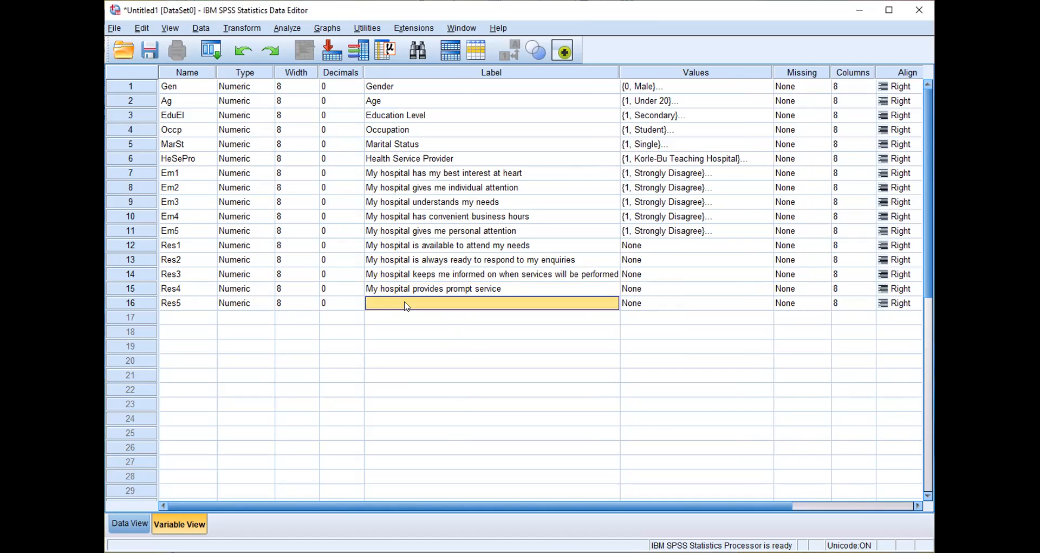
type("My hospital is never too busy to communicate")
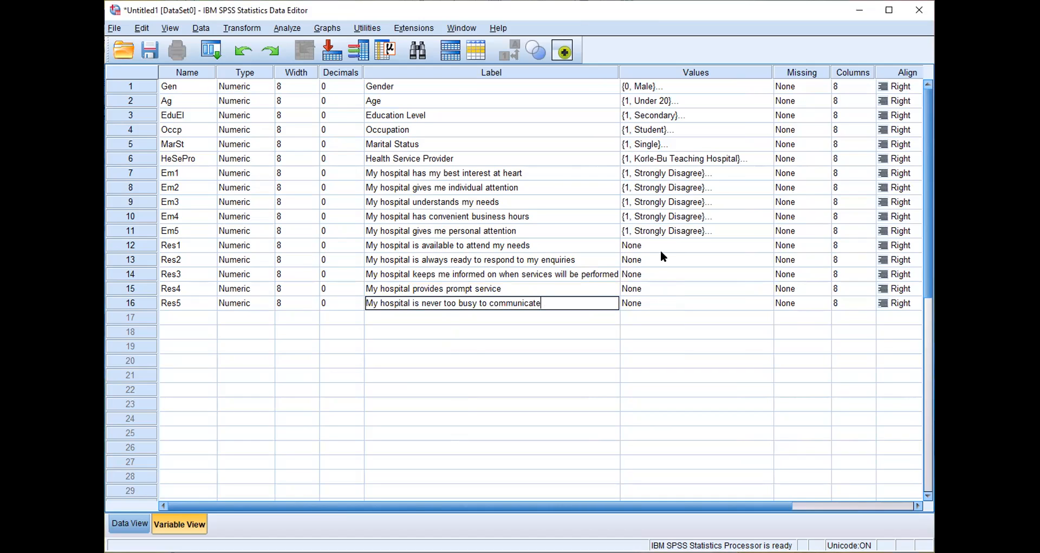
Copy the value labels of Em5, starting with "1, Strongly Disagree", to the variables Res1 through Res5
left_click(671, 234)
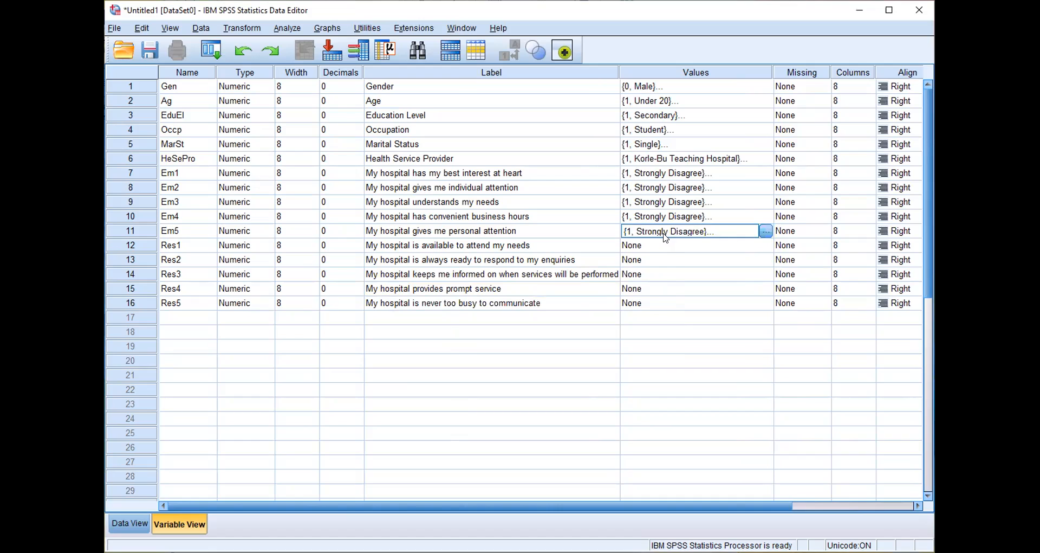
left_click(666, 248)
key("ctrl+v")
left_click(662, 260)
key("ctrl+v")
left_click(657, 274)
key("ctrl+v")
left_click(659, 286)
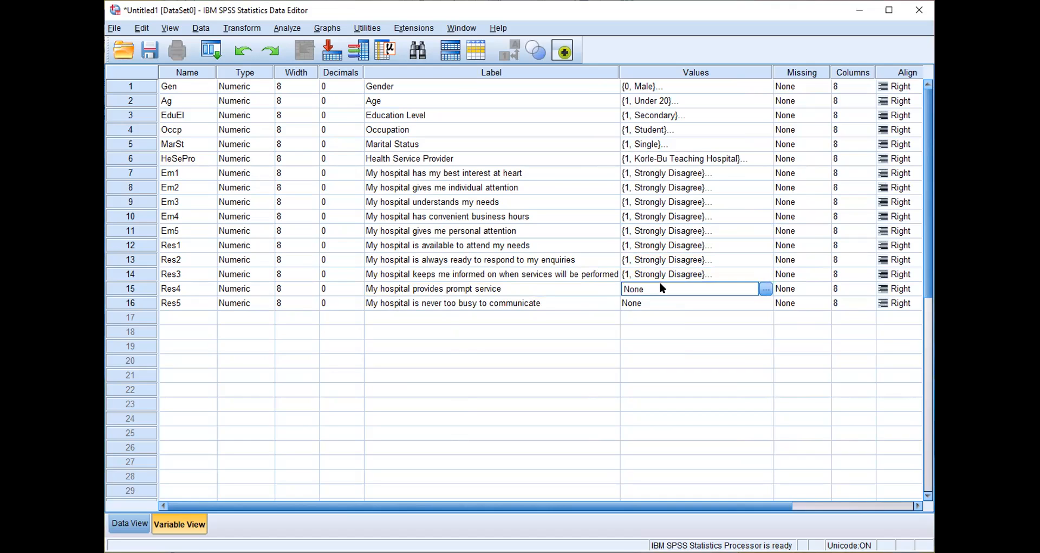
key("ctrl+v")
left_click(657, 302)
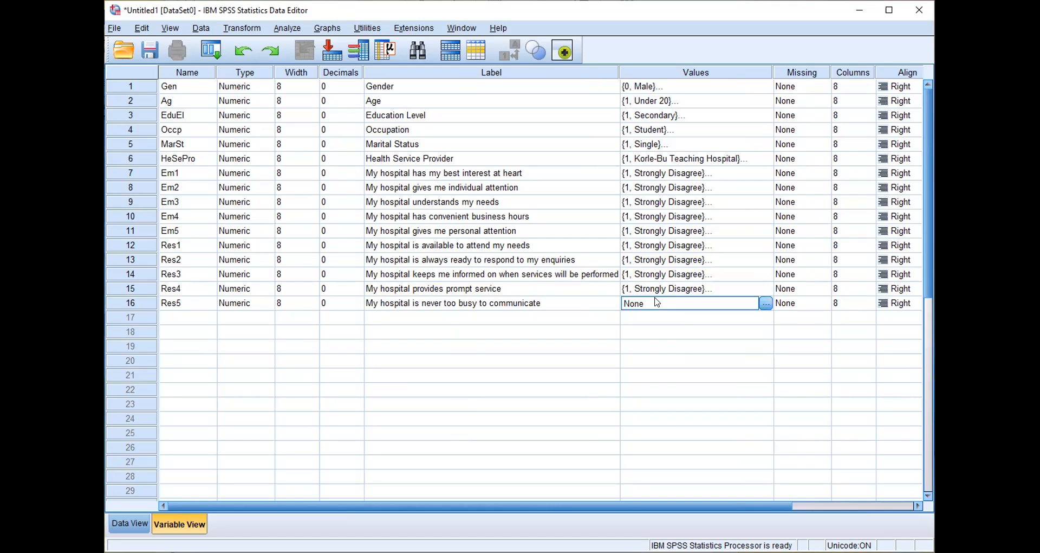
key("ctrl+v")
Set the measurement level of the variables Res1 through Res5 to Scale
scroll(666, 310, "down", 1)
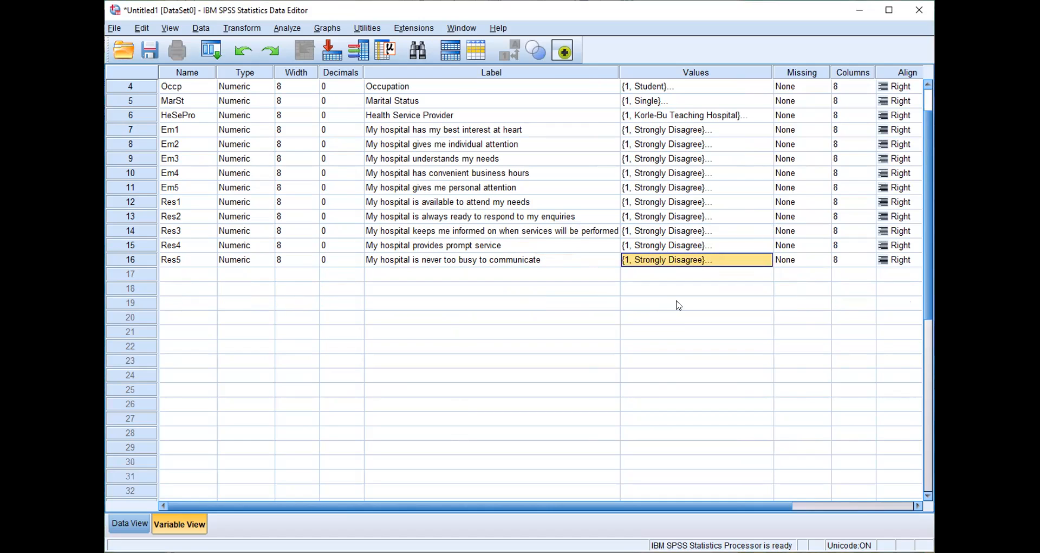
left_click(207, 273)
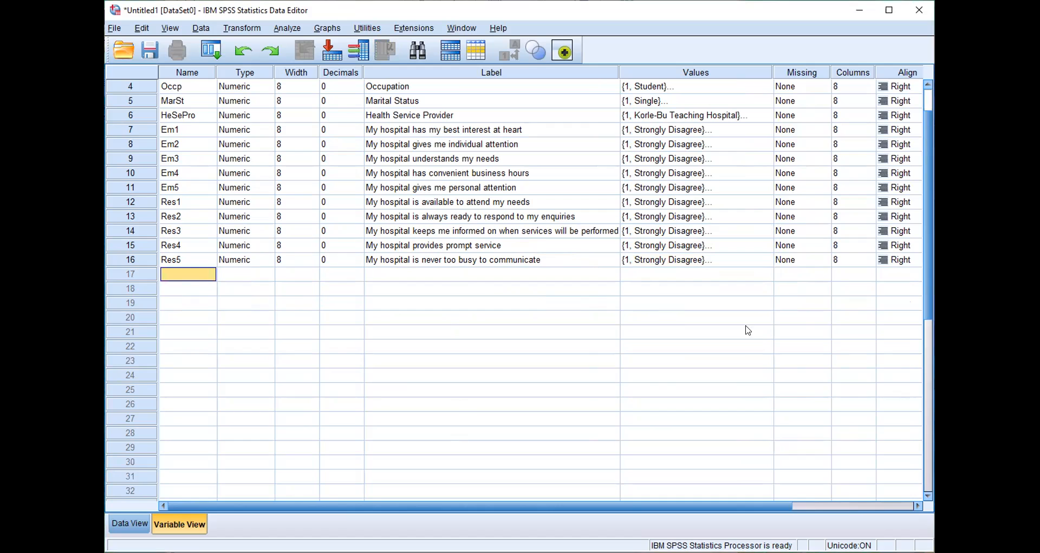
scroll(905, 181, "up", 1)
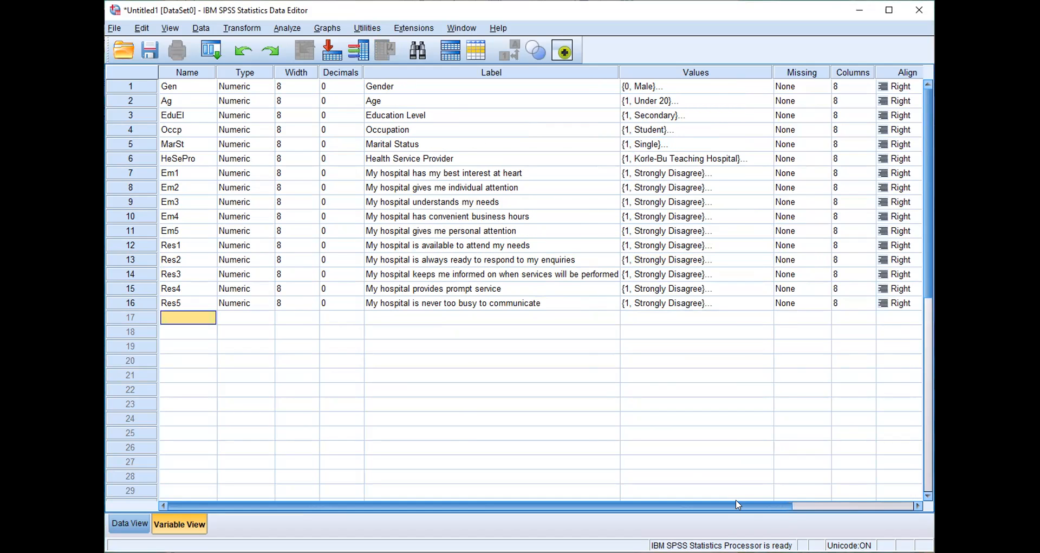
left_click_drag(736, 507, 861, 506)
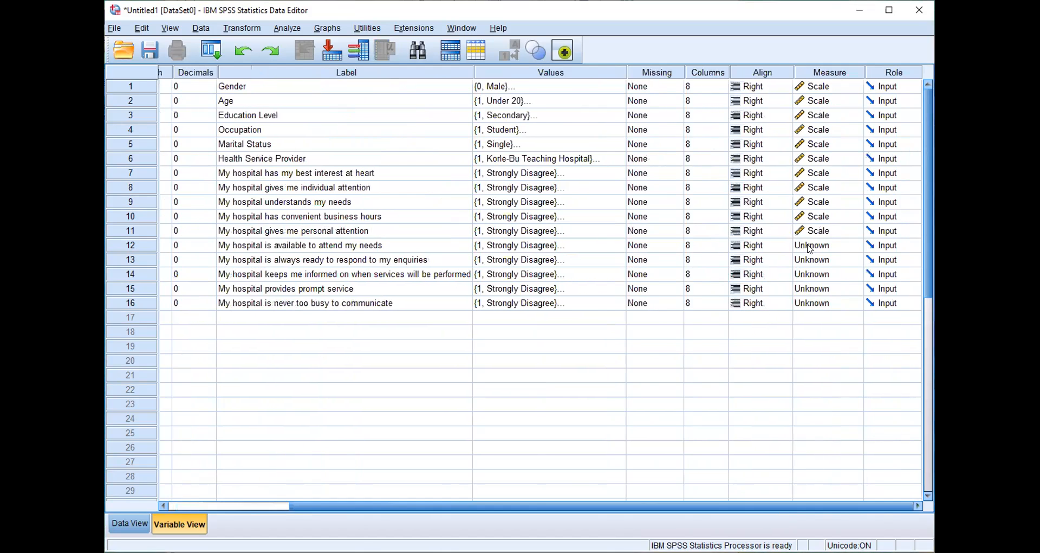
left_click(810, 248)
left_click(810, 260)
left_click(802, 276)
left_click(803, 287)
left_click(802, 303)
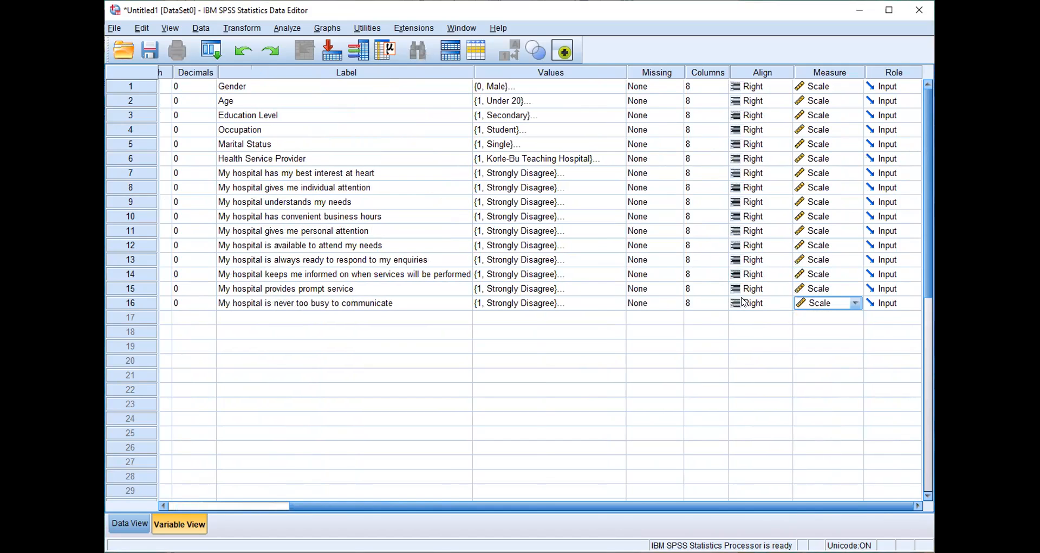
Add five variables in rows 17 to 21 named Tan1, Tan2, Tan3, TAn4 and Tan5
left_click_drag(600, 506, 296, 506)
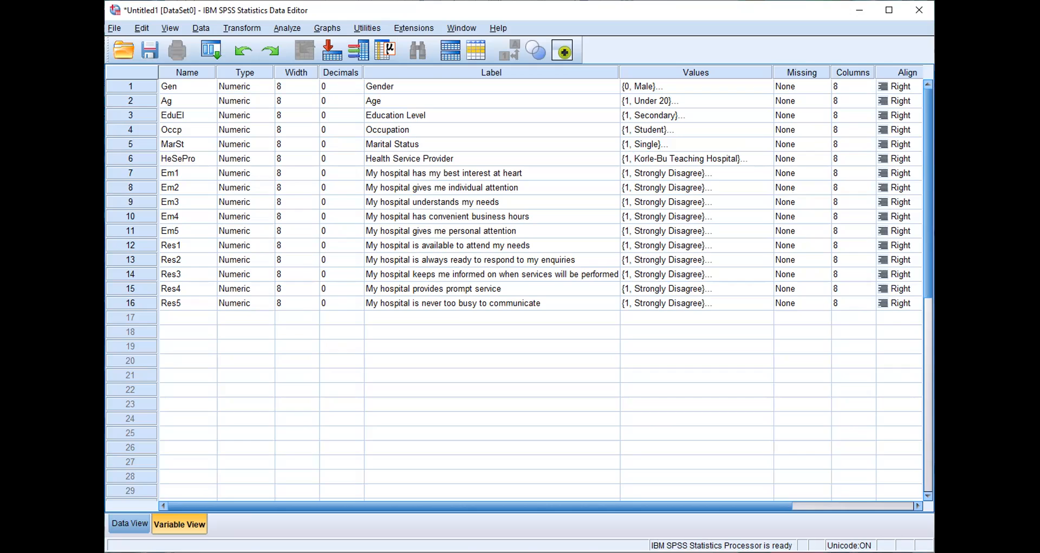
left_click(759, 391)
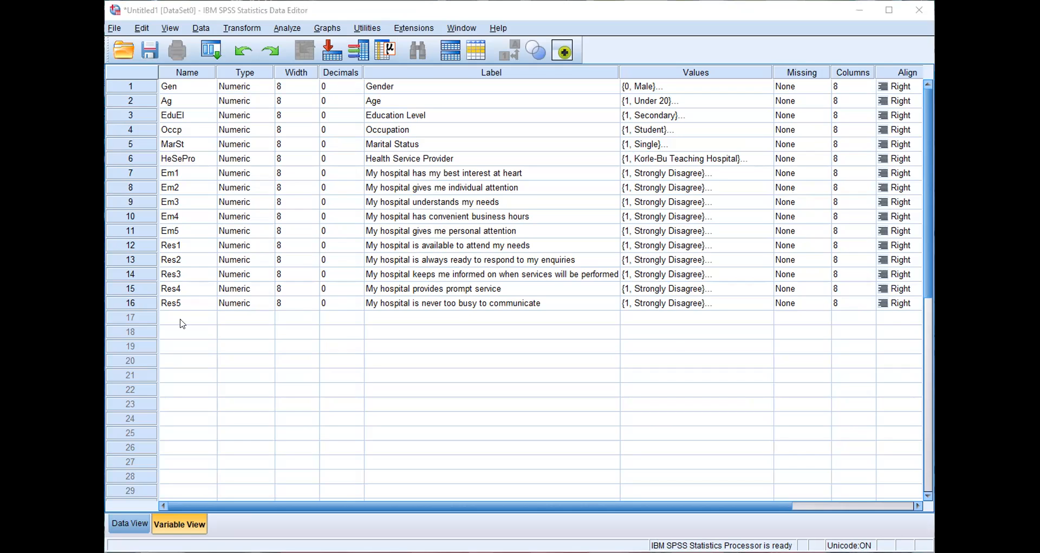
left_click(515, 357)
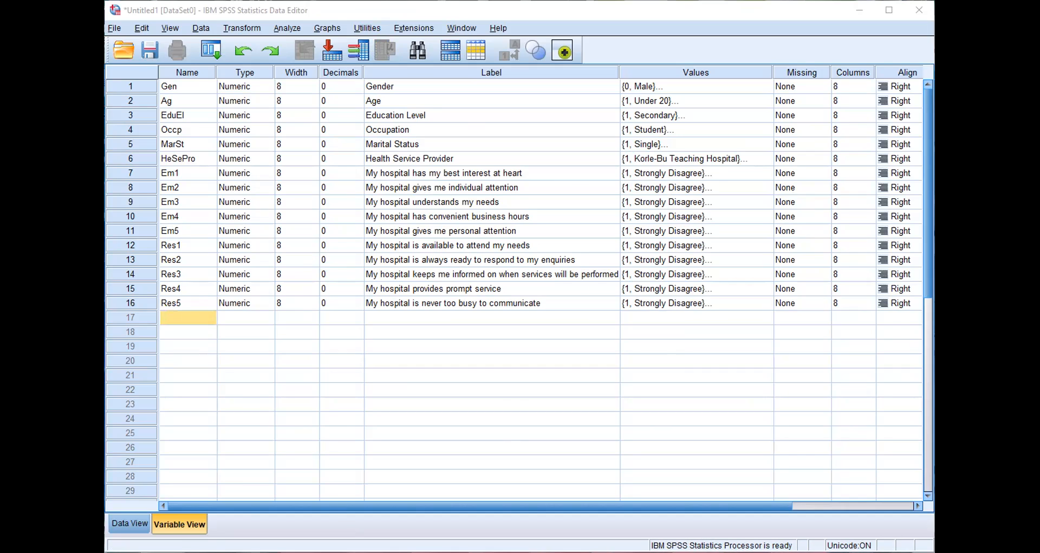
left_click(140, 11)
type("Tan1")
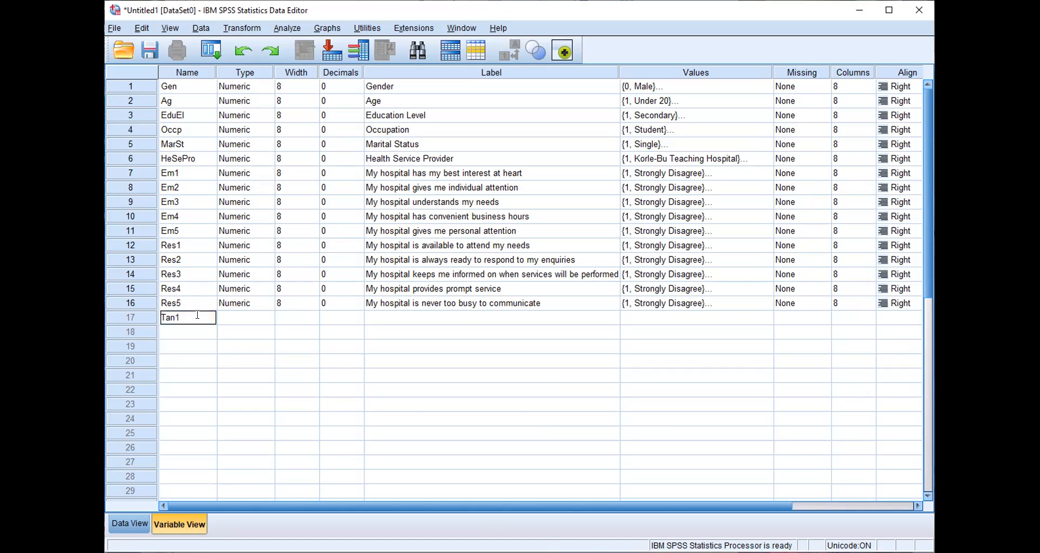
key("Return")
type("Tan2")
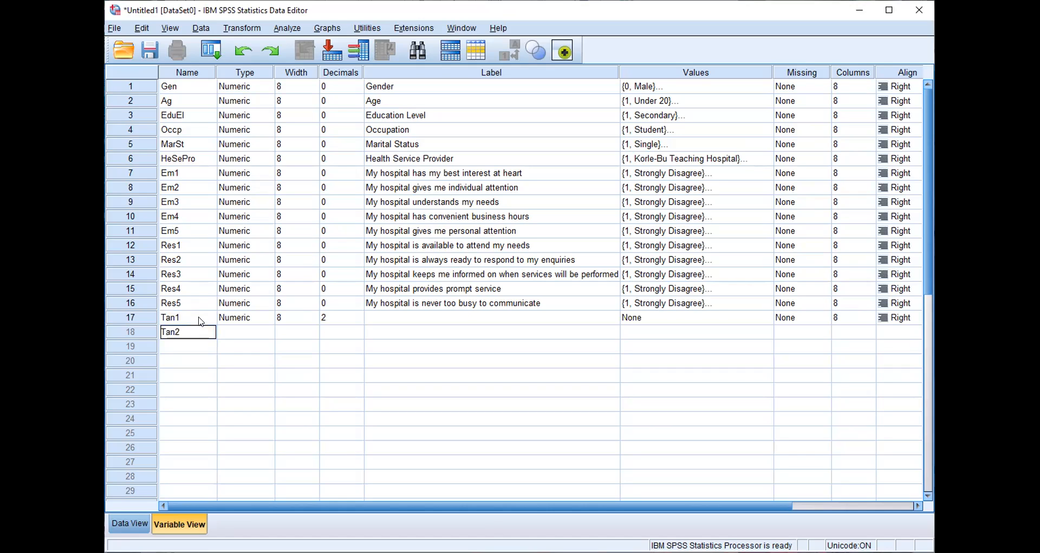
key("Return")
type("Tan3")
key("Return")
type("TAn4")
key("Return")
type("Tan")
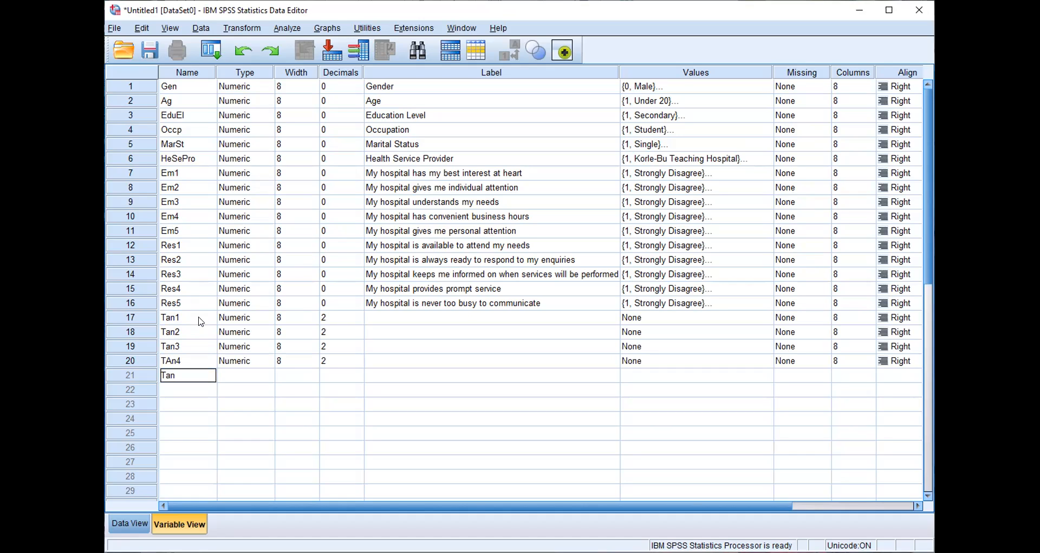
type("5")
Correct the capitalisation of the variable name in row 20 so it reads Tan4
left_click(168, 358)
key("BackSpace")
type("a")
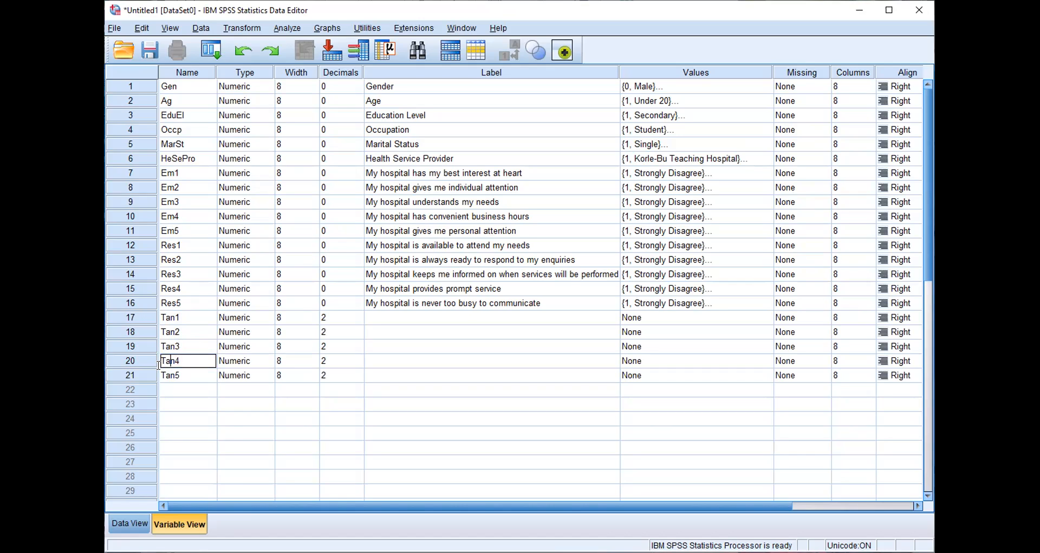
Label the variable Tan1 as "My hospital has modern health facilities"
left_click(383, 316)
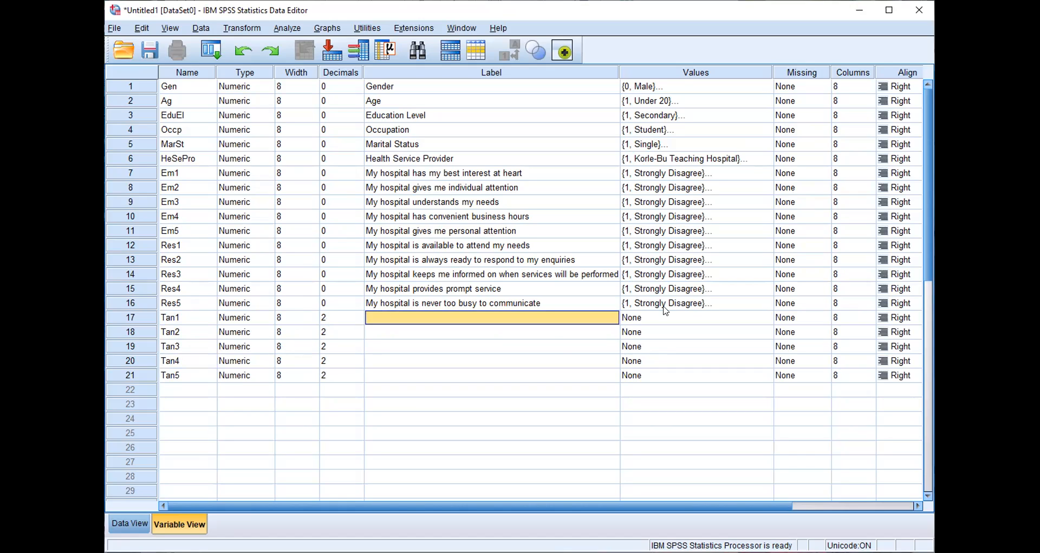
key("alt+Tab")
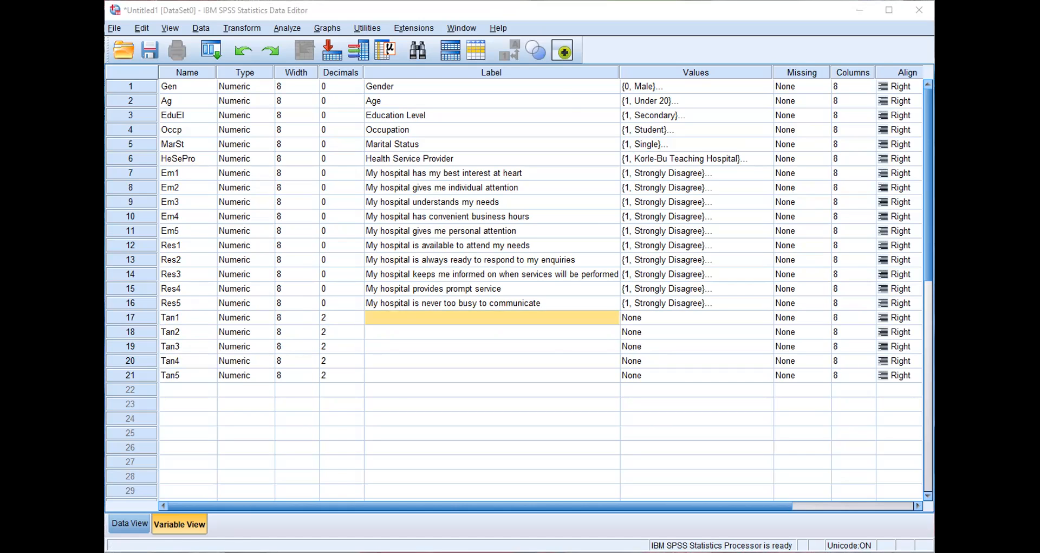
left_click(769, 374)
left_click(371, 314)
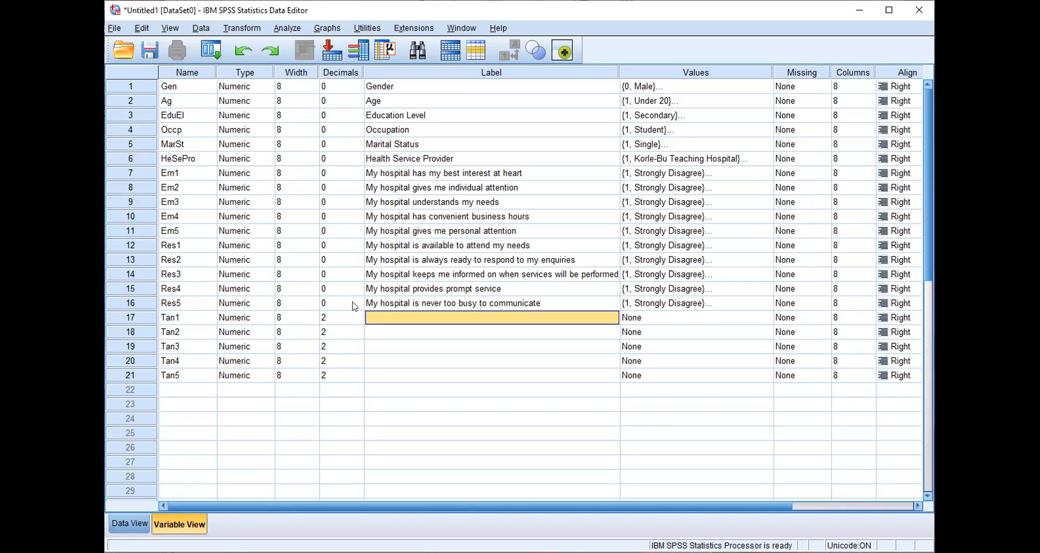
type("My hospital has modern health facilities")
Paste "My hospital's physical facilities like furniture are comfortable for me to interact with the professionals" into the labels, starting at Tan2
key("alt+Tab")
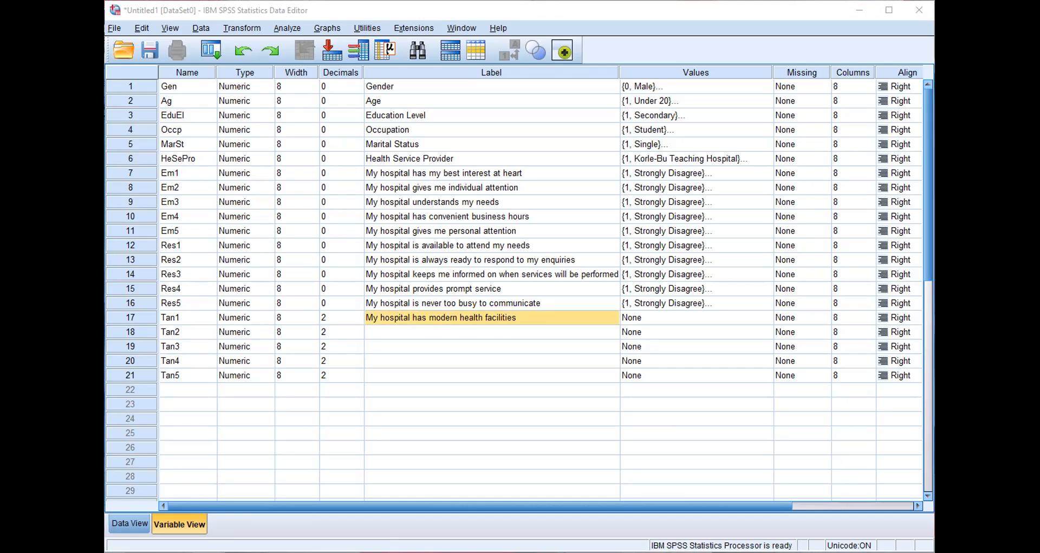
left_click(776, 421)
left_click(469, 334)
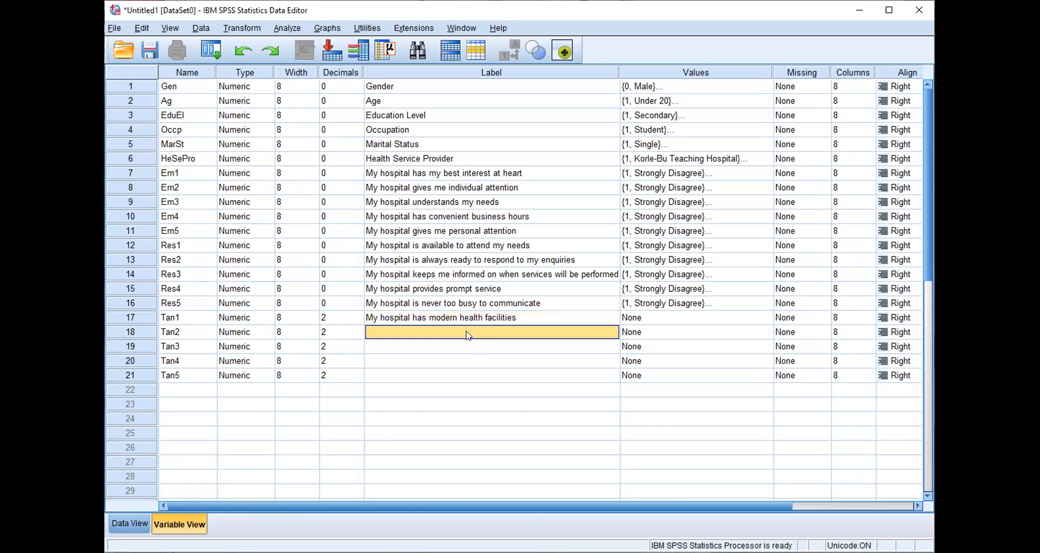
type("My hospital's physical facilities like furniture are comfortable for me to interact with the professionals")
Move the text "are comfortable for me to interact with the" from the Tan3 label to the end of the Tan2 label
left_click(523, 347)
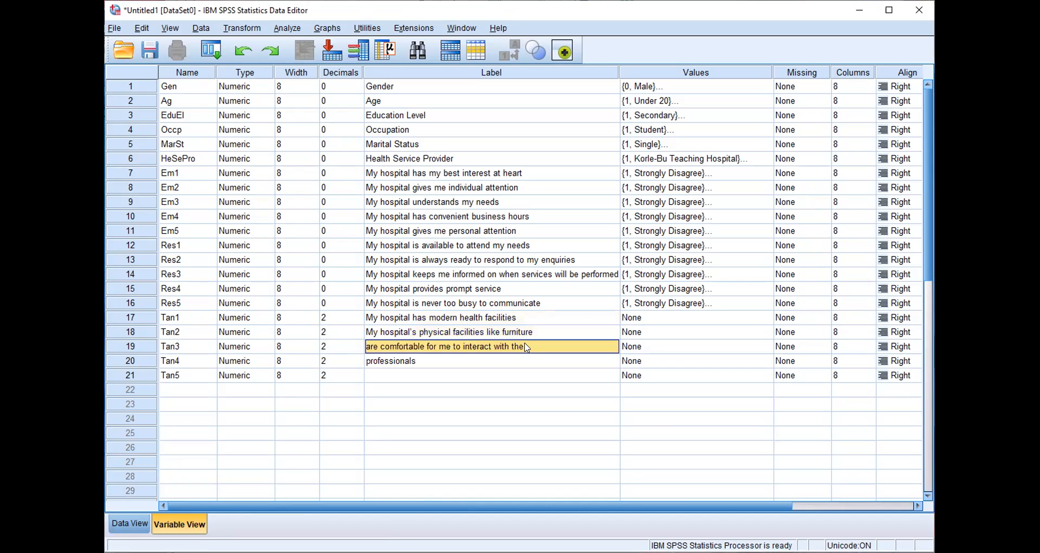
right_click(526, 348)
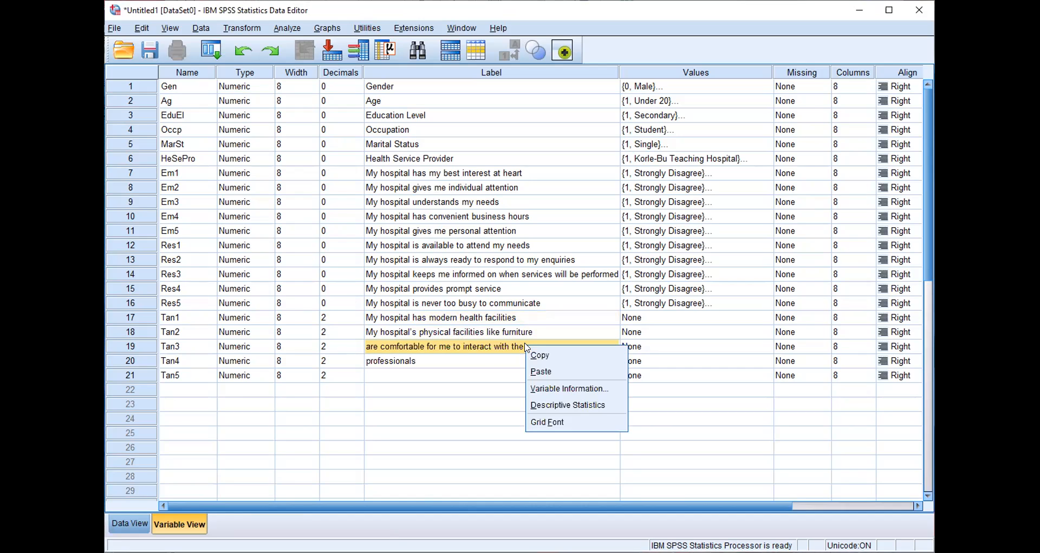
left_click(530, 353)
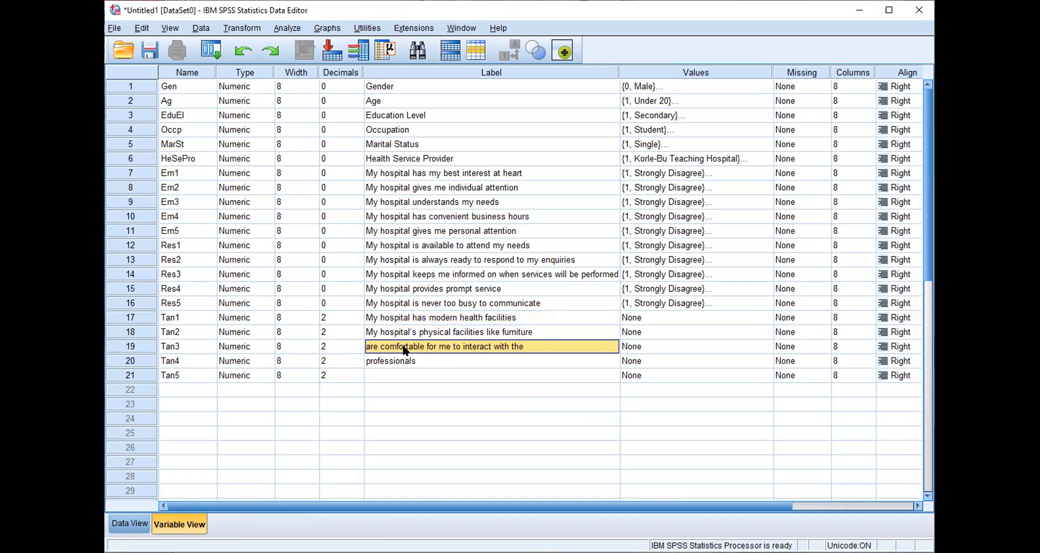
double_click(406, 346)
left_click_drag(512, 346, 350, 342)
left_click(520, 347)
left_click_drag(513, 347, 364, 346)
left_click(536, 350)
left_click_drag(536, 349, 366, 347)
key("ctrl+x")
double_click(544, 330)
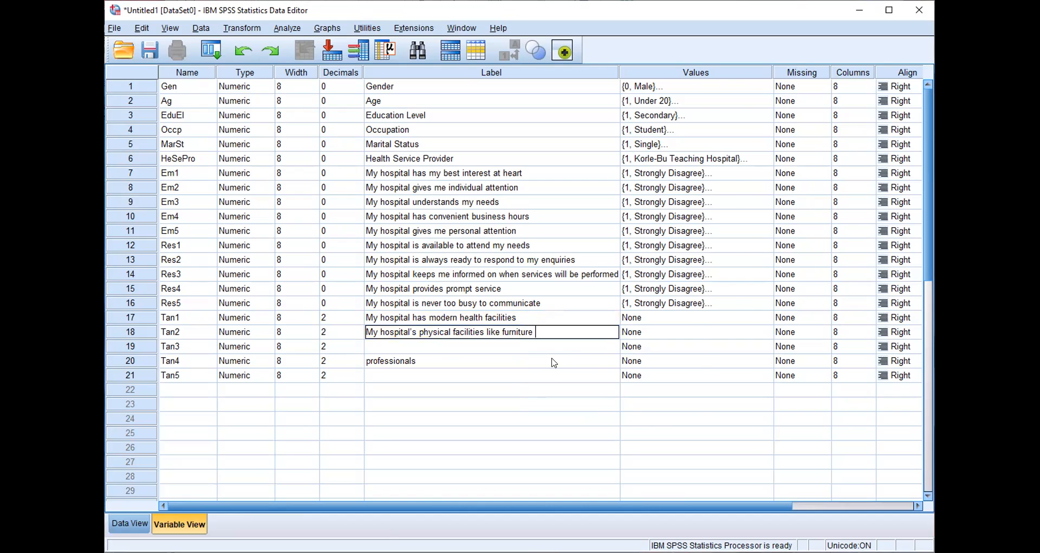
key("ctrl+v")
Move the word "professionals" from the Tan4 label to the end of the Tan2 label, and narrow the Label column
left_click(405, 360)
left_click(407, 361)
left_click_drag(417, 360, 360, 367)
key("ctrl+x")
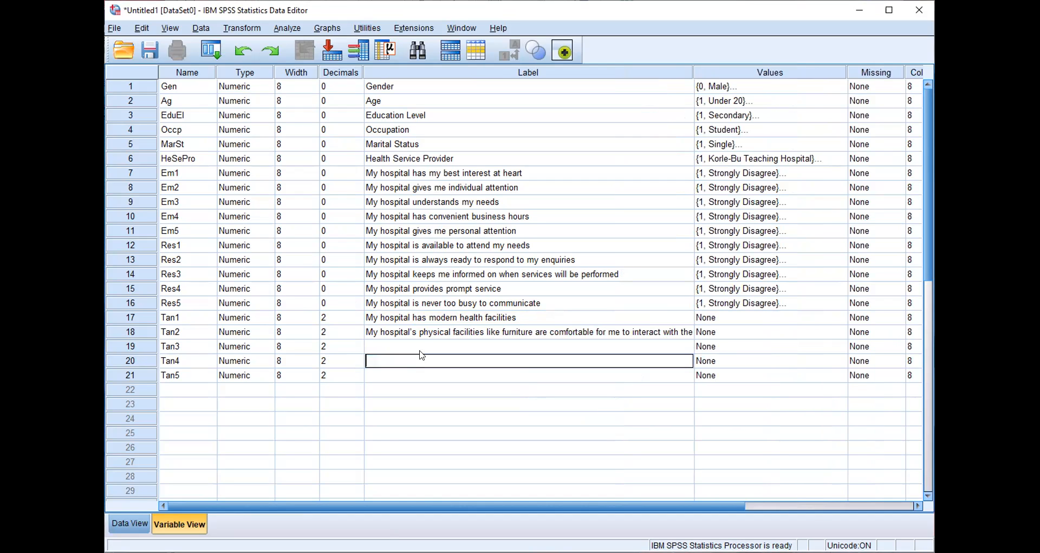
left_click(688, 334)
left_click(687, 334)
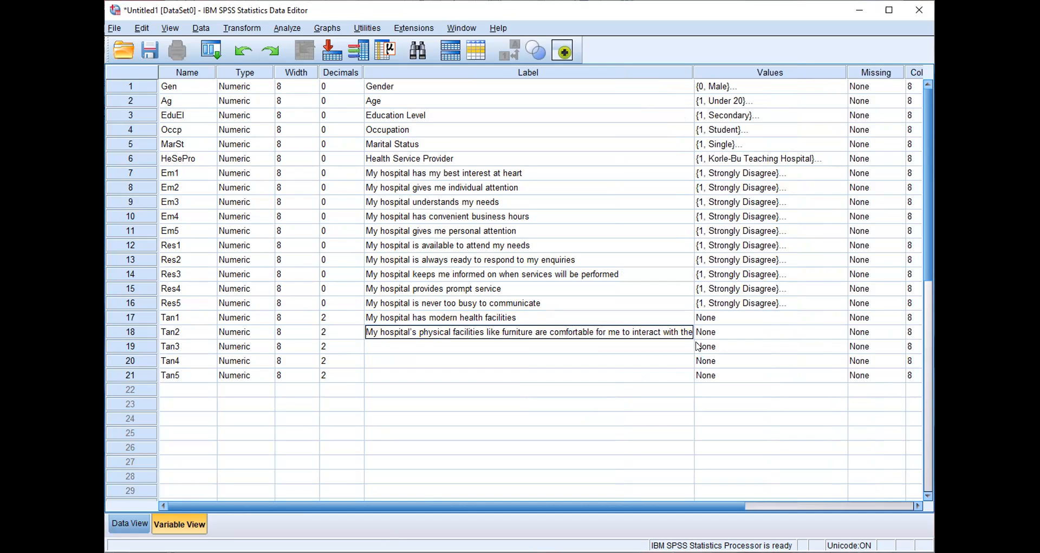
key("ctrl+v")
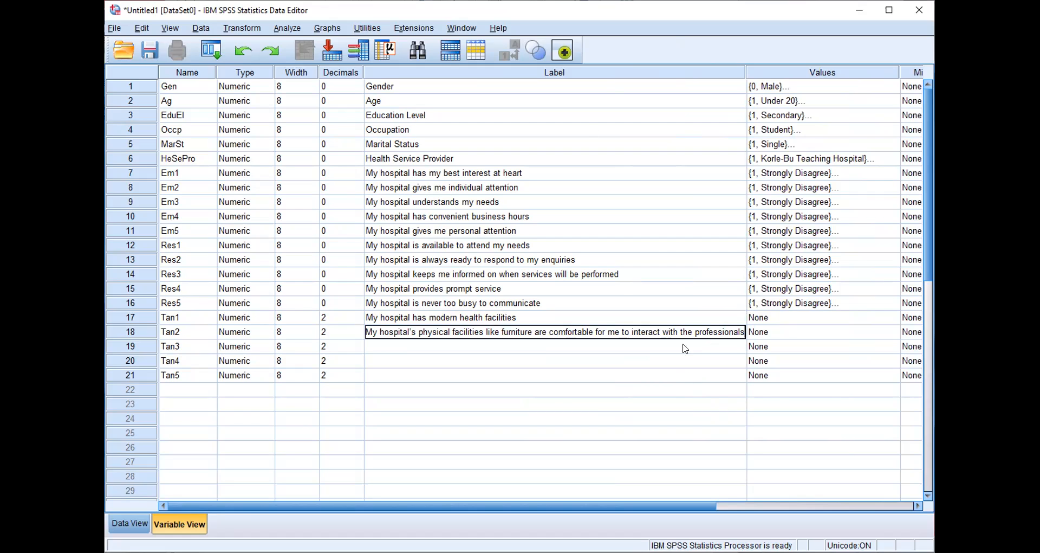
left_click_drag(743, 71, 515, 62)
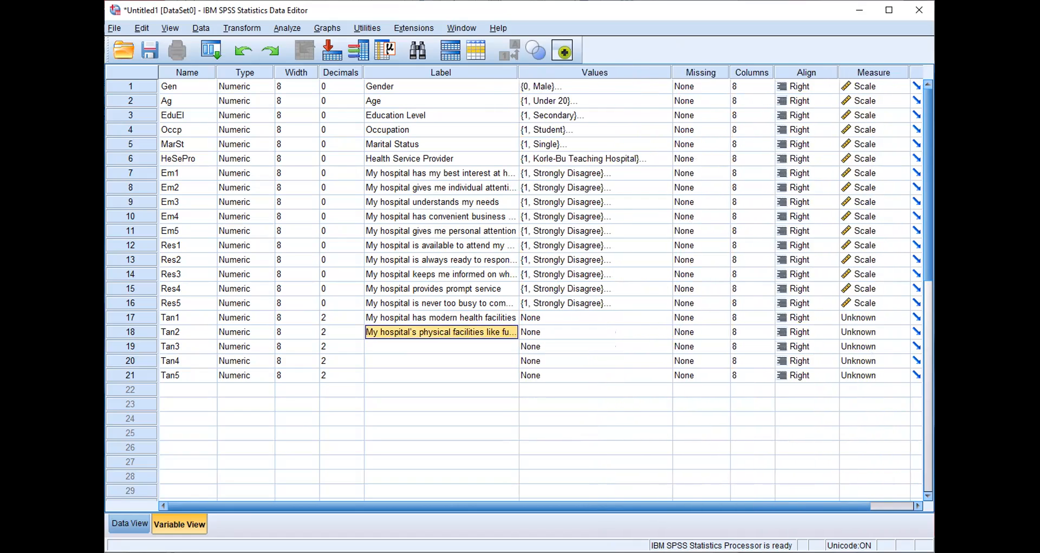
Label the variable Tan3 as "The hospital's stuffs are smartly dressed"
key("alt+Tab")
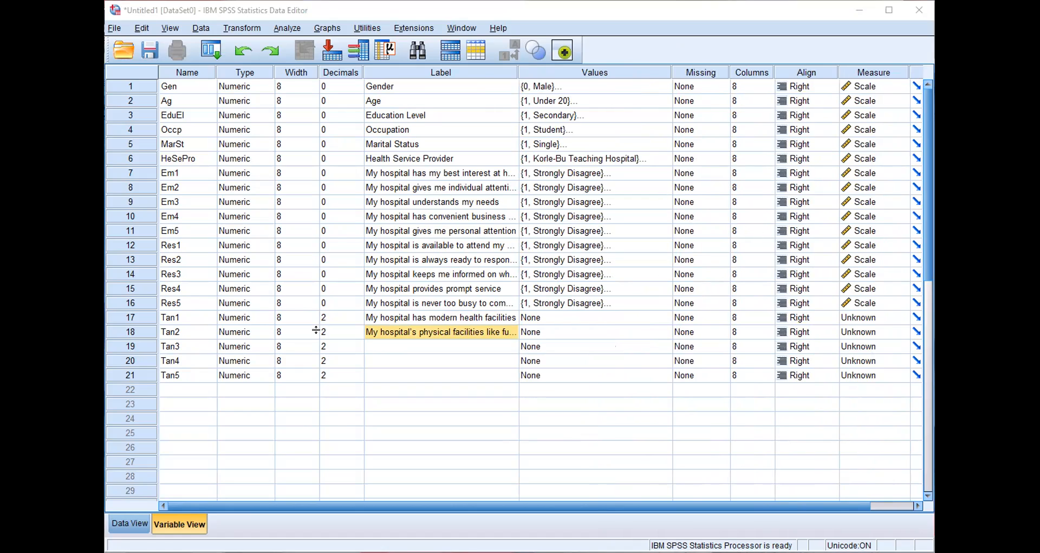
left_click(413, 347)
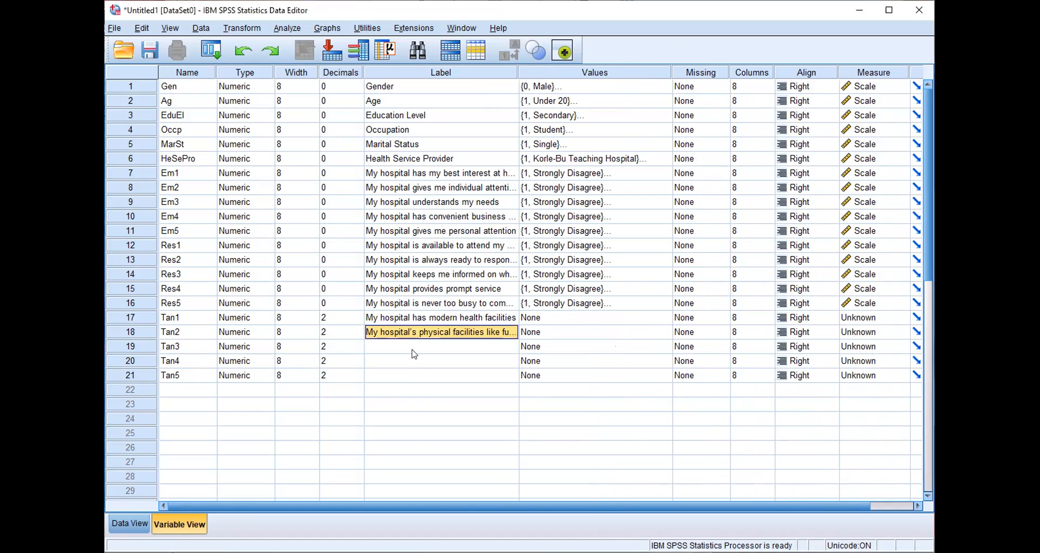
key("ctrl+v")
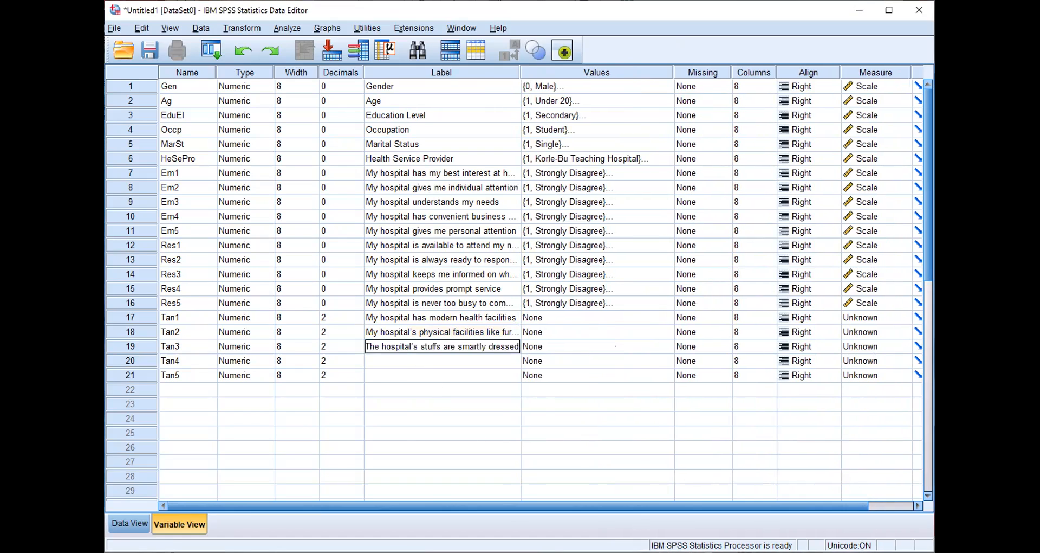
key("alt+Tab")
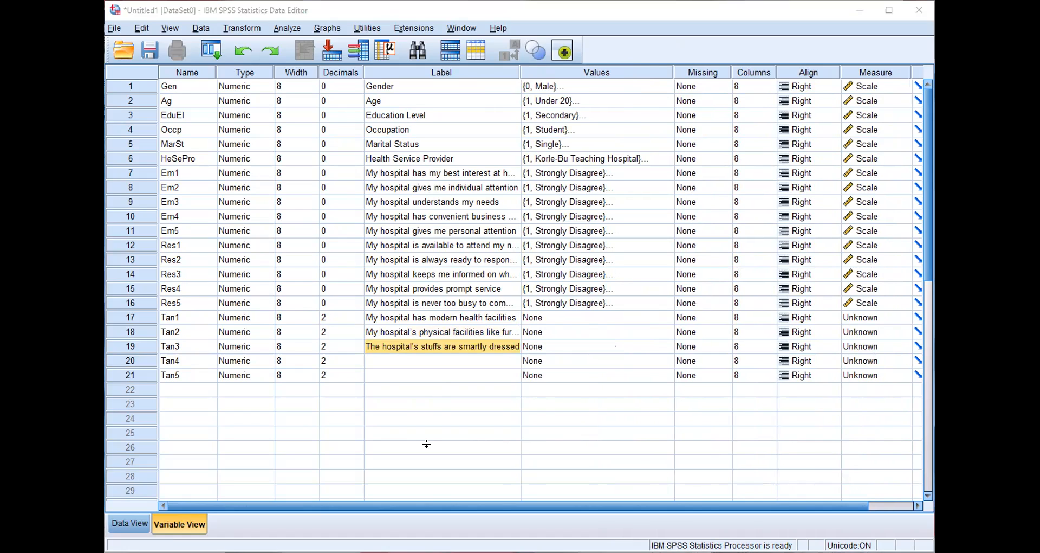
Label the variable Tan4 as "My hospital has all materials needed at the exact time"
double_click(435, 355)
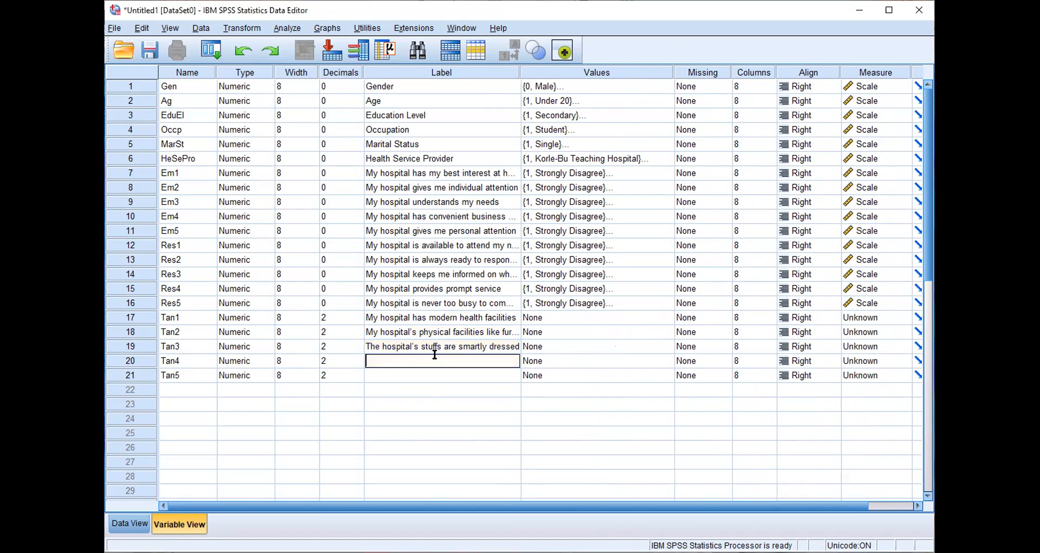
key("ctrl+v")
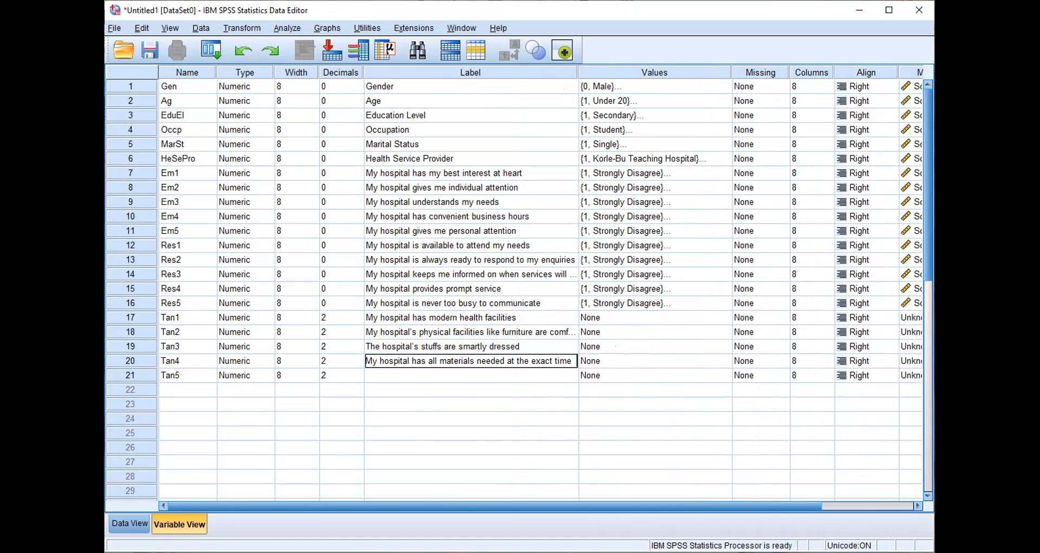
key("alt+Tab")
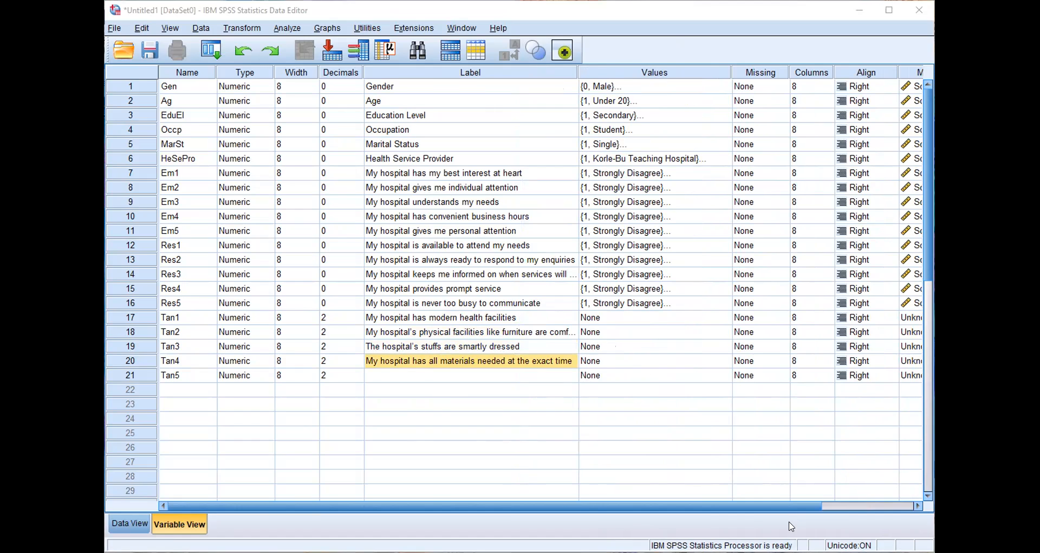
Label Tan5 as "Materials associated with the service (such as their notice boards, equipment) are visually appealing at my hospital", and narrow the Label column
left_click(447, 374)
left_click(446, 371)
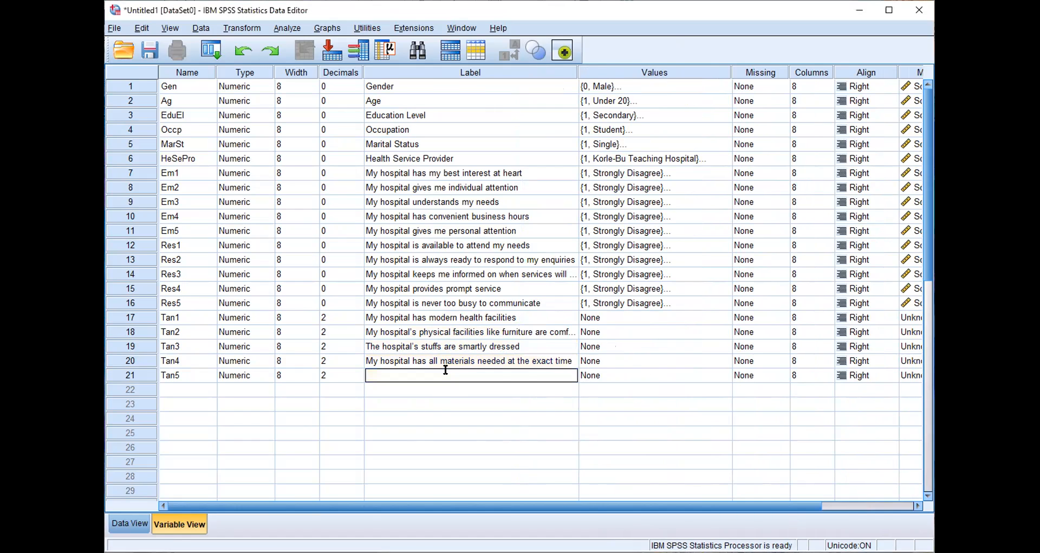
key("ctrl+v")
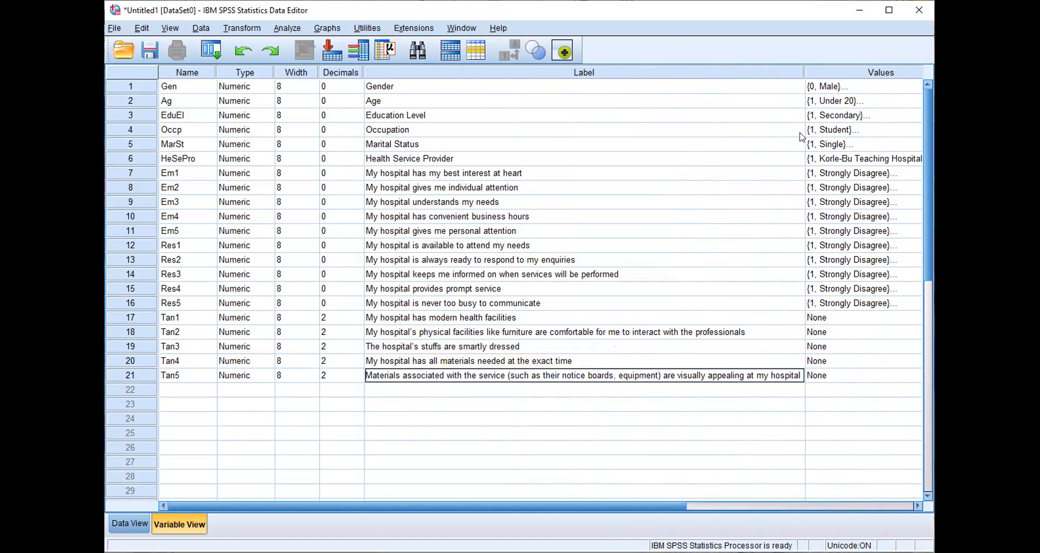
left_click_drag(802, 72, 581, 72)
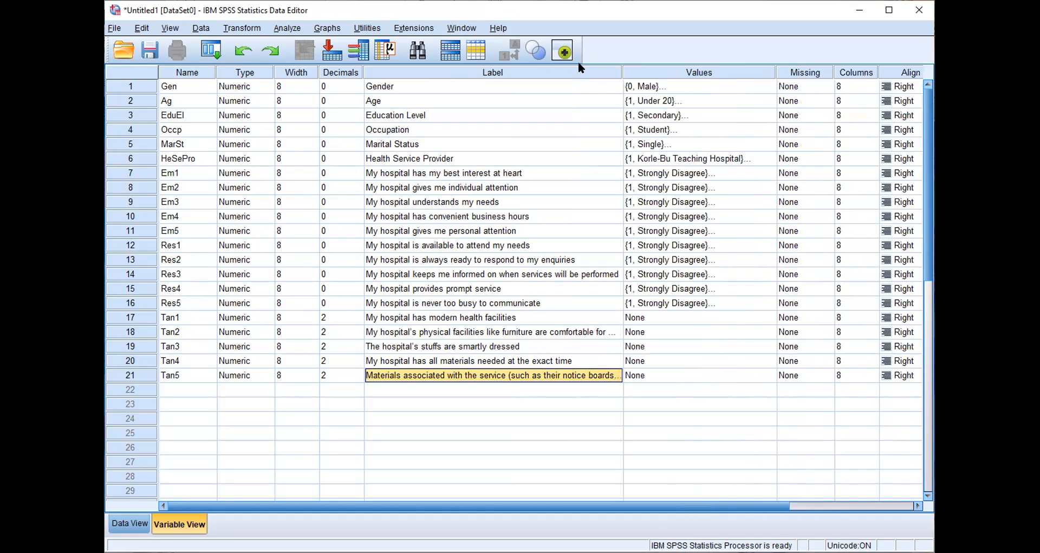
Copy the value labels of Res5 to Tan1 through Tan5, and set the measurement level of these variables to Scale
left_click(596, 306)
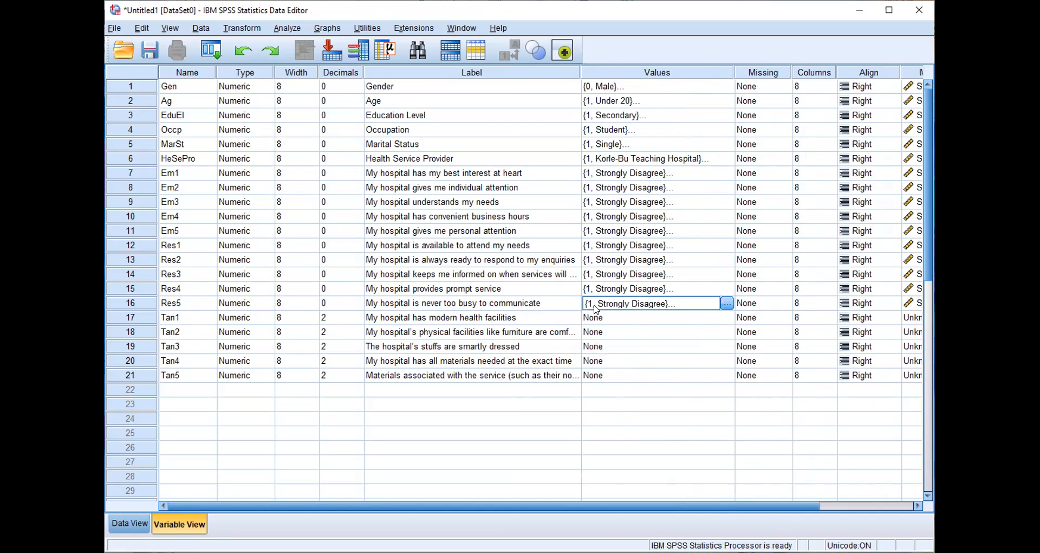
left_click(609, 314)
key("ctrl+v")
left_click(618, 335)
key("ctrl+v")
left_click(619, 347)
key("ctrl+v")
left_click(622, 367)
key("ctrl+v")
left_click(623, 375)
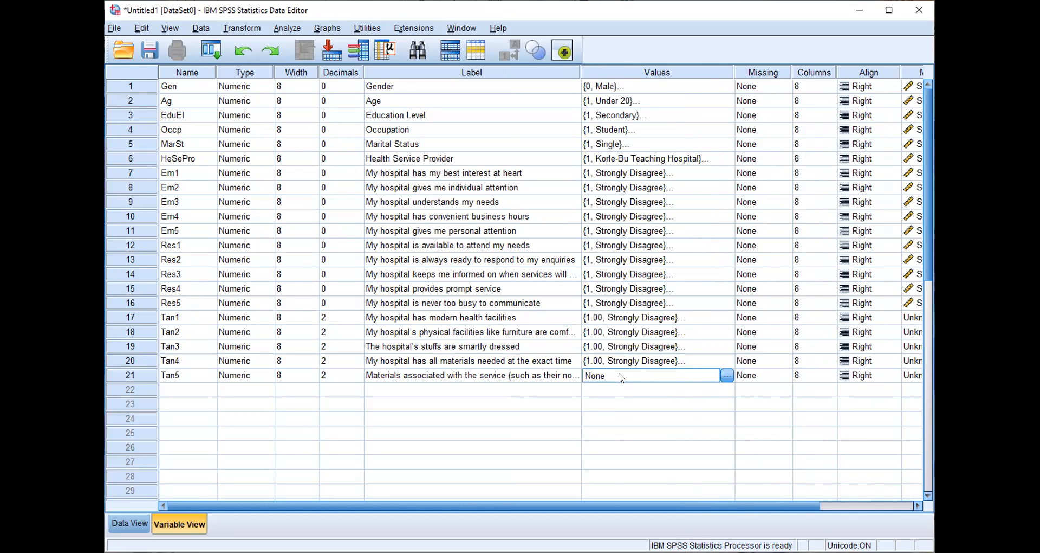
key("ctrl+v")
left_click(913, 322)
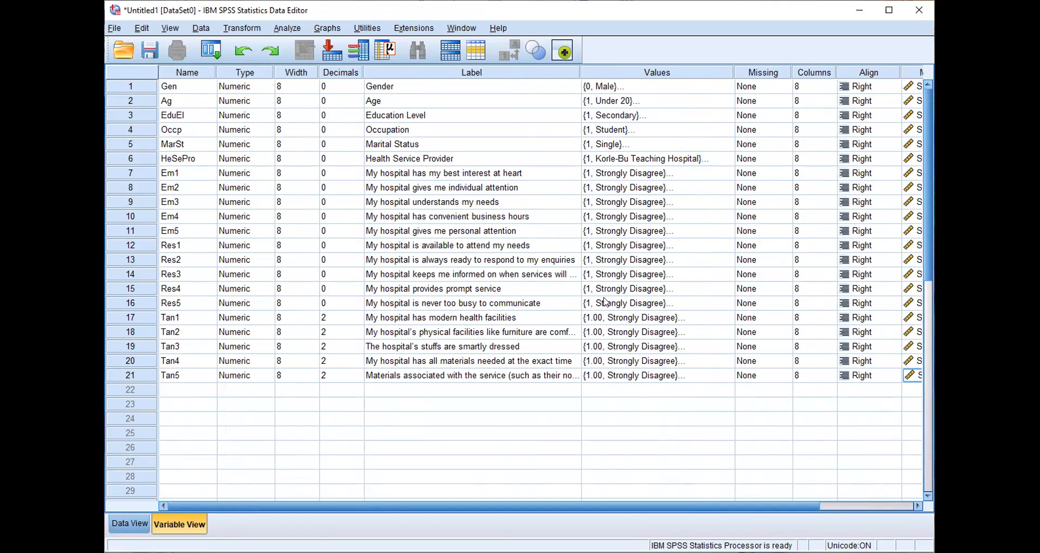
Set the number of decimals to 0 for the variables Tan1 through Tan5
left_click(358, 320)
left_click(359, 320)
left_click(357, 335)
left_click(356, 335)
left_click(357, 349)
left_click(356, 350)
left_click(357, 364)
left_click(357, 364)
left_click(353, 378)
left_click(354, 378)
left_click(176, 389)
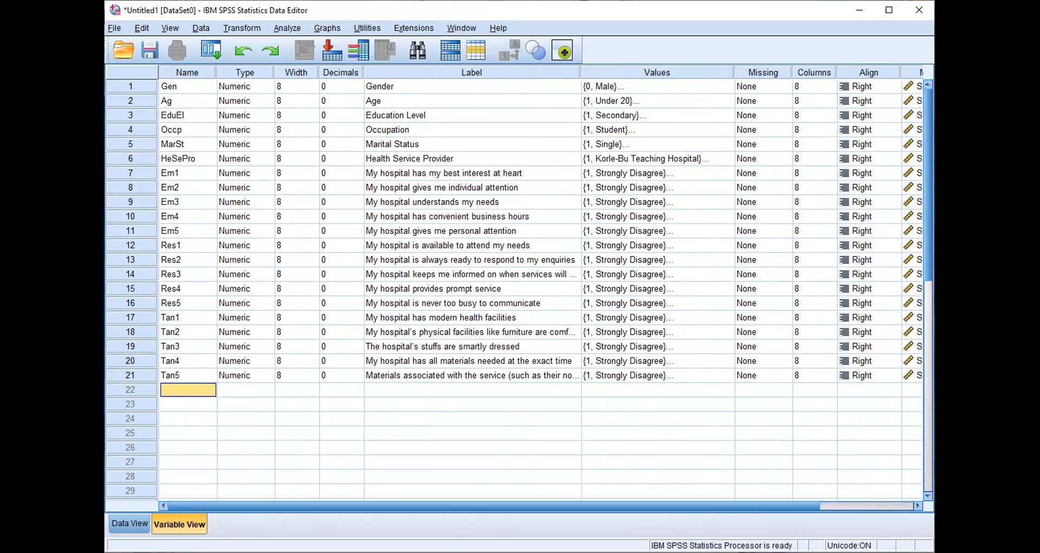
key("alt+Tab")
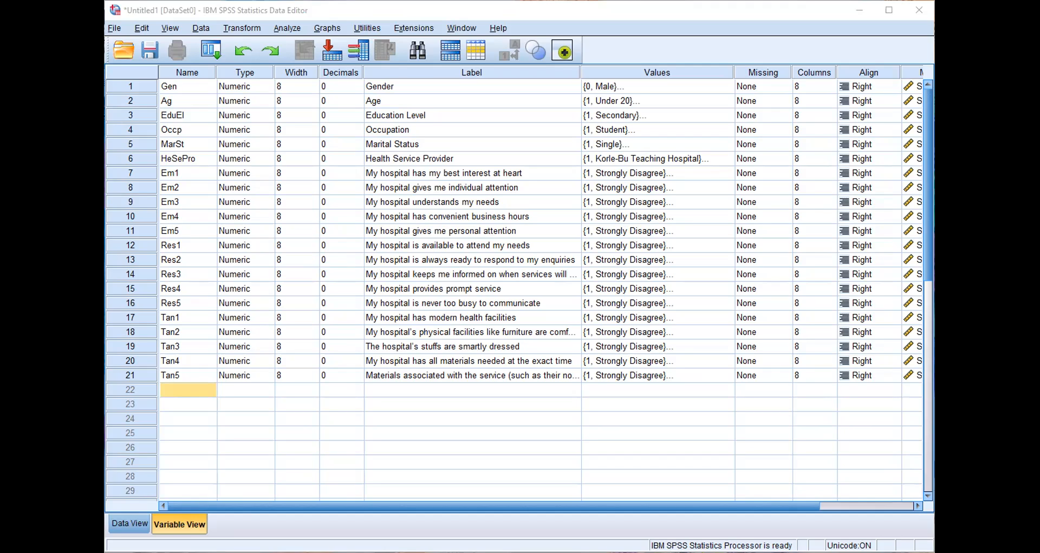
left_click(782, 431)
left_click(785, 433)
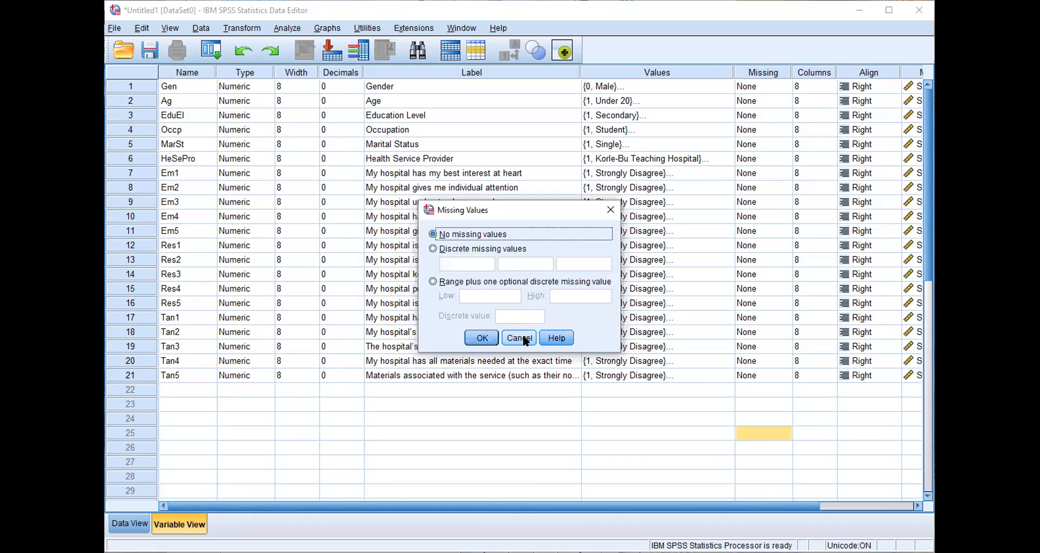
left_click(520, 336)
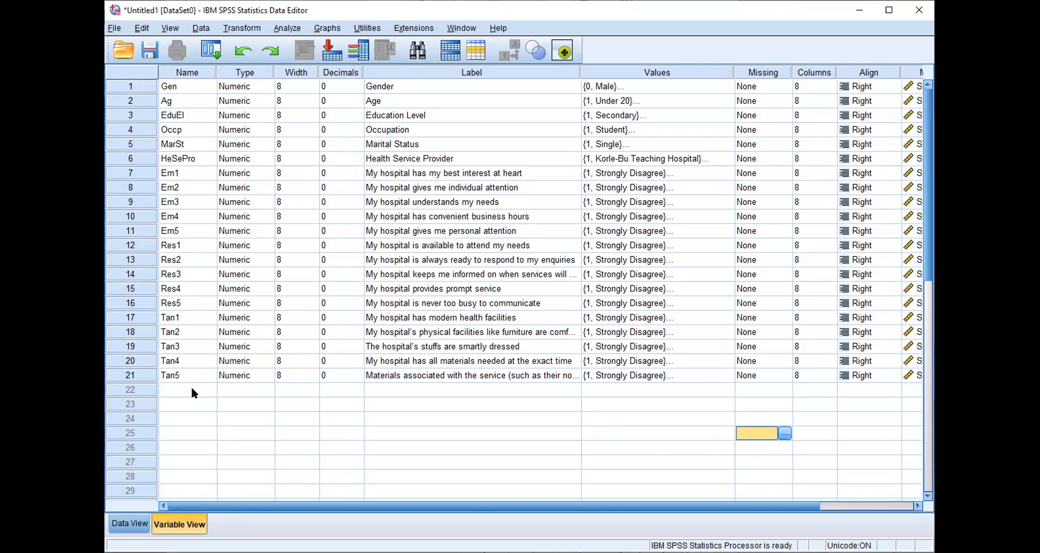
Add five new variables below Tan5, named Rel1, Rel2, Rel3, Rel4 and Rel5
left_click(192, 388)
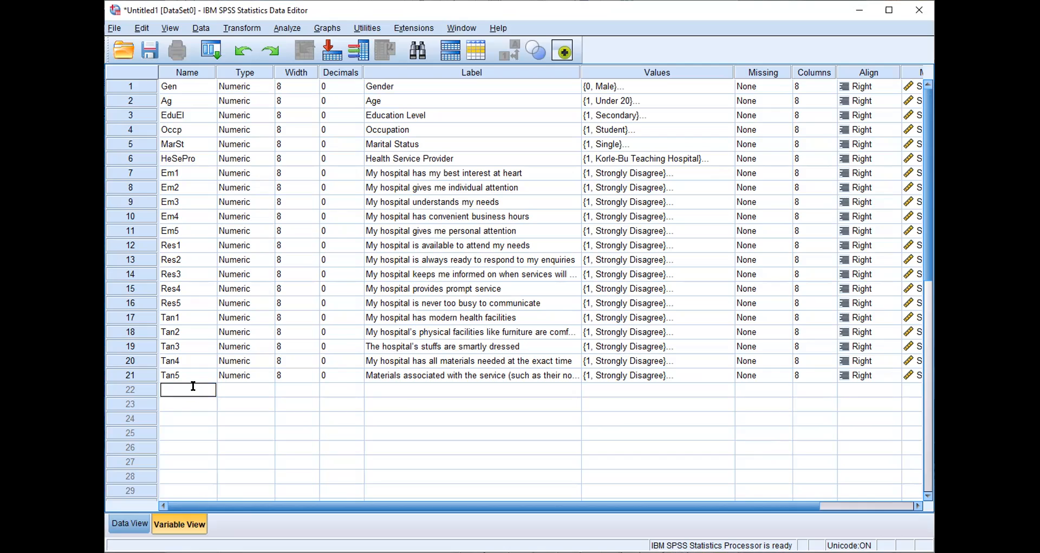
type("Rel111")
key("BackSpace")
key("BackSpace")
left_click(182, 409)
type("Rel")
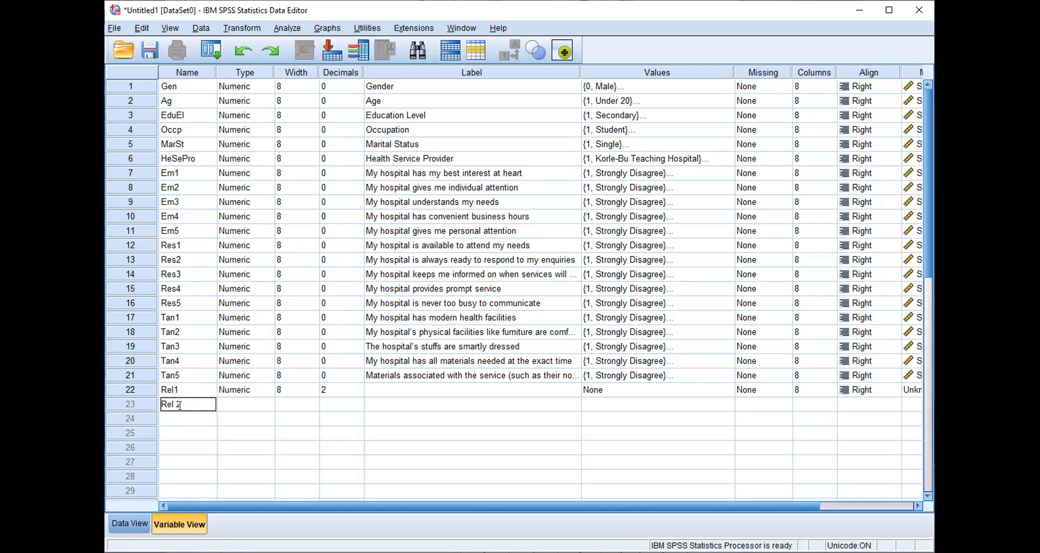
type("2")
key("Return")
type("Rel3")
key("Return")
type("Rel4")
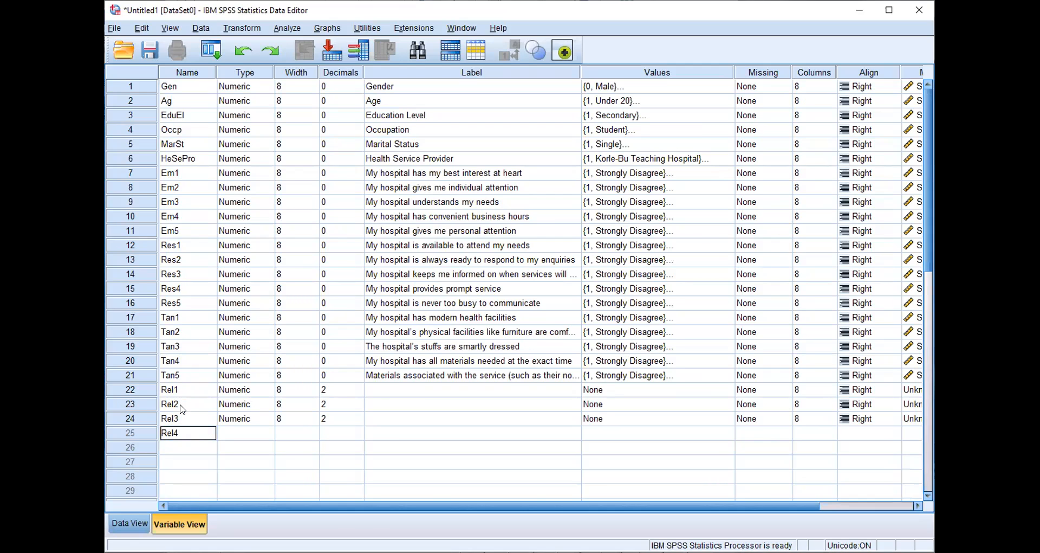
key("Return")
type("Rel5")
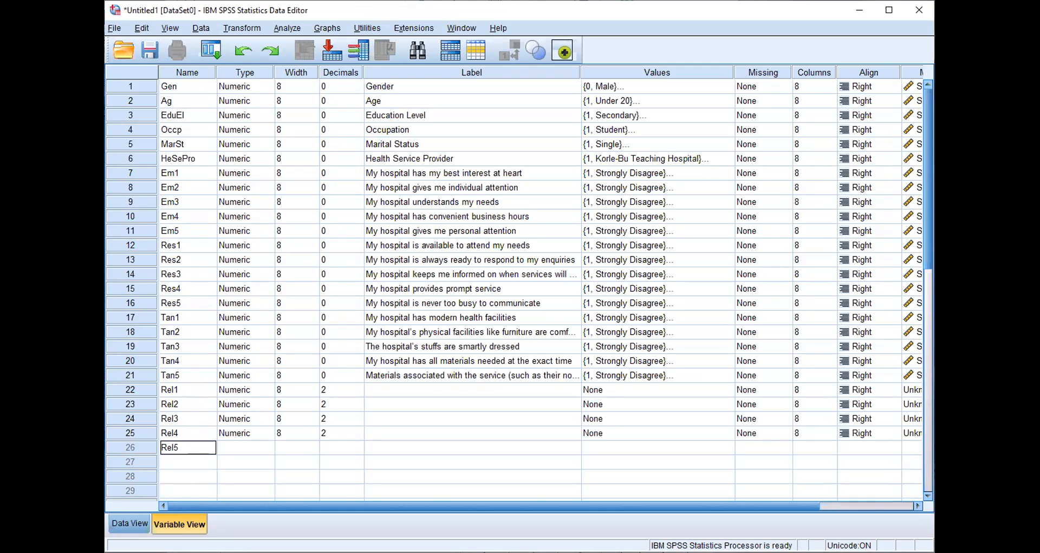
key("Return")
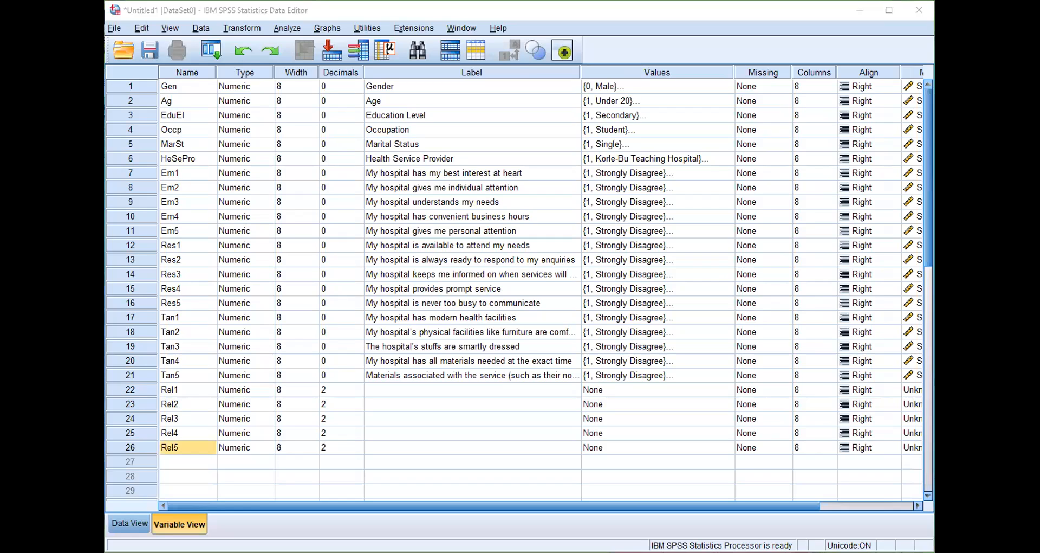
Label Rel1 as "My hospital always provides services as promised" and Rel2 as "I confidently depend on my hospital in handling my health problems"
double_click(442, 385)
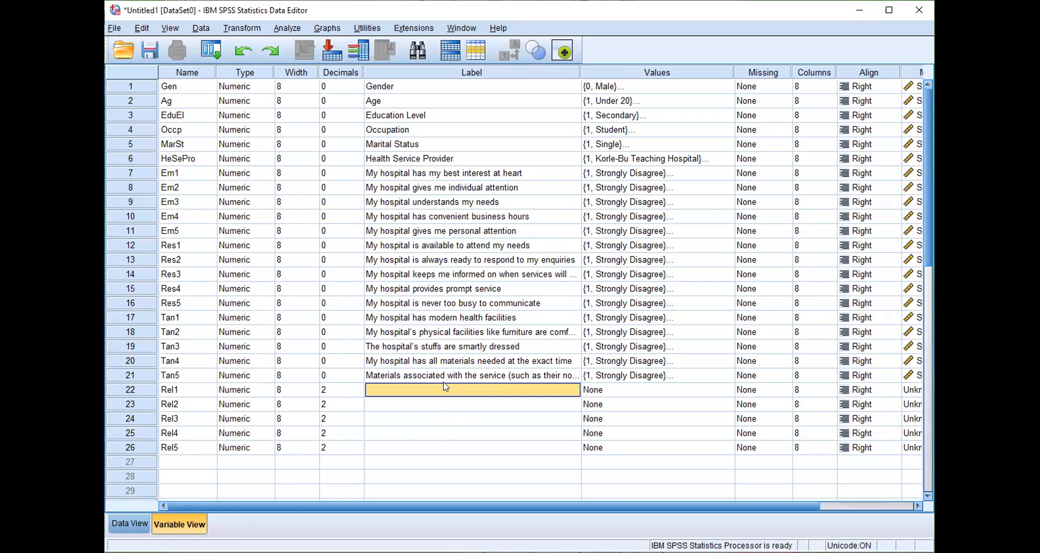
type("My hospital always provides services as promised")
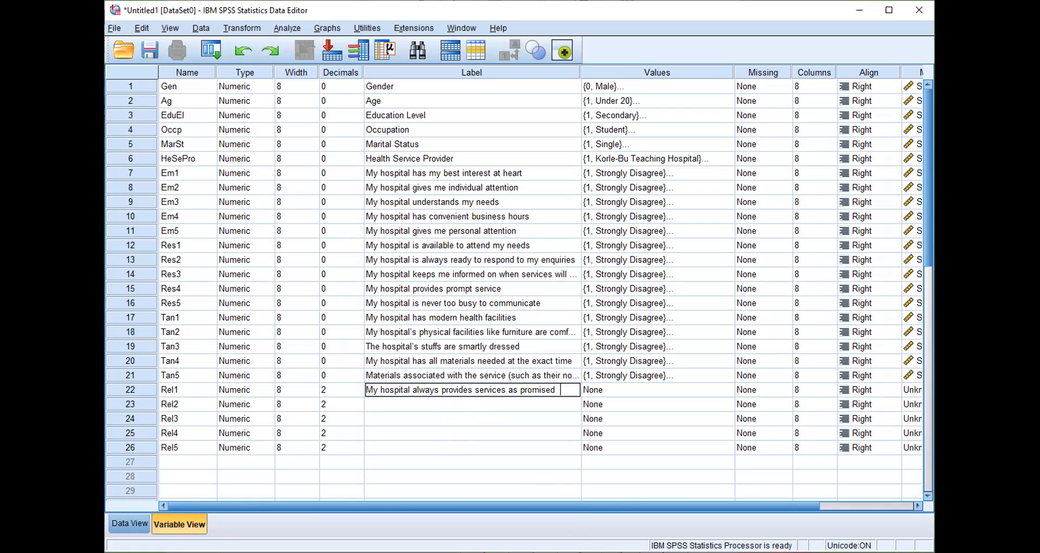
key("Return")
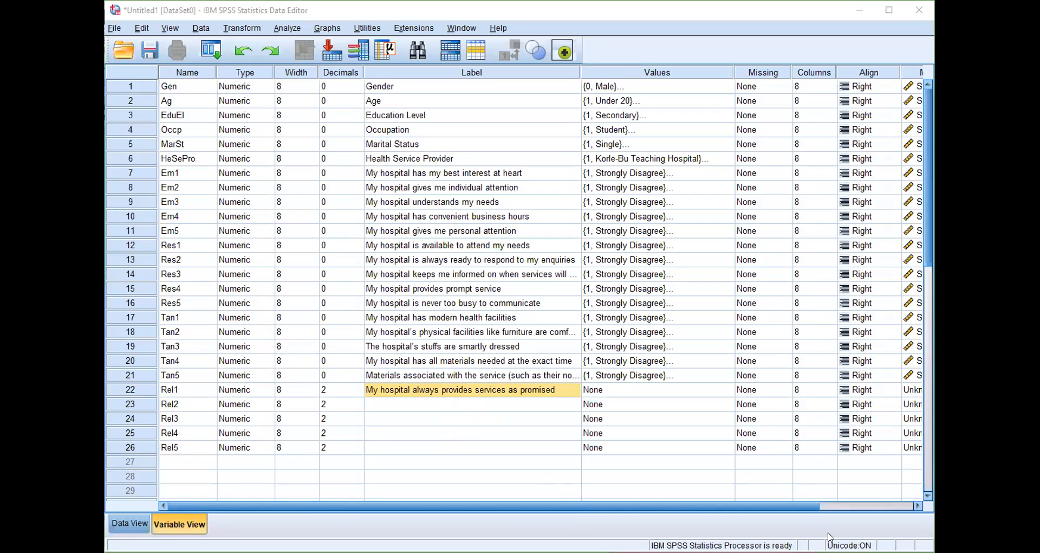
double_click(434, 404)
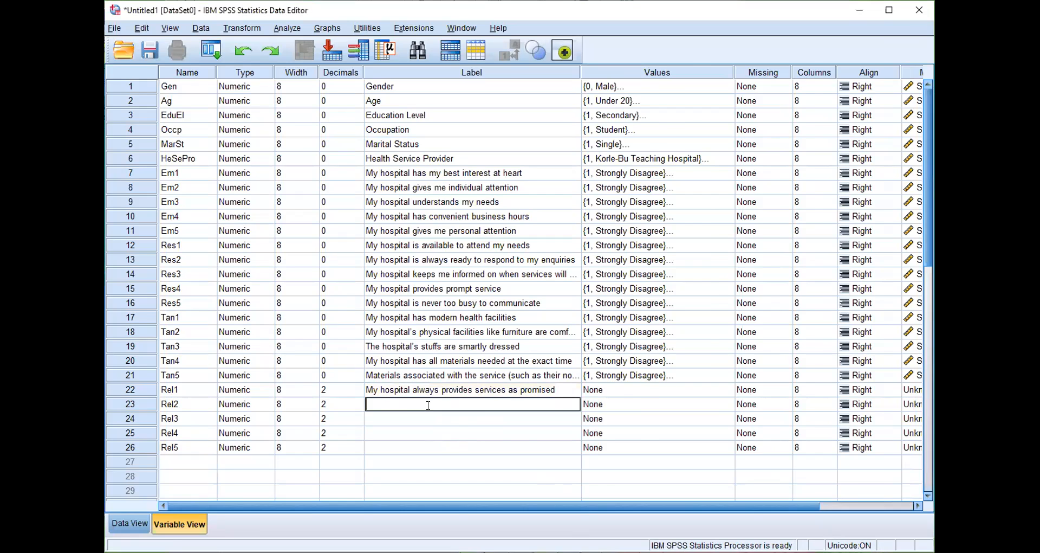
type("I confidently depend on my hospital in handling my health problems")
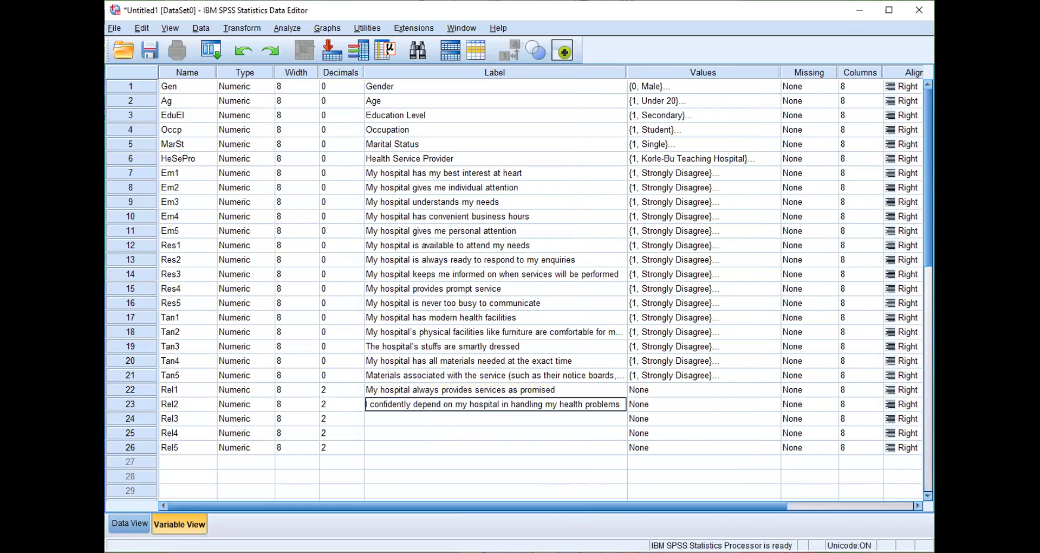
key("Return")
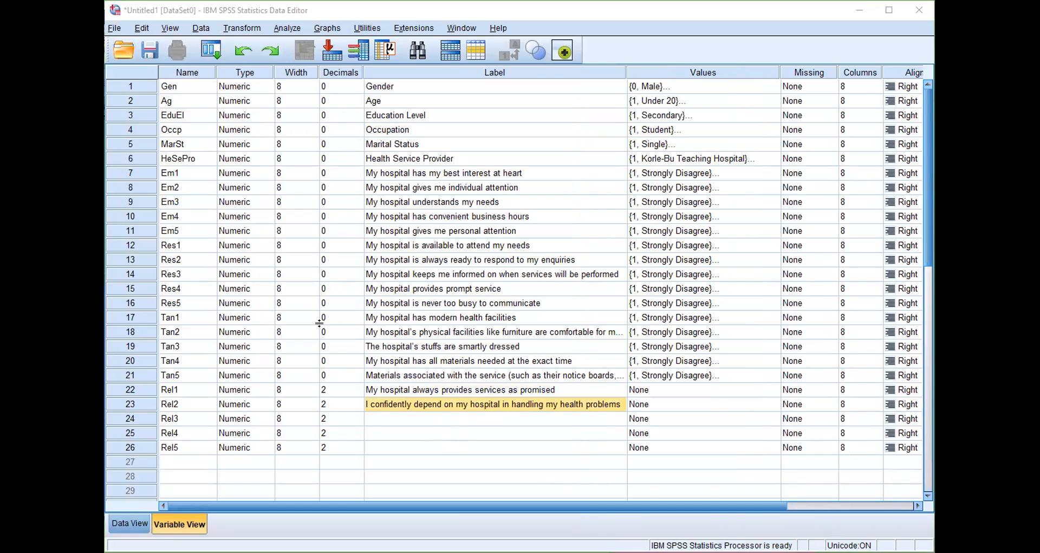
Label Rel3 as "My hospital maintains error-free records" and Rel4 as "My hospital performs right the first time"
left_click(464, 419)
type("My hospital maintains error-free records")
left_click(445, 432)
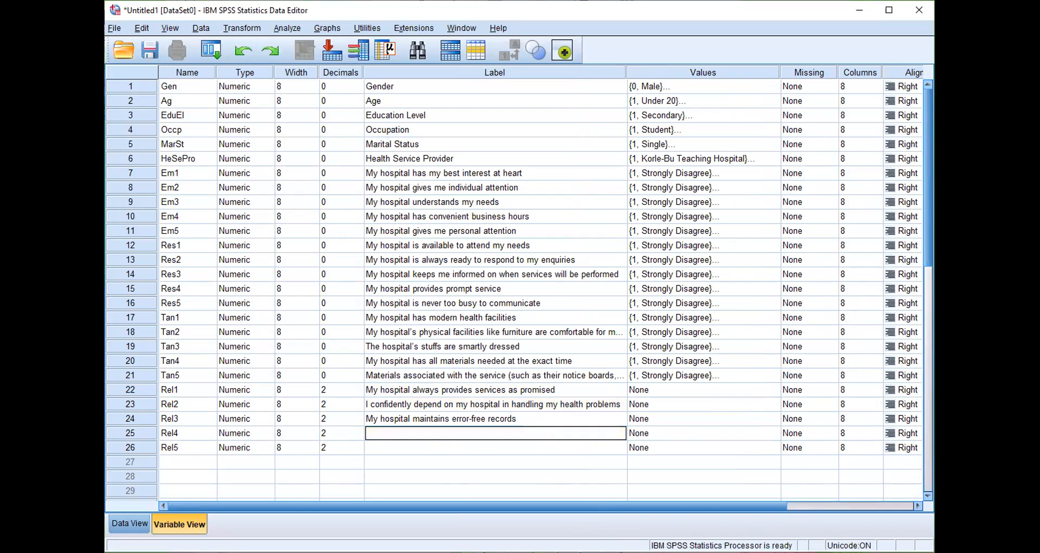
left_click(506, 491)
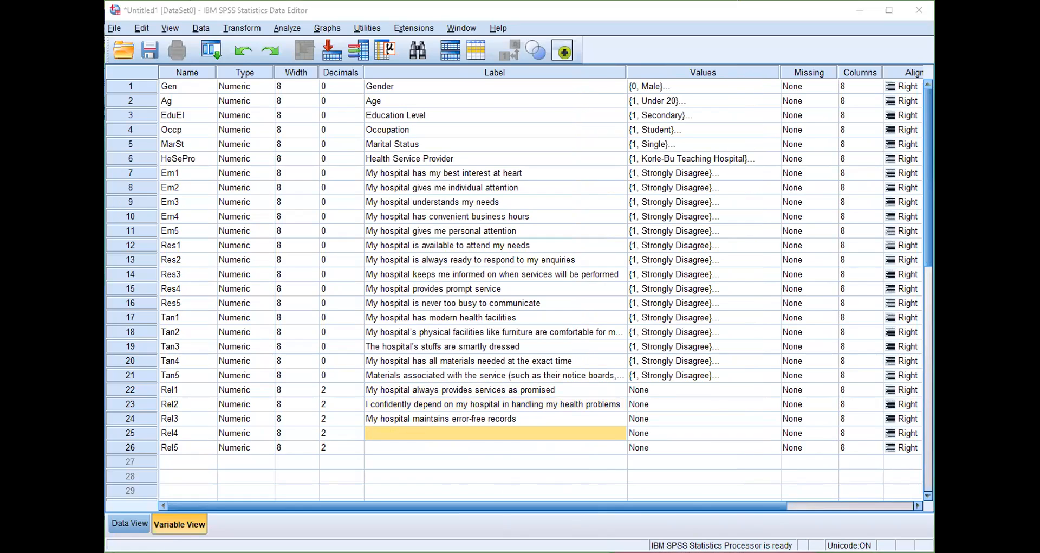
left_click(412, 428)
left_click(413, 429)
type("My hospital performs right the first time")
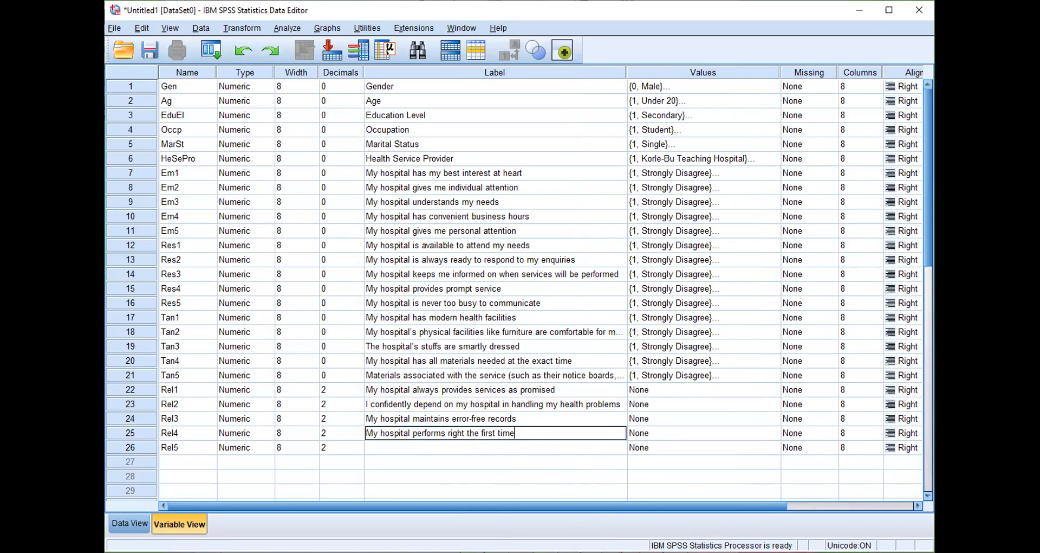
Label the variable Rel5 as "I feel safe with my hospital having my records"
key("alt+Tab")
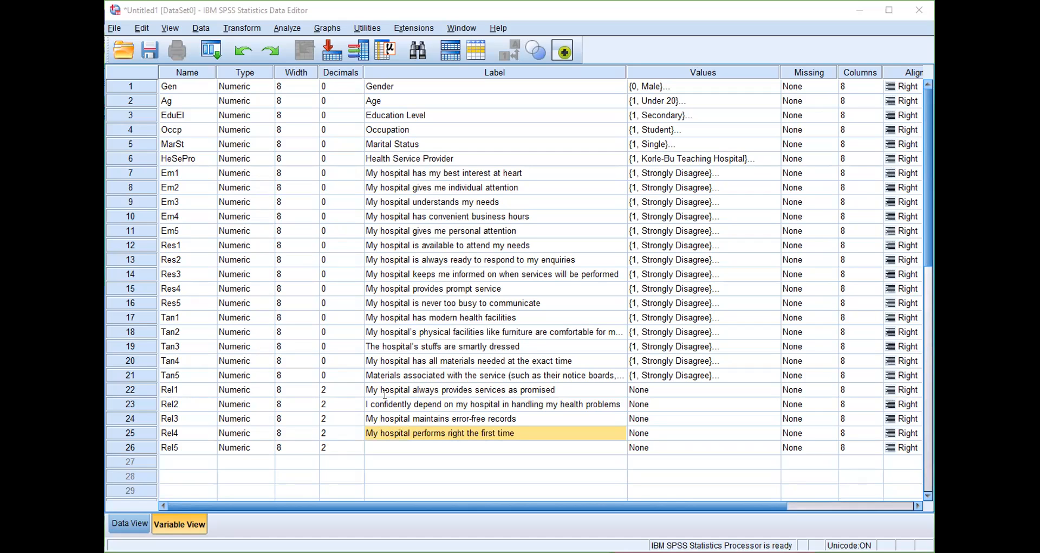
left_click(491, 445)
double_click(491, 445)
type("I feel safe with my hospital having my records")
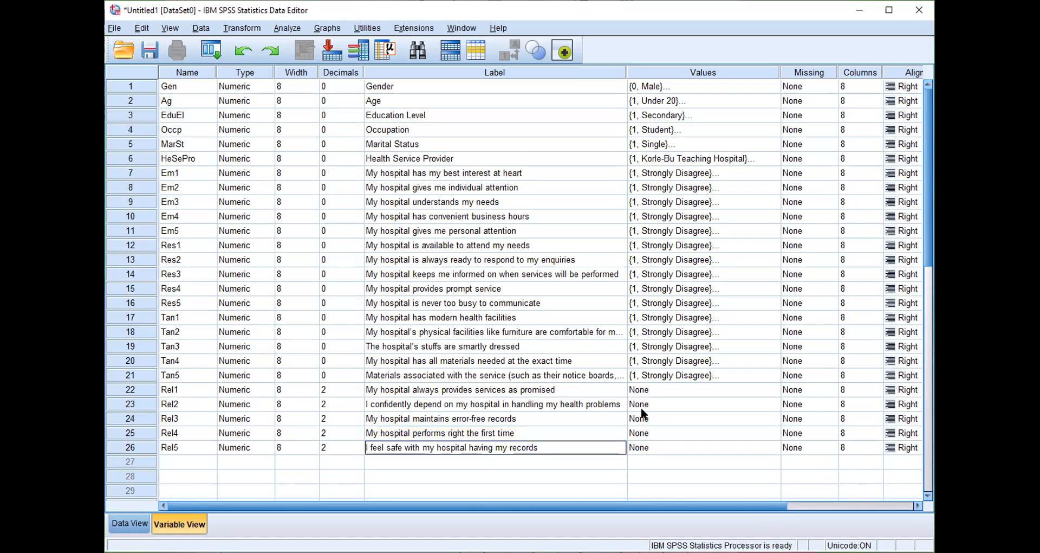
Copy the value labels of Tan5 to the variables Rel1 through Rel5
left_click(711, 374)
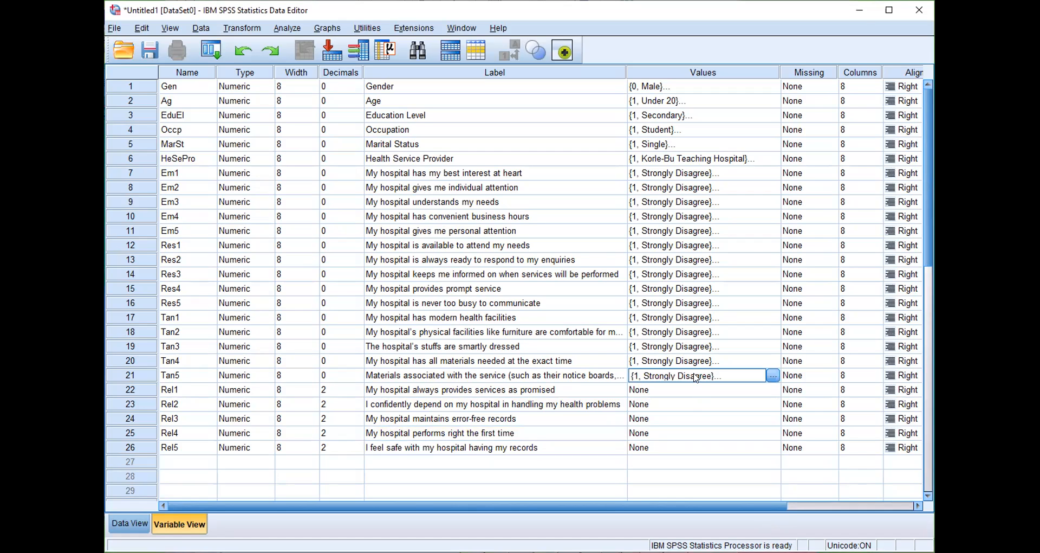
left_click(690, 389)
key("ctrl+v")
left_click(690, 404)
key("ctrl+v")
left_click(688, 418)
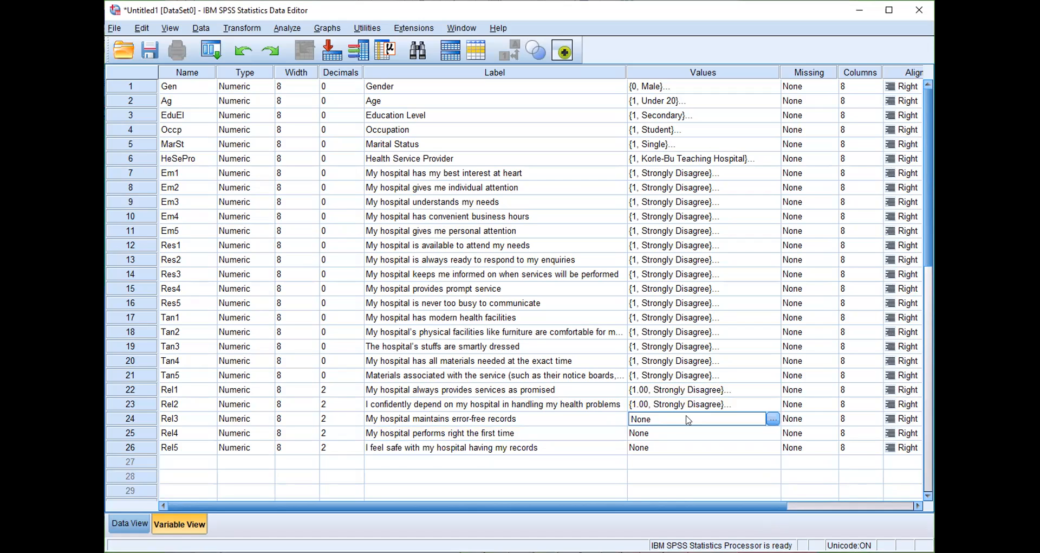
key("ctrl+v")
left_click(681, 433)
key("ctrl+v")
left_click(677, 447)
key("ctrl+v")
Set the measurement level of the Rel variables to Scale
left_click_drag(726, 507, 854, 507)
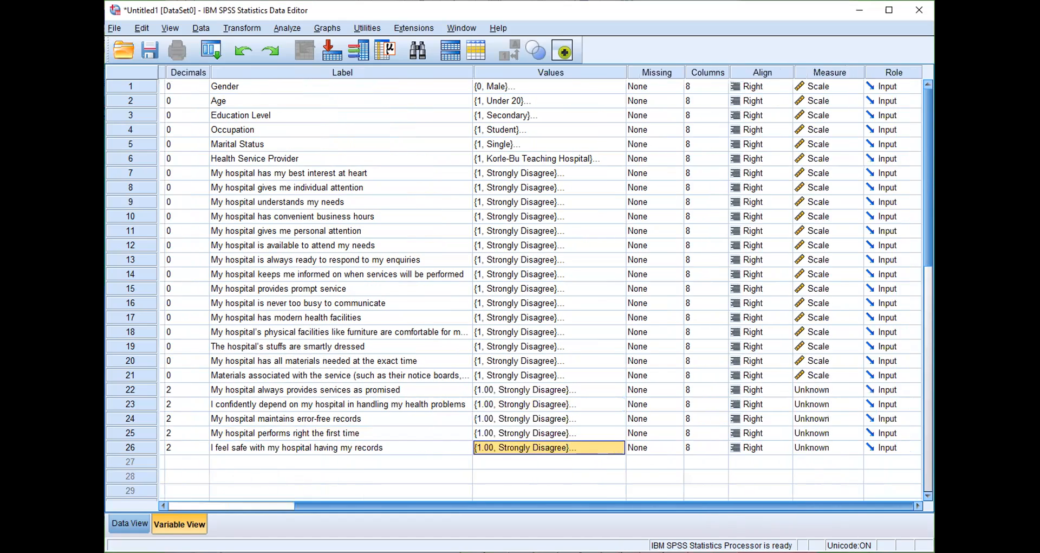
left_click(800, 394)
left_click(800, 405)
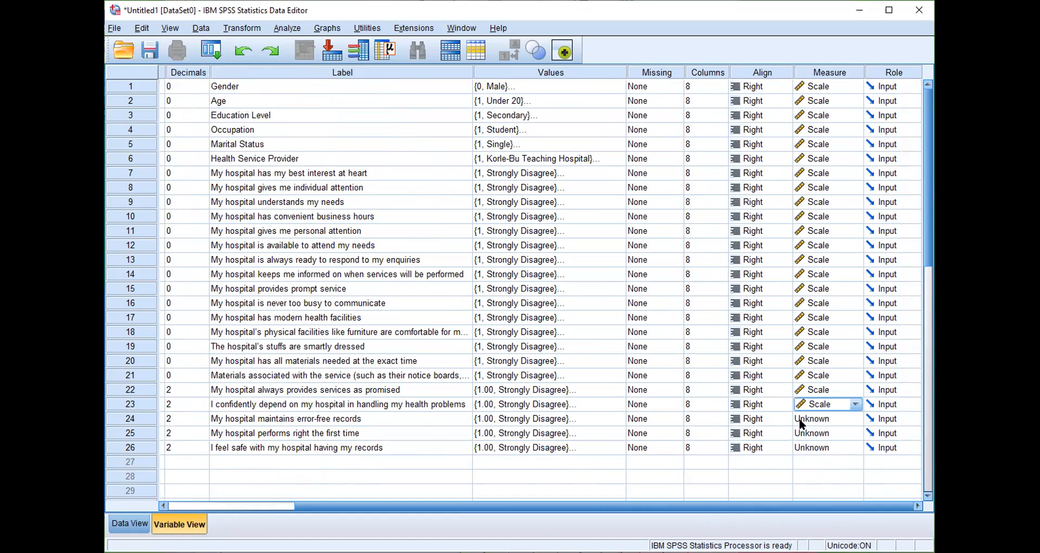
left_click(800, 420)
left_click(801, 433)
Set the decimals of the variables Rel1 through Rel5 to 0
left_click(792, 505)
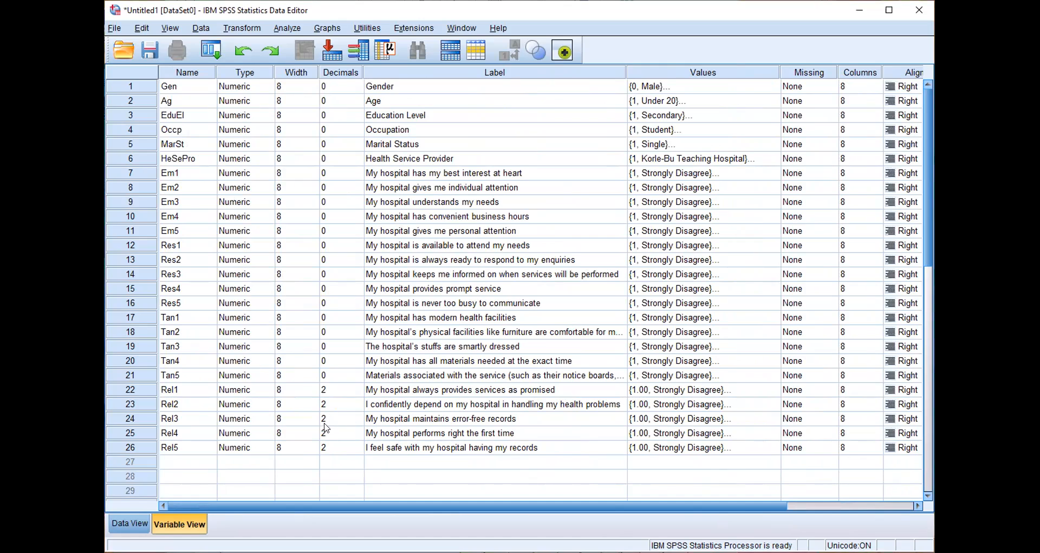
left_click(348, 388)
left_click(358, 393)
left_click(358, 393)
left_click(358, 407)
left_click(358, 407)
left_click(358, 407)
left_click(351, 418)
left_click(358, 422)
left_click(358, 422)
left_click(355, 435)
left_click(357, 436)
left_click(358, 436)
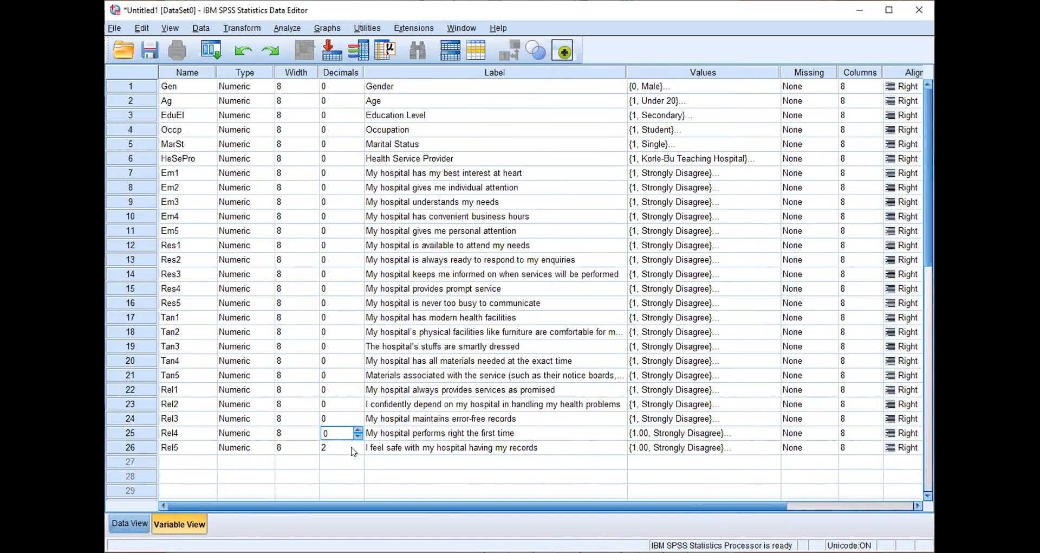
left_click(354, 451)
left_click(358, 451)
left_click(359, 450)
left_click_drag(771, 506, 902, 507)
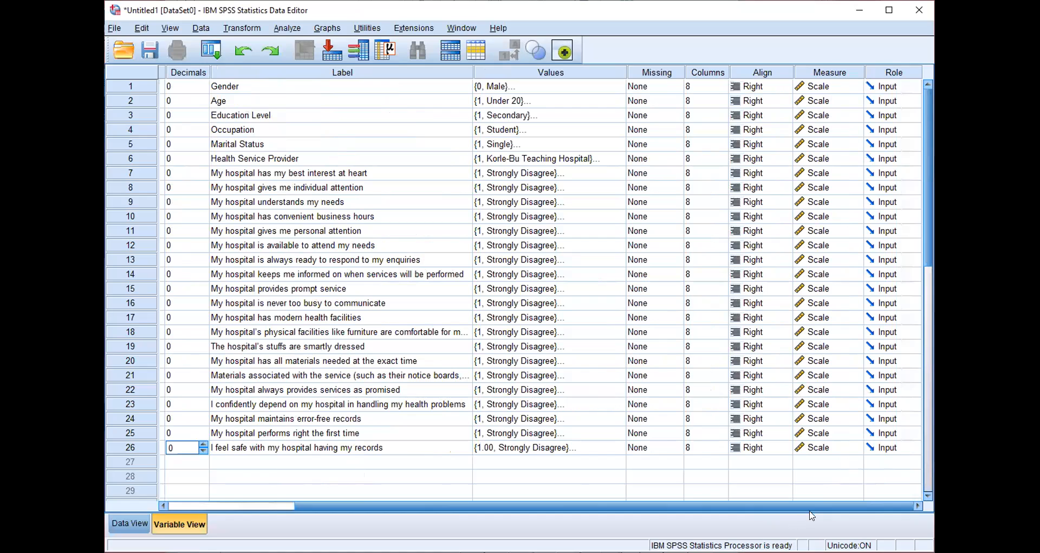
left_click_drag(806, 507, 235, 472)
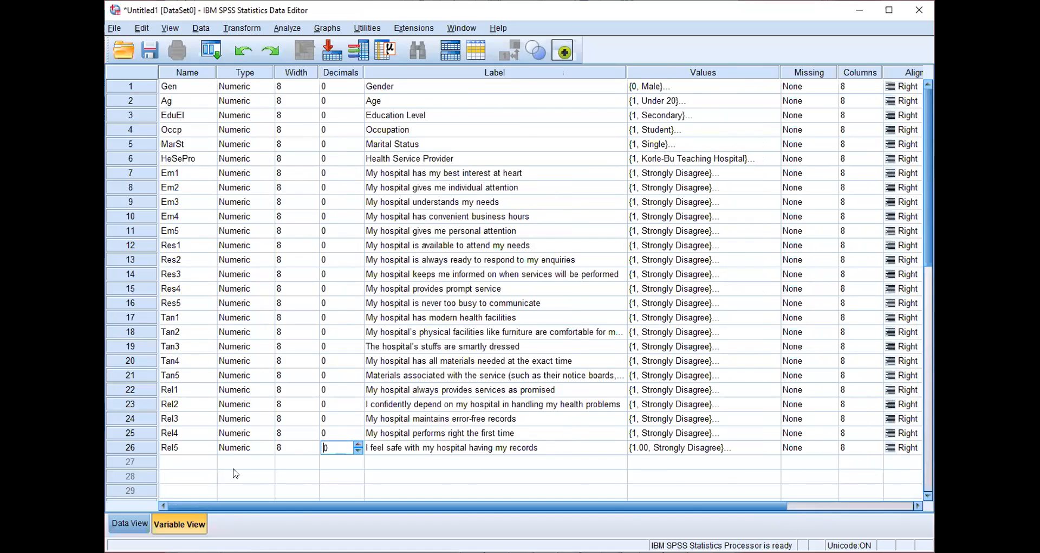
Add five new variables named Cus1, Cus2, Cus3, Cus4 and Cus5 below Rel5
left_click(202, 461)
scroll(269, 448, "down", 1)
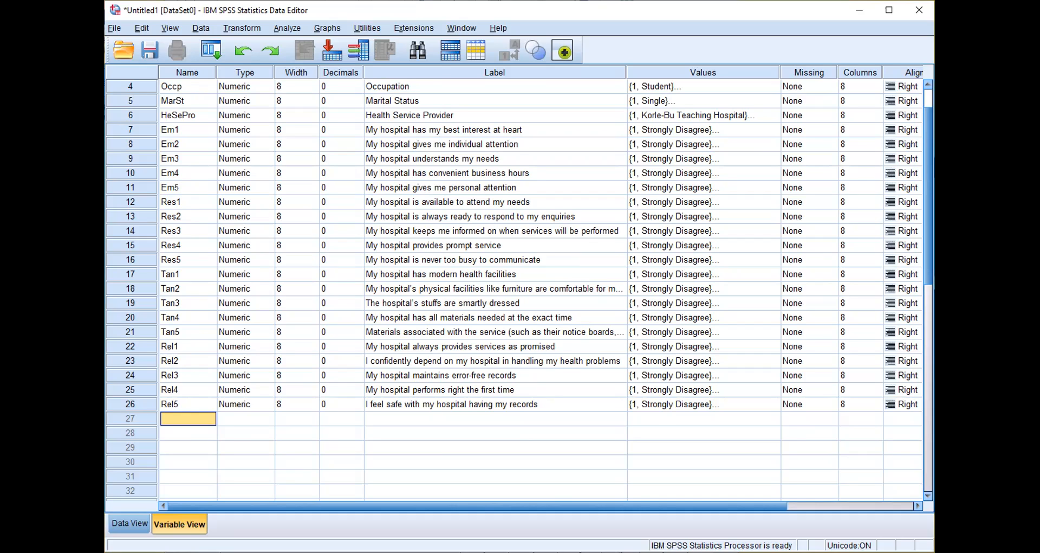
type("Cus1")
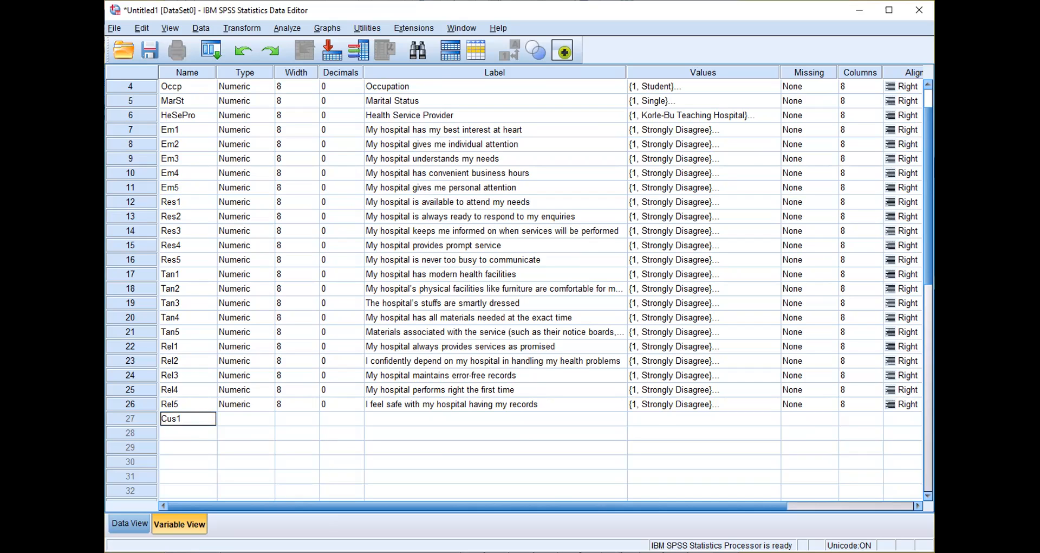
key("alt+Tab")
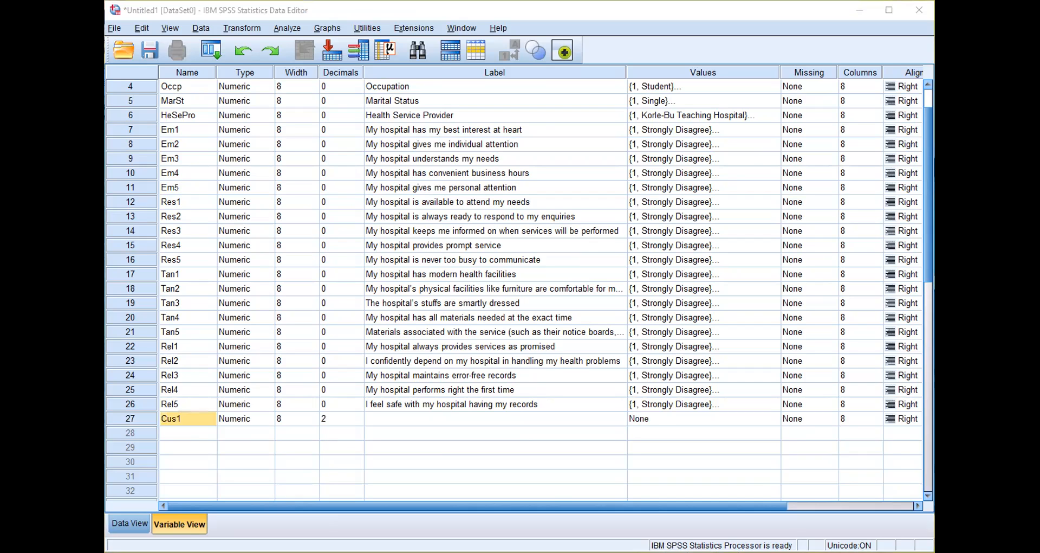
left_click(785, 518)
left_click(173, 433)
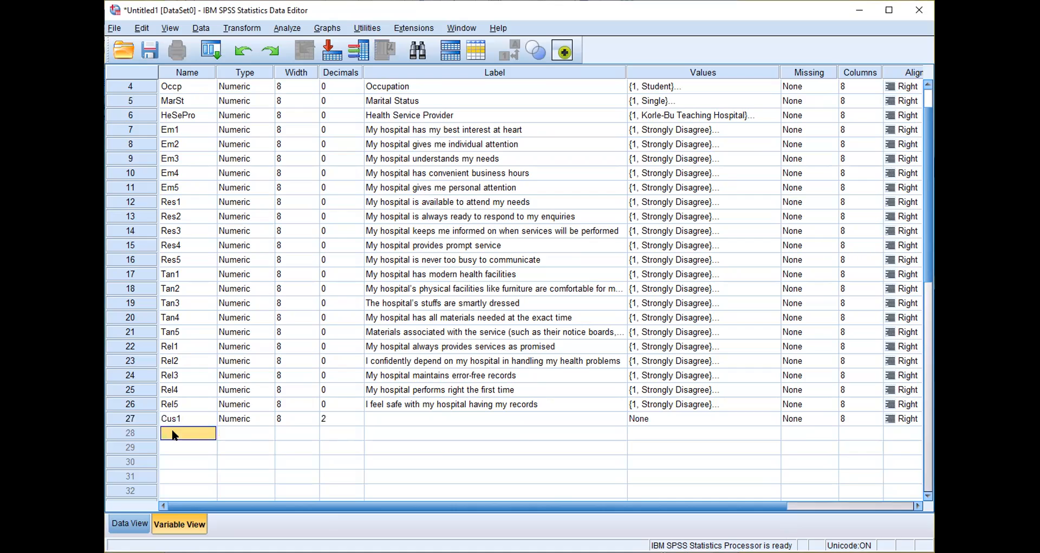
type("Cus2")
left_click(174, 449)
type("Cu")
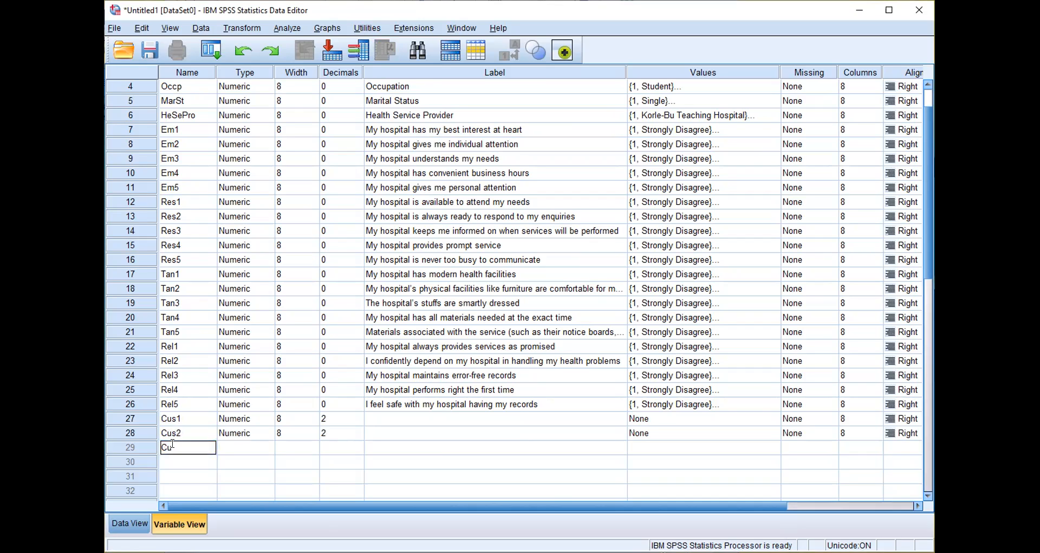
type("s3")
left_click(186, 464)
type("Cus4")
left_click(185, 476)
type("Cus5")
Set the decimals of the variables Cus1 through Cus5 to 0
left_click(332, 462)
left_click(359, 465)
left_click(358, 465)
left_click(362, 447)
left_click(359, 451)
left_click(359, 451)
left_click(358, 430)
left_click(358, 436)
left_click(358, 436)
left_click(358, 419)
left_click(357, 422)
left_click(357, 422)
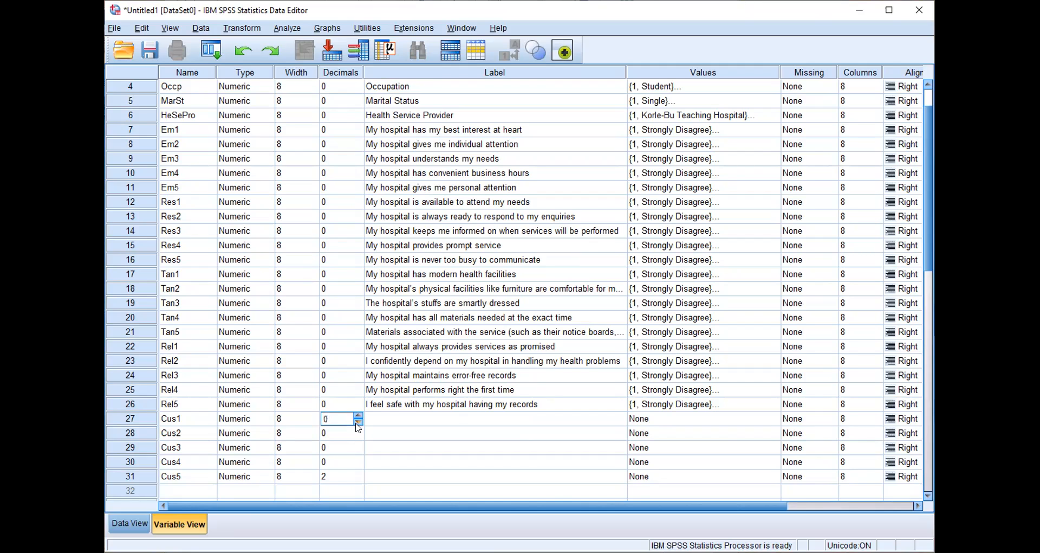
left_click(344, 475)
left_click(359, 479)
left_click(359, 480)
Label the variable Cus1 as "My choice to avail my hospital’s service is a wise one"
left_click(384, 419)
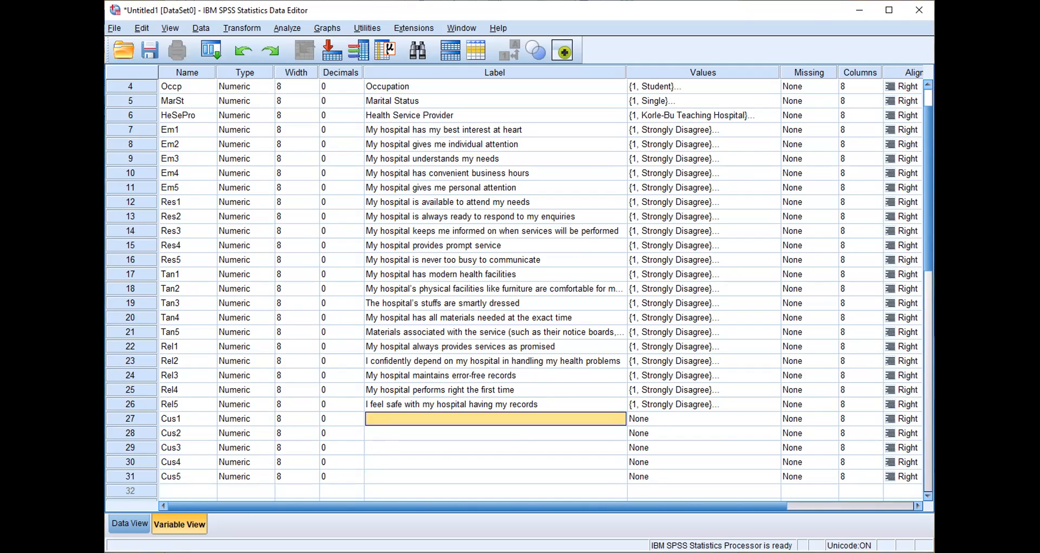
key("alt+Tab")
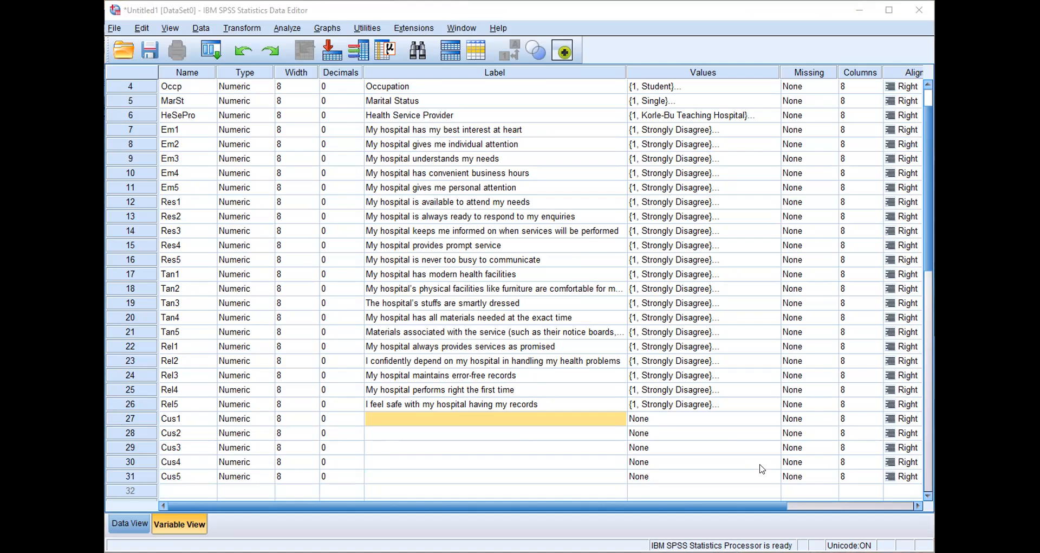
left_click(489, 418)
type("My choice to avail my hospital’s service is a wise one")
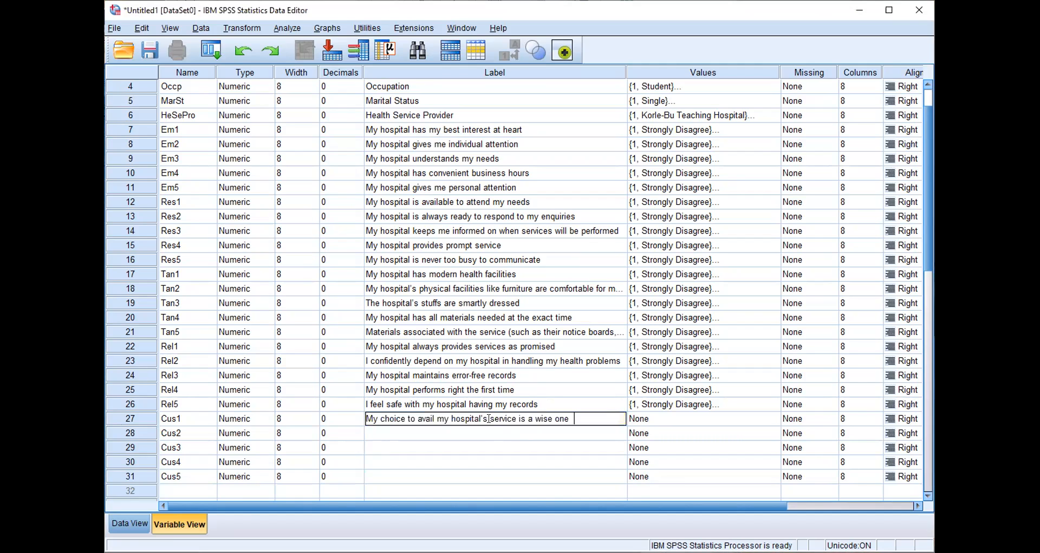
key("Return")
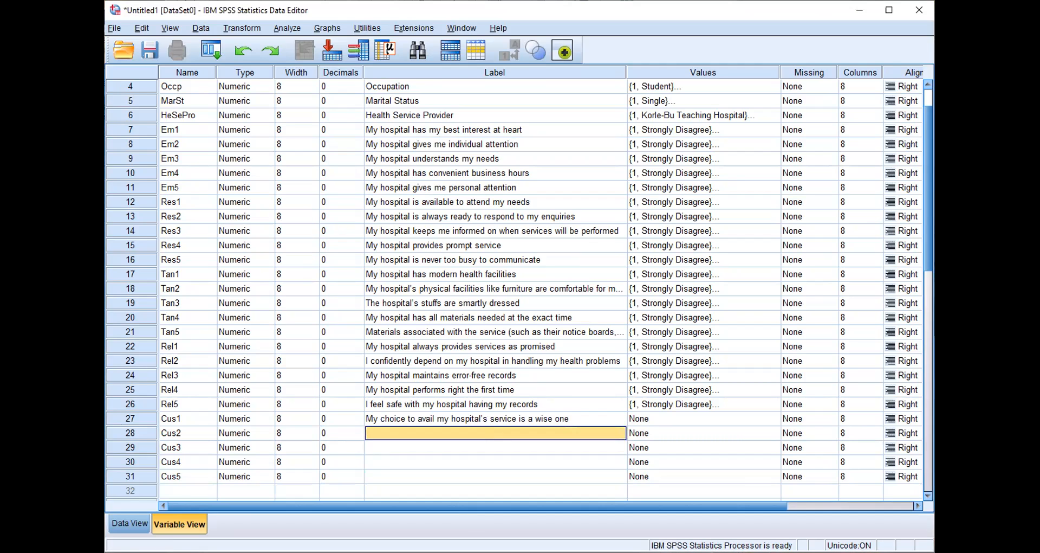
Label the variable Cus2 as "I did the right thing when I chose my hospital for their service."
key("alt+Tab")
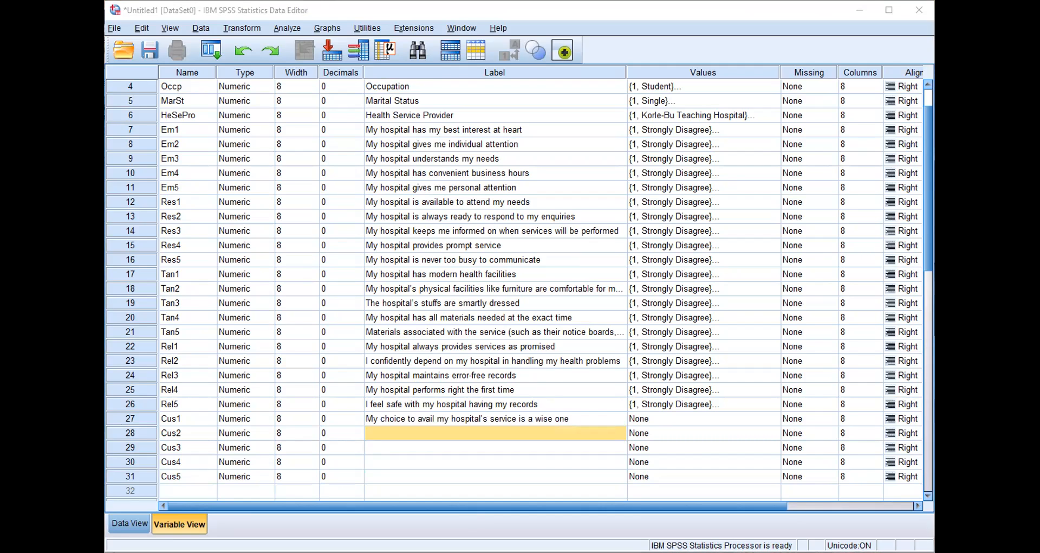
left_click(451, 432)
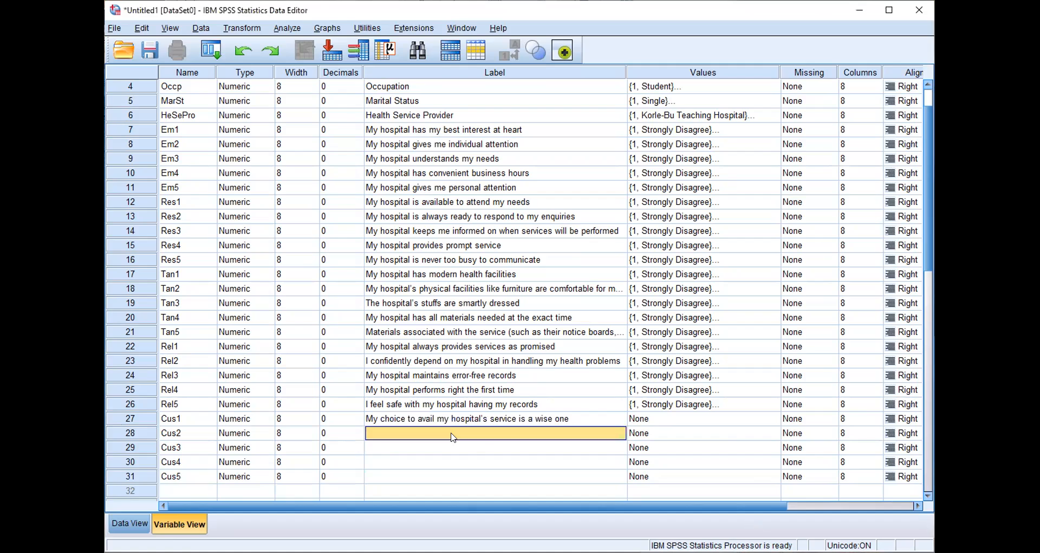
type("I did the right thing when I chose my hospital for their service.")
left_click(459, 445)
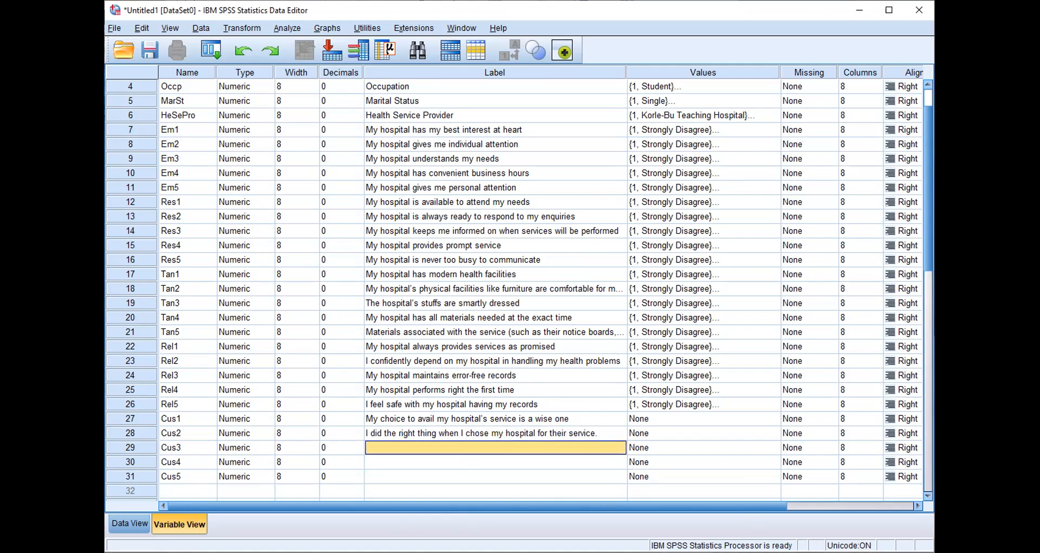
Label the variable Cus3 as "Services of my hospital are the same as what I need"
key("alt+Tab")
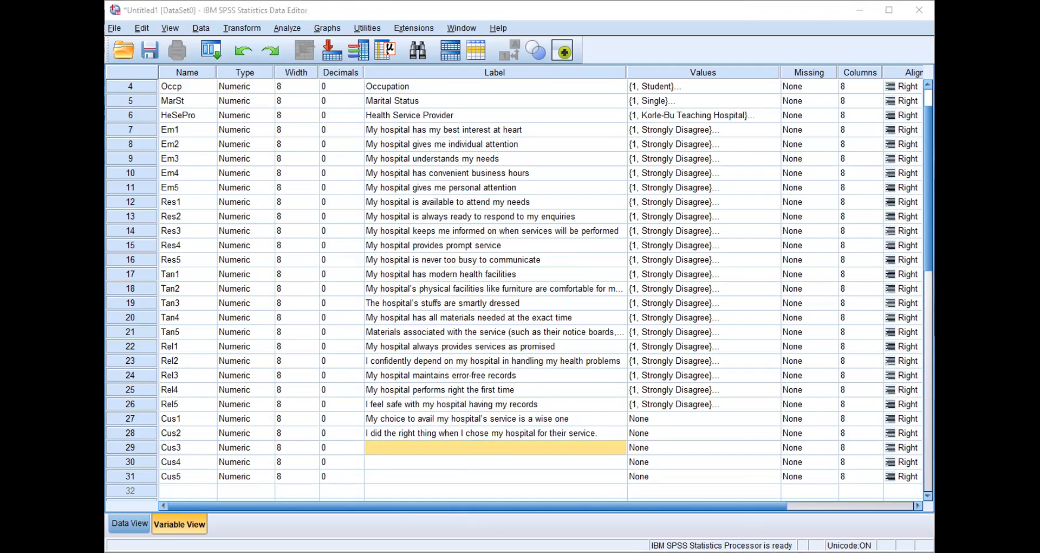
left_click(469, 447)
left_click(469, 447)
type("Services of my hospital are the same as what I need")
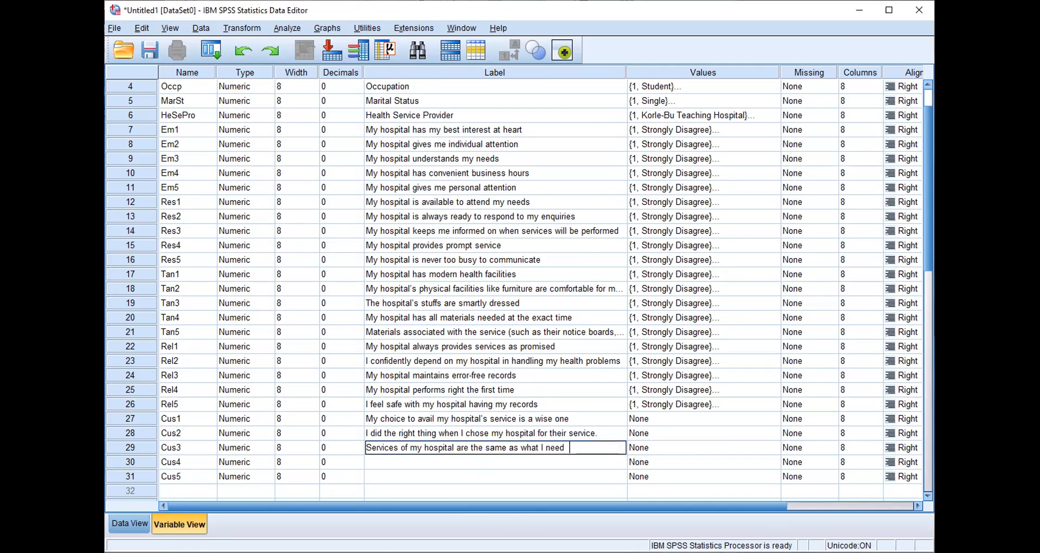
Label the variable Cus4 as "I am very satisfied with my overall experience with my hospital."
key("alt+Tab")
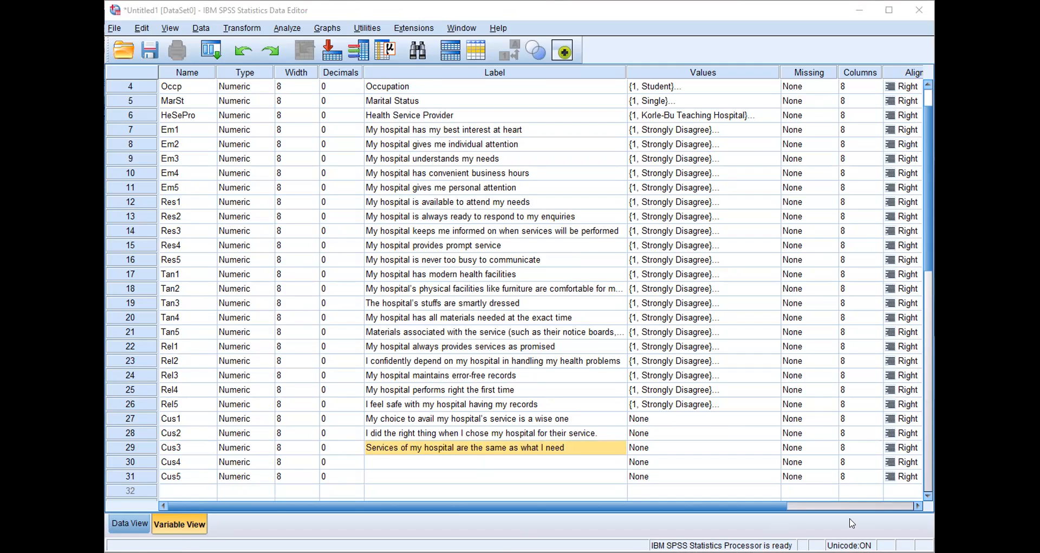
double_click(387, 466)
type("I am very satisfied with my overall experience with my hospital.")
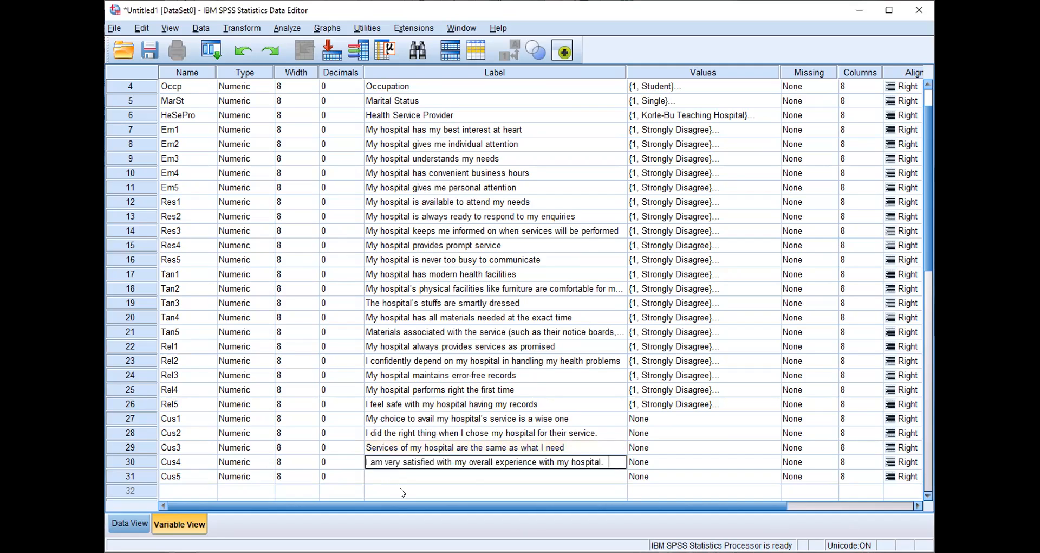
Label the variable Cus5 as "I have really enjoyed myself with my hospital services"
key("alt+Tab")
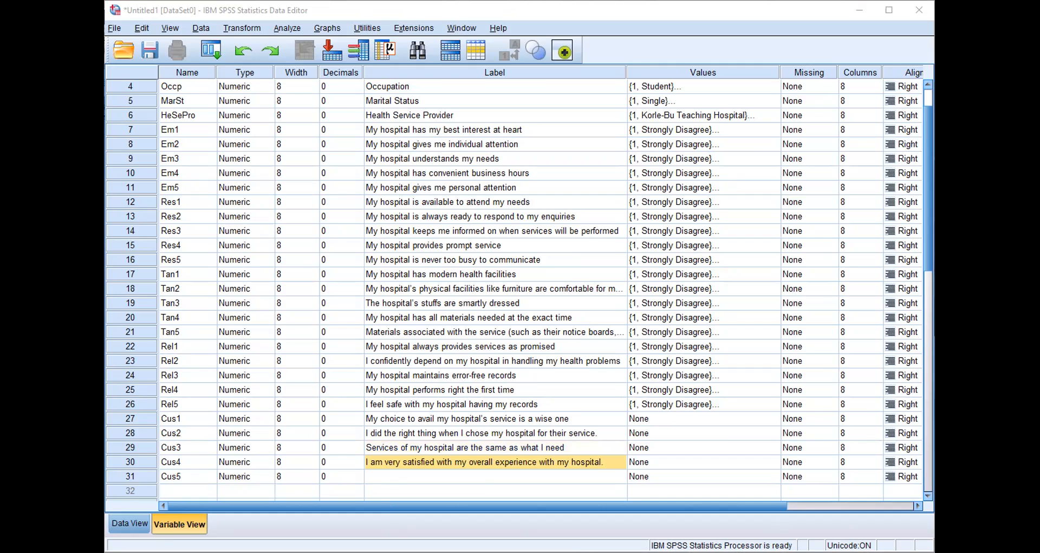
double_click(465, 476)
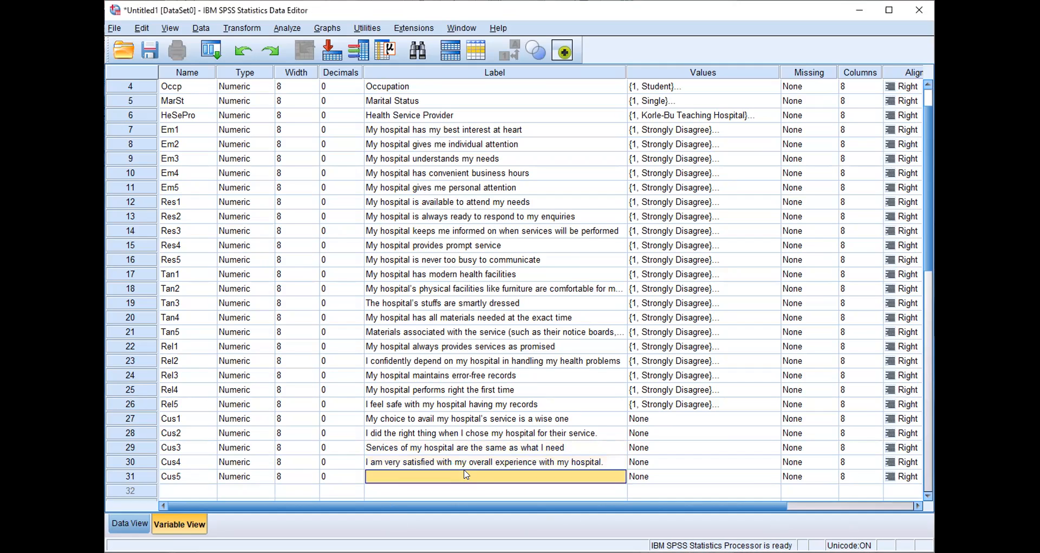
type("I have really enjoyed myself with my hospital services")
Copy the value labels of Rel5 to the variables Cus1 through Cus5
left_click(684, 406)
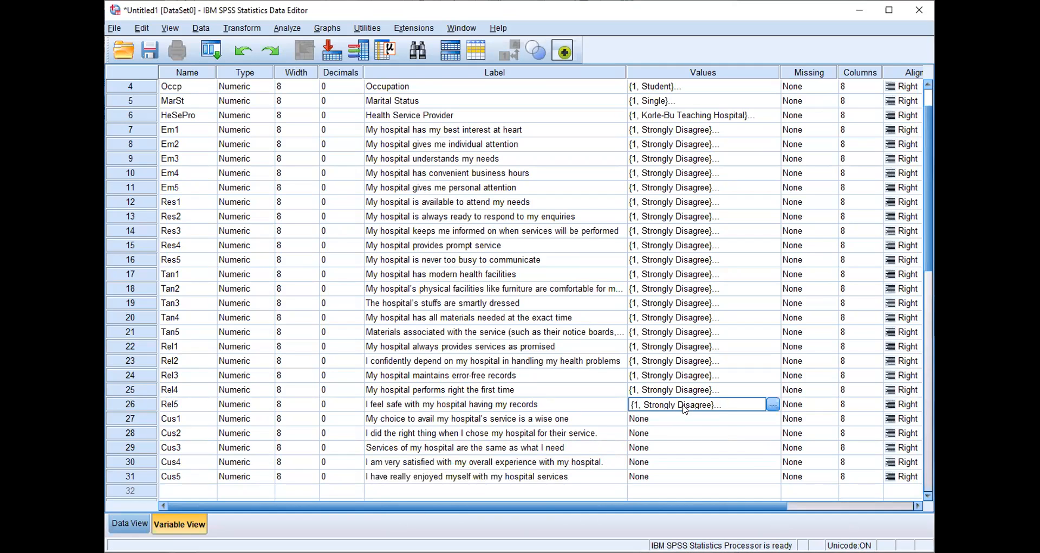
left_click(659, 420)
type("{1, Strongly Disagree}...")
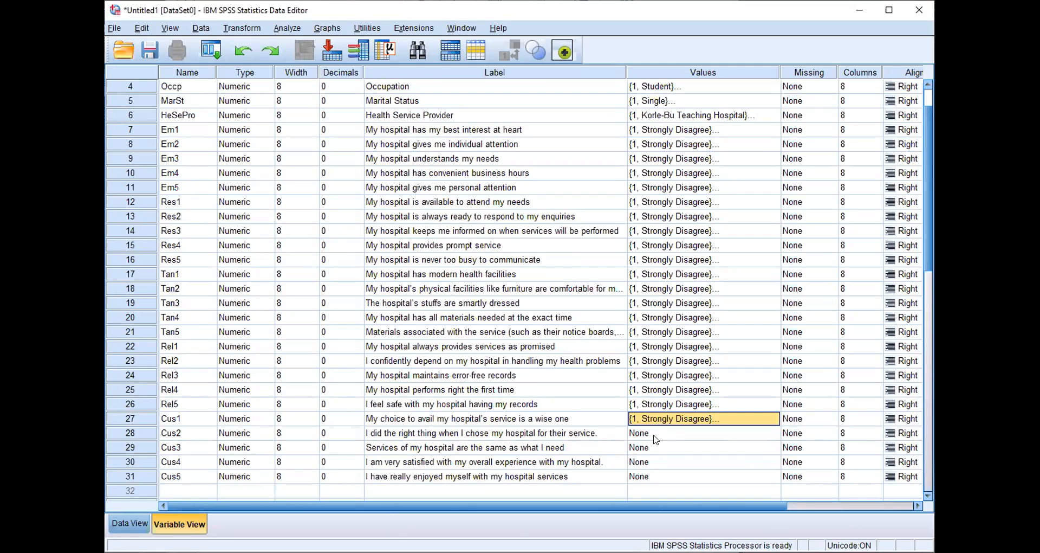
left_click(656, 436)
type("{1, Strongly Disagree}...")
left_click(655, 448)
type("{1, Strongly Disagree}...")
left_click(656, 461)
key("ctrl+v")
left_click(657, 474)
type("{1, Strongly Disagree}...")
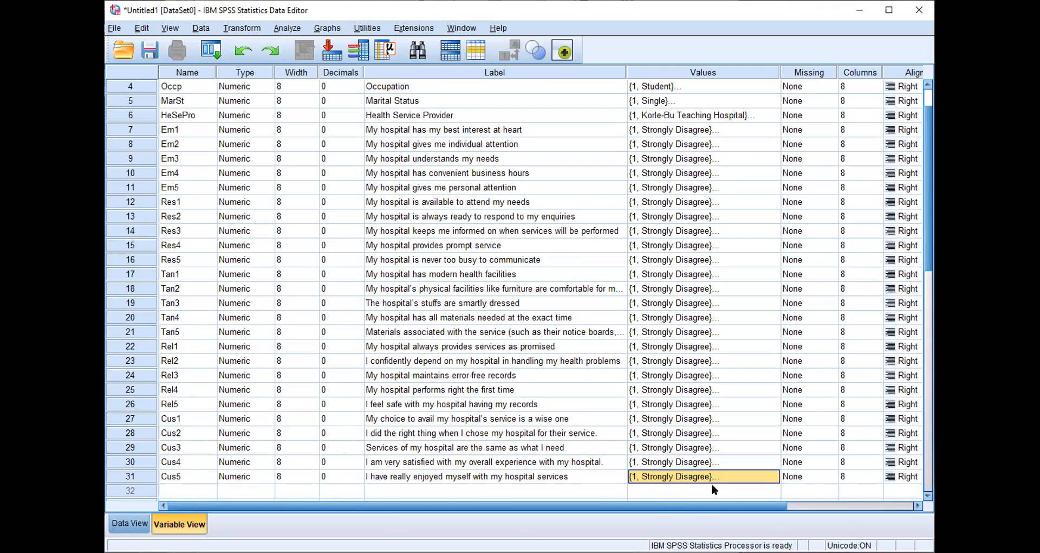
Set the measurement level of the Cus variables to Scale
left_click(855, 505)
left_click(814, 418)
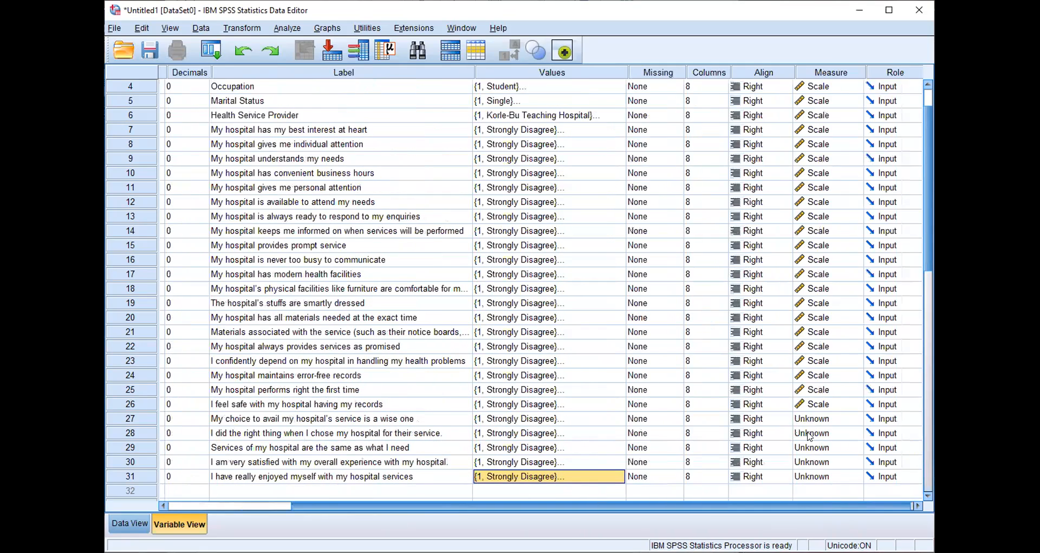
left_click(808, 433)
left_click(805, 445)
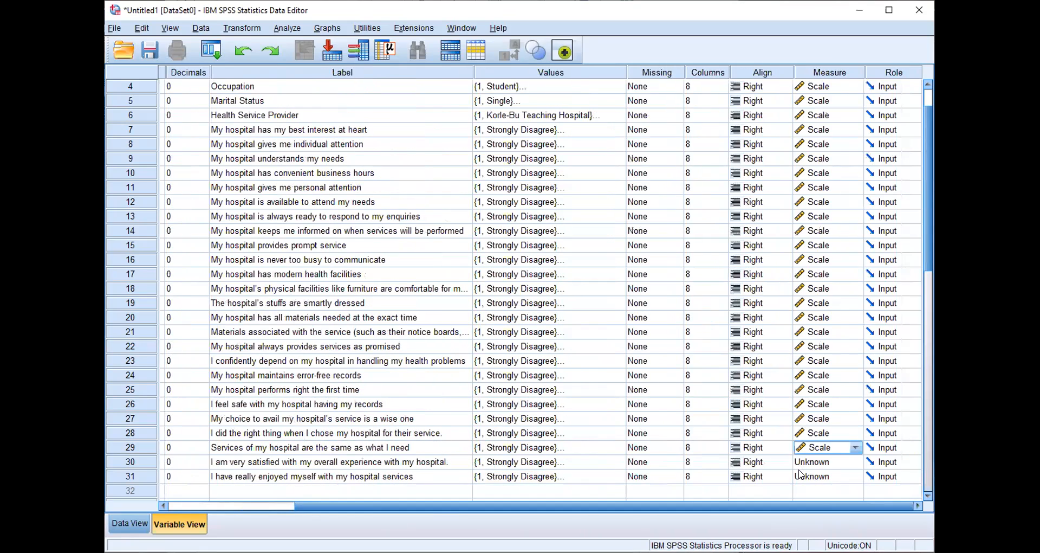
left_click_drag(768, 506, 391, 441)
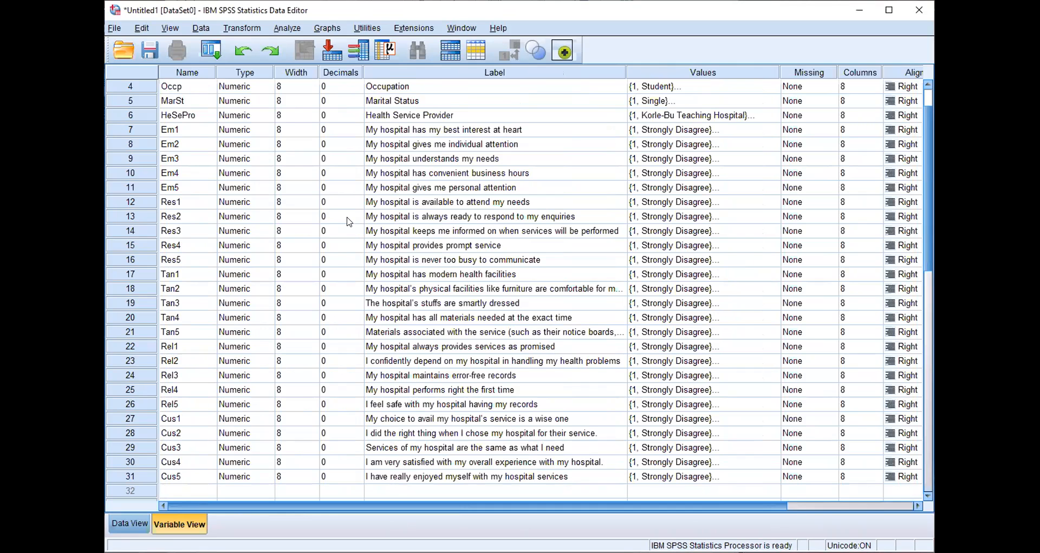
scroll(343, 228, "up", 1)
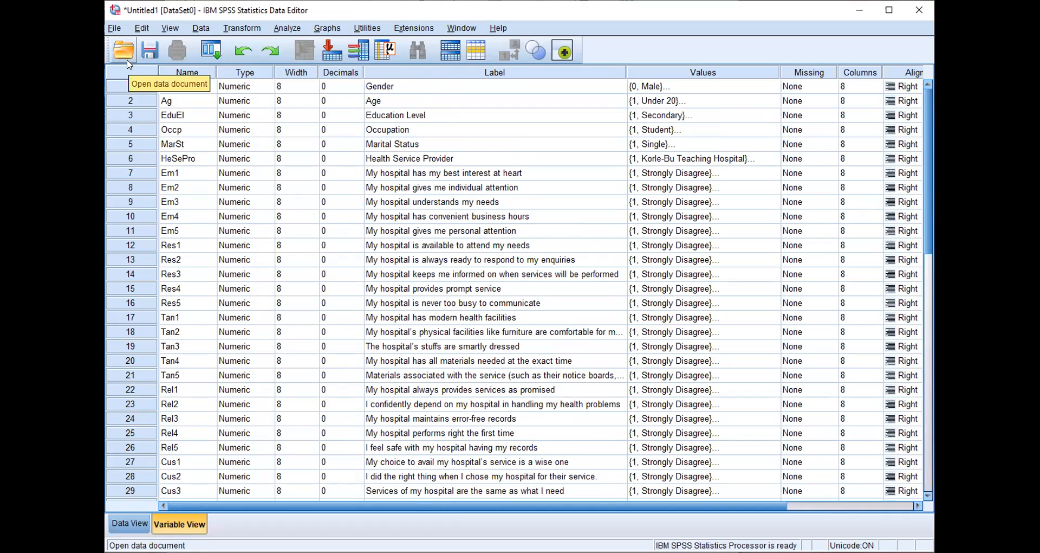
left_click(115, 29)
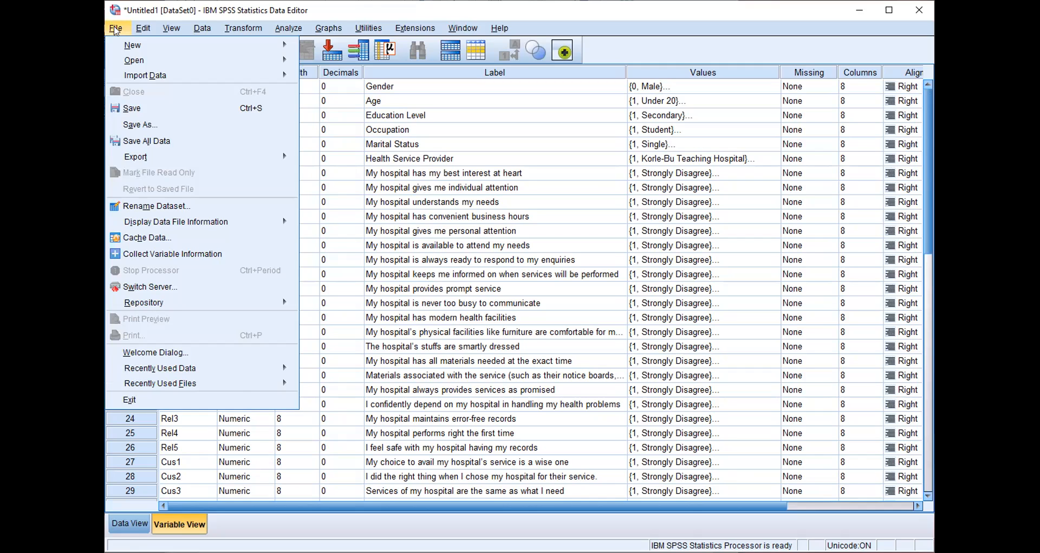
left_click(133, 125)
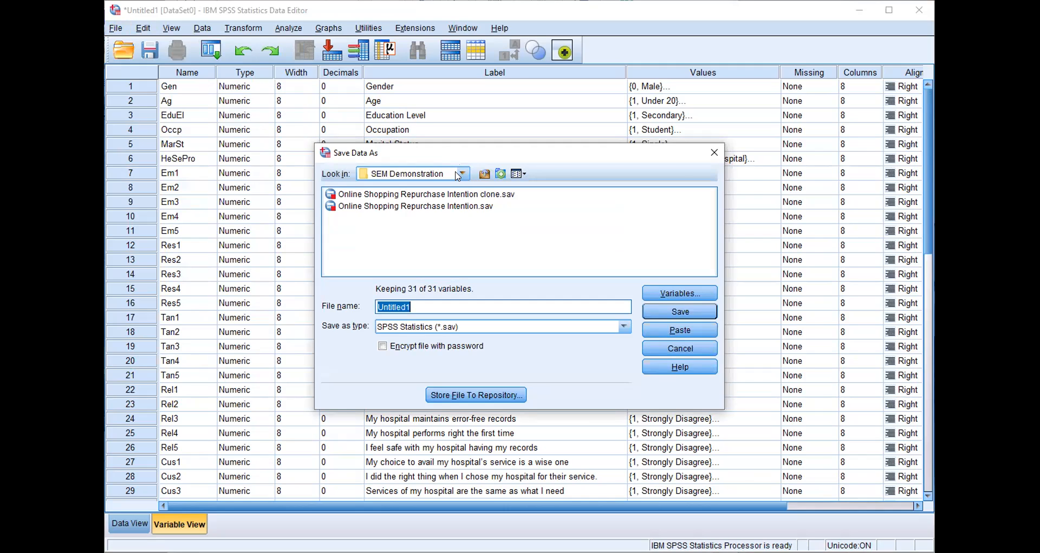
left_click(715, 152)
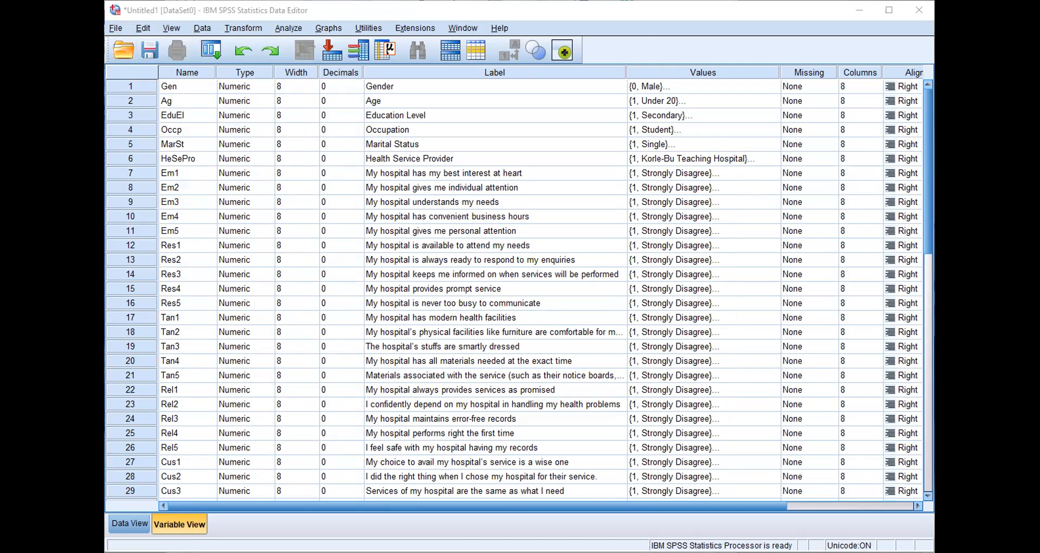
Start saving the data file under a new name and choose the Desktop as its location
left_click(116, 28)
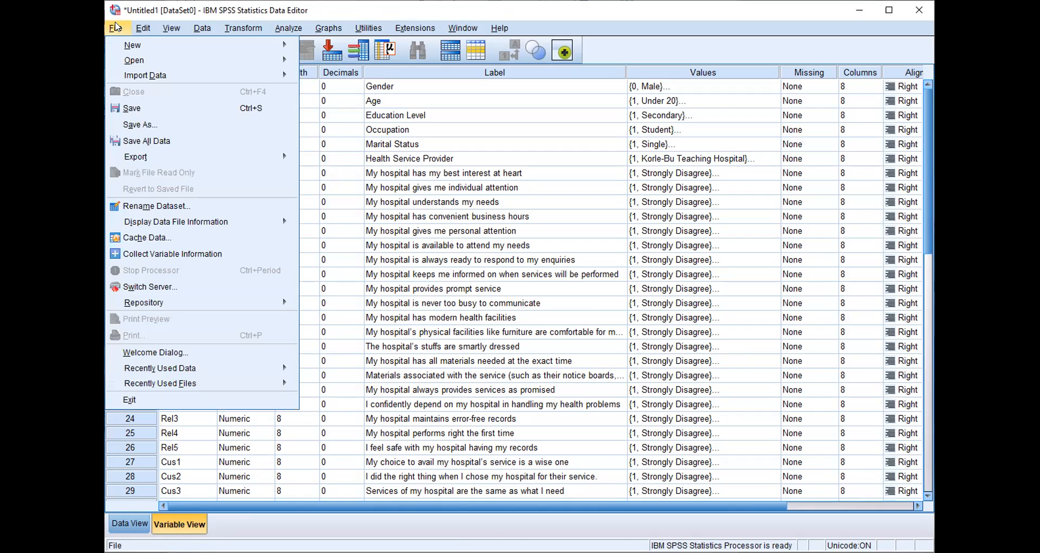
left_click(150, 123)
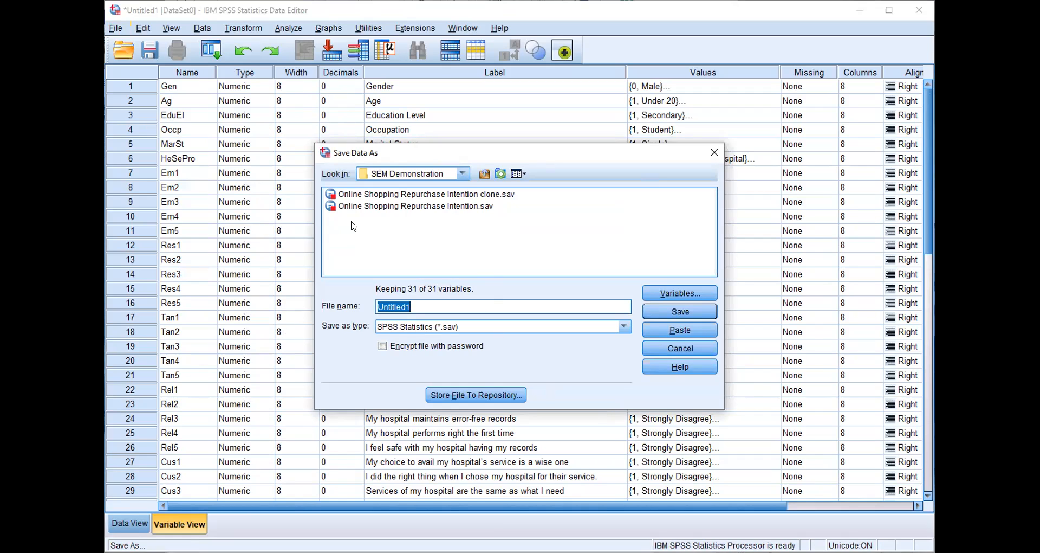
left_click(464, 174)
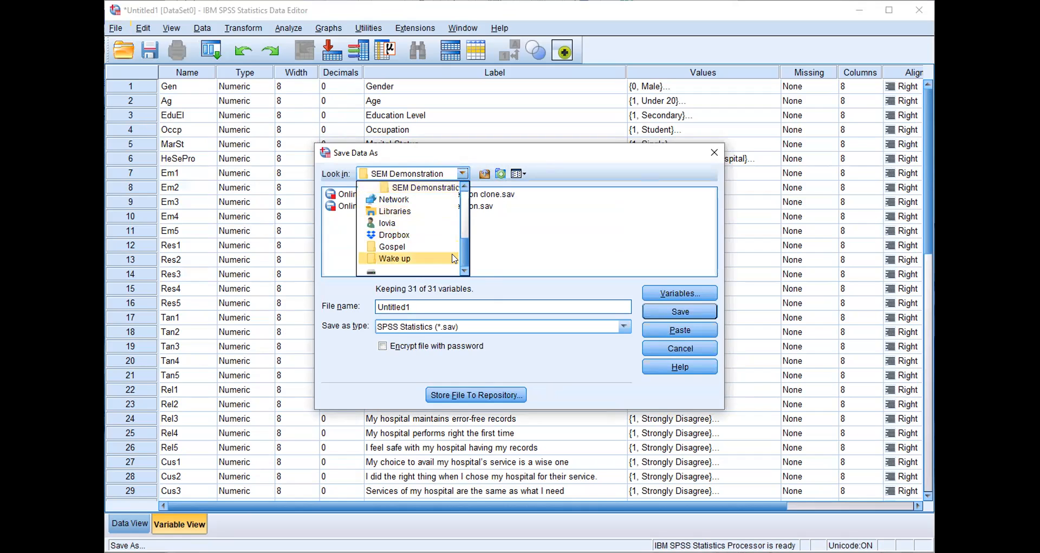
left_click_drag(464, 253, 433, 196)
scroll(464, 218, "down", 1)
left_click(379, 198)
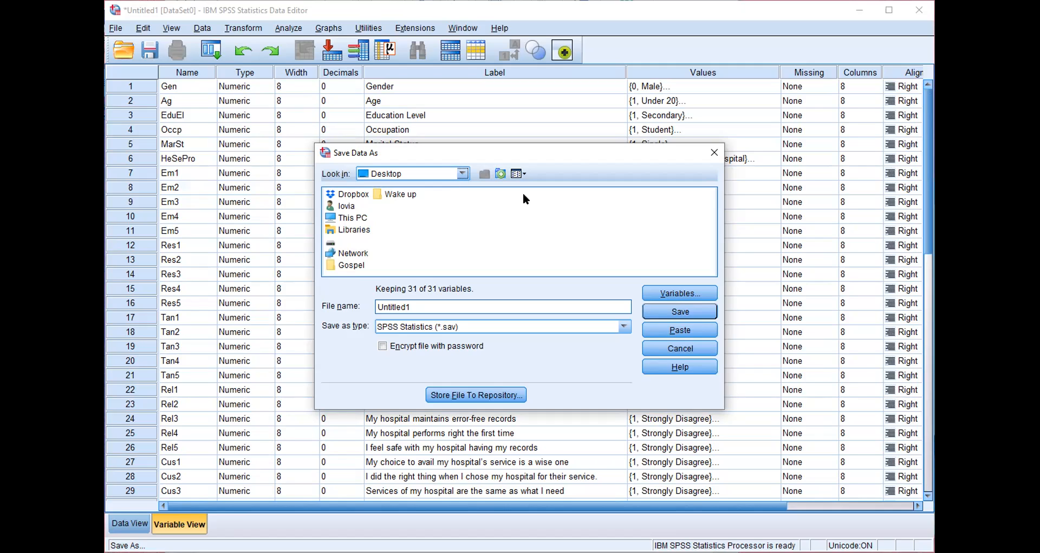
Name the data file "ECCM Group 1" and save it in SPSS Statistics (*.sav) format
left_click_drag(444, 307, 352, 293)
left_click(405, 306)
key("BackSpace")
key("BackSpace")
key("BackSpace")
key("BackSpace")
key("BackSpace")
key("BackSpace")
key("BackSpace")
key("BackSpace")
type("ECCMSGroup")
left_click(679, 311)
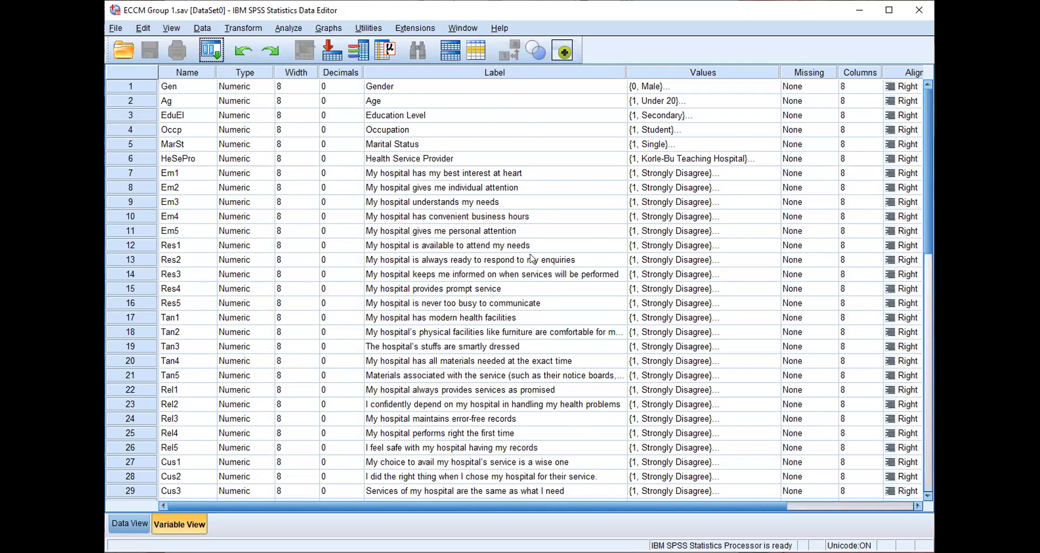
scroll(531, 266, "down", 2)
scroll(531, 270, "up", 2)
scroll(532, 269, "down", 1)
scroll(533, 270, "up", 1)
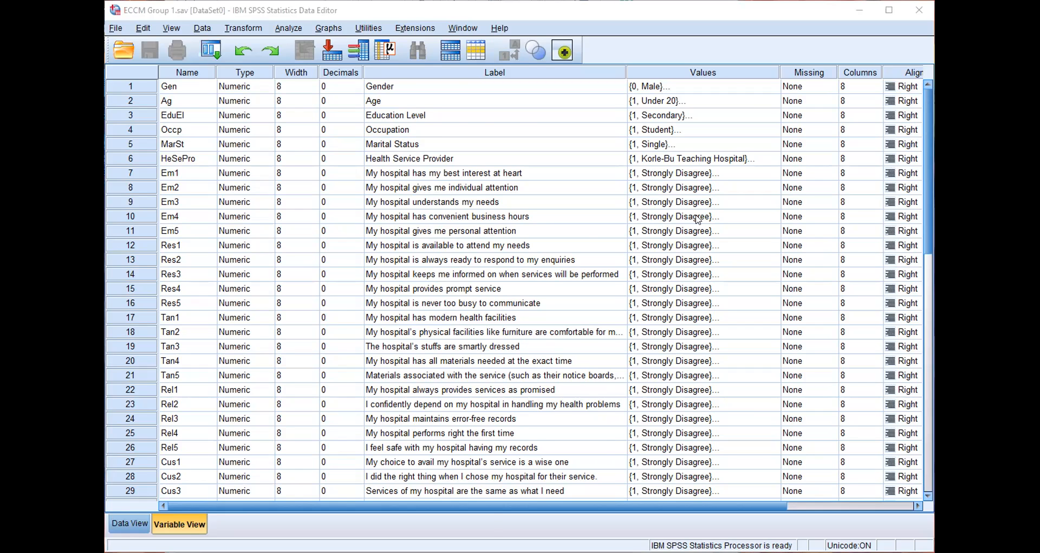
scroll(698, 219, "down", 2)
scroll(698, 219, "up", 2)
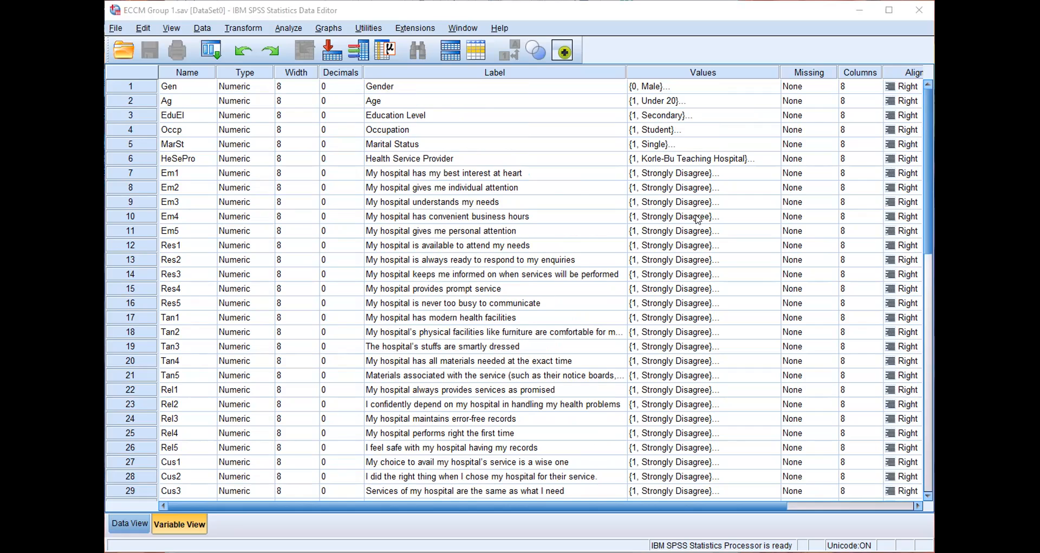
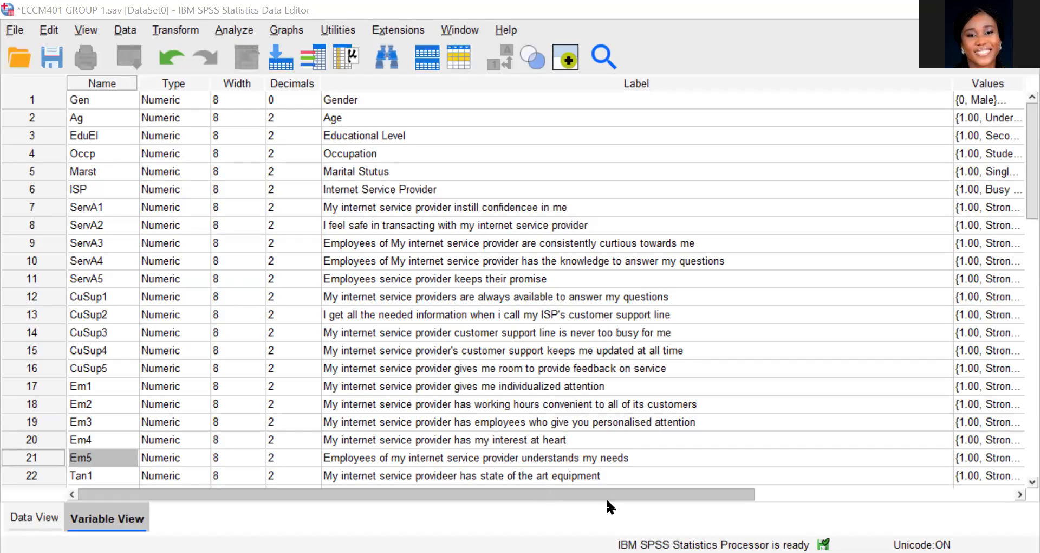
Look over the variable list of ECCM401 GROUP 1.sav and check the value labels of the Occupation variable
left_click_drag(416, 494, 469, 502)
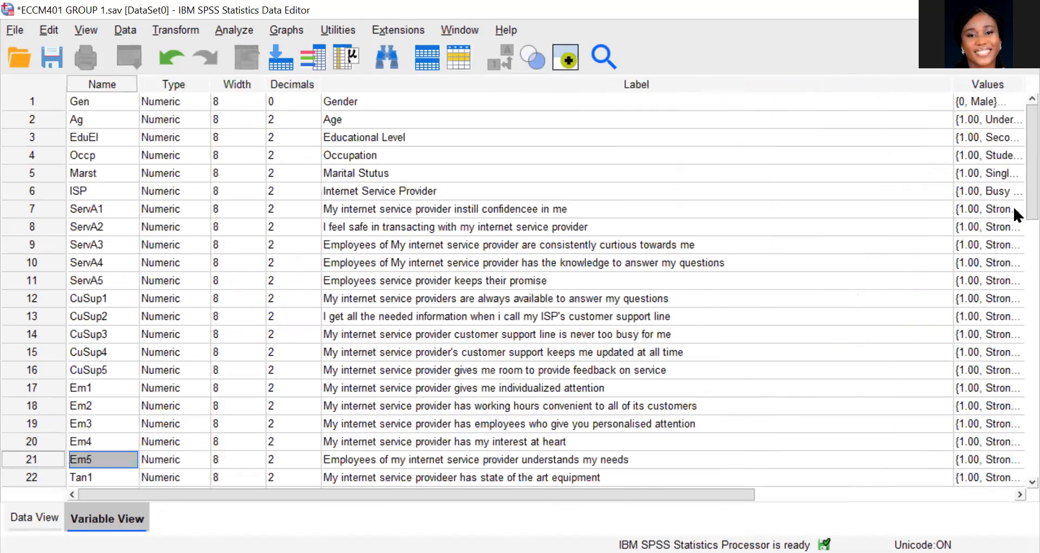
left_click_drag(1013, 204, 1013, 247)
scroll(1014, 246, "down", 4)
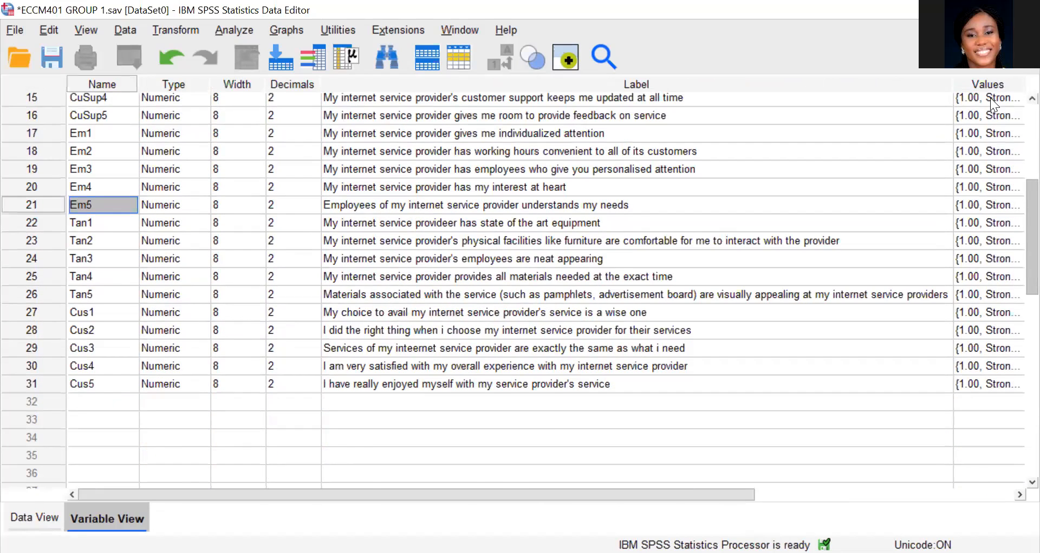
scroll(991, 103, "up", 5)
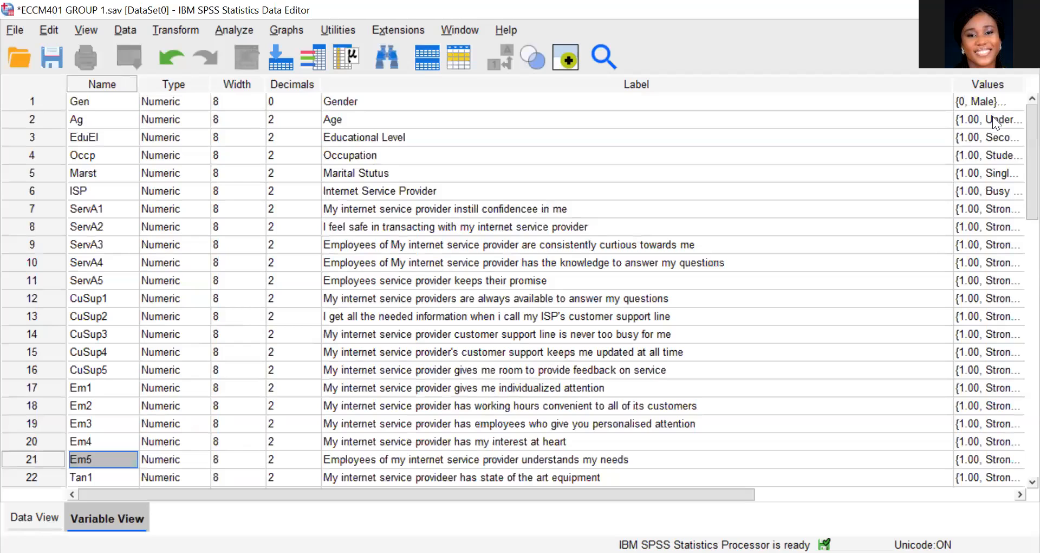
left_click(1009, 158)
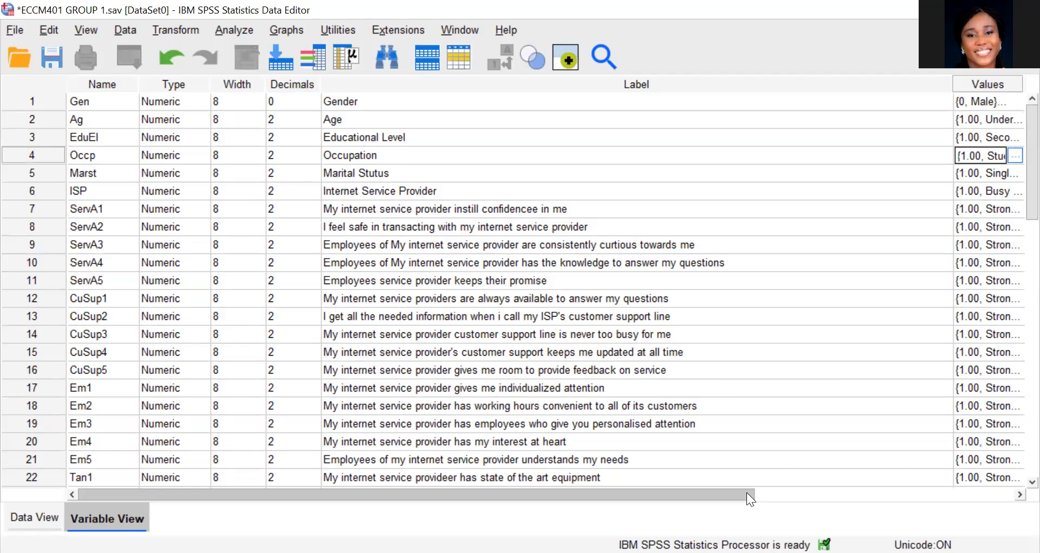
scroll(880, 498, "right", 2)
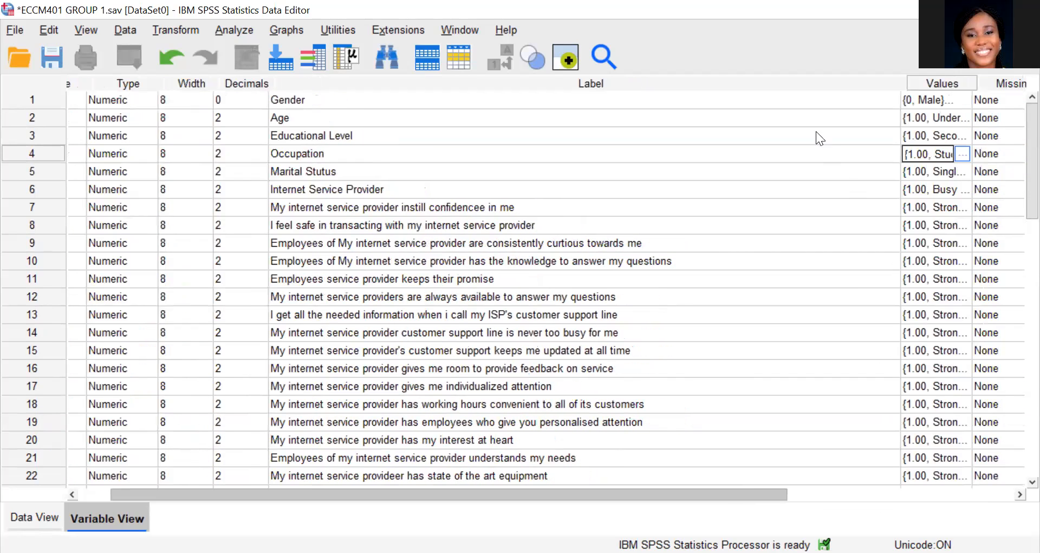
scroll(820, 157, "right", 2)
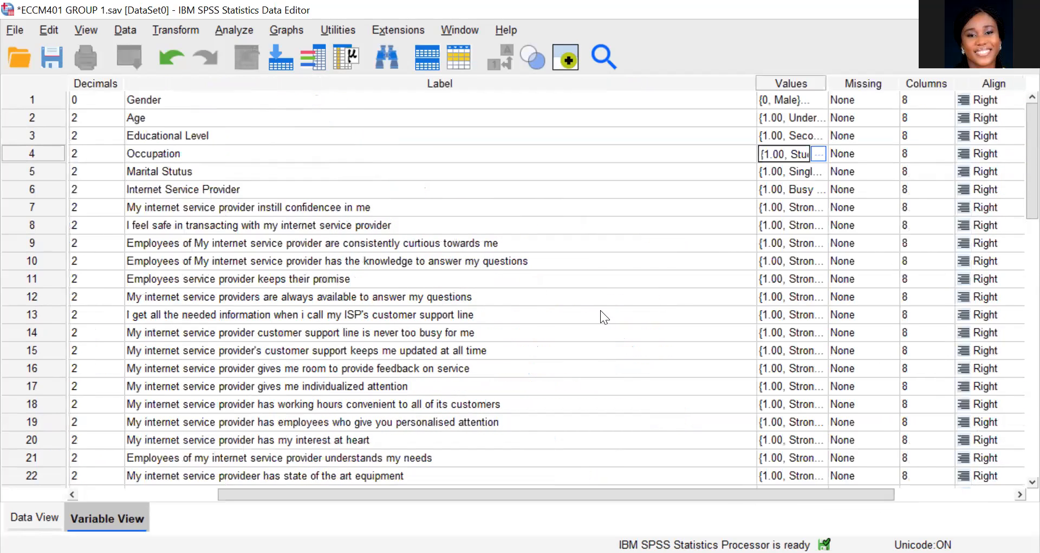
left_click(819, 154)
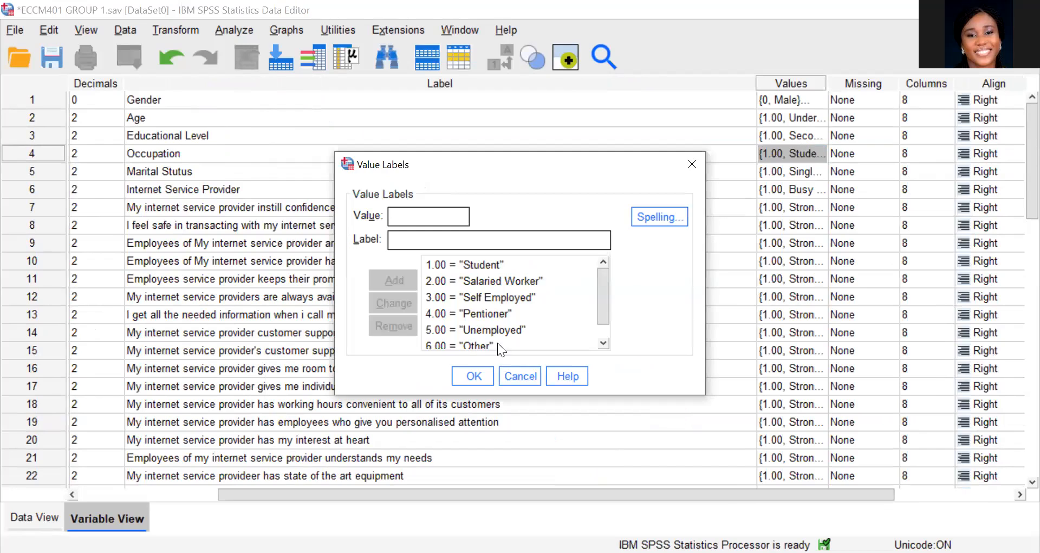
left_click(487, 374)
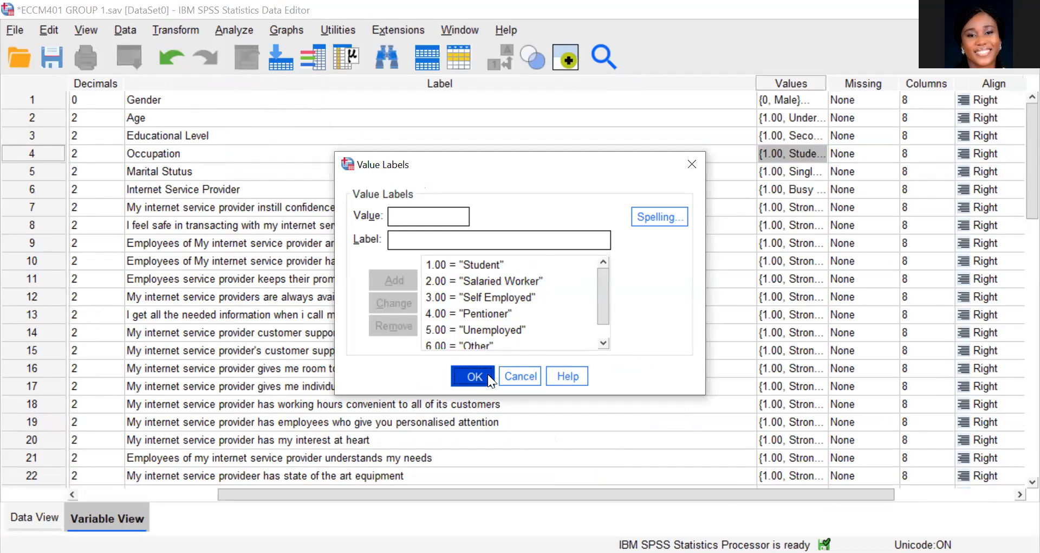
Check the value labels of the variable ServA3
left_click(818, 243)
left_click(819, 242)
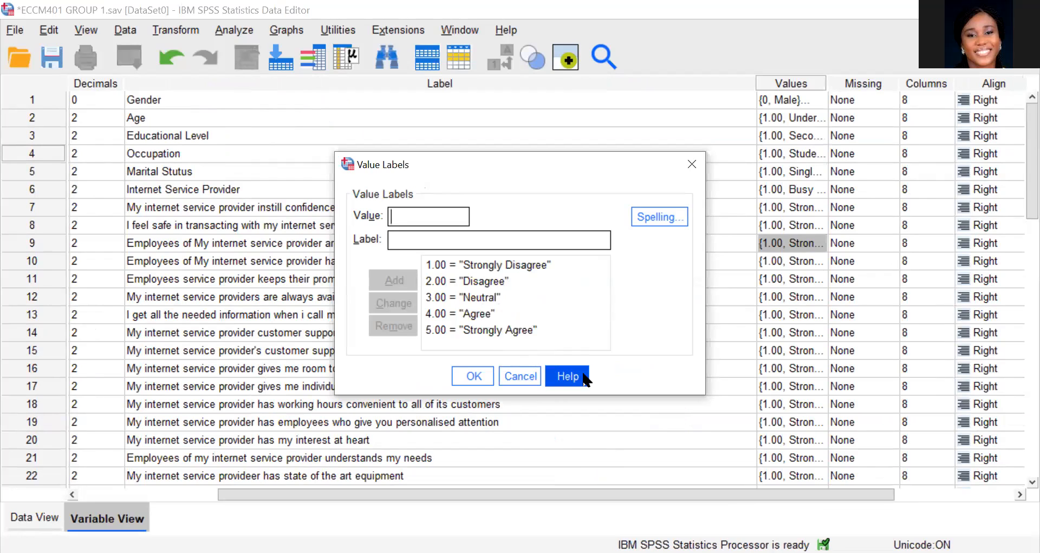
left_click(473, 380)
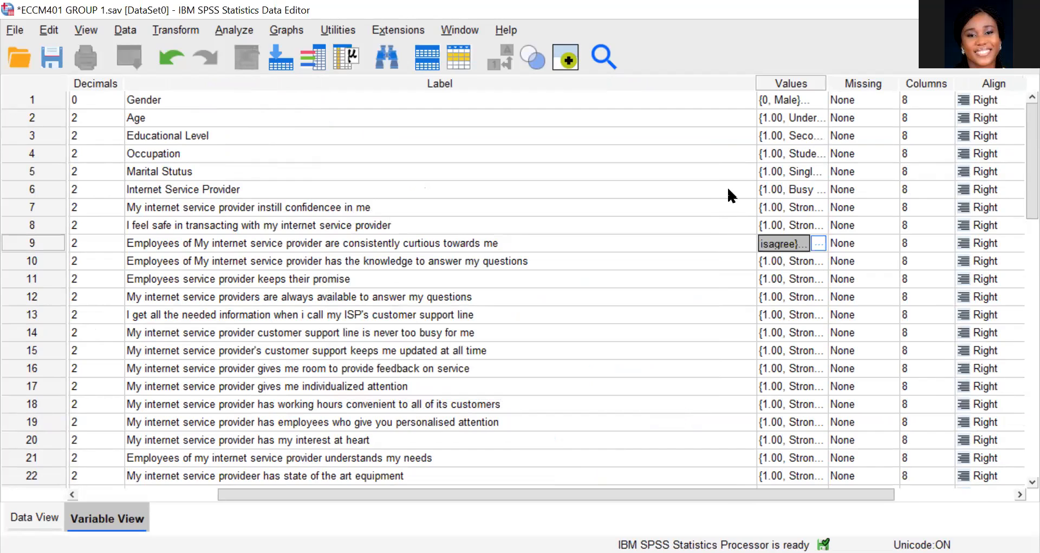
Examine the Occupation variable's value labels through to the end of the list and close them without changes
left_click(822, 153)
left_click(820, 154)
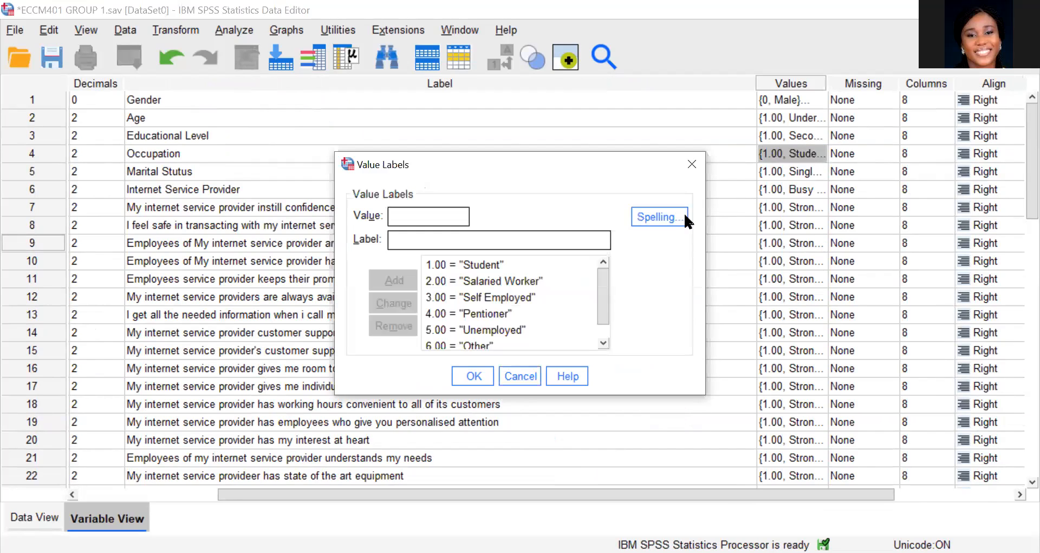
mouse_move(602, 277)
left_mouse_down()
mouse_move(606, 291)
mouse_move(605, 271)
left_mouse_up()
left_click(471, 376)
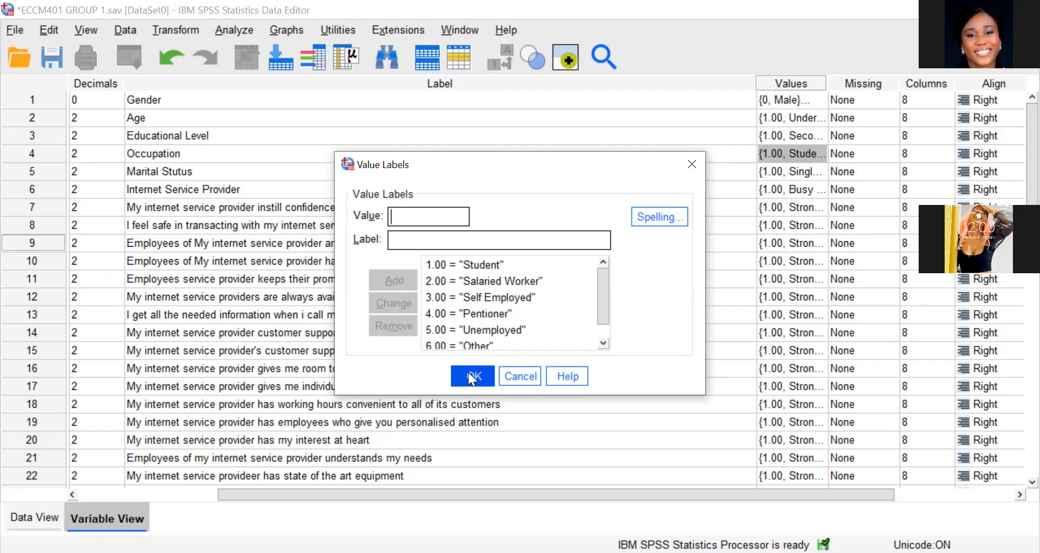
left_click(471, 373)
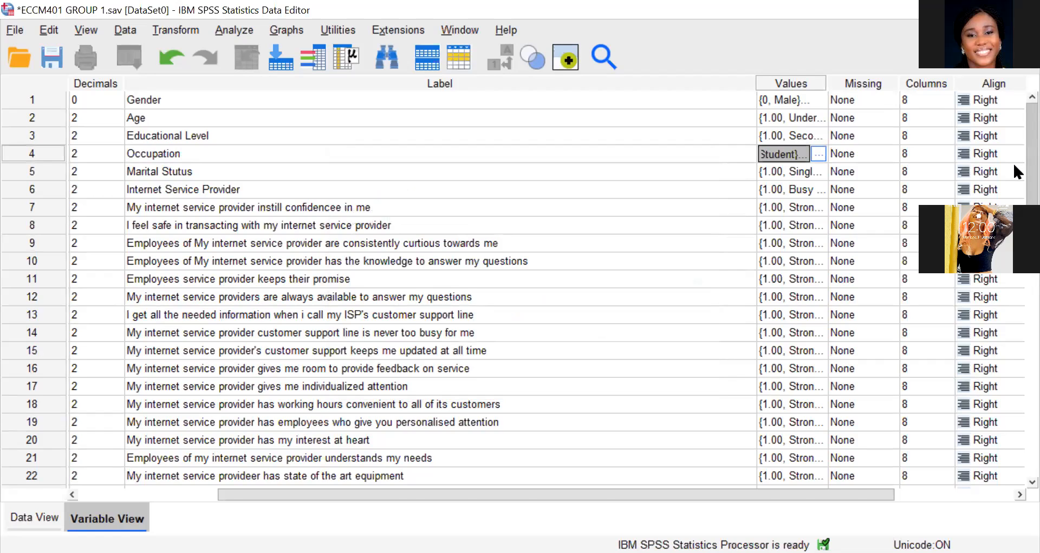
scroll(1011, 161, "down", 1)
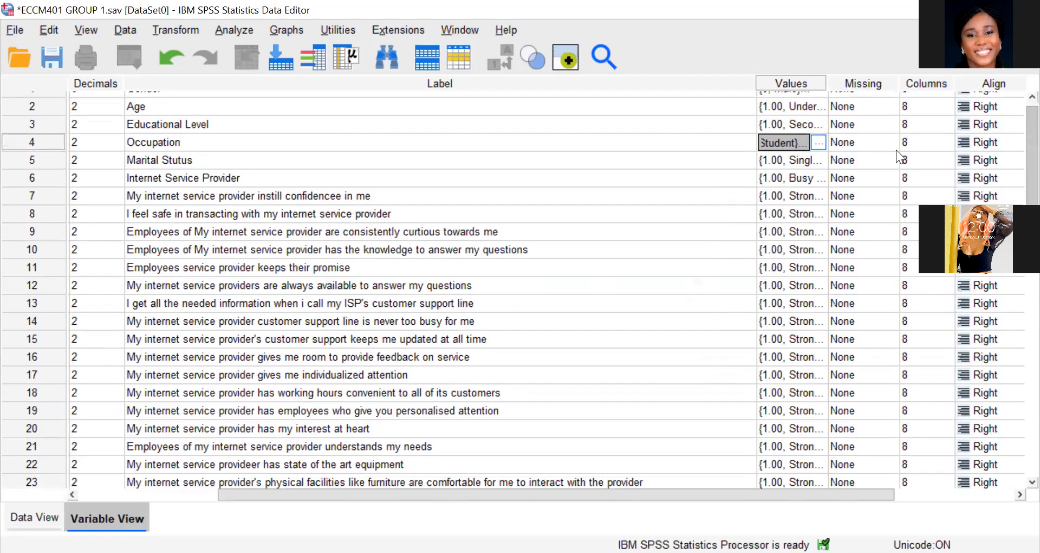
left_click(823, 140)
left_click_drag(604, 306, 605, 326)
scroll(605, 326, "down", 1)
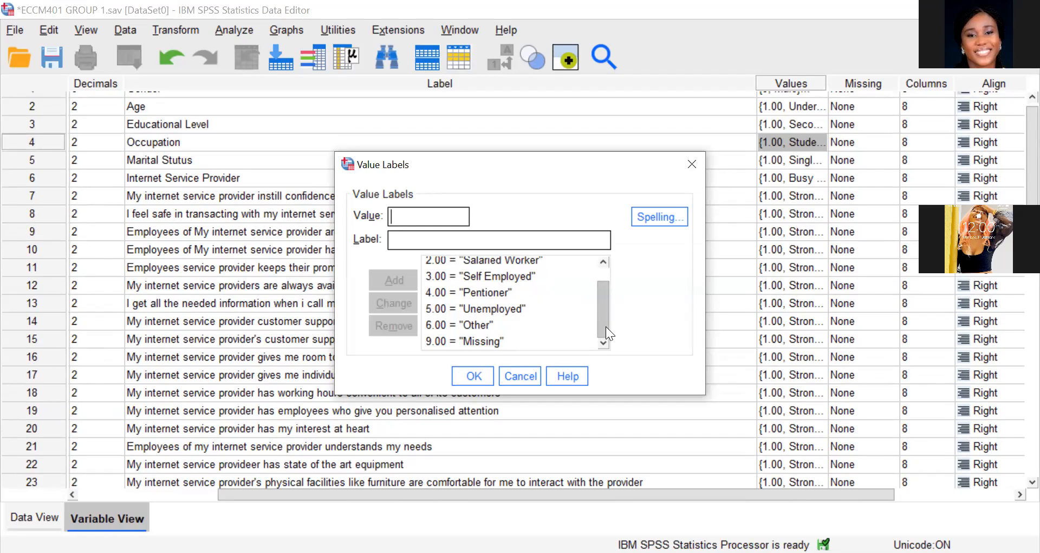
left_click(475, 376)
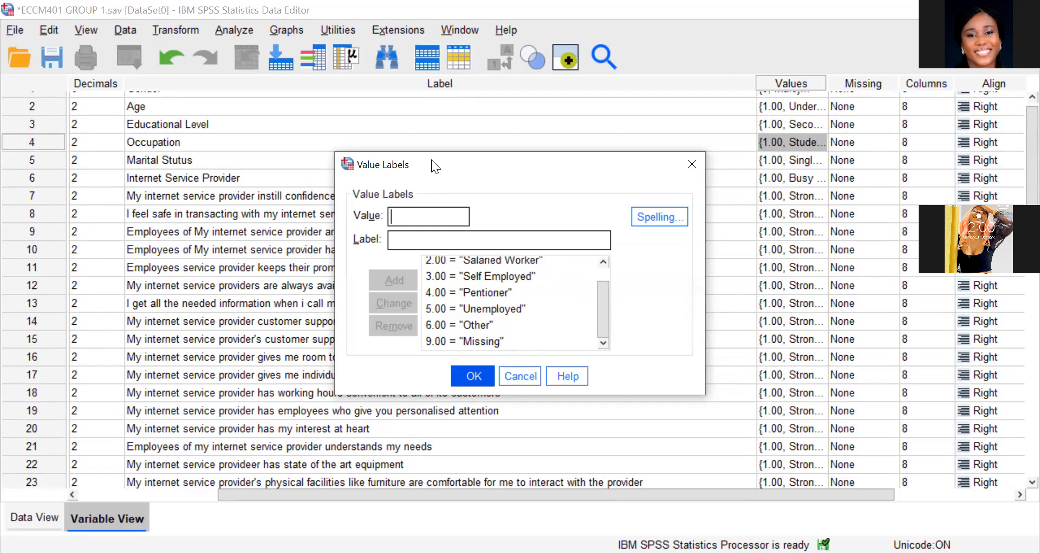
key("Return")
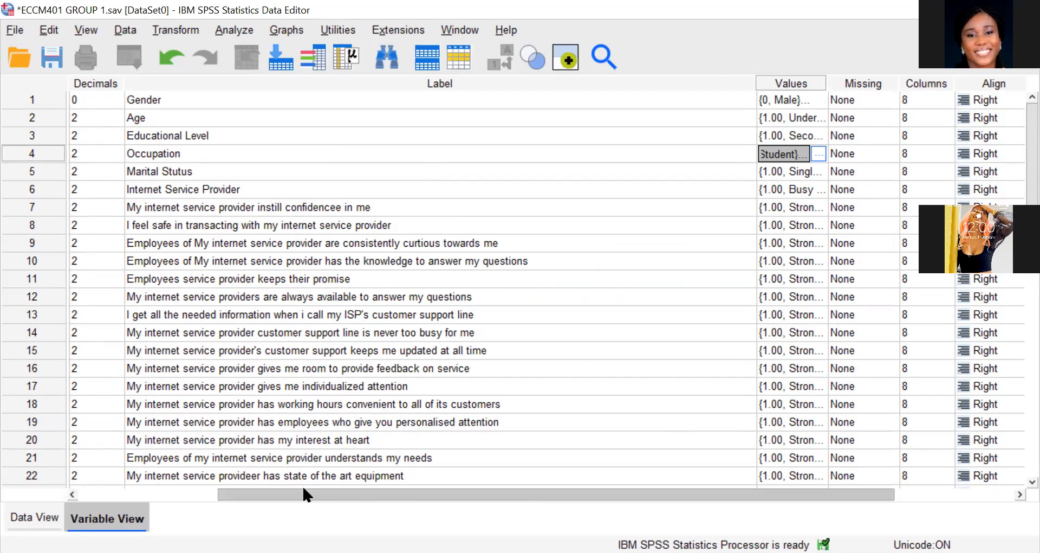
Inspect the Decimals column for all variables and the value labels of the Age variable
scroll(437, 109, "left", 5)
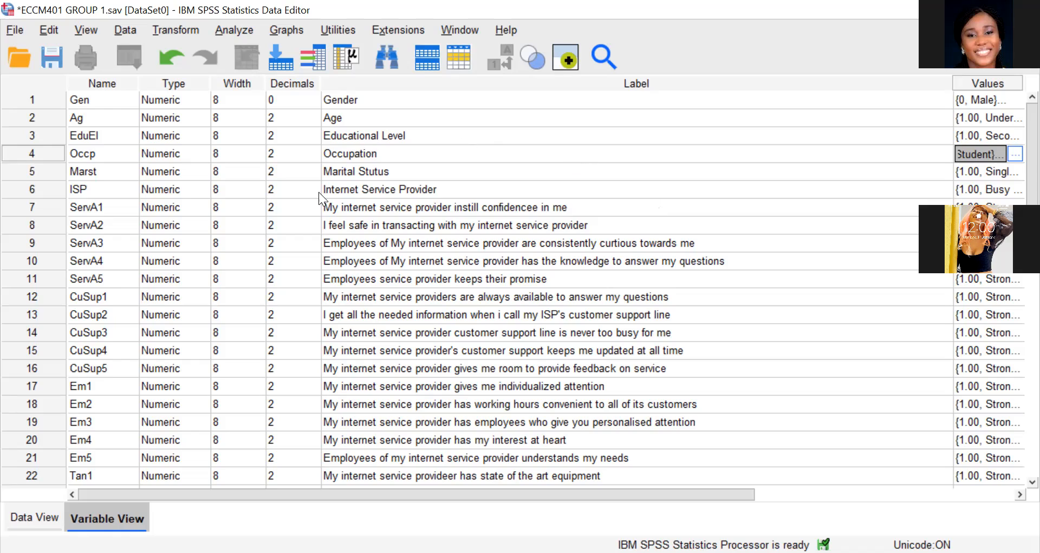
left_click(282, 84)
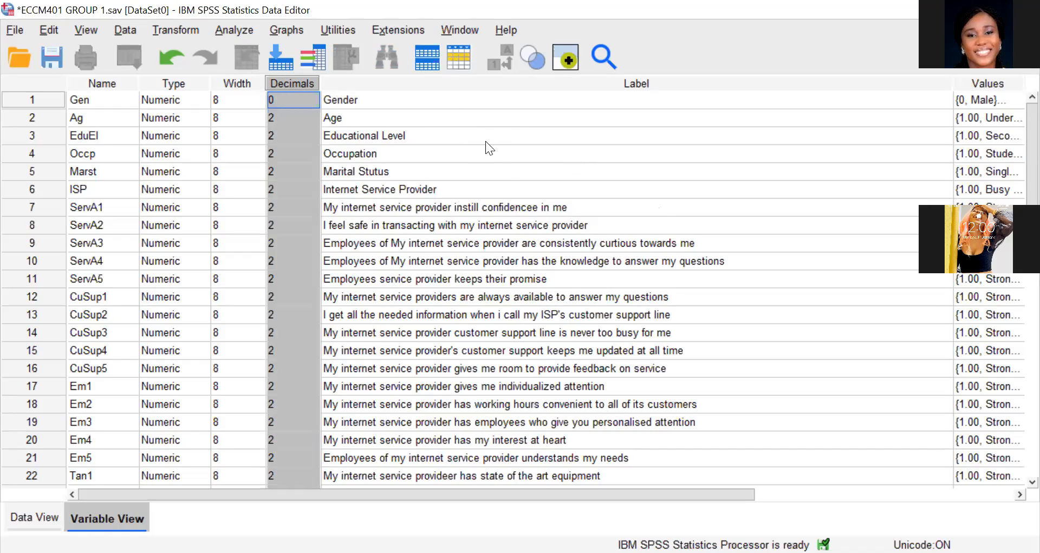
left_click(504, 118)
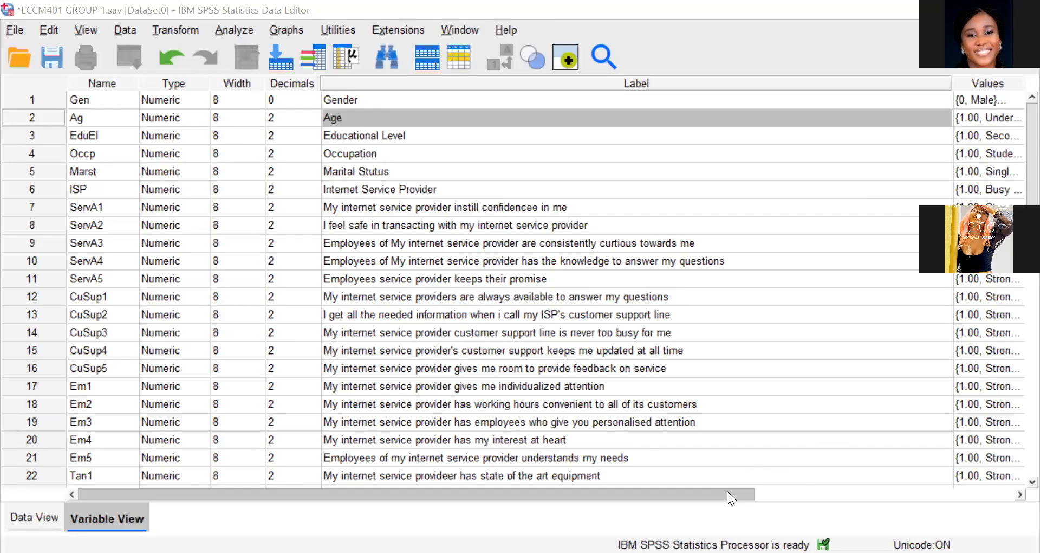
scroll(833, 224, "right", 2)
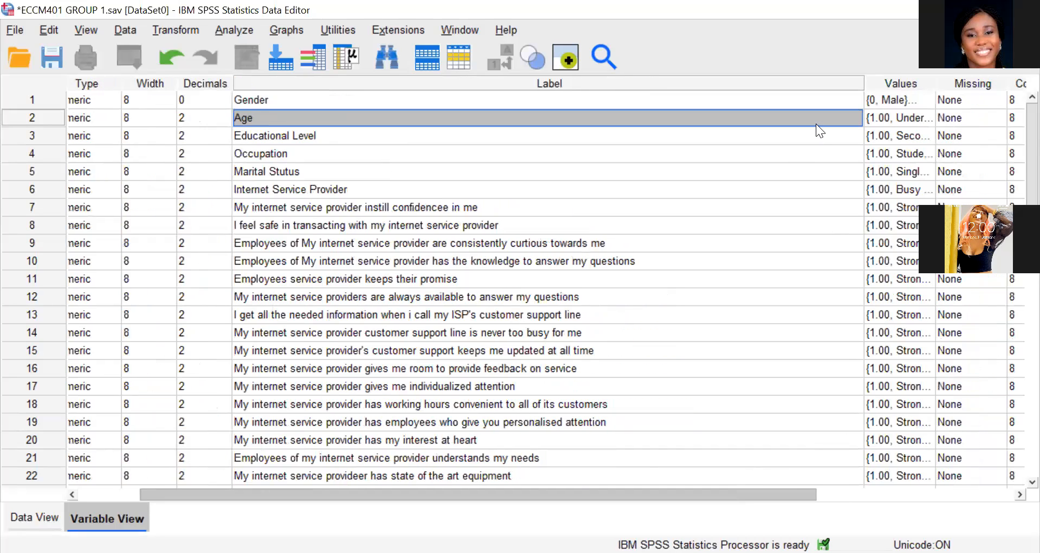
scroll(817, 116, "right", 2)
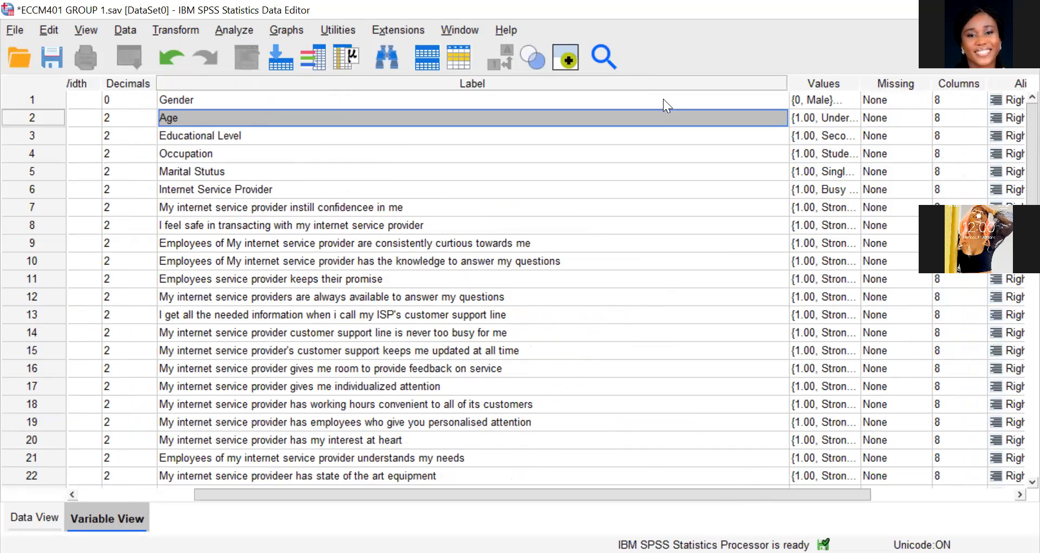
left_click(845, 118)
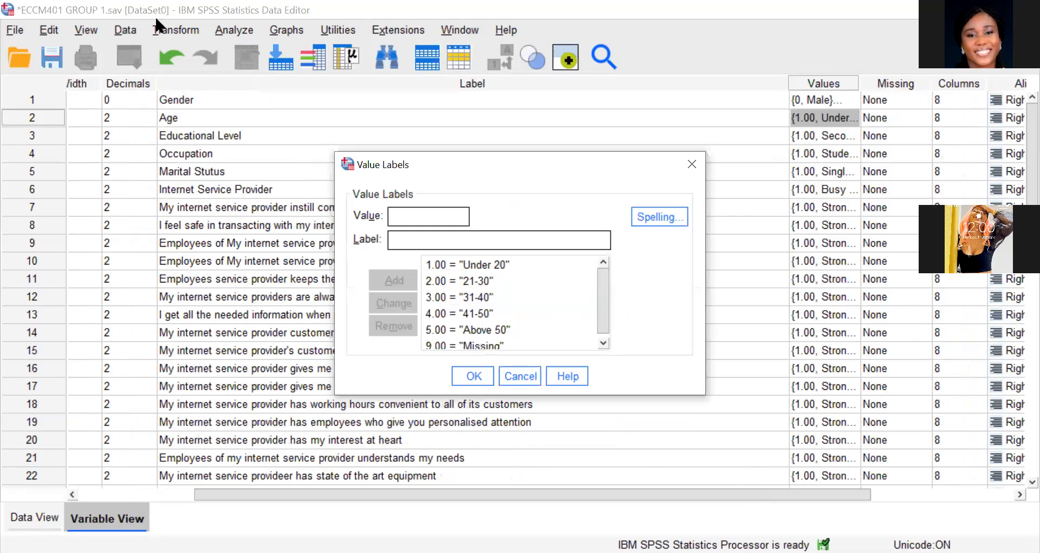
key("Escape")
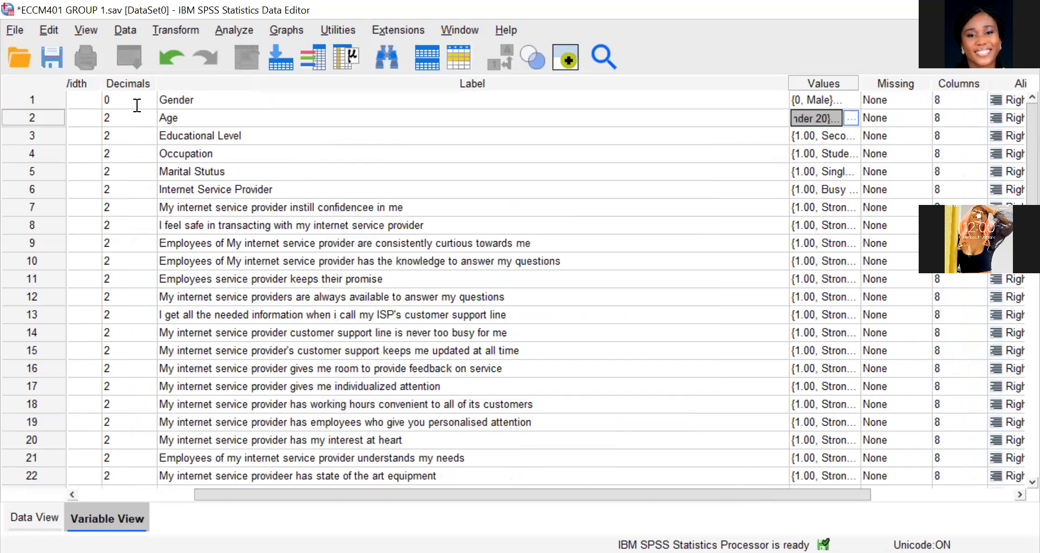
Copy the Gender variable's zero decimals and try to apply them from Age down to the last variable
left_click(135, 102)
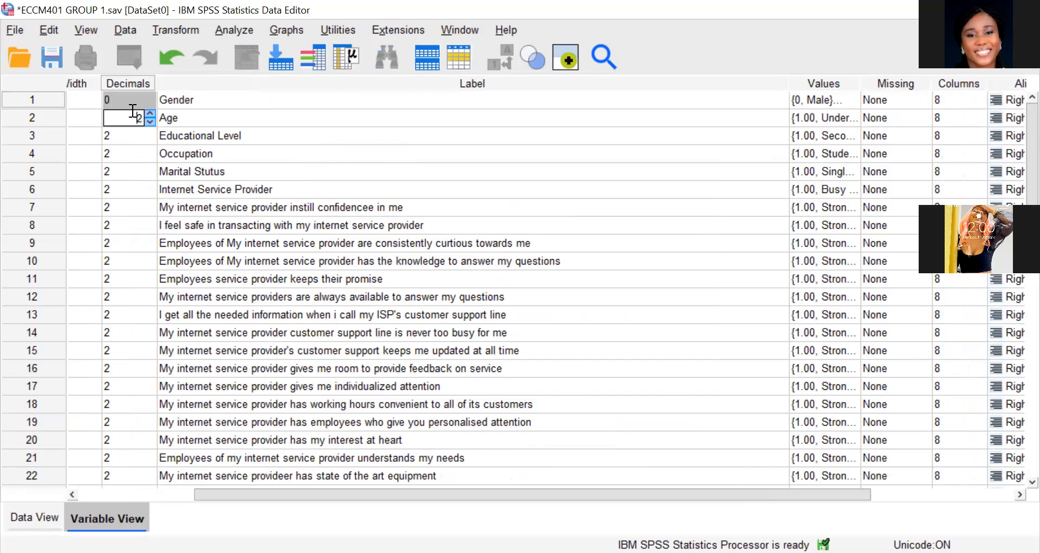
double_click(132, 118)
left_click(138, 136)
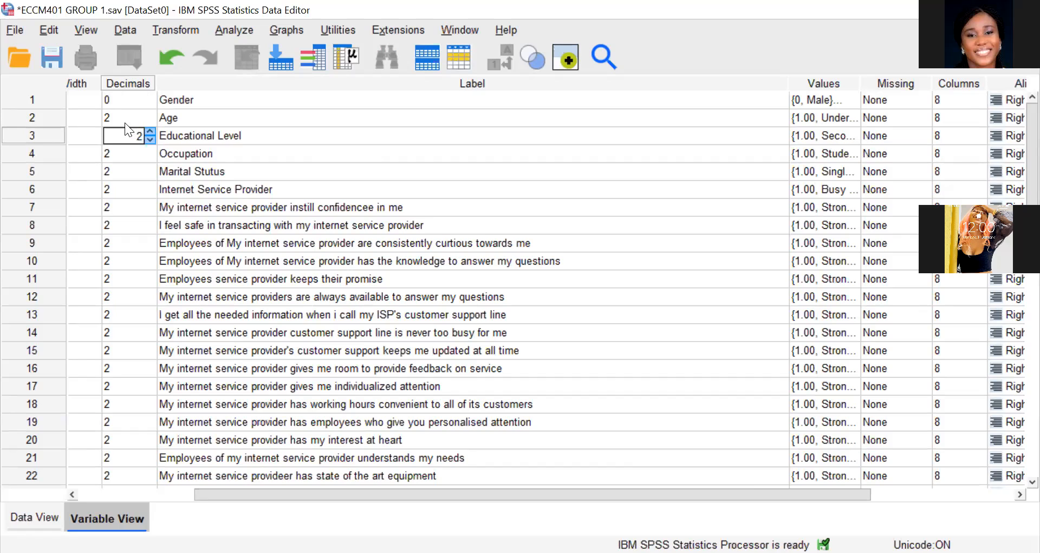
left_click(139, 100)
left_click(138, 118)
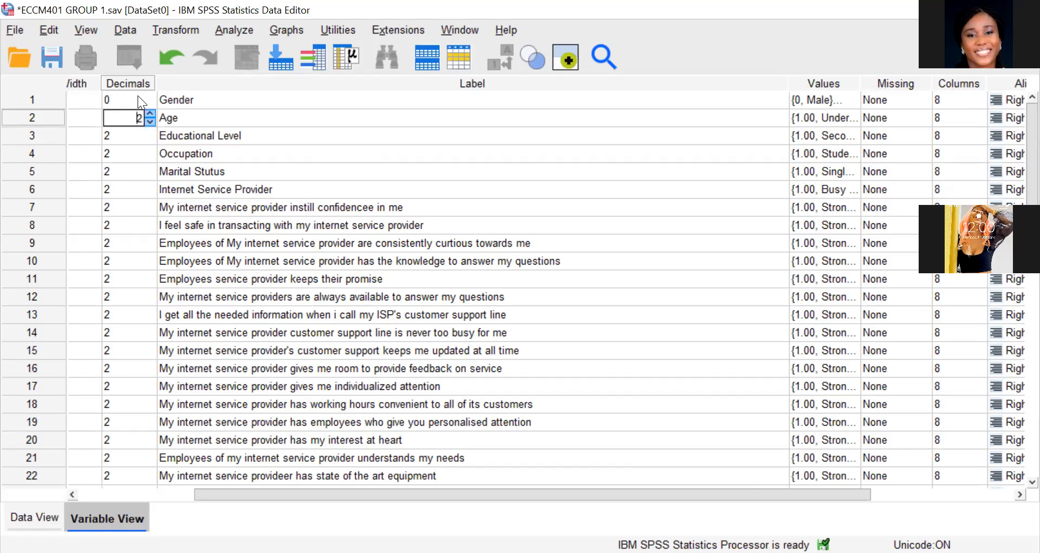
left_click(149, 101)
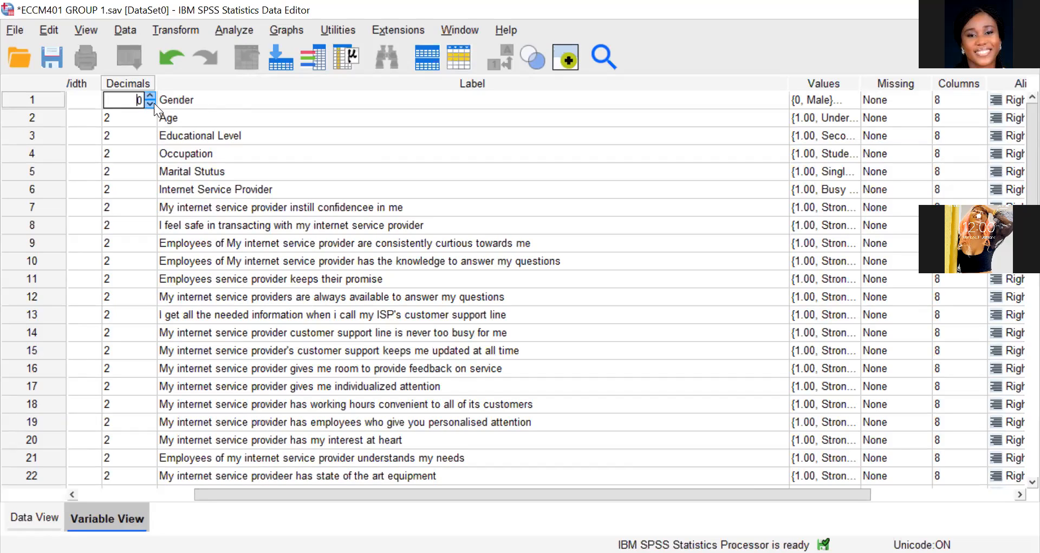
double_click(142, 101)
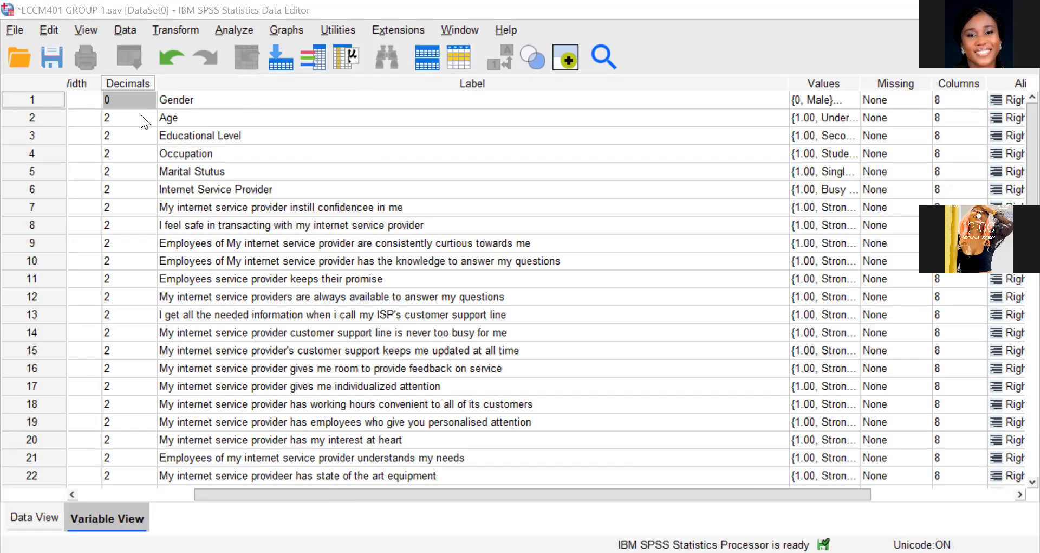
left_click_drag(140, 115, 142, 493)
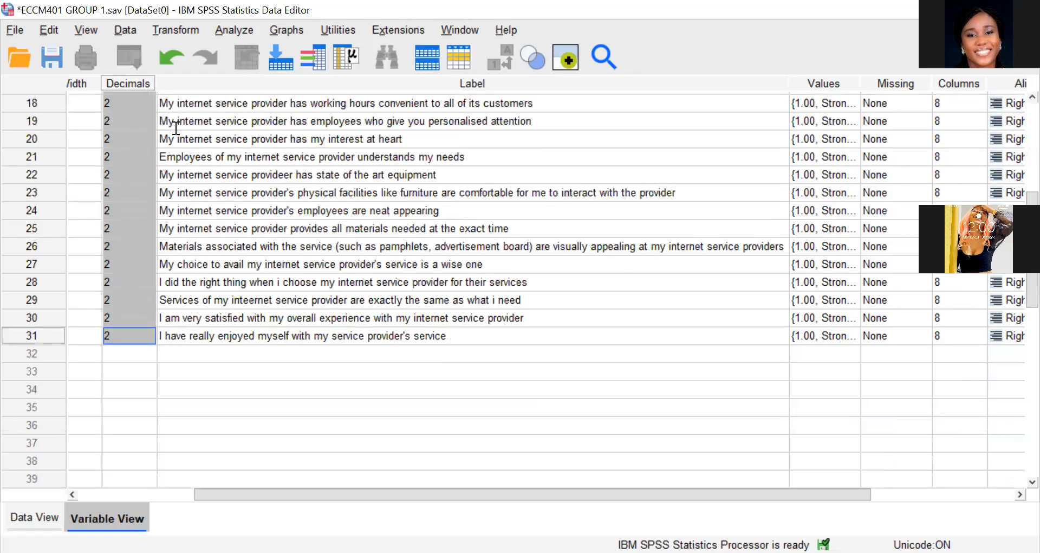
scroll(155, 116, "up", 6)
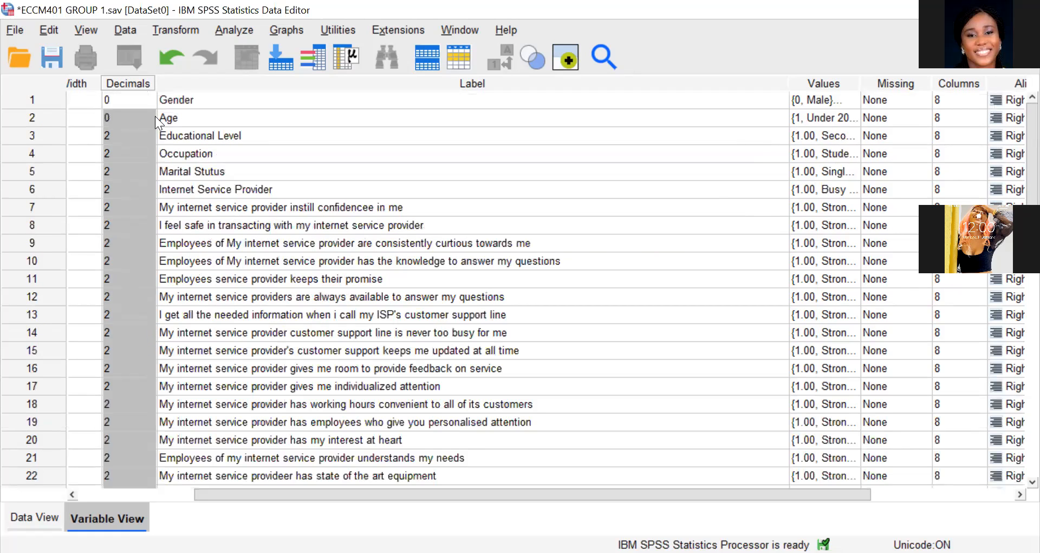
Set the decimals of the Educational Level and Occupation variables to 0
left_click(138, 99)
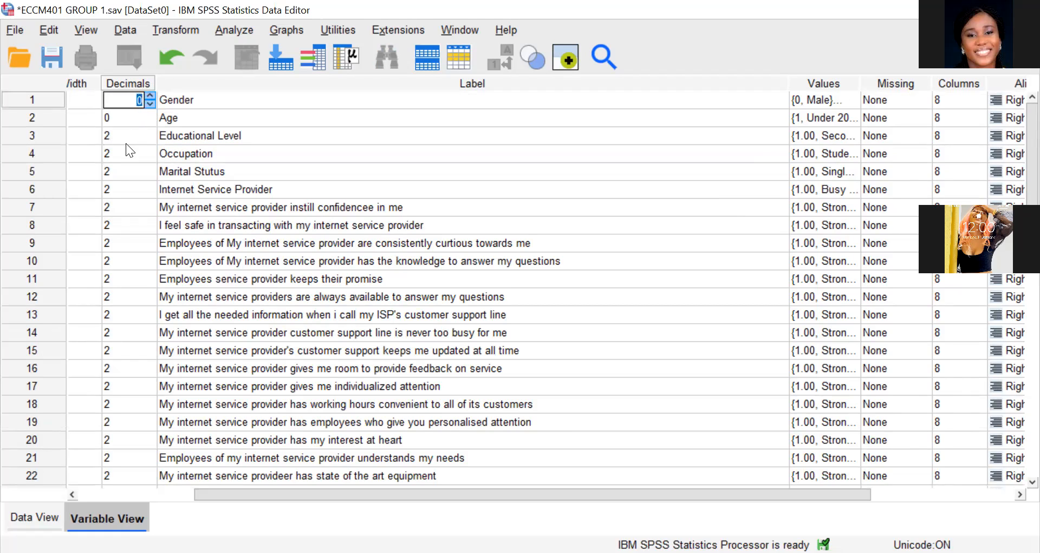
key("Down")
key("Down")
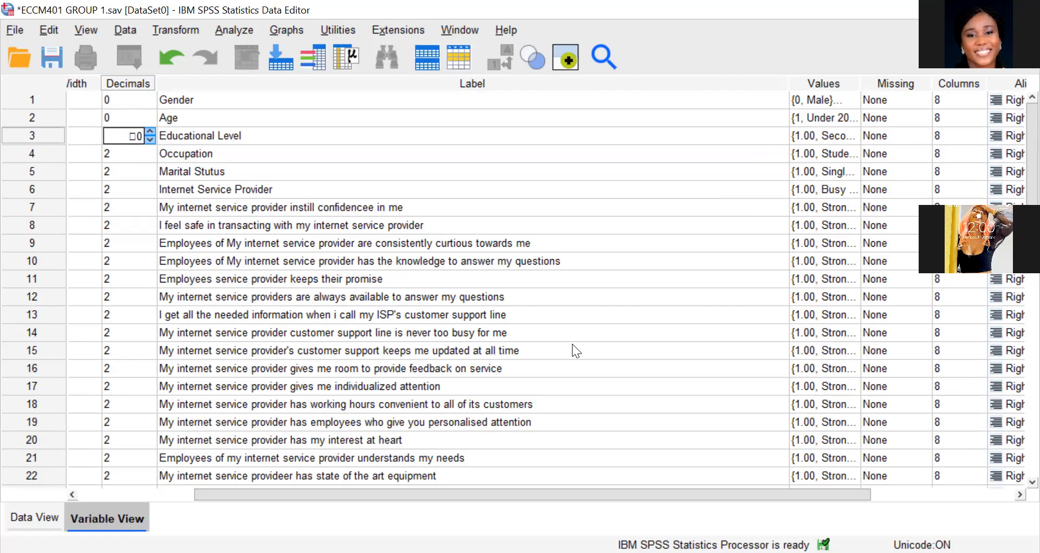
double_click(131, 129)
key("BackSpace")
type("0")
left_click(129, 150)
double_click(130, 151)
type("0")
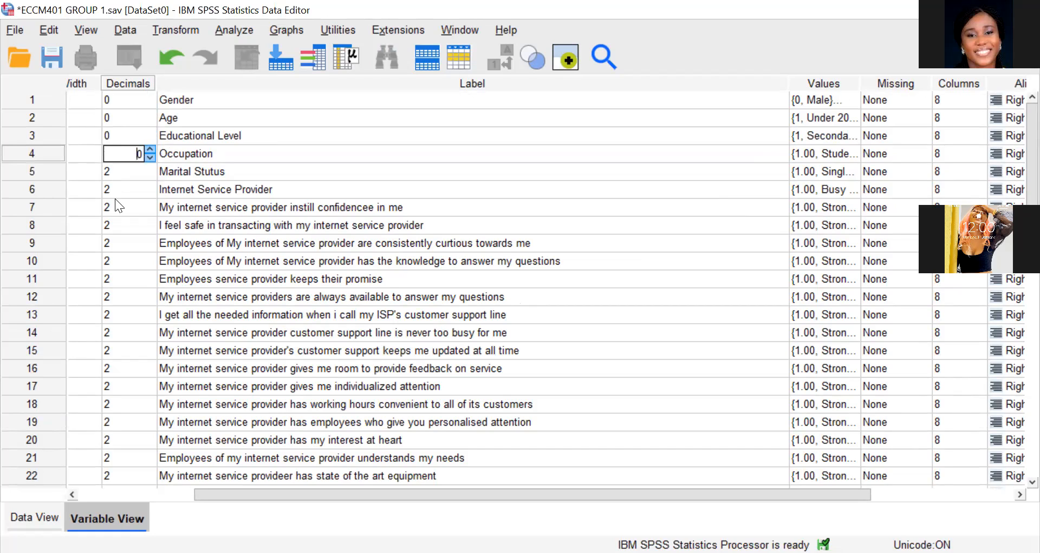
key("Return")
key("Escape")
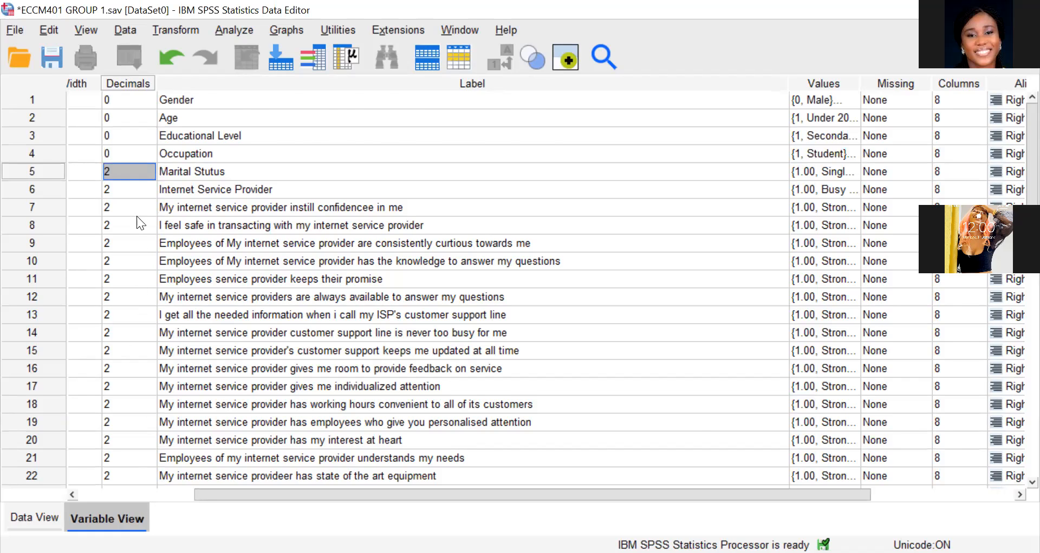
Apply 0 decimals to all remaining variables, from Marital Status down to the last service provider statement
key("ctrl+shift+Down")
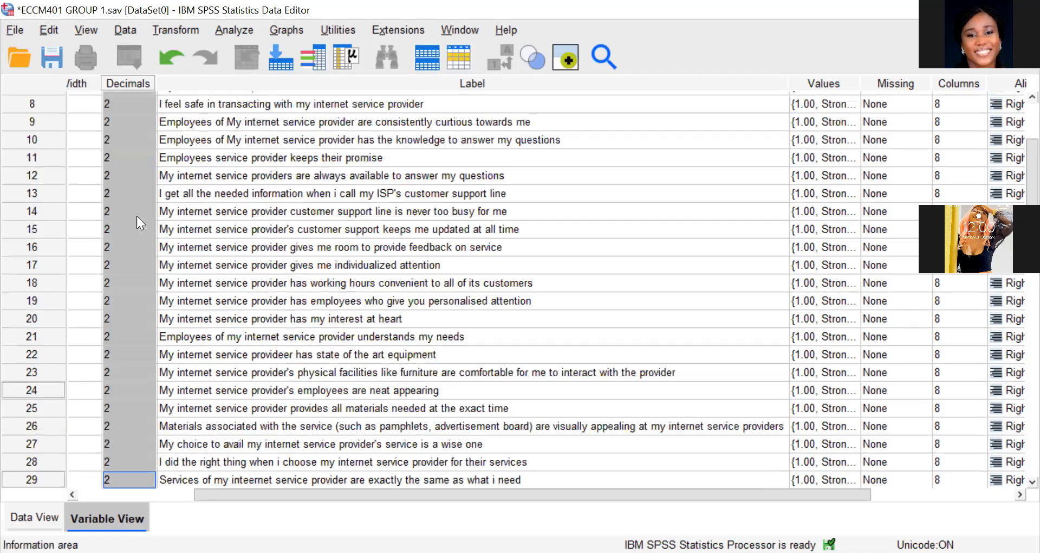
key("shift+Down")
key("shift+Down")
key("shift+Down")
key("shift+Down")
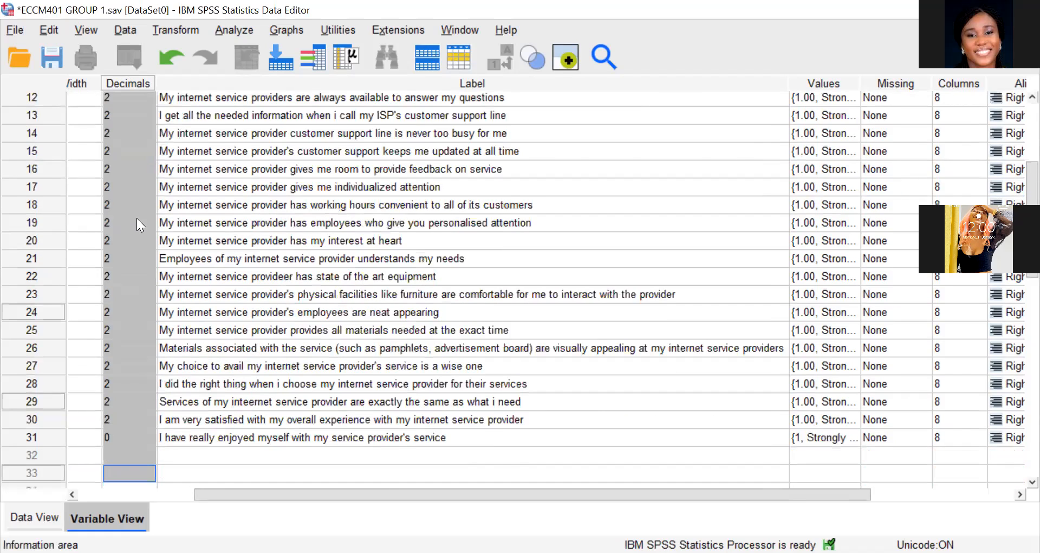
left_click_drag(137, 218, 135, 228)
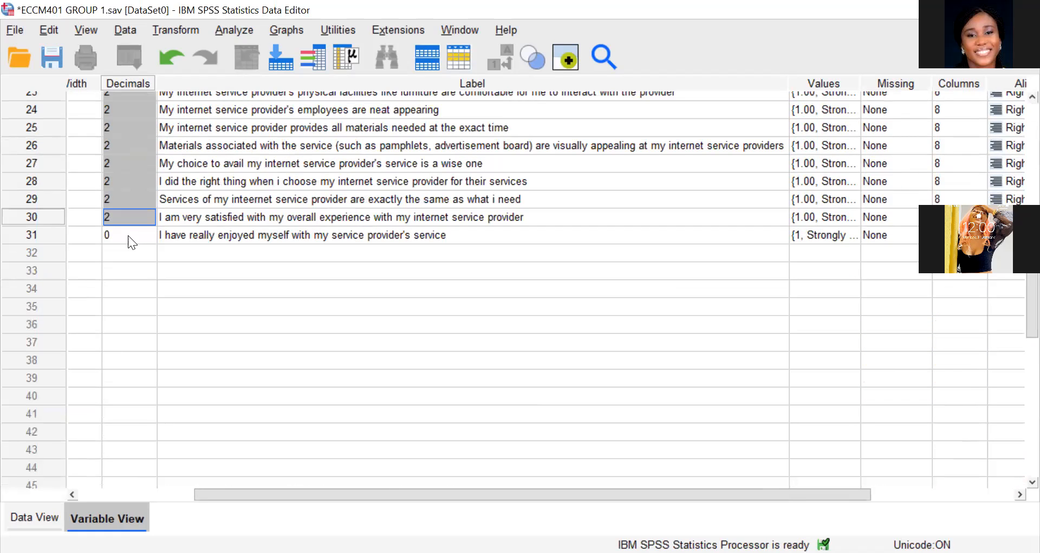
left_click(128, 235)
left_click_drag(127, 221, 150, 20)
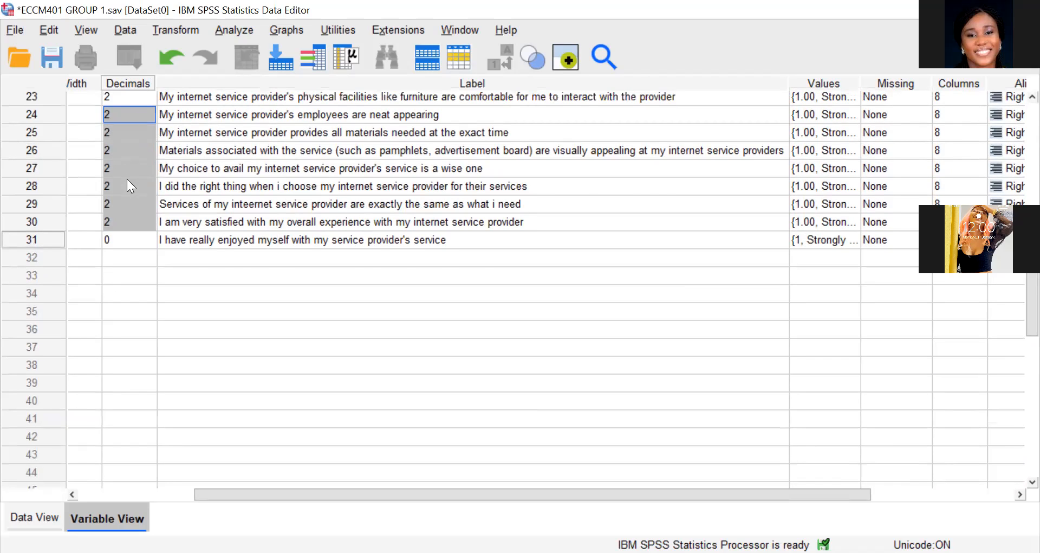
key("shift+Up")
key("shift+Up")
key("shift+Up")
left_click_drag(127, 185, 127, 184)
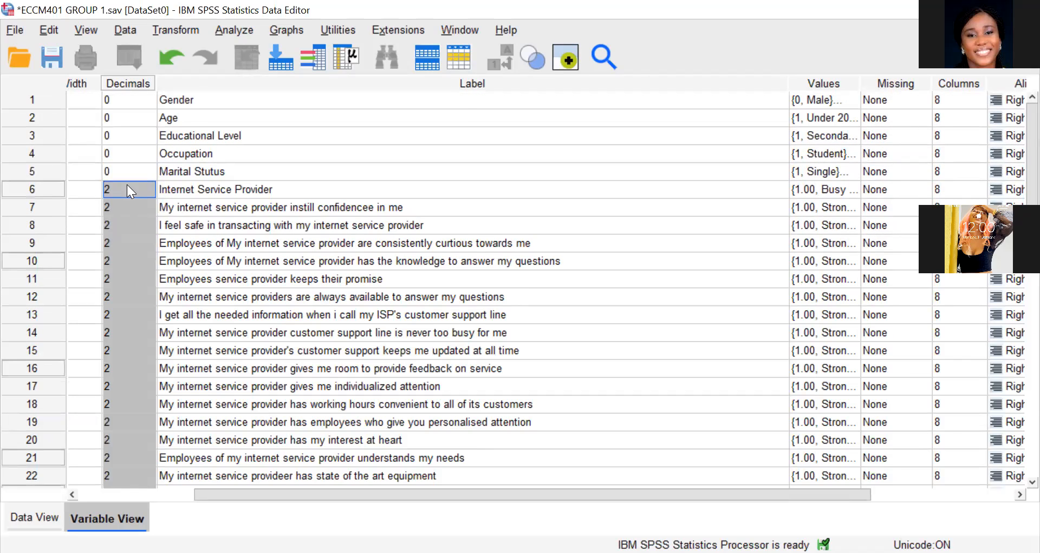
key("ctrl+v")
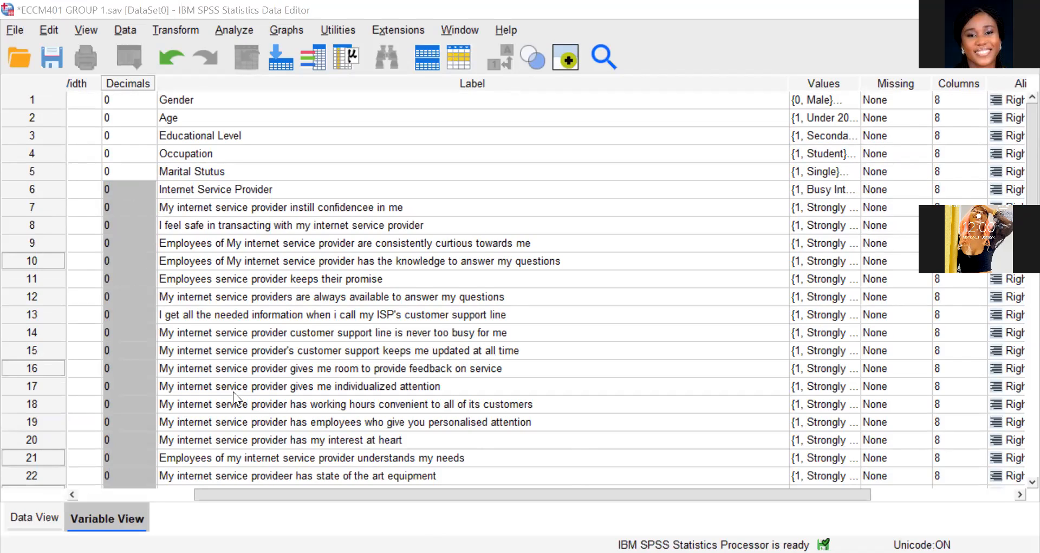
left_click(423, 207)
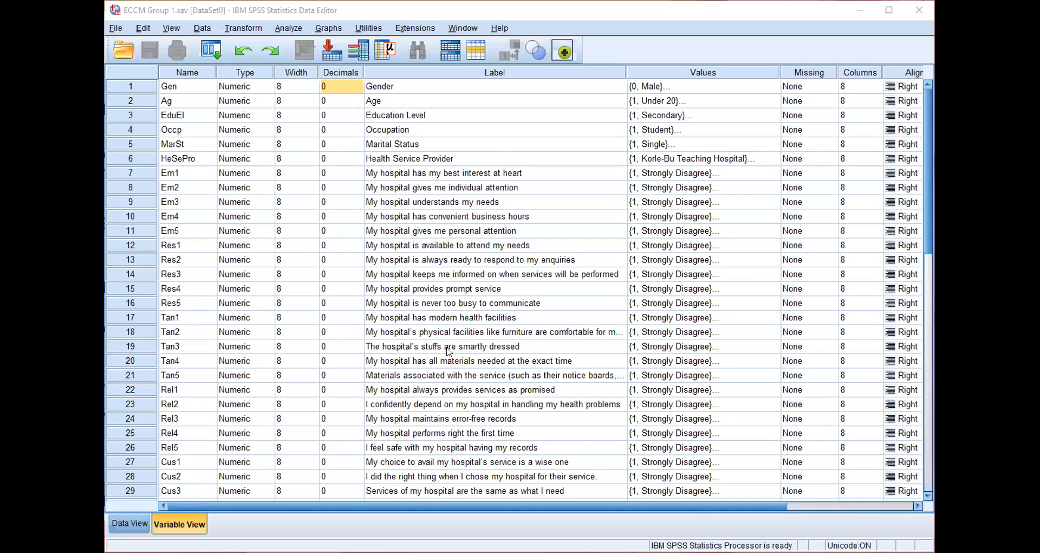
Look over the full variable list of ECCM Group 1.sav and the columns of its data sheet
scroll(534, 376, "down", 1)
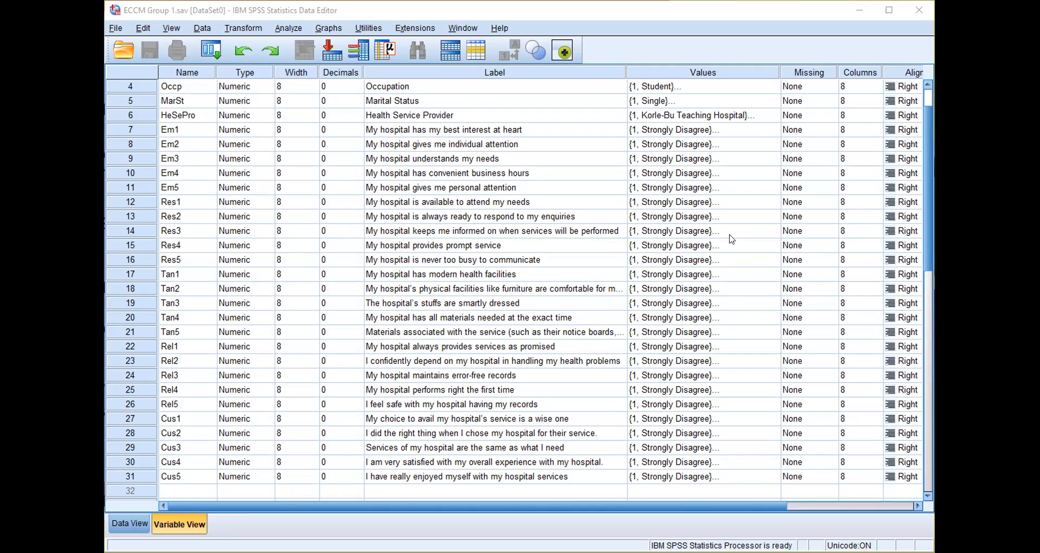
scroll(271, 358, "down", 10)
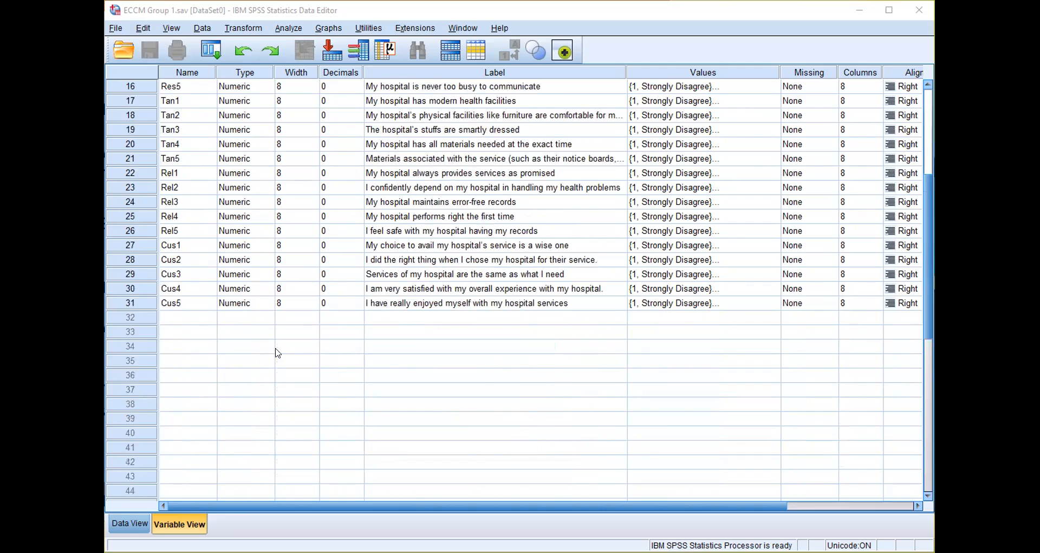
scroll(252, 374, "up", 11)
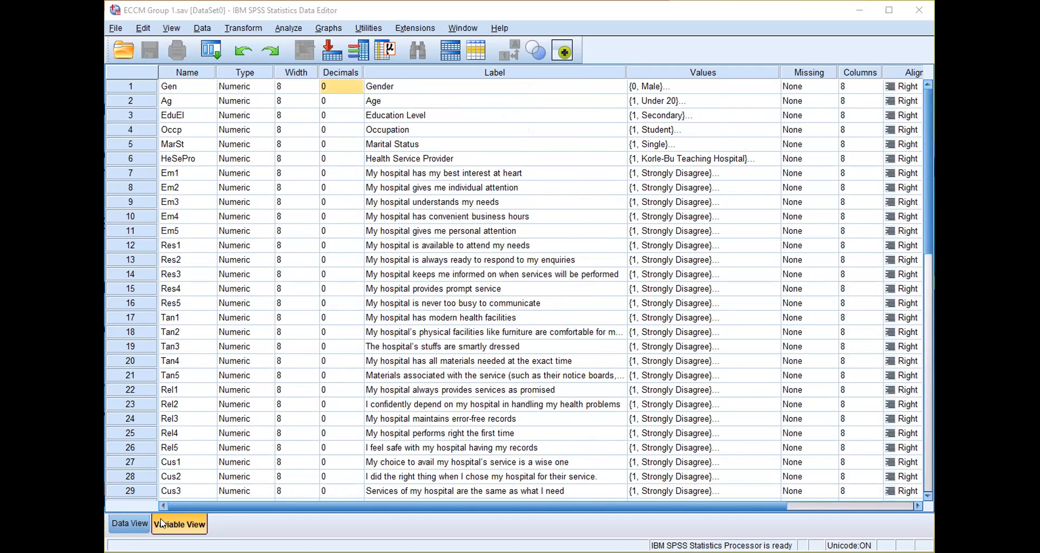
left_click(118, 524)
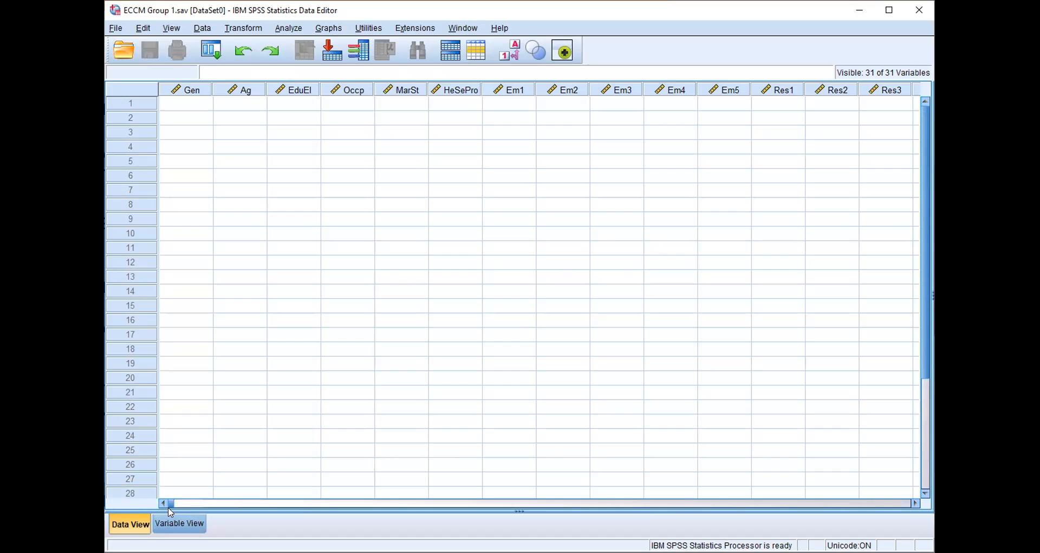
left_click_drag(170, 502, 317, 503)
left_click_drag(156, 495, 152, 493)
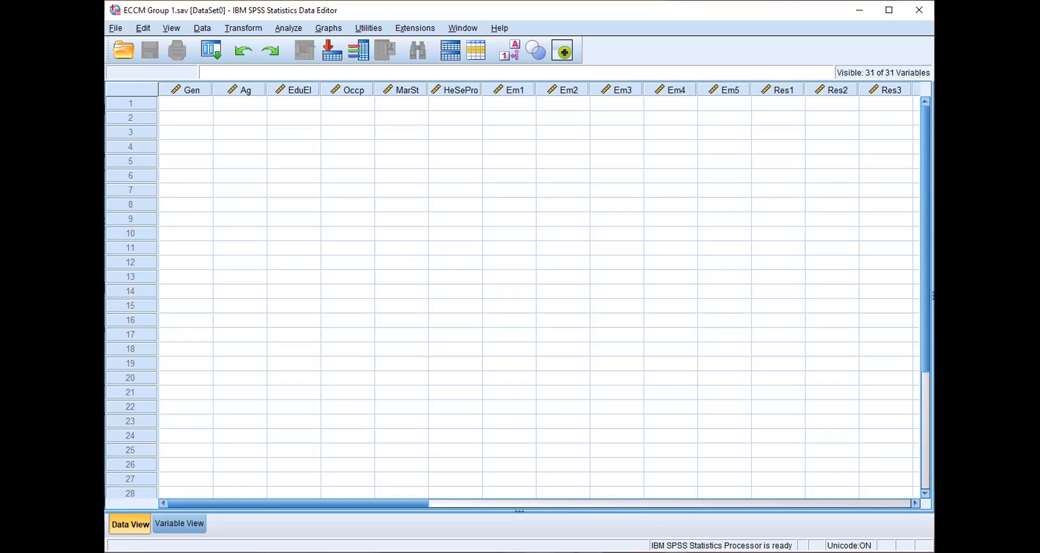
Enter 0 as the Gen value of the first case in the data sheet
left_click(195, 104)
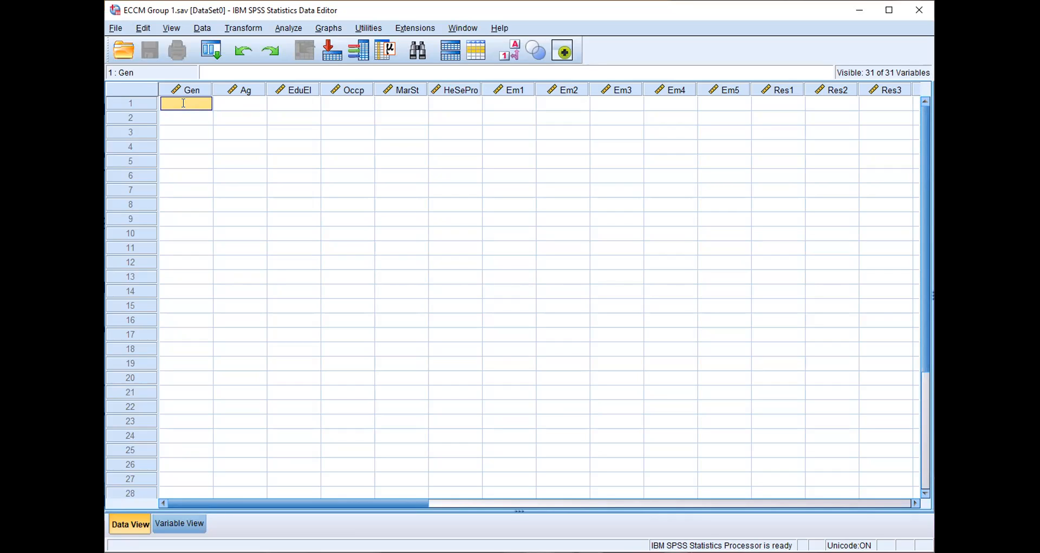
double_click(183, 103)
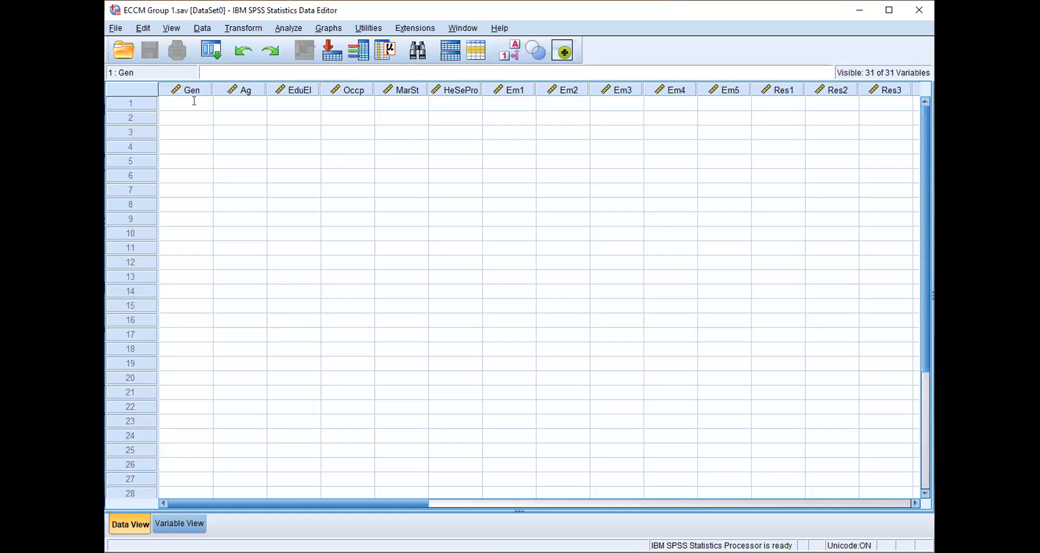
type("0")
left_click(224, 103)
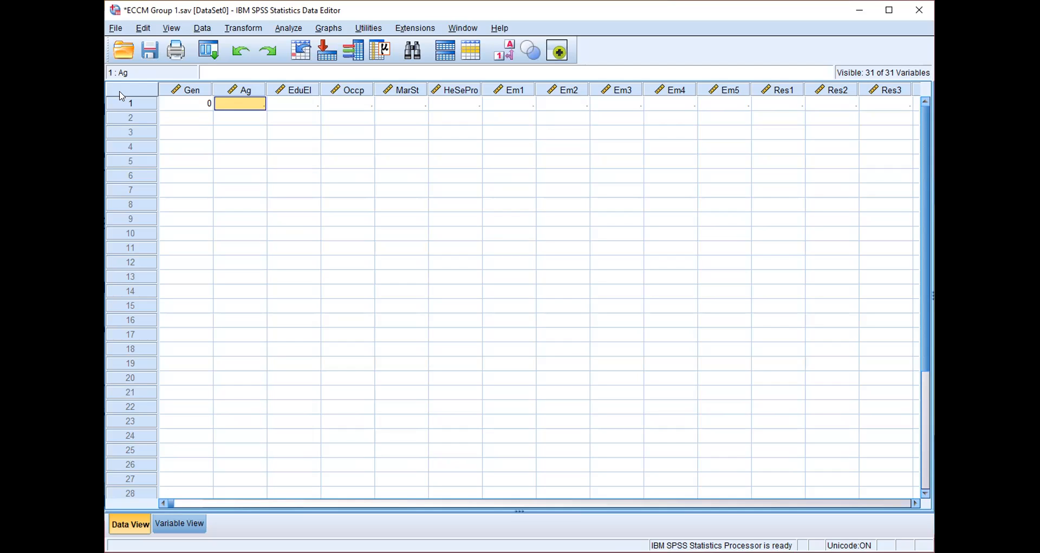
Check the value labels of the Gender variable in the variable definitions and close them without changes
left_click(179, 524)
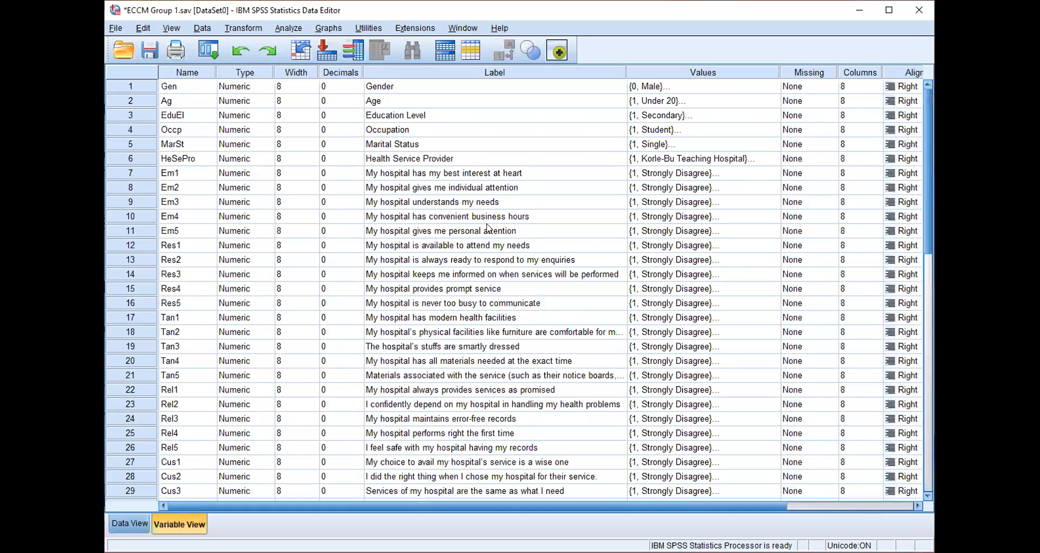
left_click(773, 88)
left_click(774, 88)
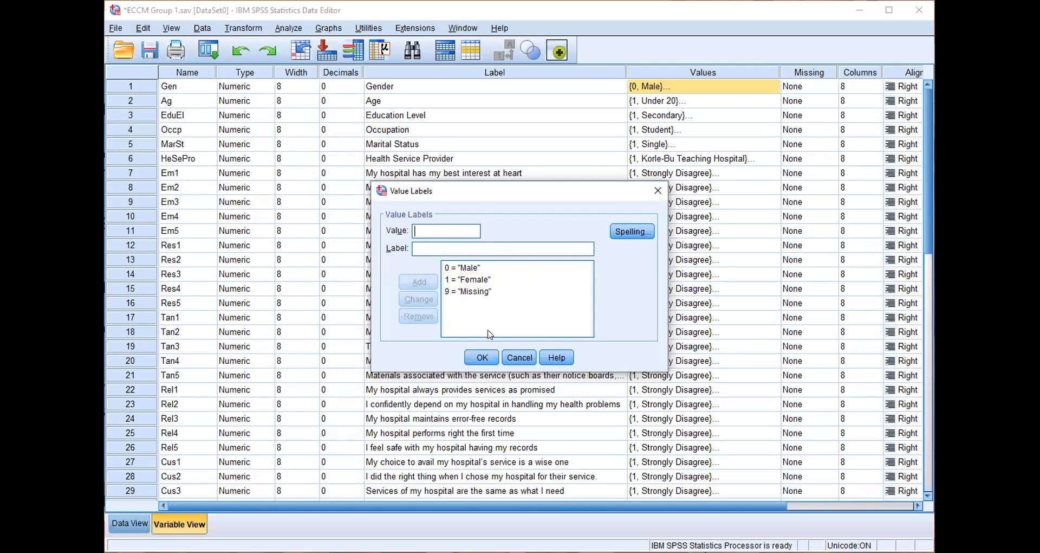
left_click(472, 353)
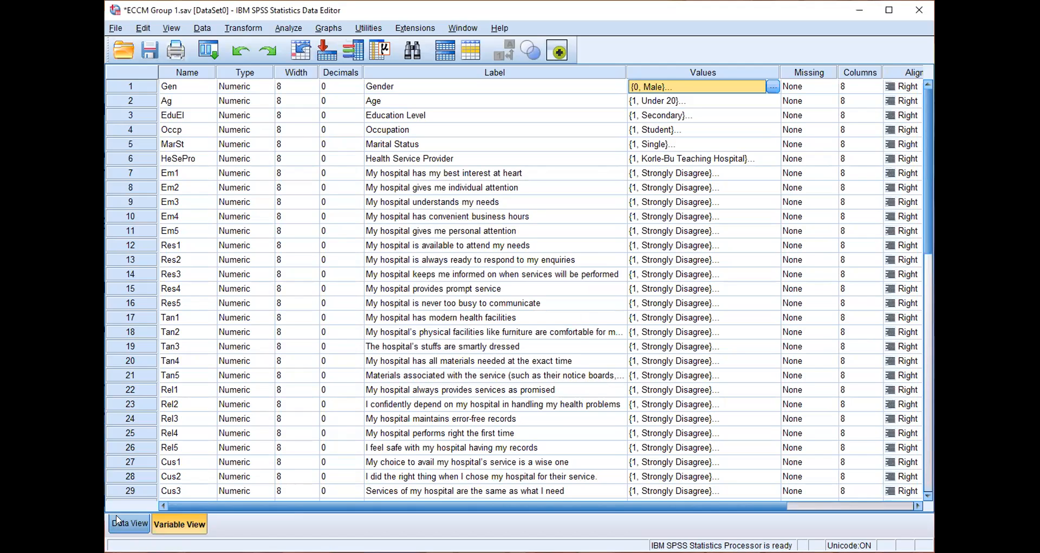
Enter the first respondent's demographic codes in the data sheet: Ag 2, EduEl 2, Occp 1 and MarSt 1
left_click(128, 522)
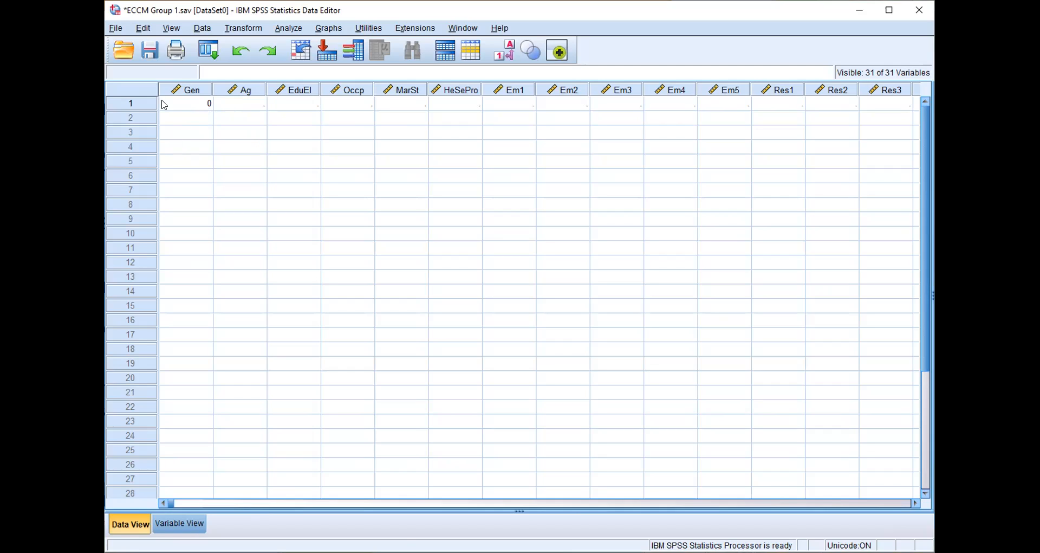
left_click(259, 106)
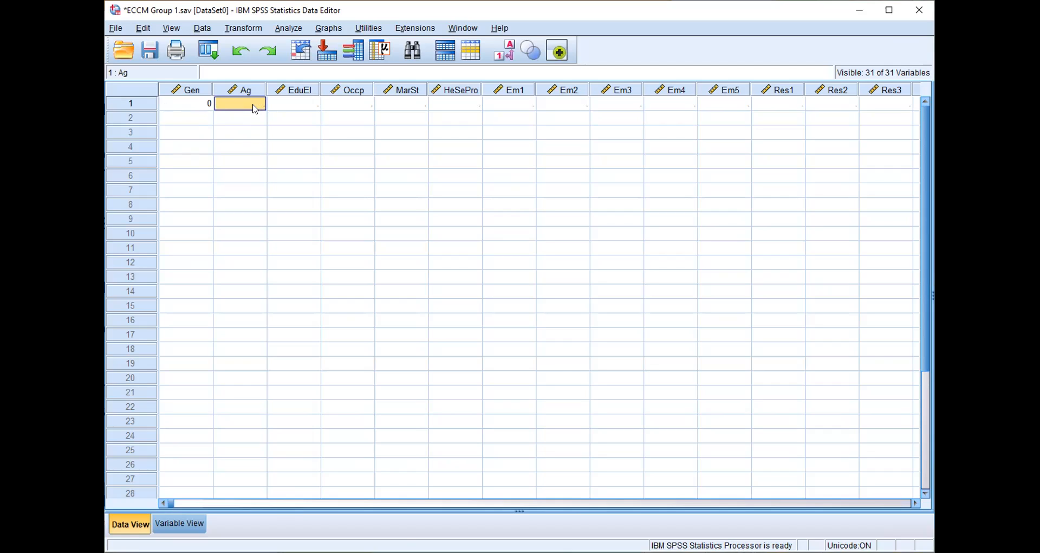
type("2")
left_click(277, 105)
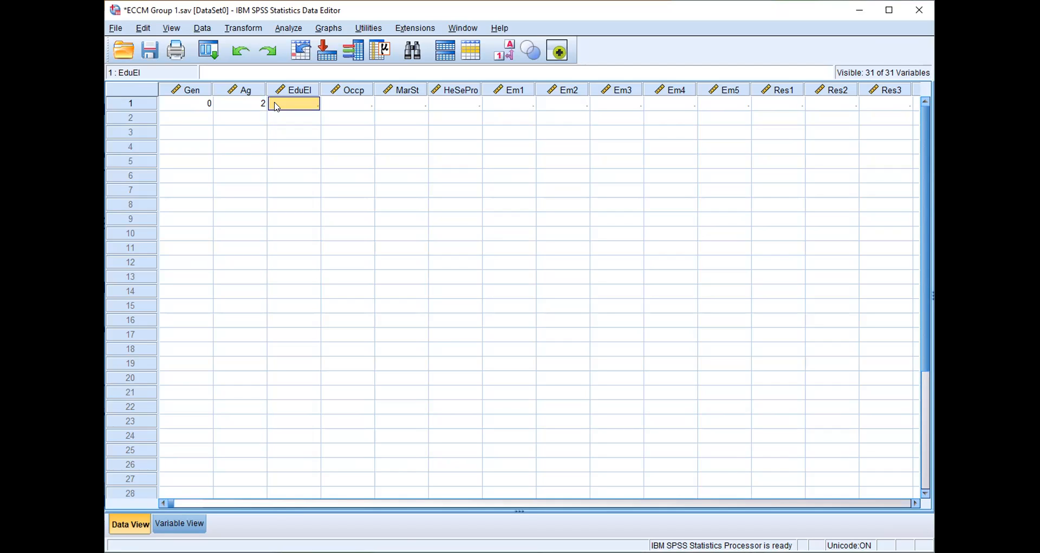
type("2")
left_click(344, 107)
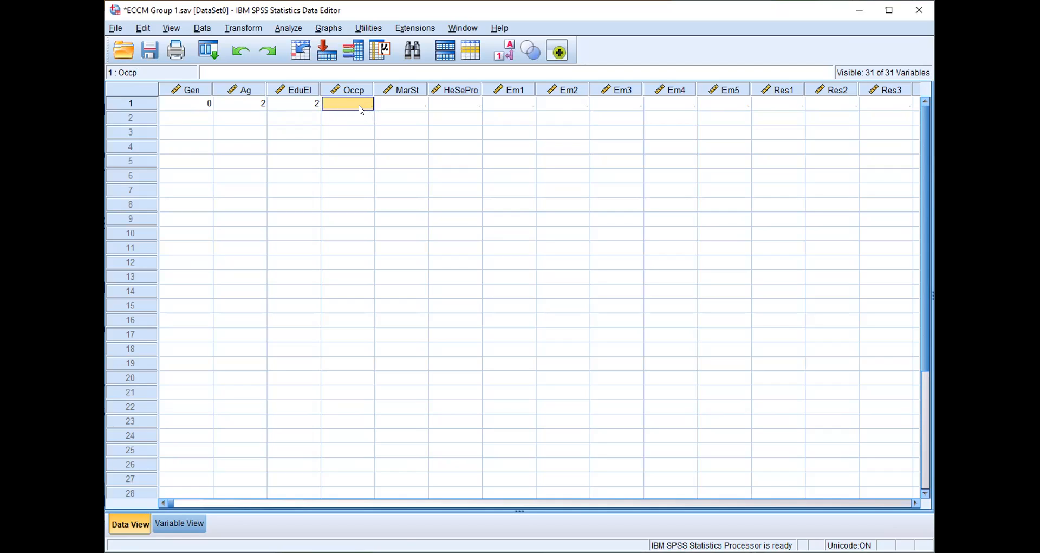
type("1")
left_click(388, 103)
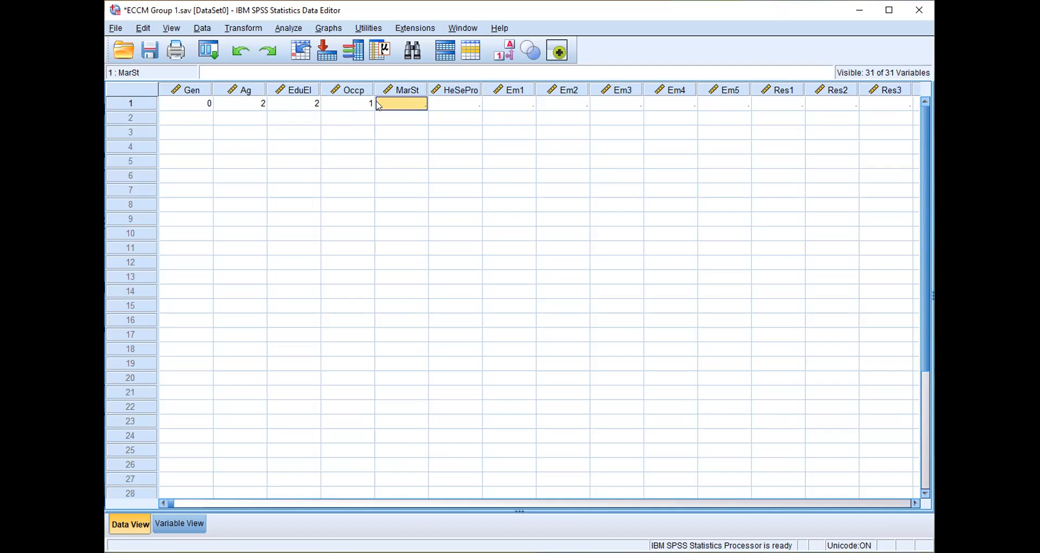
type("1")
left_click(454, 111)
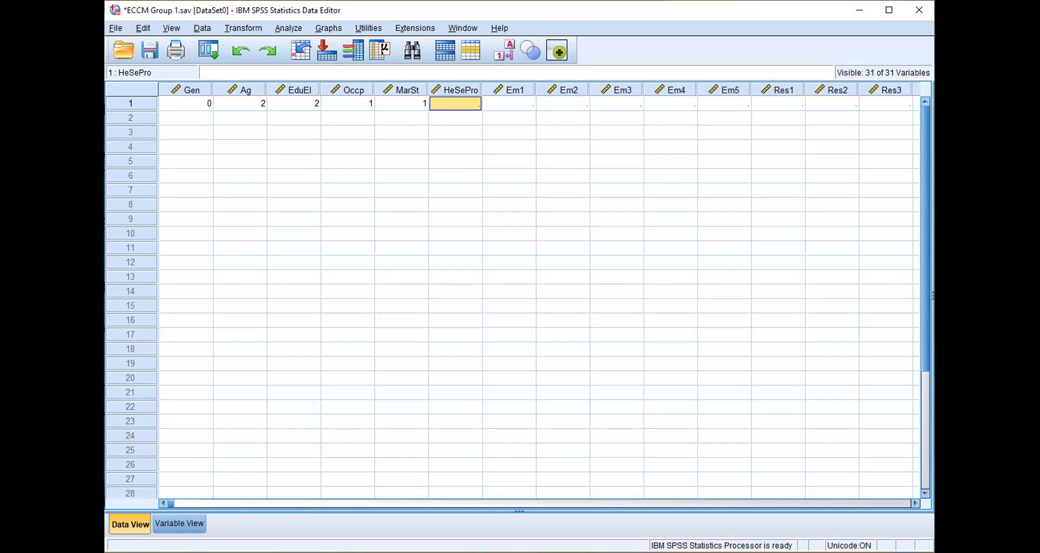
Enter 2 as the HeSePro value of the first case in the data sheet
key("alt+Tab")
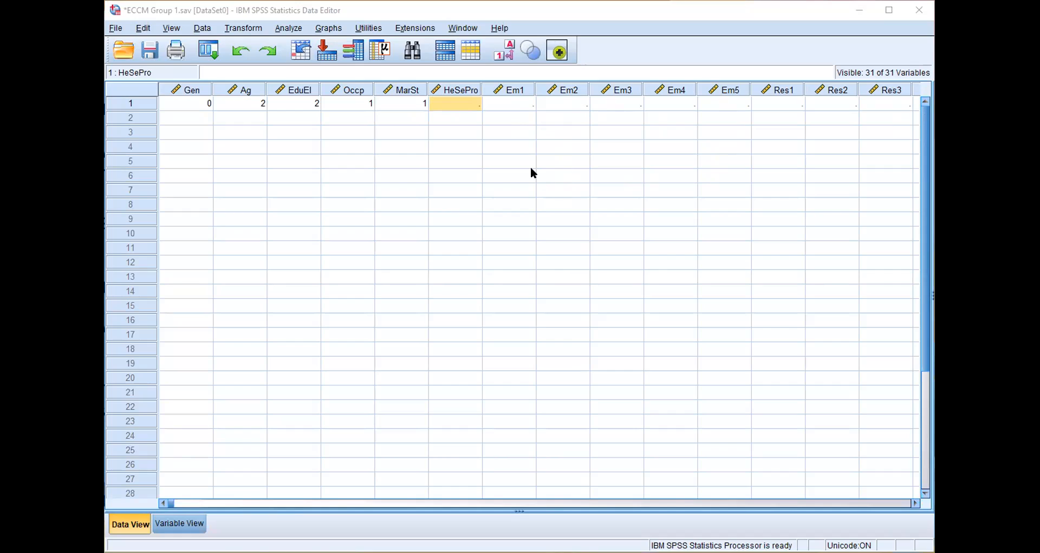
double_click(465, 107)
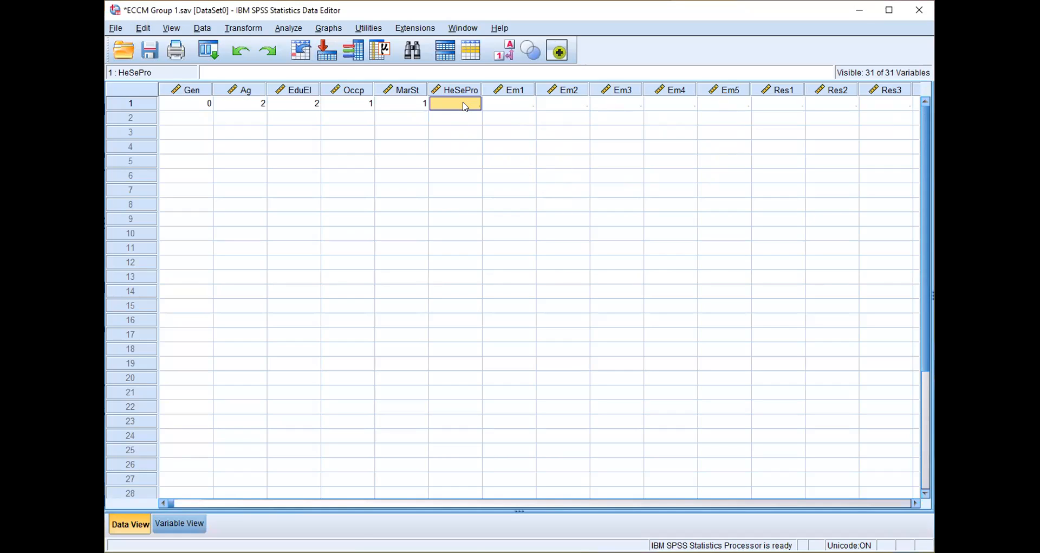
type("2")
Enter the first respondent's Em1 to Em5 answers as 4, 3, 4, 5 and 3
left_click(508, 109)
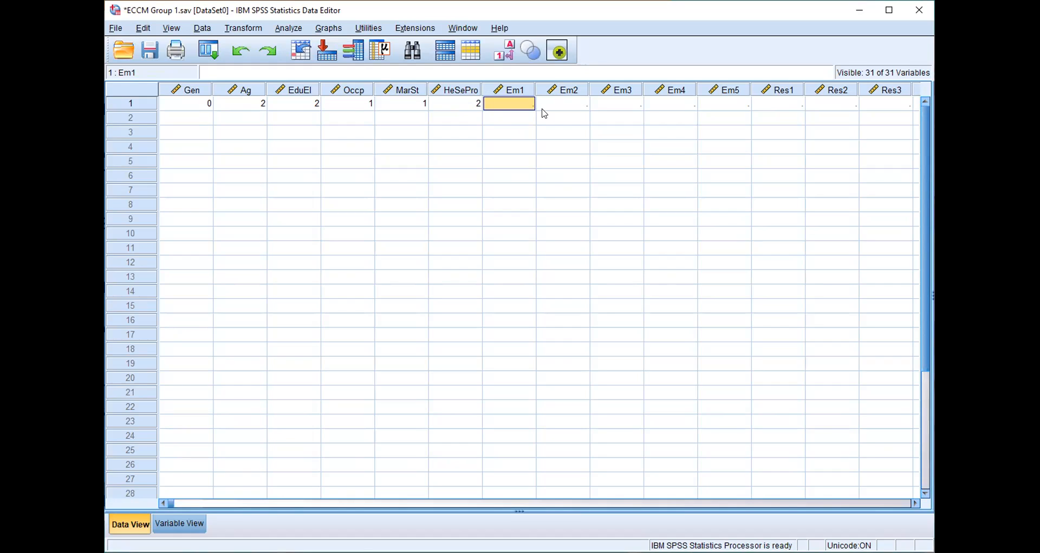
type("4")
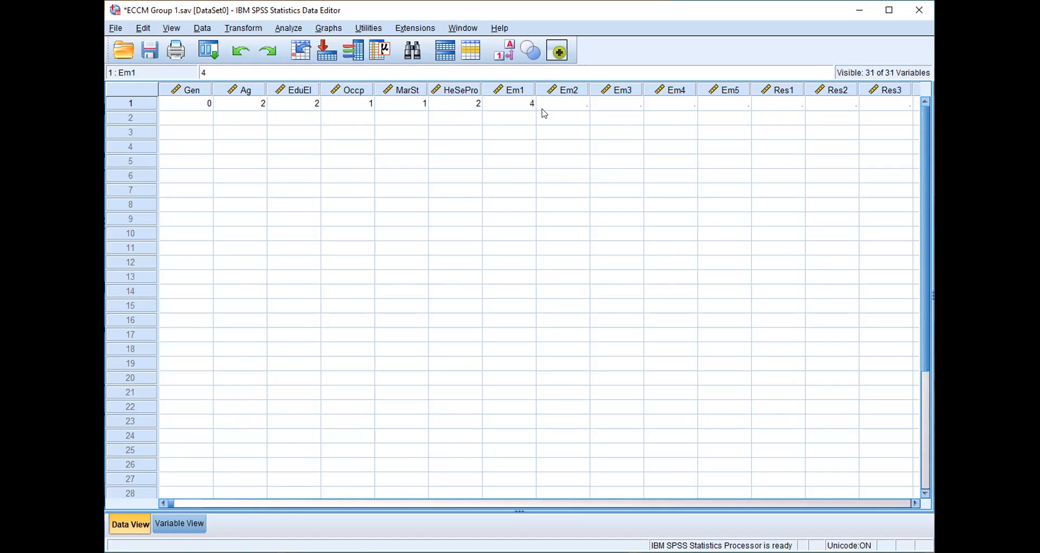
key("Tab")
type("3")
key("Tab")
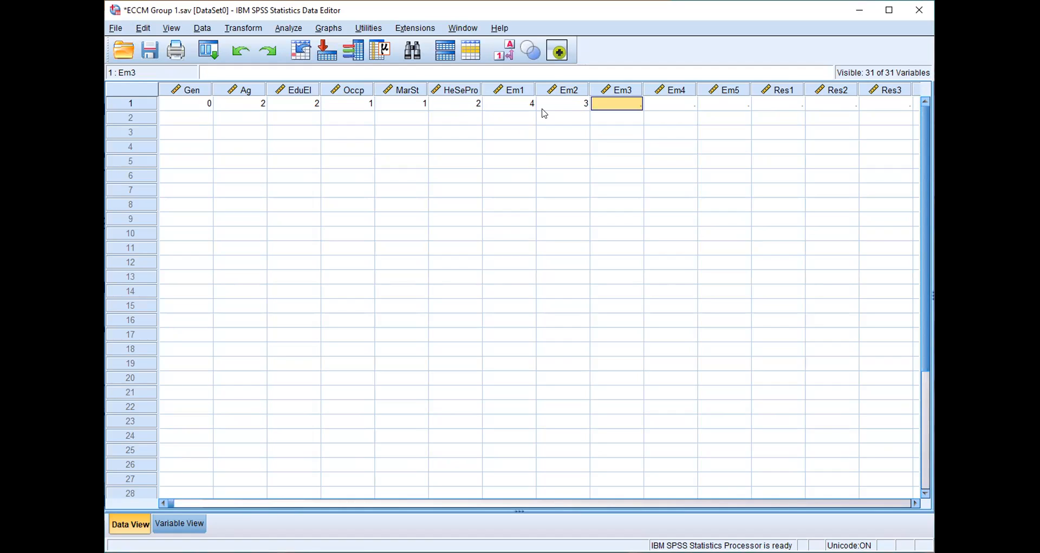
type("4")
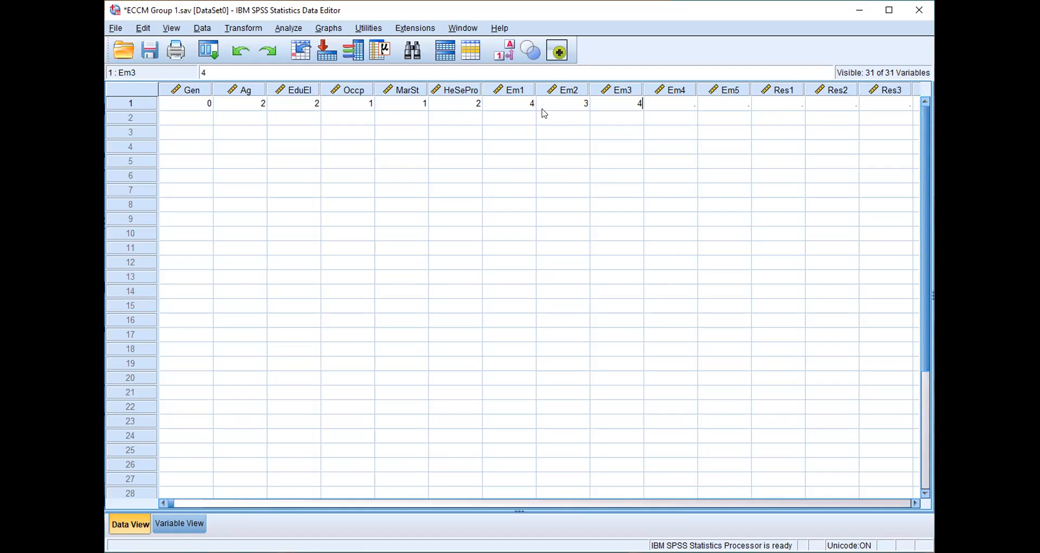
key("Tab")
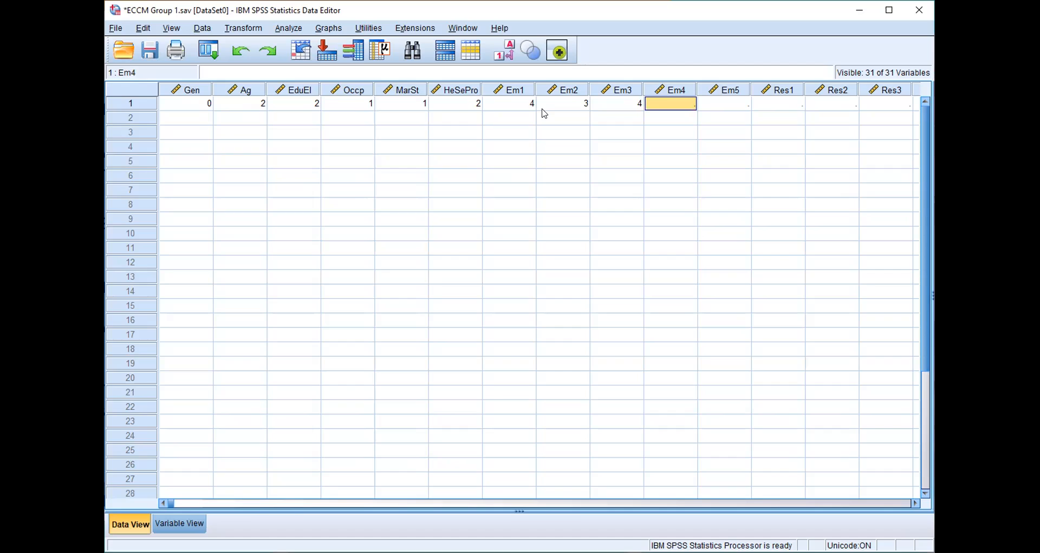
type("5")
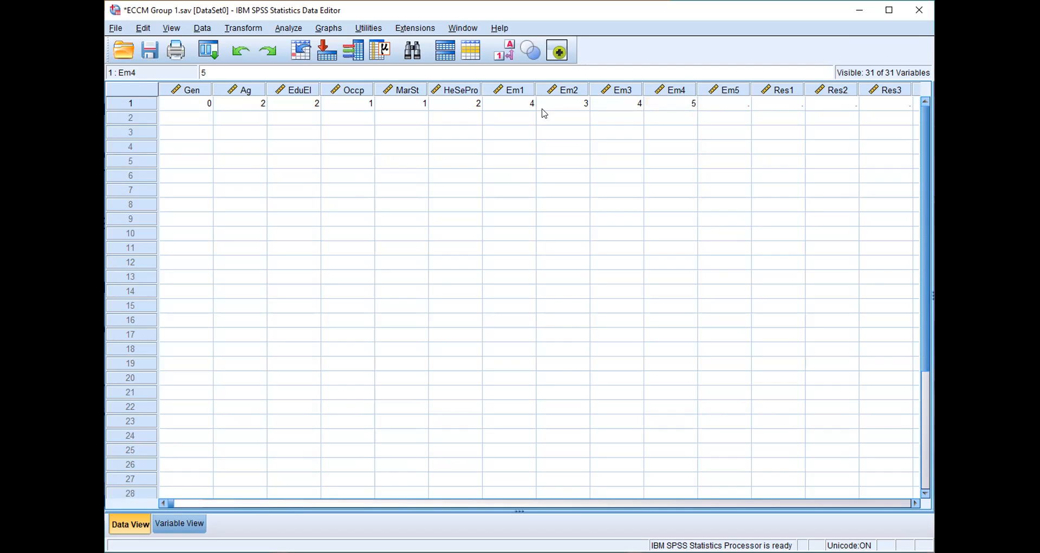
key("Tab")
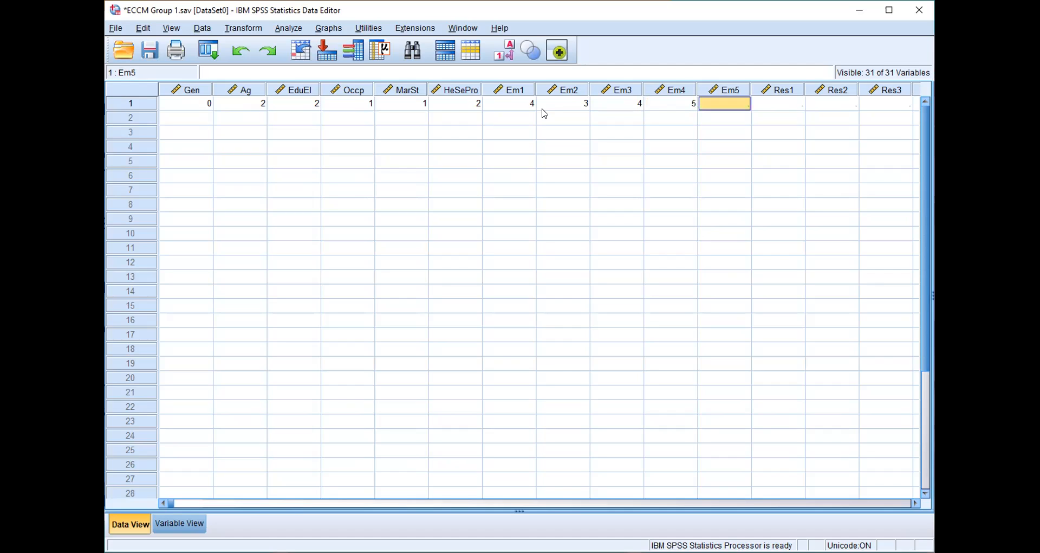
type("3")
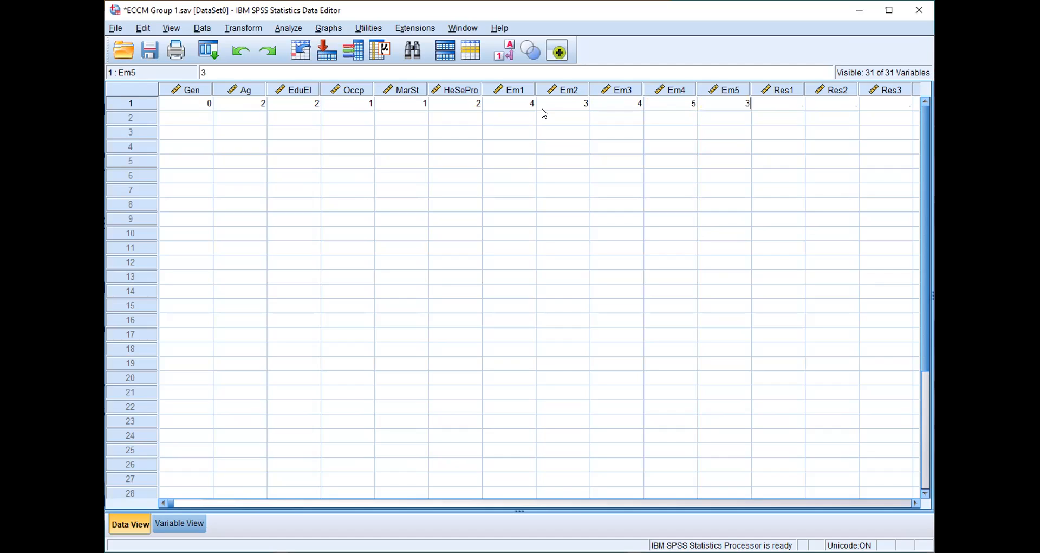
key("Tab")
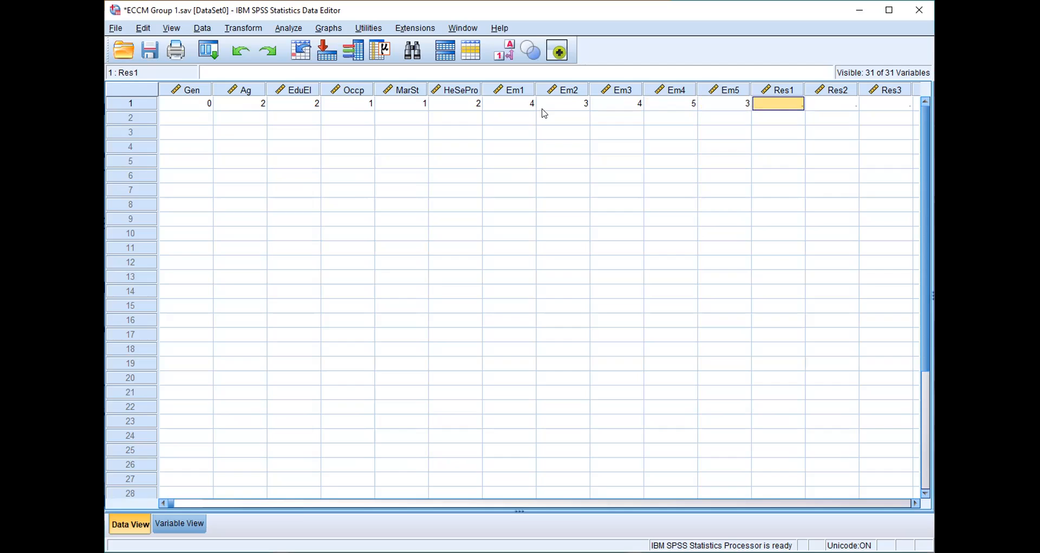
Fill in the first respondent's Res1 to Res5 answers with 5, 5, 4, 3 and 4
type("5")
key("Tab")
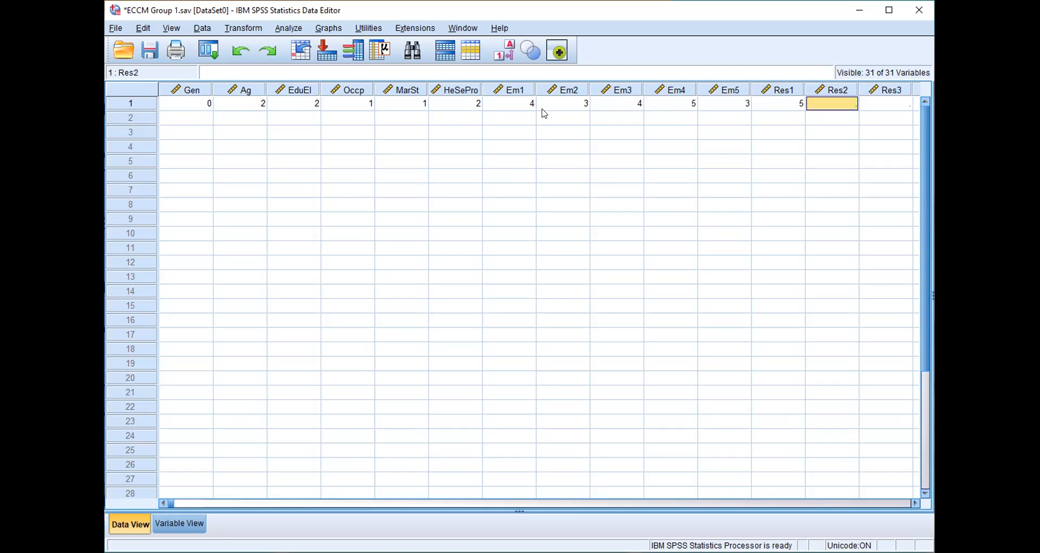
type("5")
key("Tab")
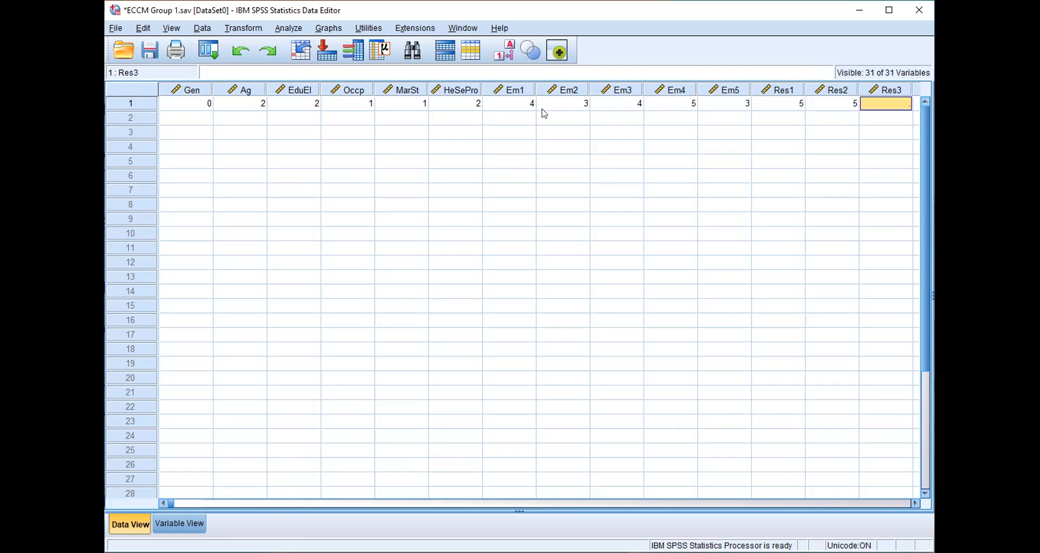
type("4")
key("Tab")
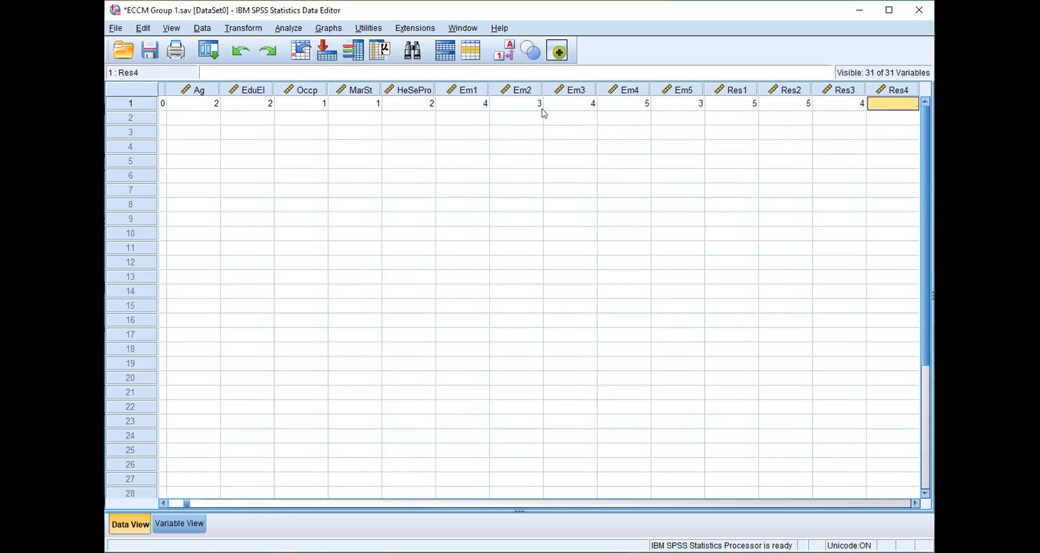
type("3")
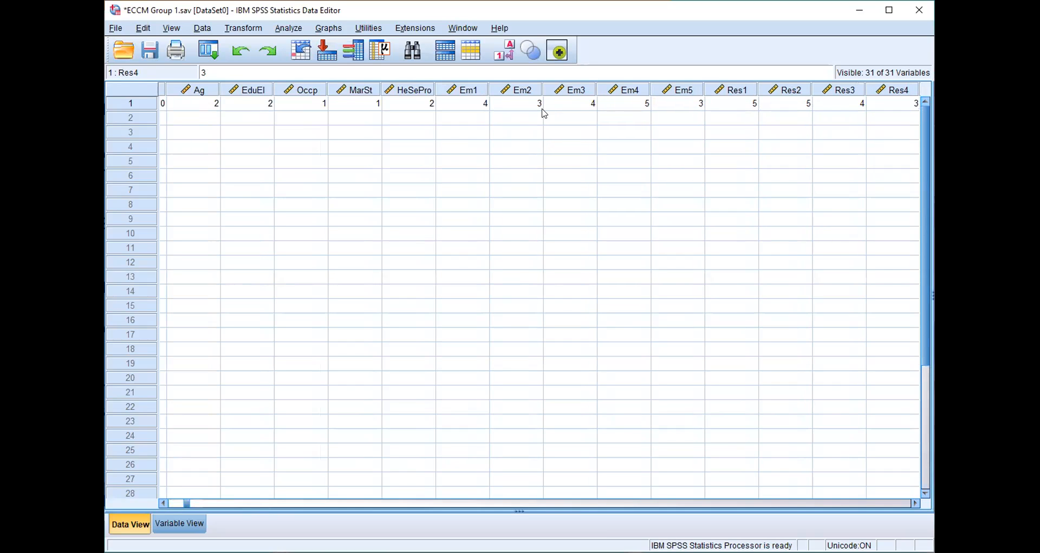
key("Tab")
type("4")
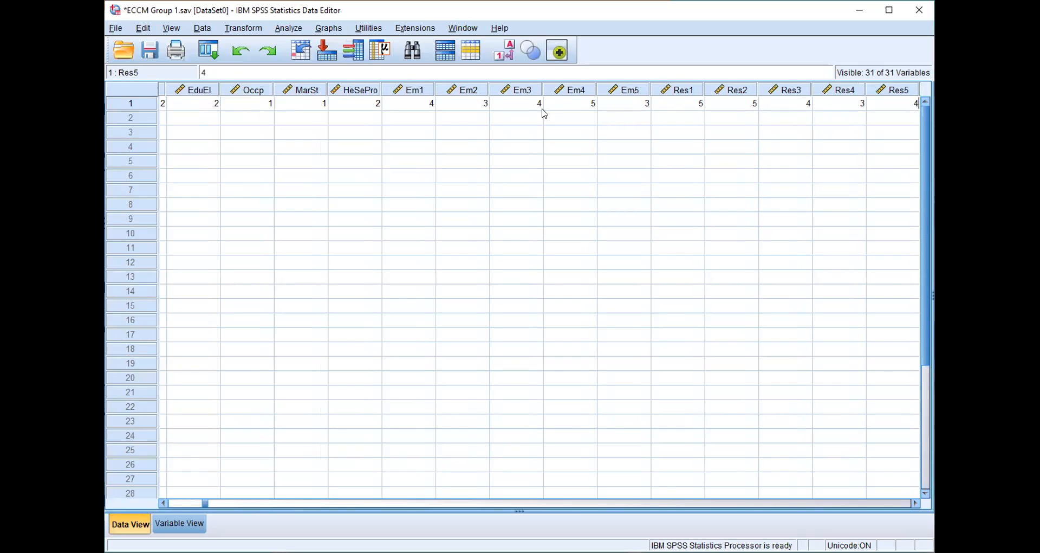
key("Tab")
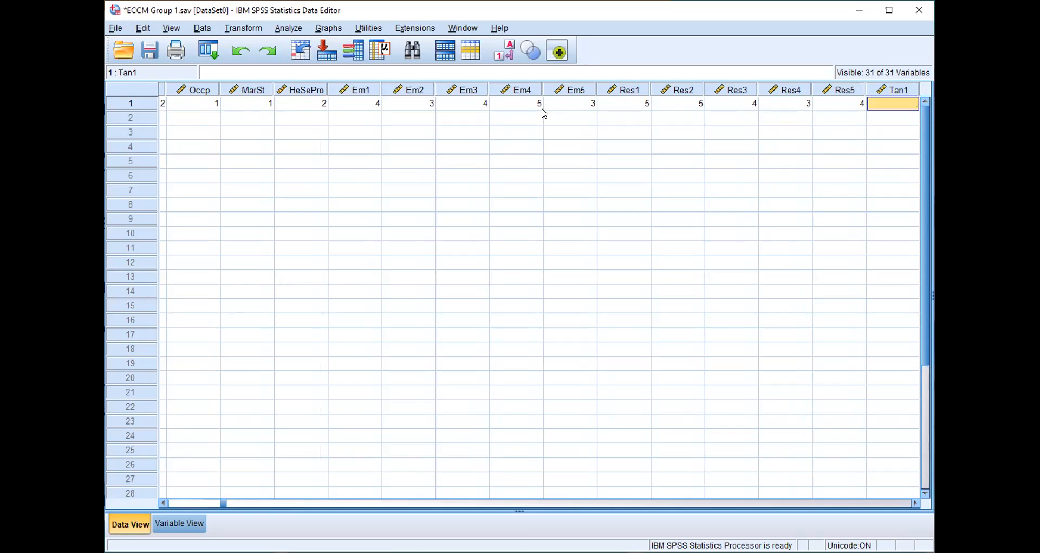
Enter the first respondent's Tan1 to Tan5 answers as 4, 4, 5, 3 and 4
type("4")
key("Tab")
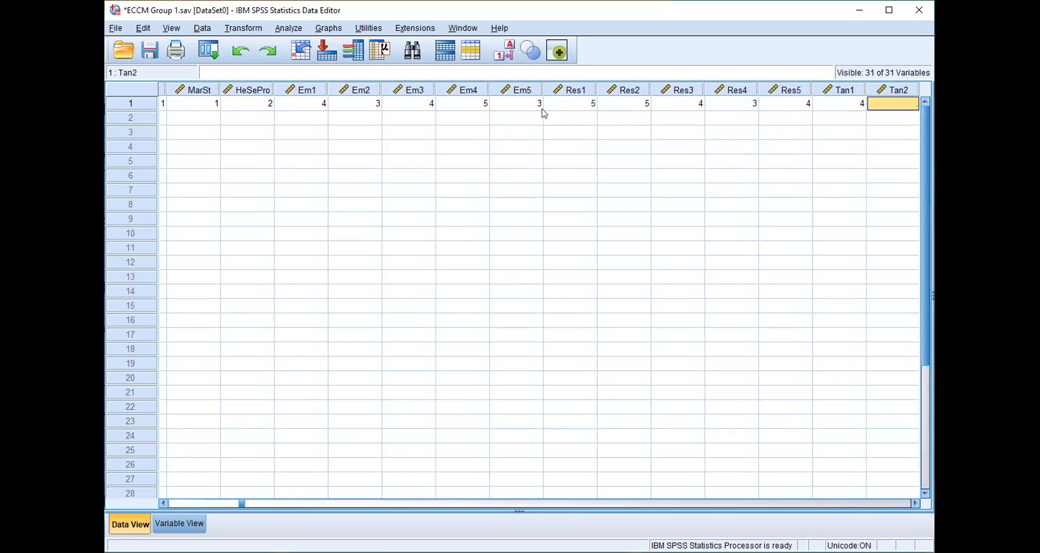
type("4")
key("Tab")
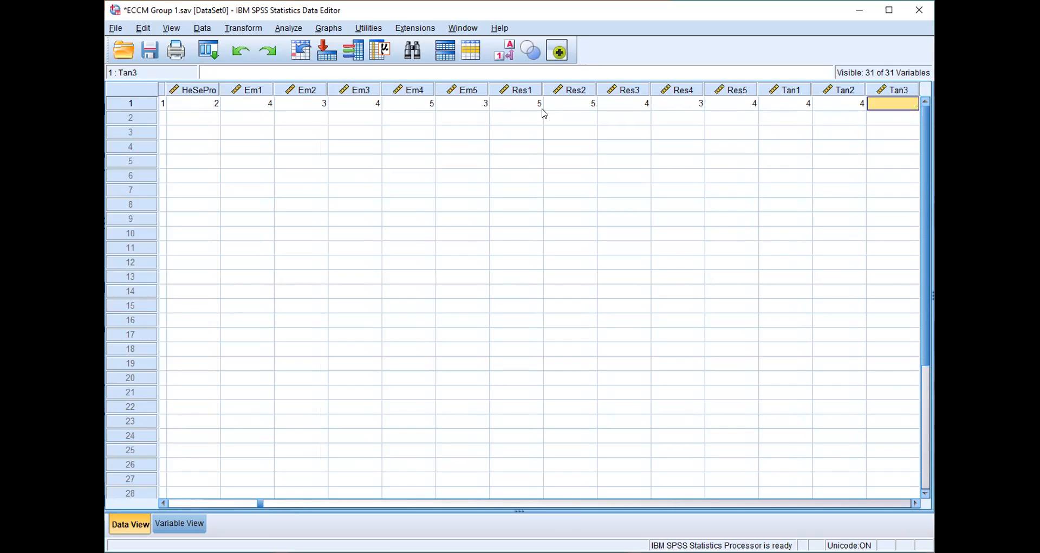
type("5")
key("Tab")
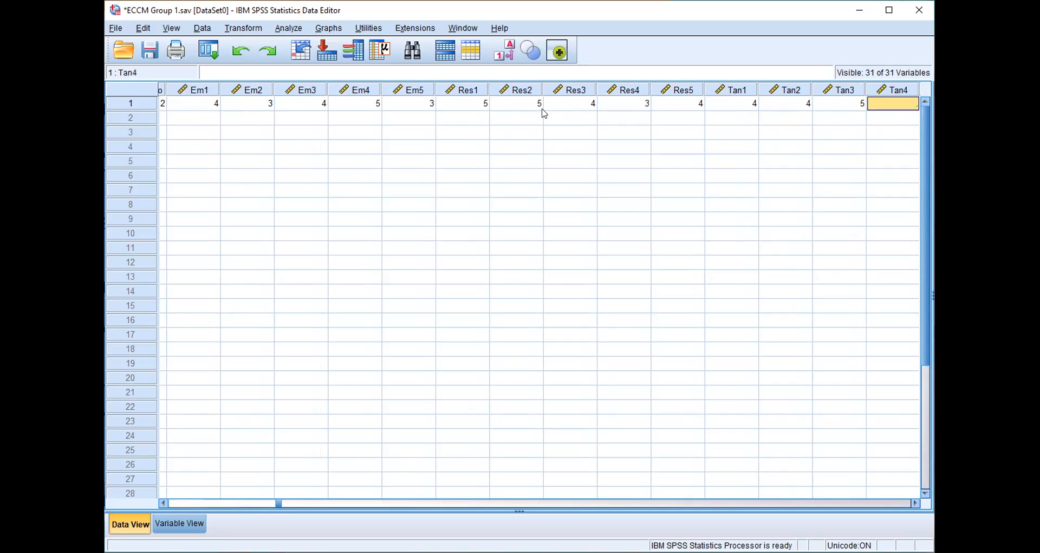
type("3")
key("Tab")
type("4")
key("Tab")
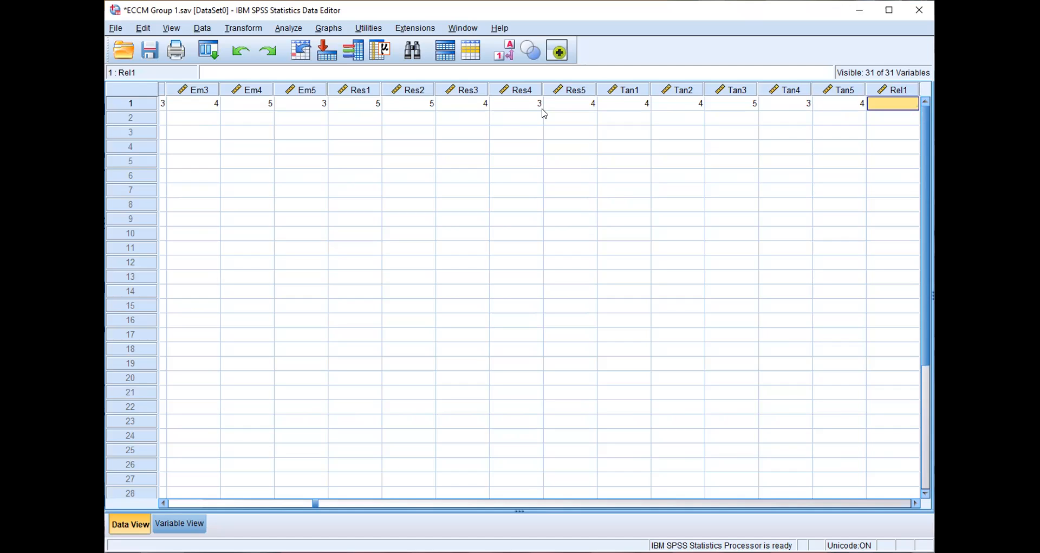
Enter 4 for the first respondent's Rel1 to Rel4 answers and 5 for Rel5
type("4")
key("Tab")
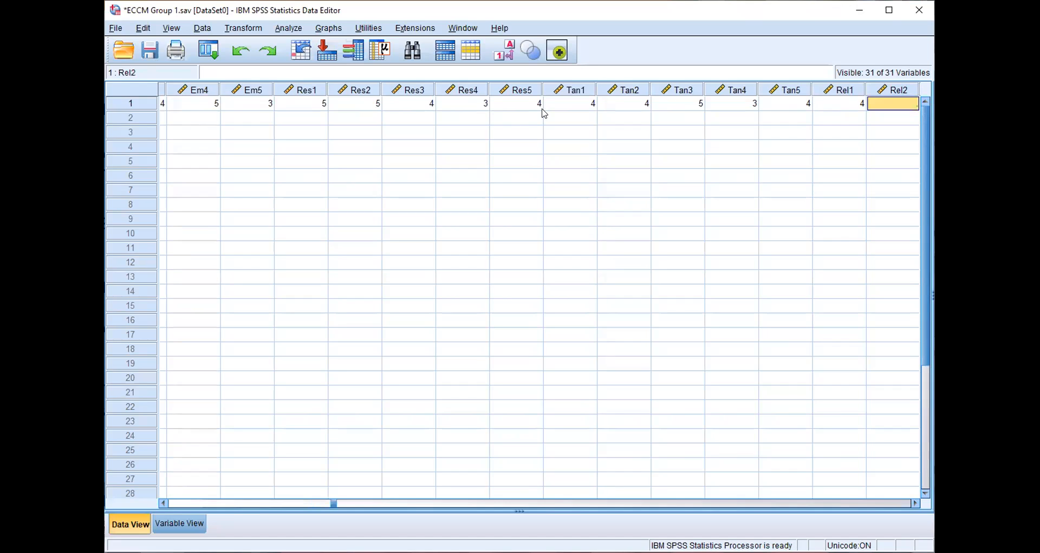
type("4")
key("Tab")
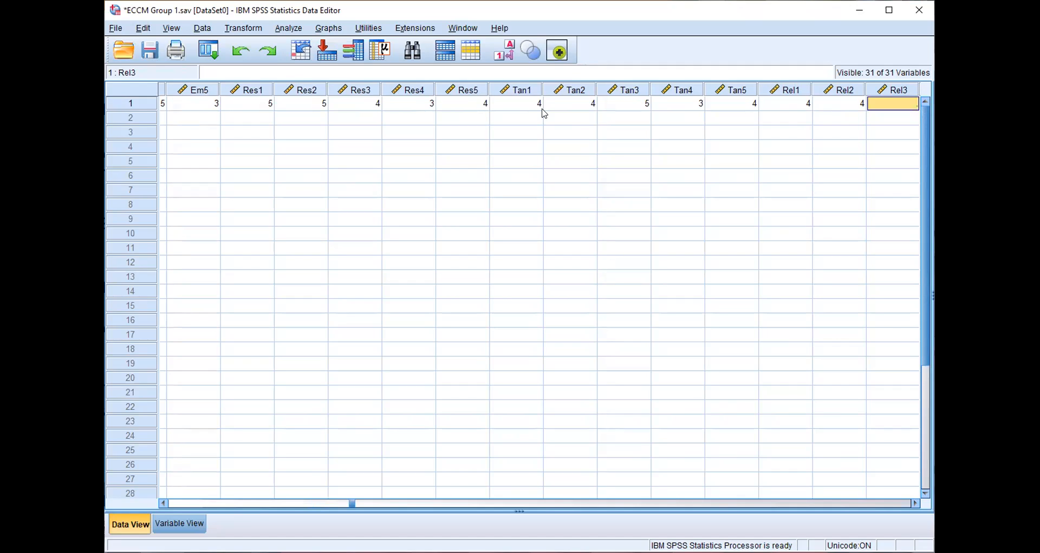
type("4")
key("Tab")
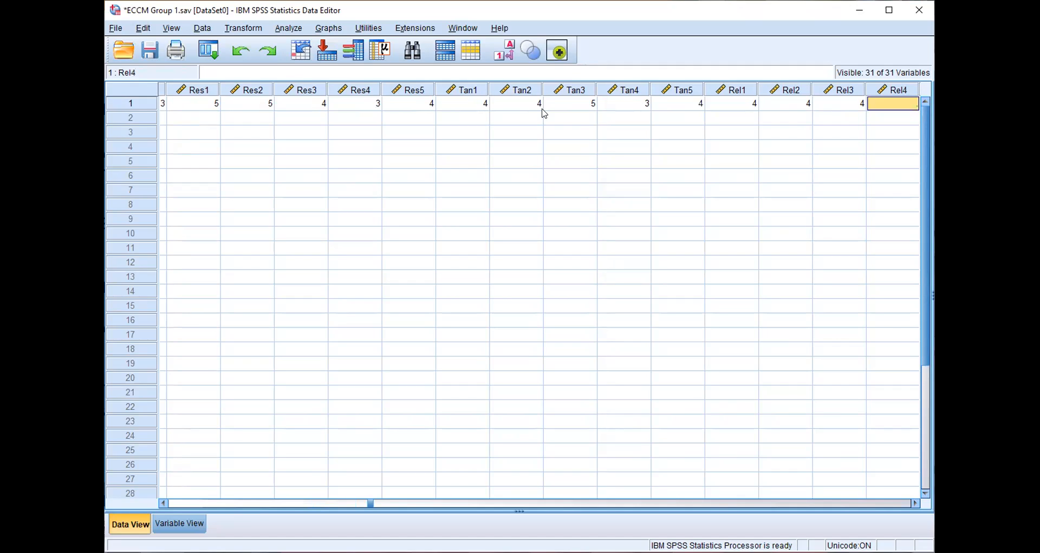
type("4")
key("Tab")
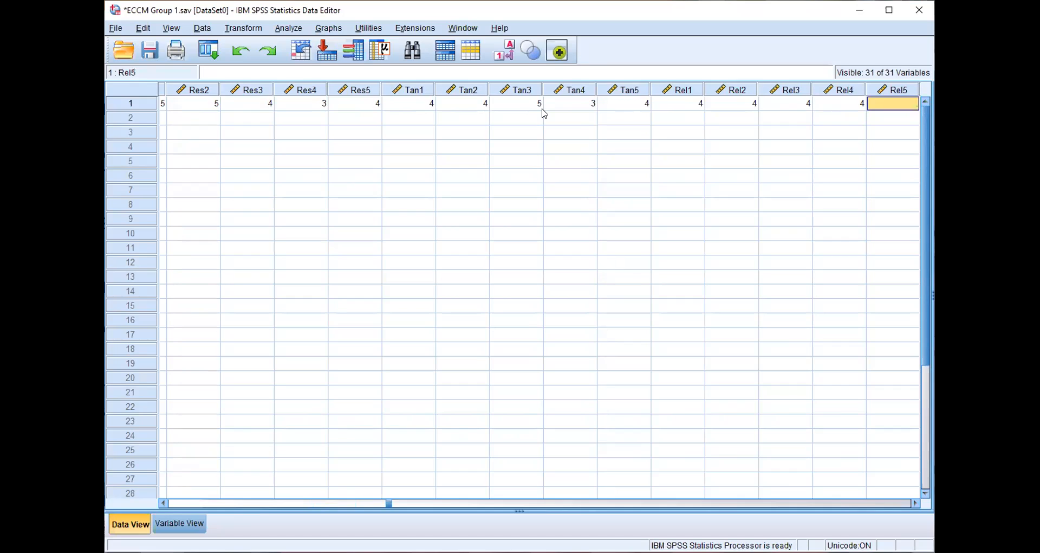
type("5")
key("Tab")
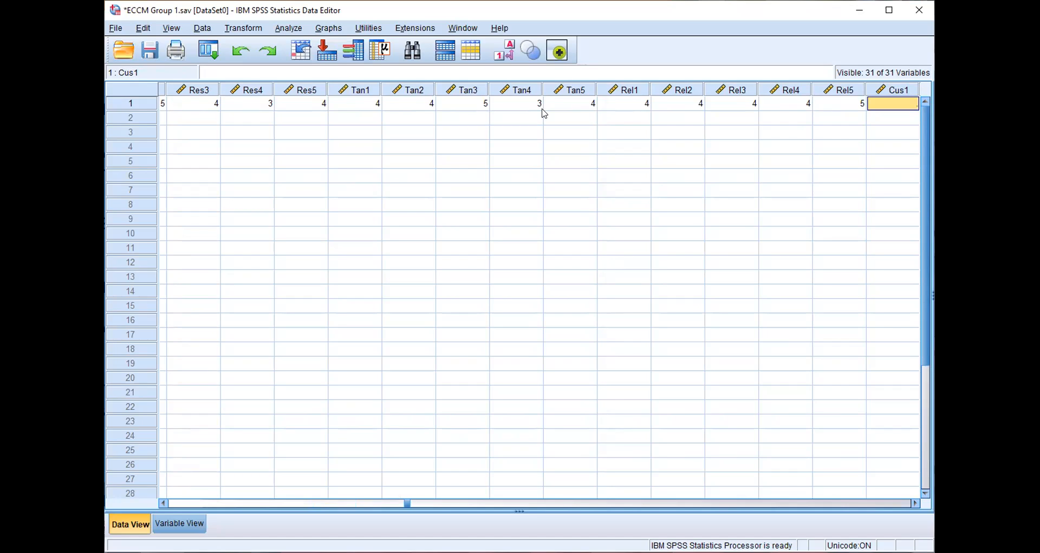
Enter 5 for the first respondent's Cus1 answer and 4 for Cus2 to Cus5
type("5")
key("Tab")
type("4")
key("Tab")
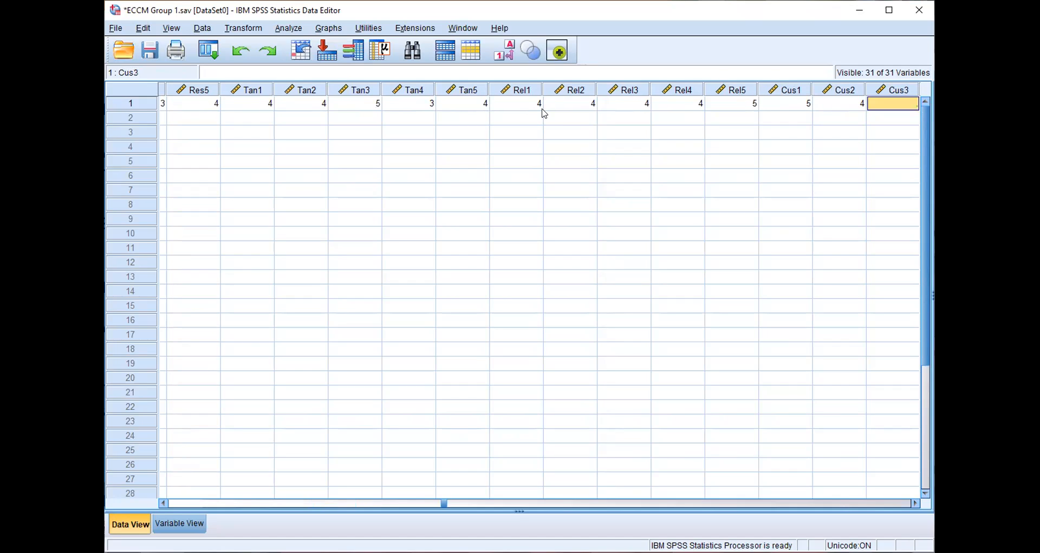
type("4")
key("Tab")
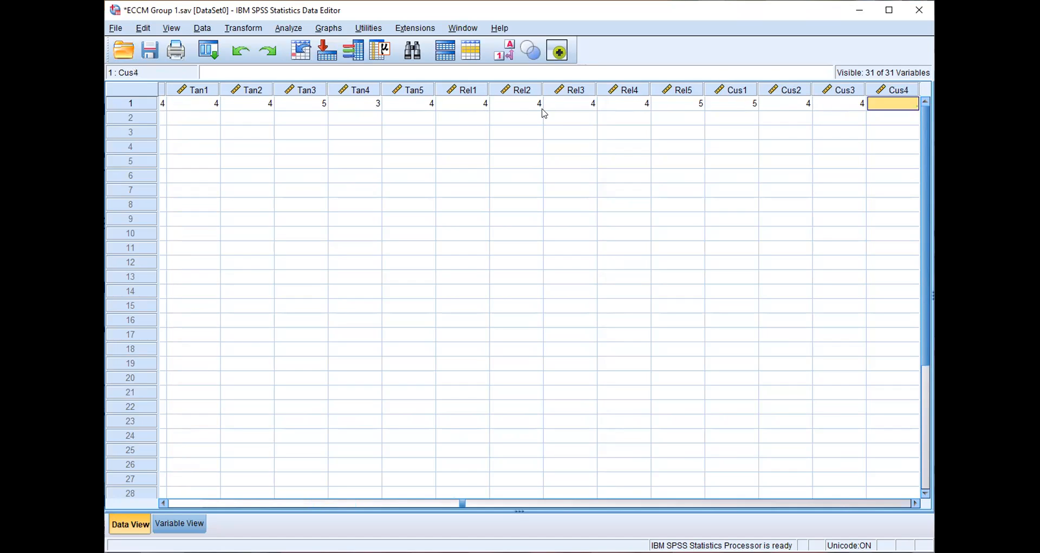
type("4")
key("Tab")
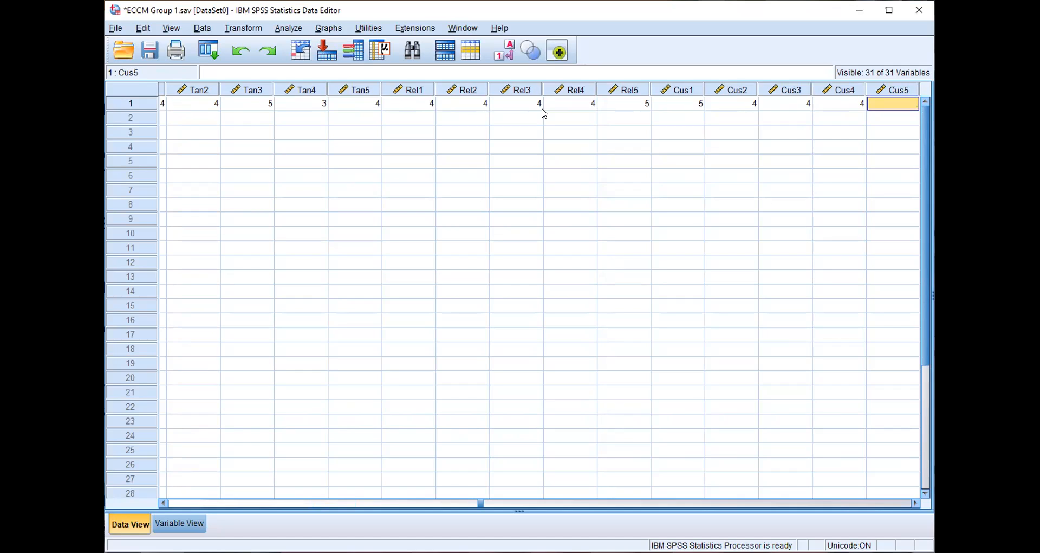
type("4")
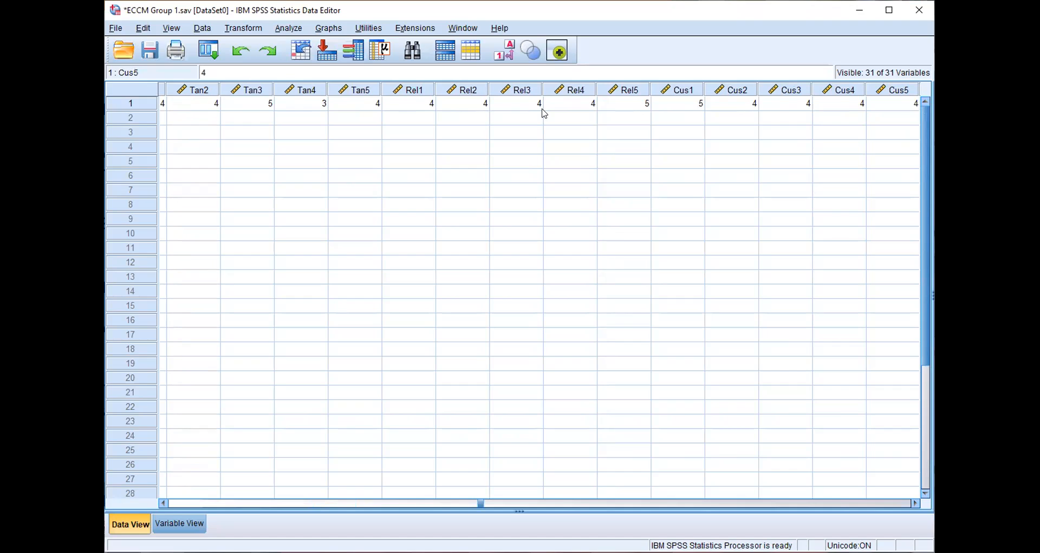
Start the second respondent's row with 0 for Gen, 4 for Ag and 1 for EduEl
left_click_drag(479, 504, 164, 491)
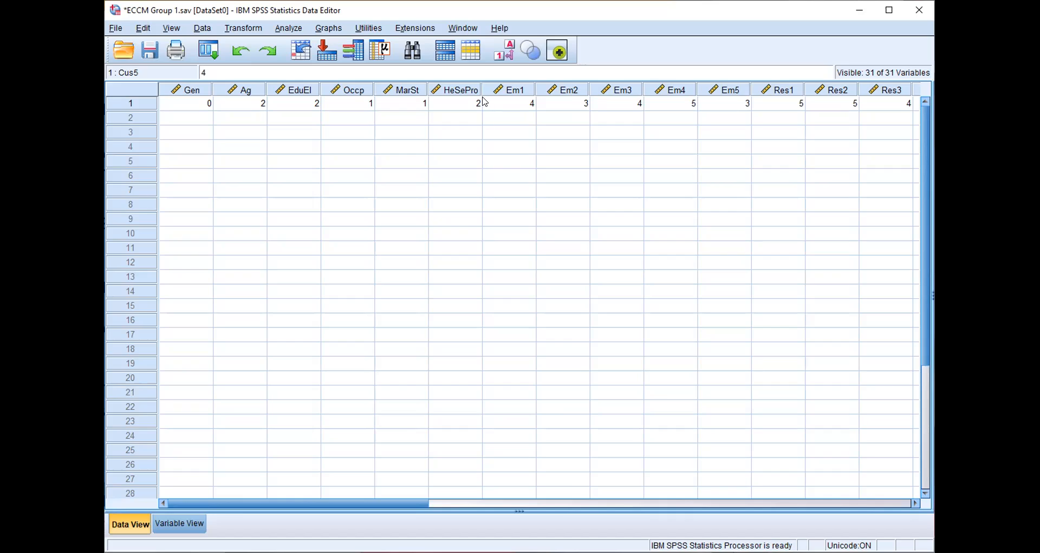
left_click(186, 121)
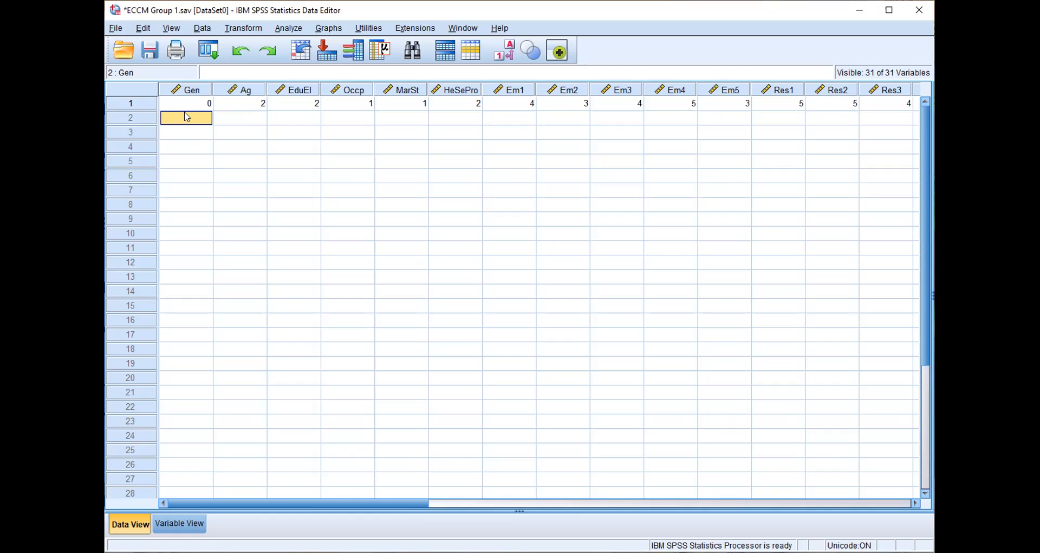
type("0")
left_click(247, 116)
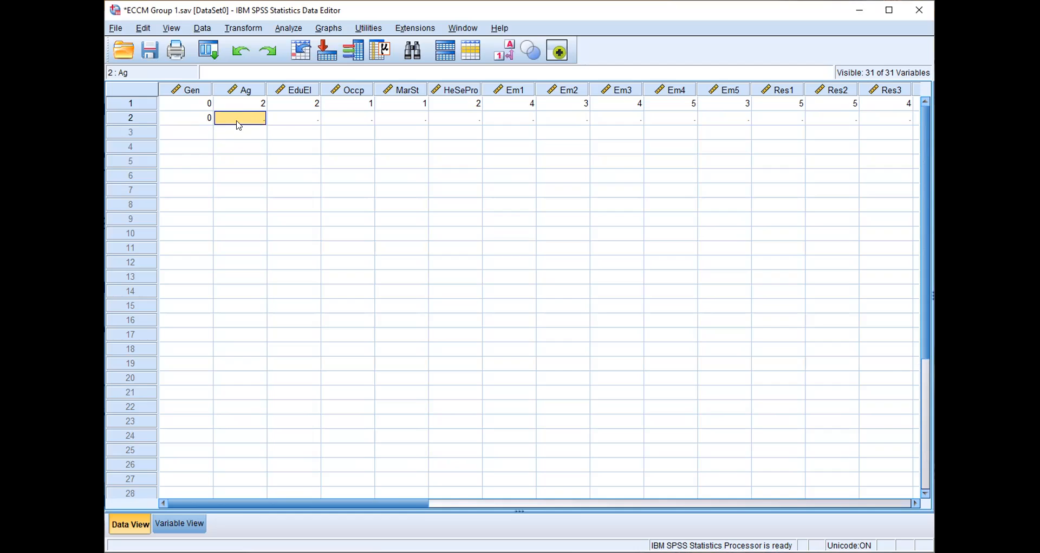
type("4")
left_click(280, 120)
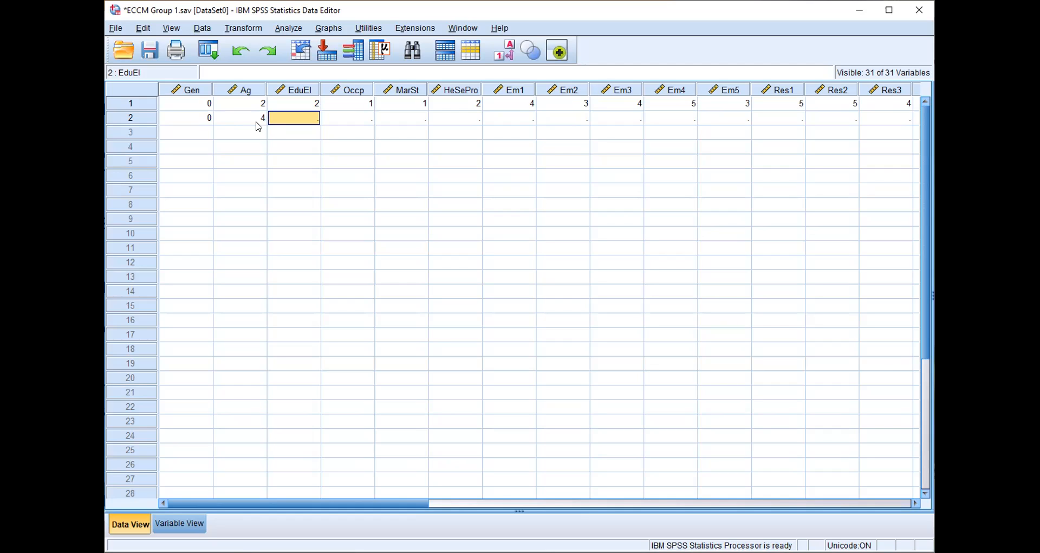
type("1")
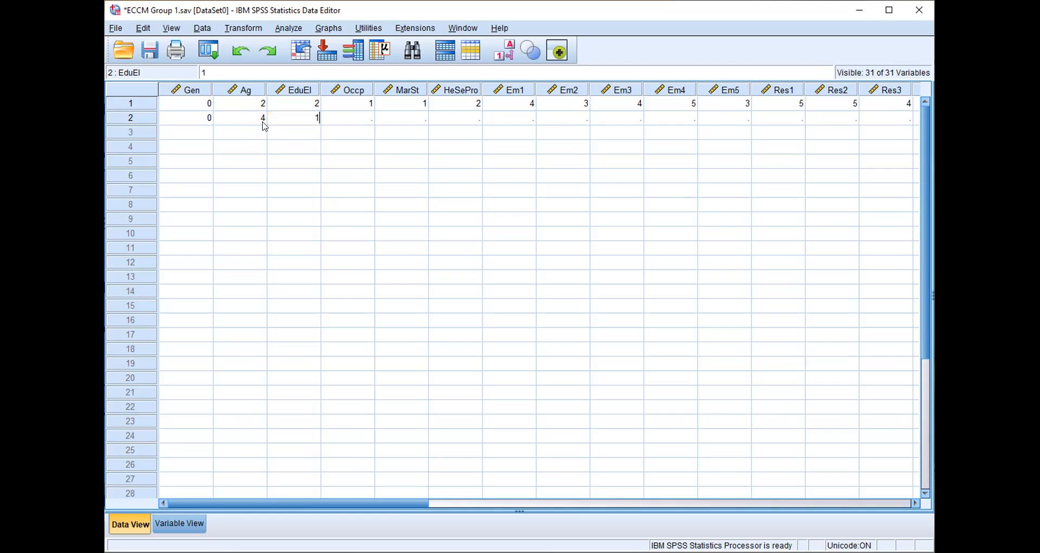
Enter the second respondent's Occp as 2, MarSt as 3 and HeSePro as 9
left_click(341, 120)
type("2")
left_click(391, 119)
type("3")
left_click(467, 122)
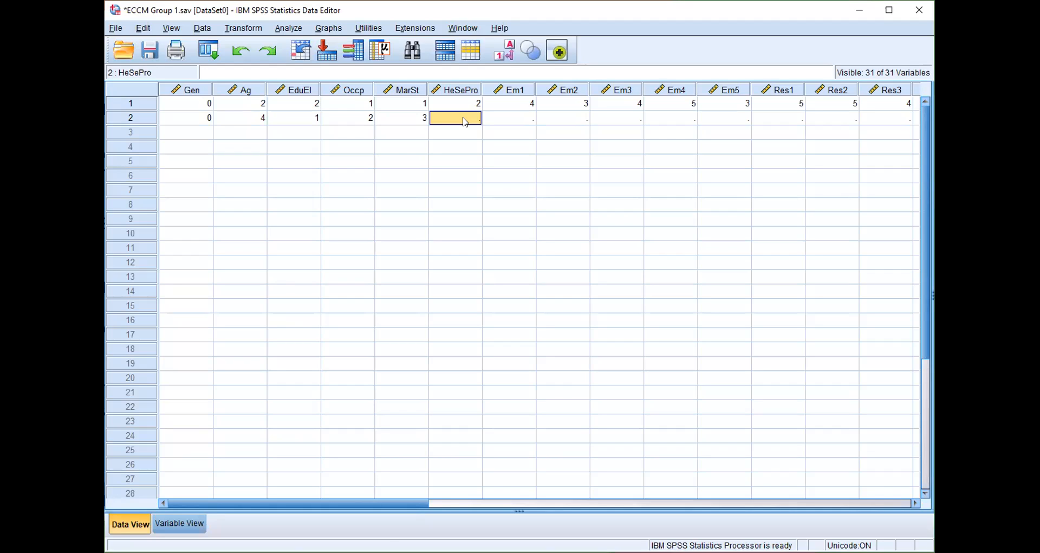
type("9")
Fill in the second respondent's Em1 to Em5 answers with 4, 4, 3, 4 and 3
left_click(517, 124)
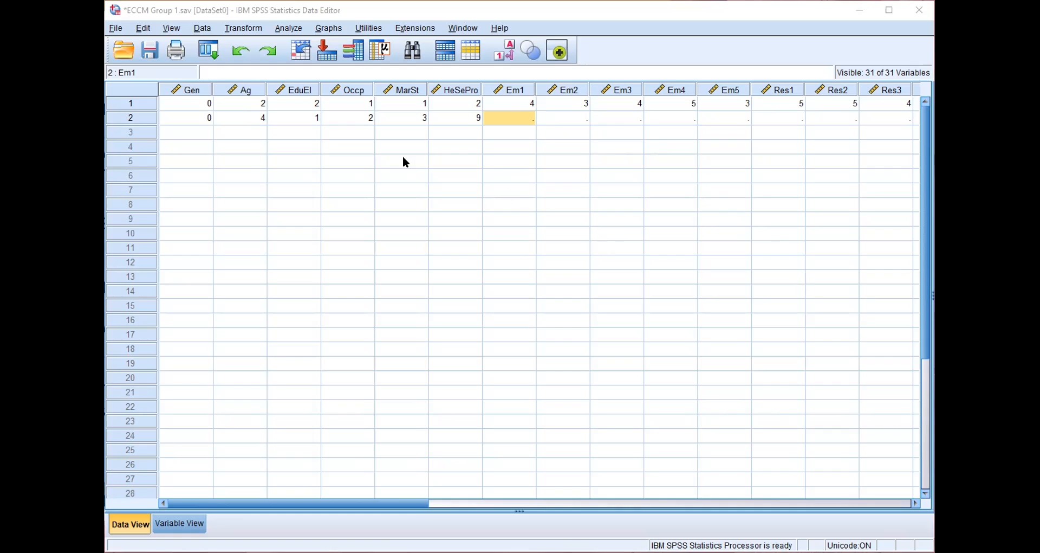
type("4")
left_click(553, 120)
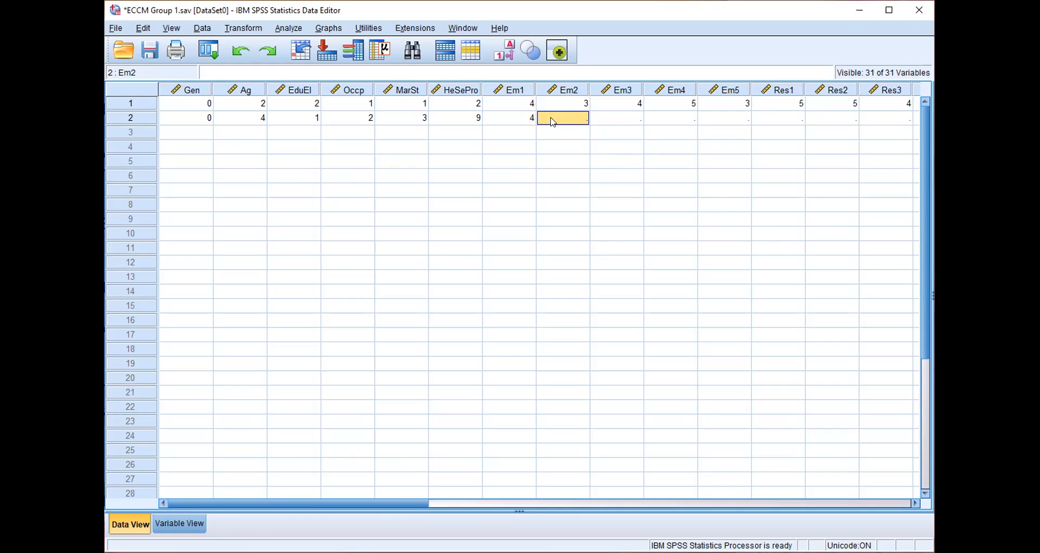
type("4")
left_click(622, 122)
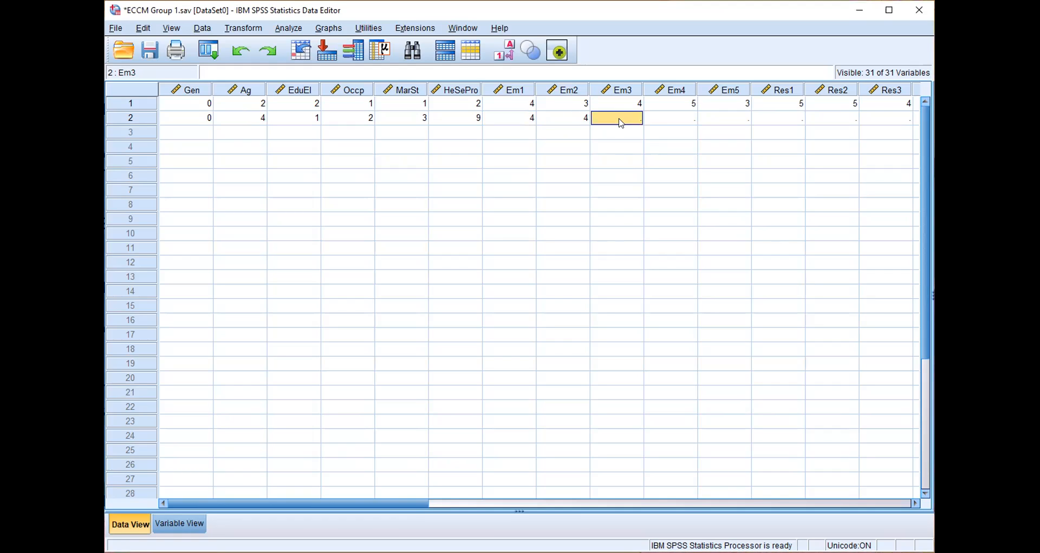
type("3")
left_click(685, 117)
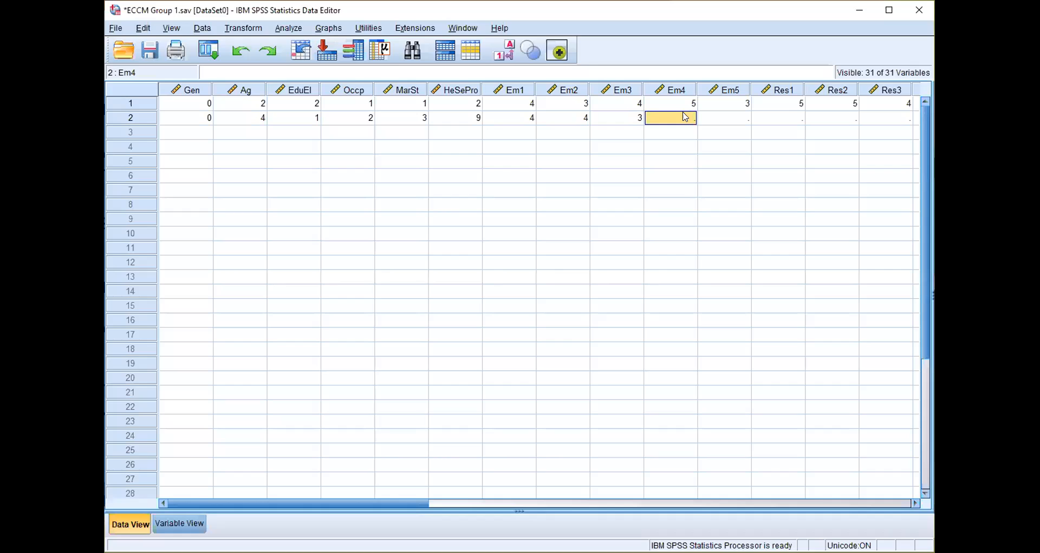
type("4")
left_click(707, 120)
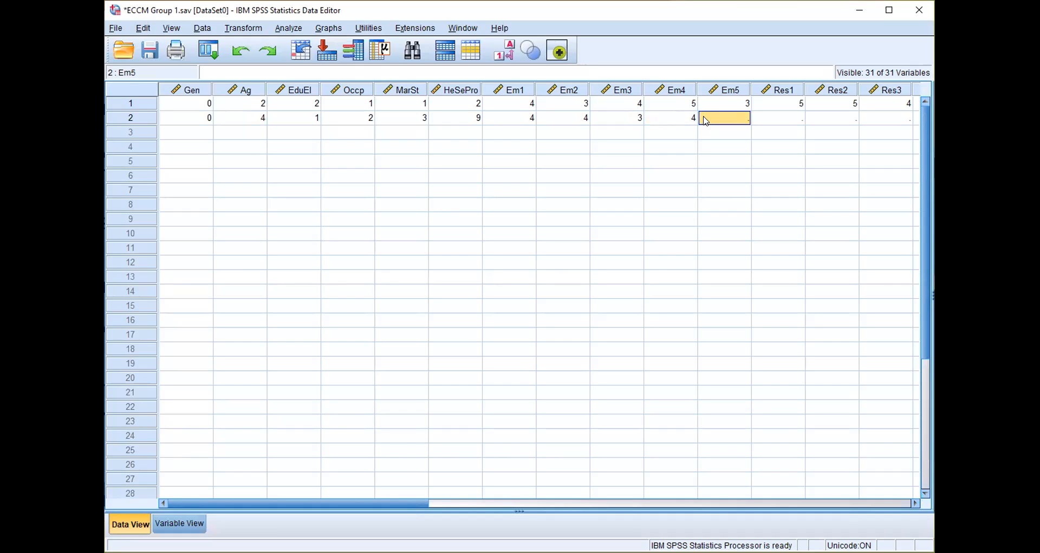
type("3")
Enter 4 for the second respondent's Res1 to Res4 answers and 5 for Res5
left_click(789, 120)
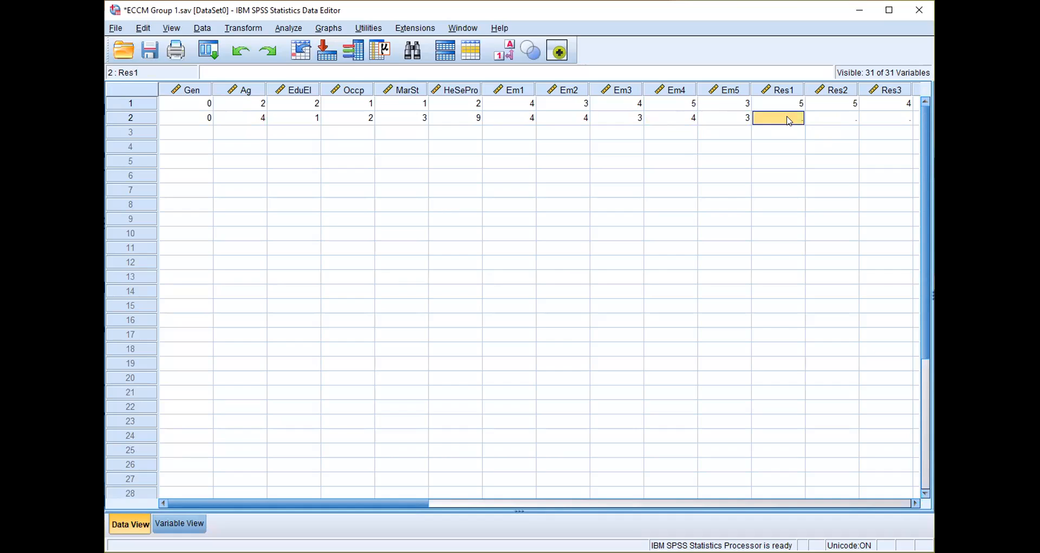
type("4")
left_click(817, 122)
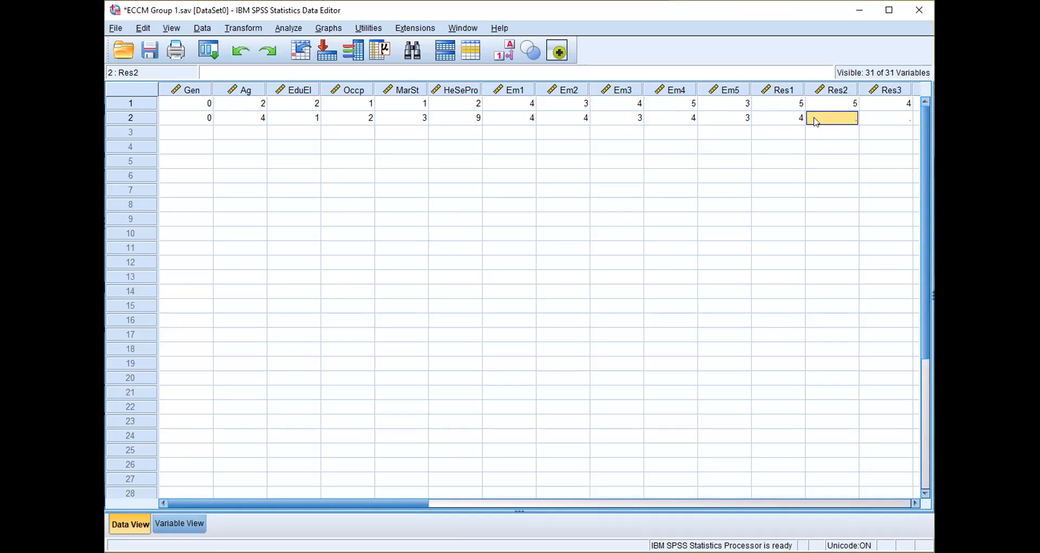
type("4")
left_click(879, 124)
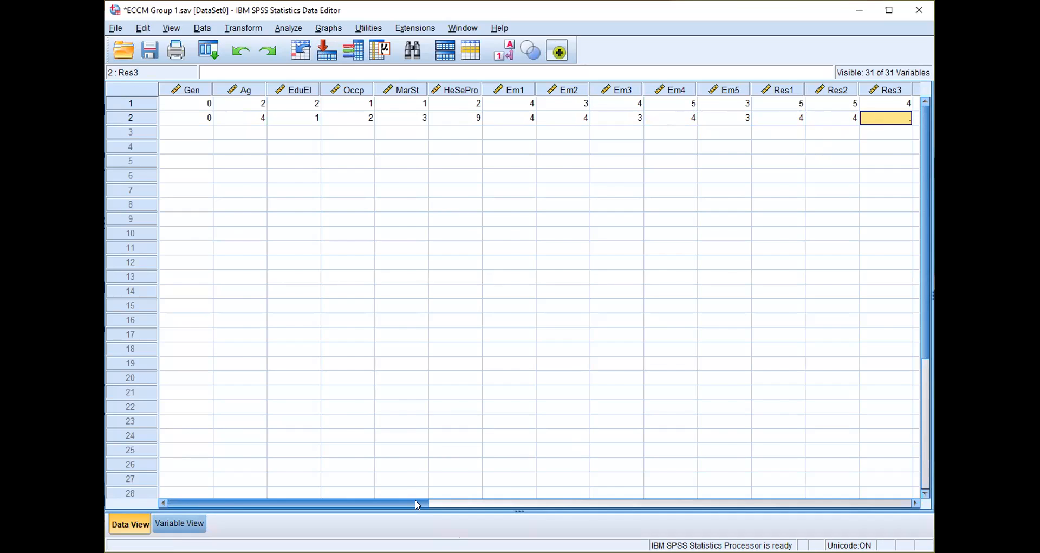
left_click_drag(424, 503, 508, 502)
type("4")
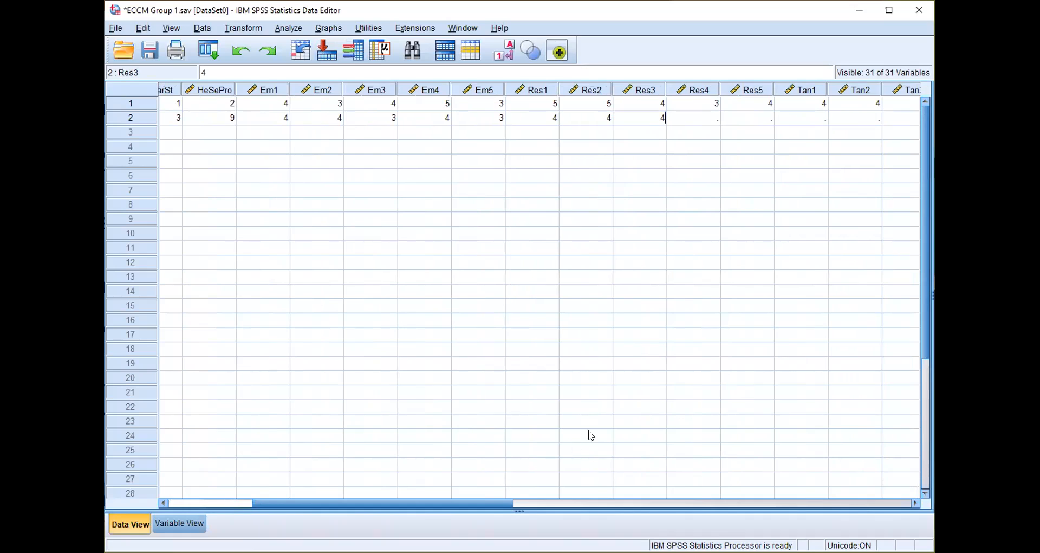
left_click(698, 122)
type("4")
left_click(771, 121)
type("5")
Enter the second respondent's Tan1 to Tan5 answers as 5, 5, 5, 4 and 5
left_click(800, 126)
left_click_drag(409, 503, 561, 504)
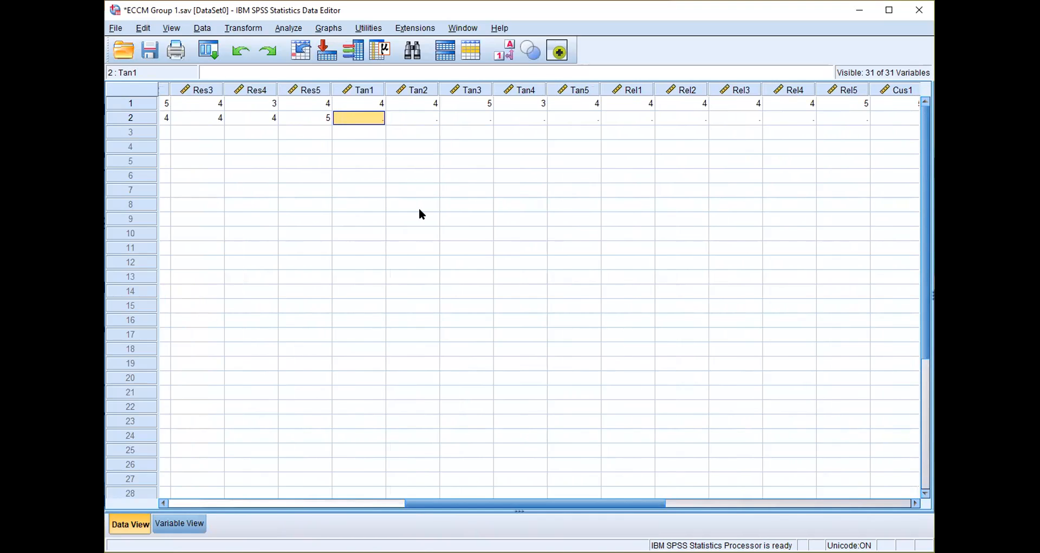
type("5")
left_click(409, 106)
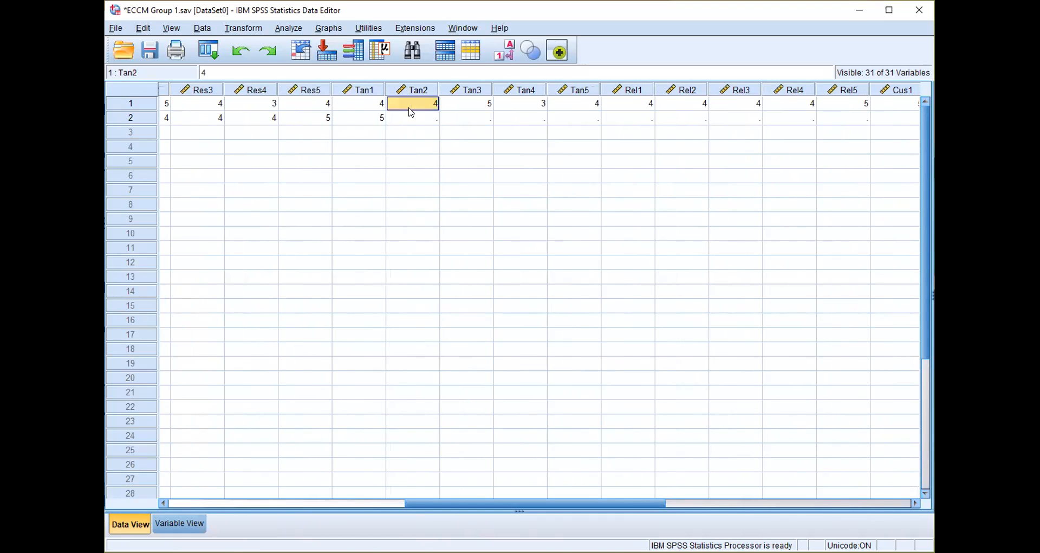
key("Return")
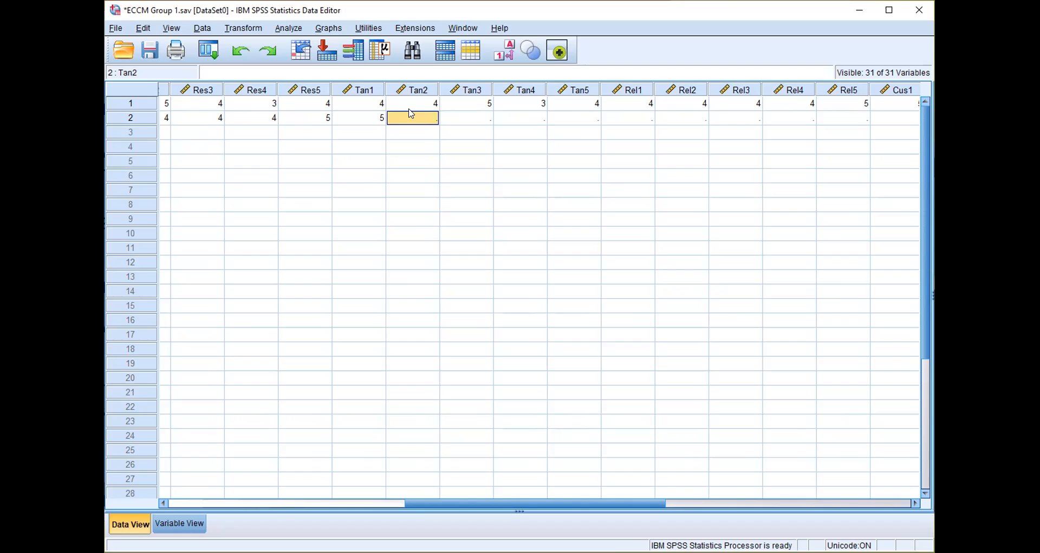
type("5")
left_click(455, 121)
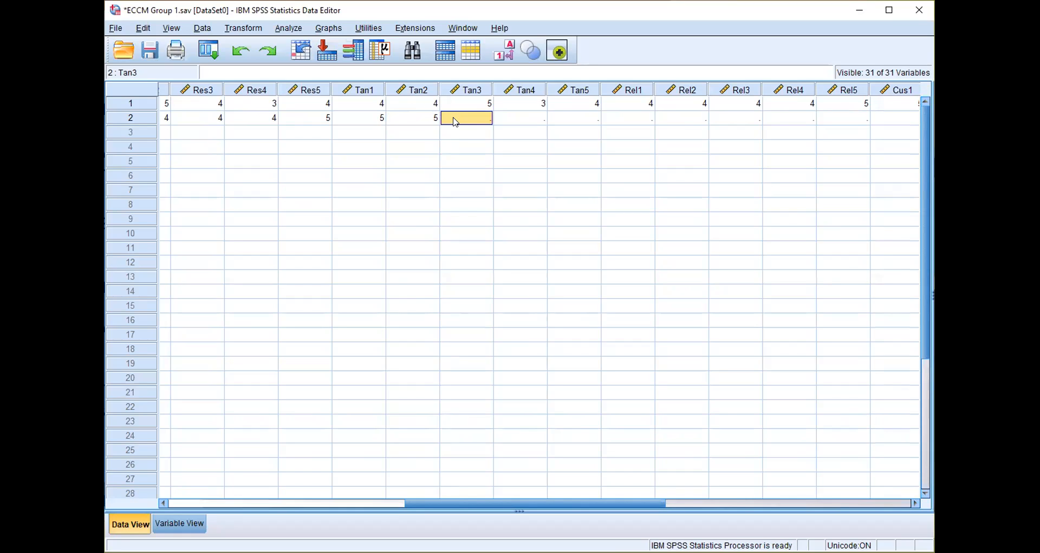
type("5")
left_click(511, 124)
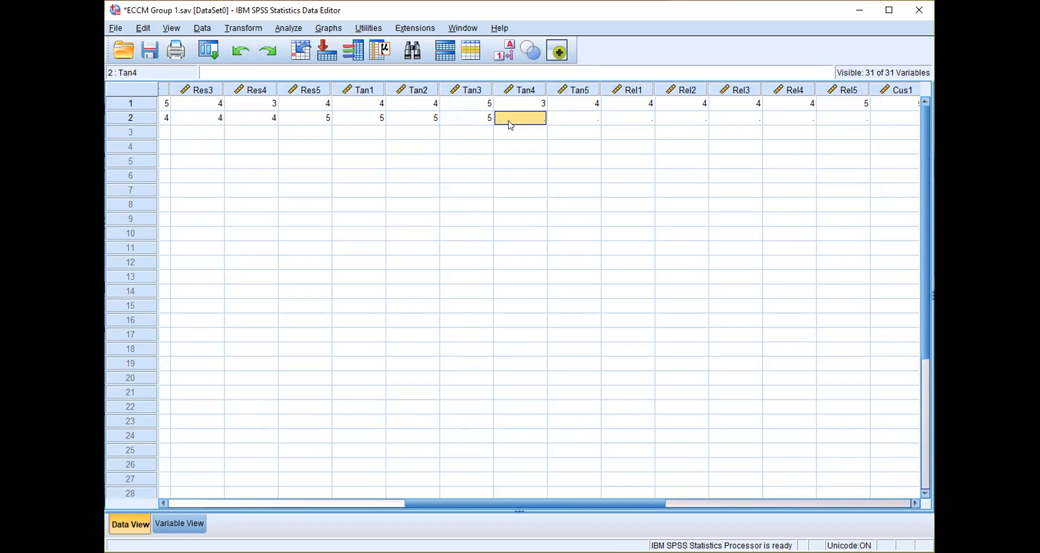
type("4")
left_click(573, 118)
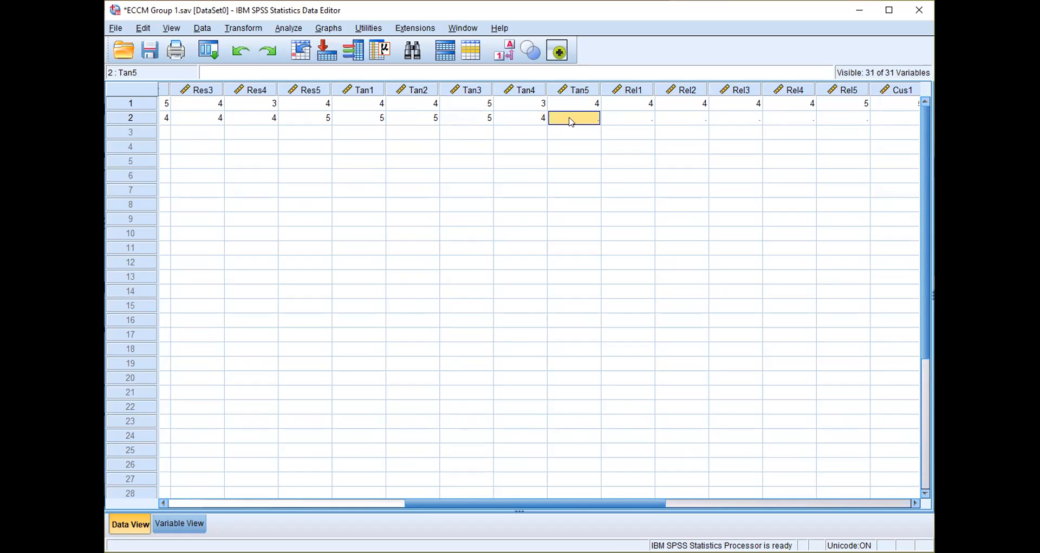
type("5")
Enter 5 for each of the second respondent's Rel1 to Rel5 answers
left_click(626, 120)
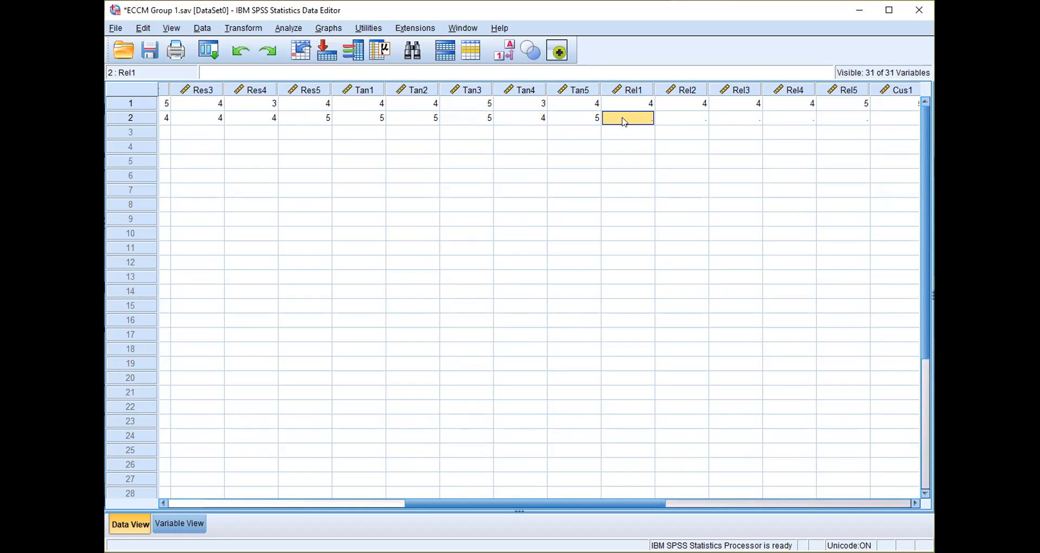
type("5")
left_click(670, 120)
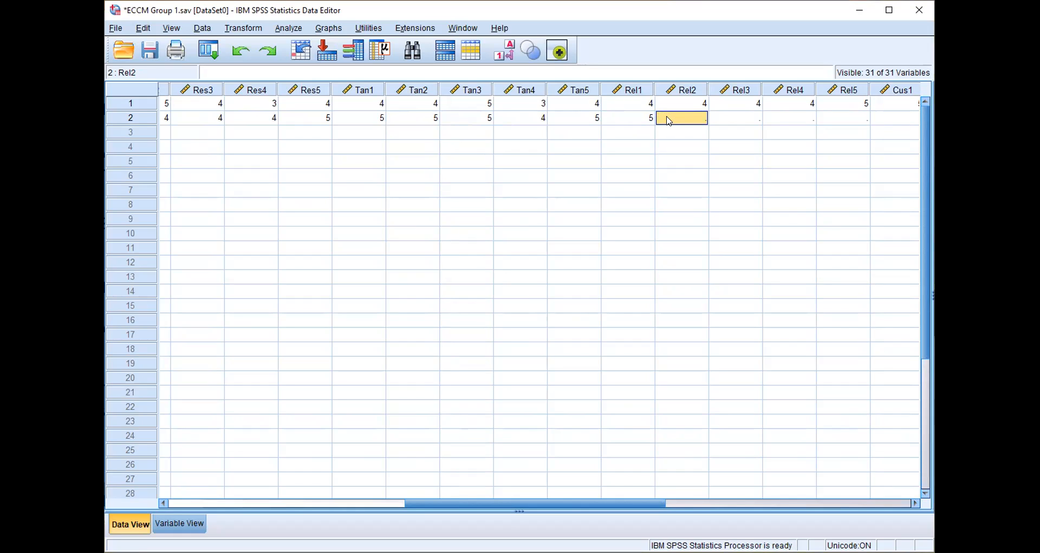
type("5")
left_click(722, 117)
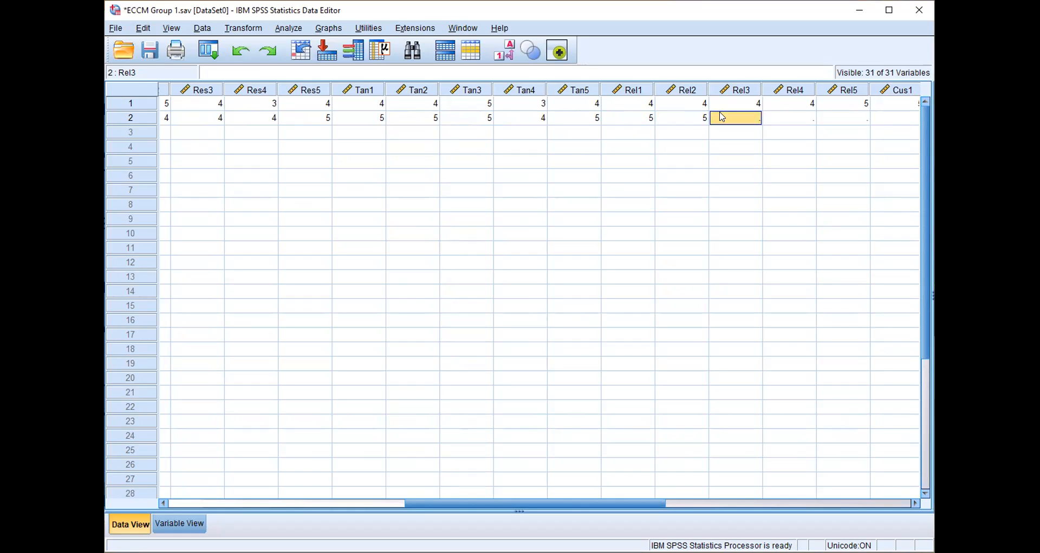
type("5")
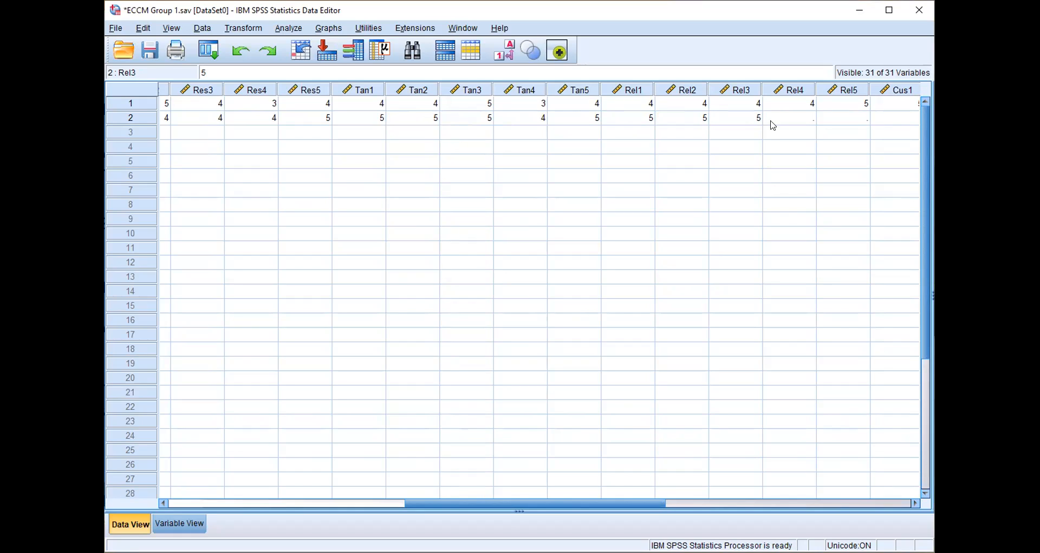
left_click(792, 120)
type("5")
left_click(852, 116)
type("5")
Fill in the second respondent's Cus1 to Cus5 answers with 4, 4, 5, 5 and 5, and save the data file
left_click_drag(639, 502, 808, 488)
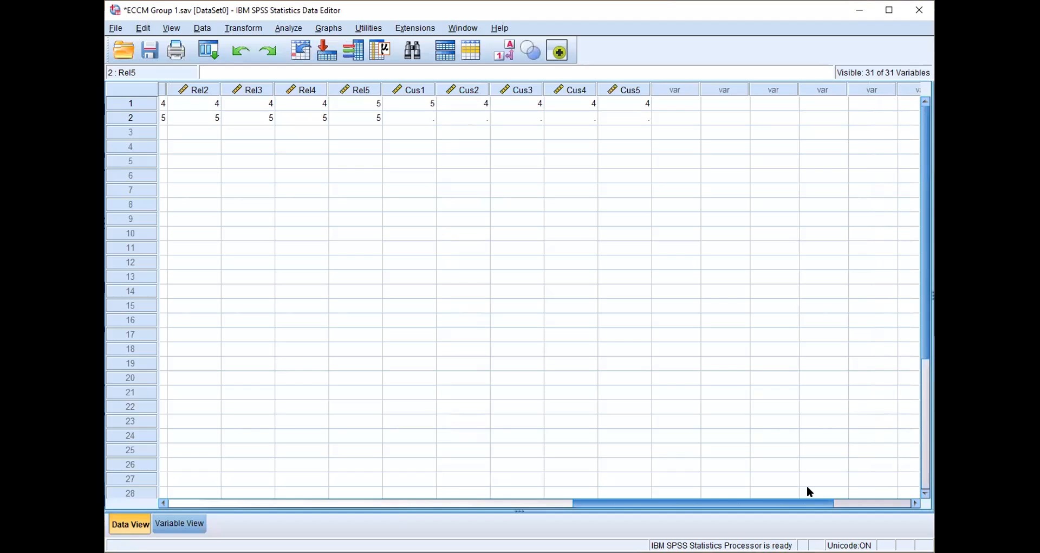
left_click(422, 118)
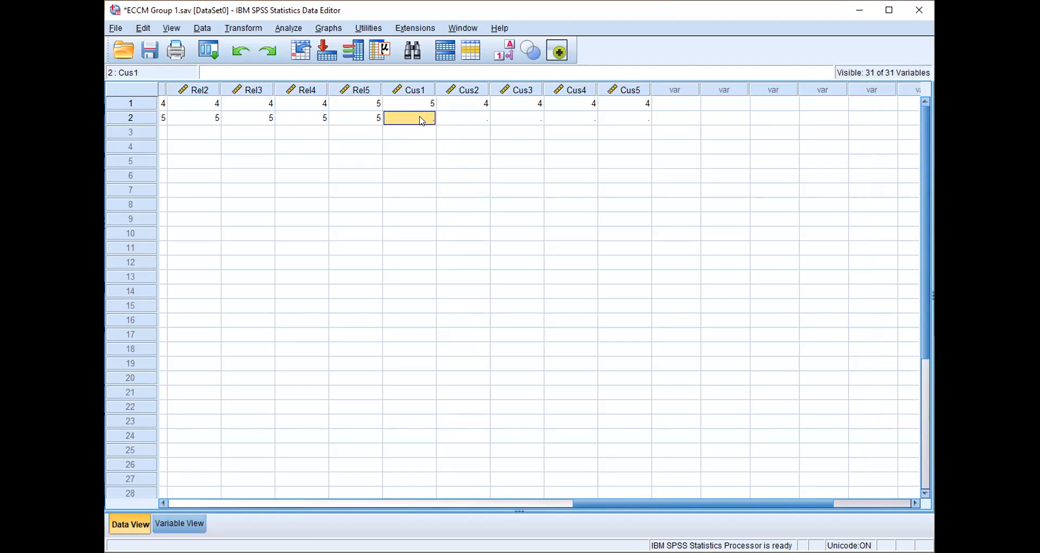
type("4")
left_click(469, 117)
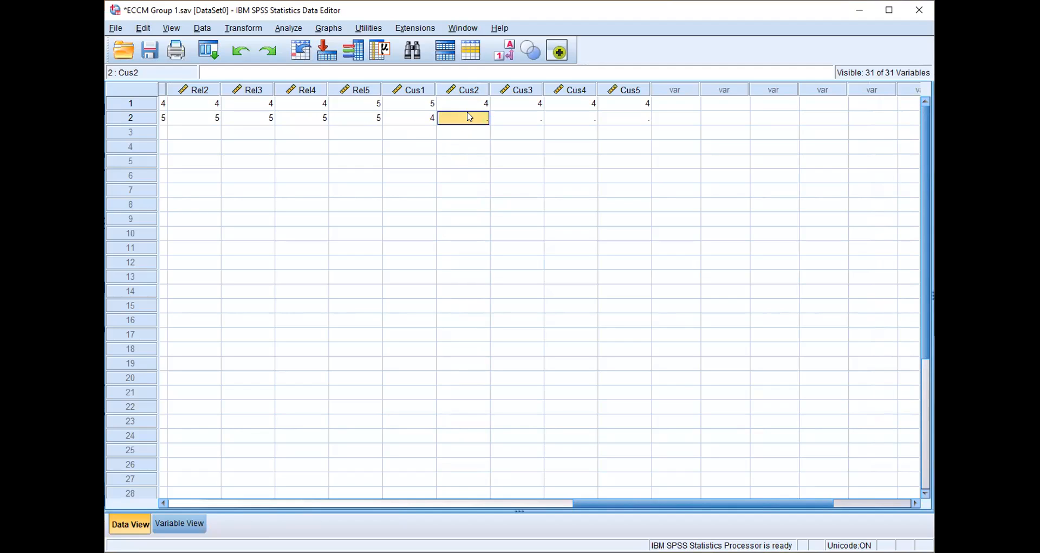
type("4")
left_click(530, 119)
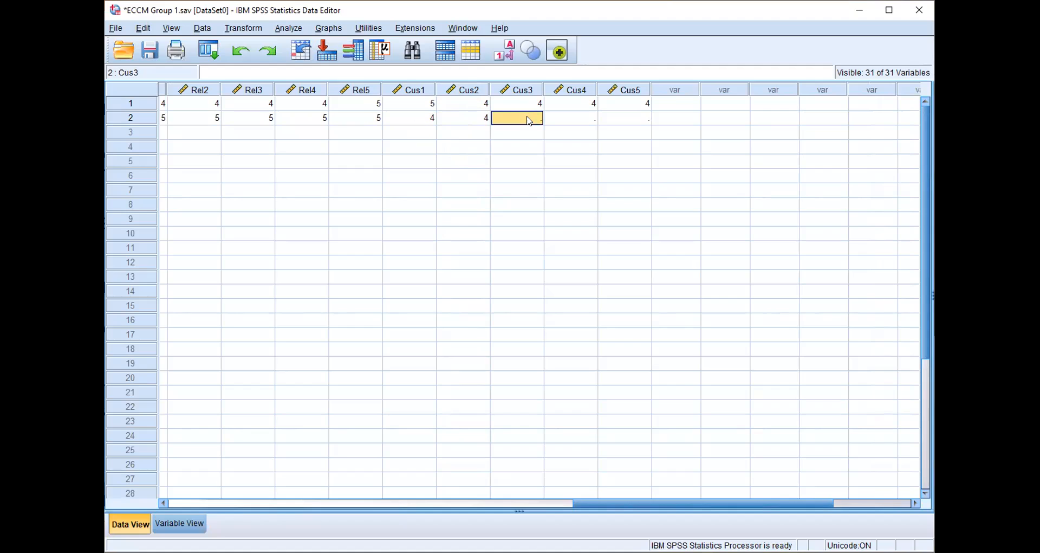
type("5")
left_click(567, 119)
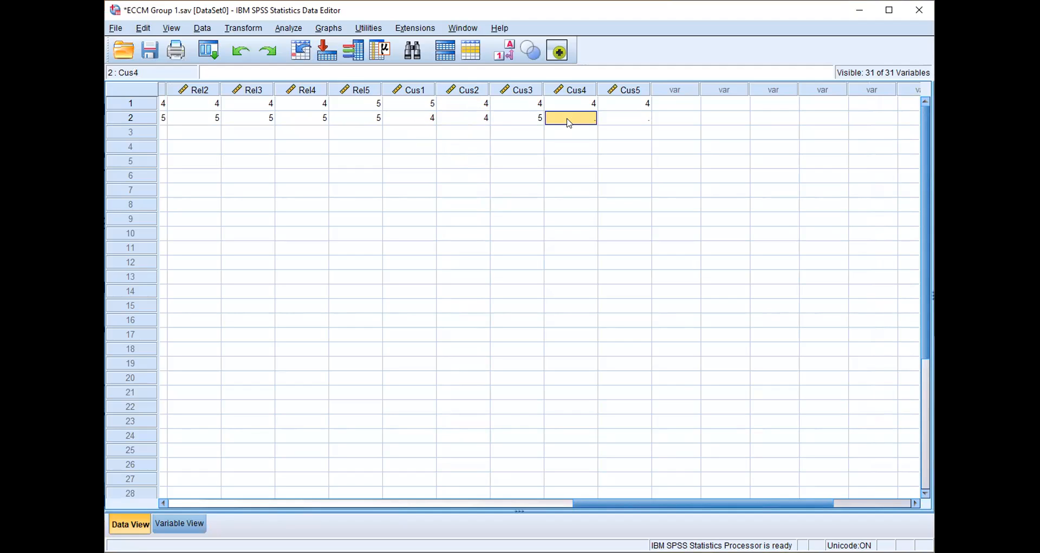
type("5")
left_click(633, 124)
type("5")
left_click(150, 49)
left_click_drag(580, 503, 140, 494)
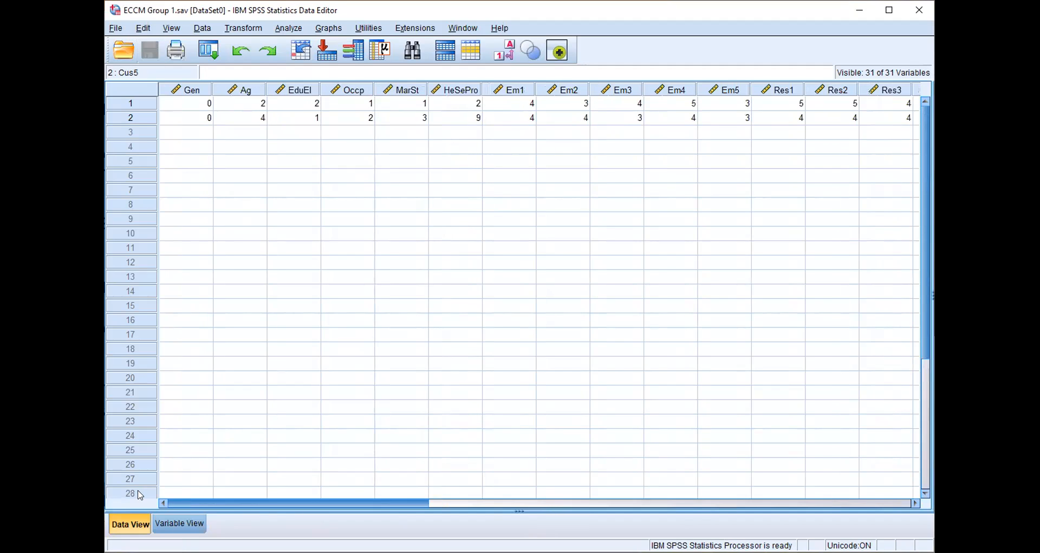